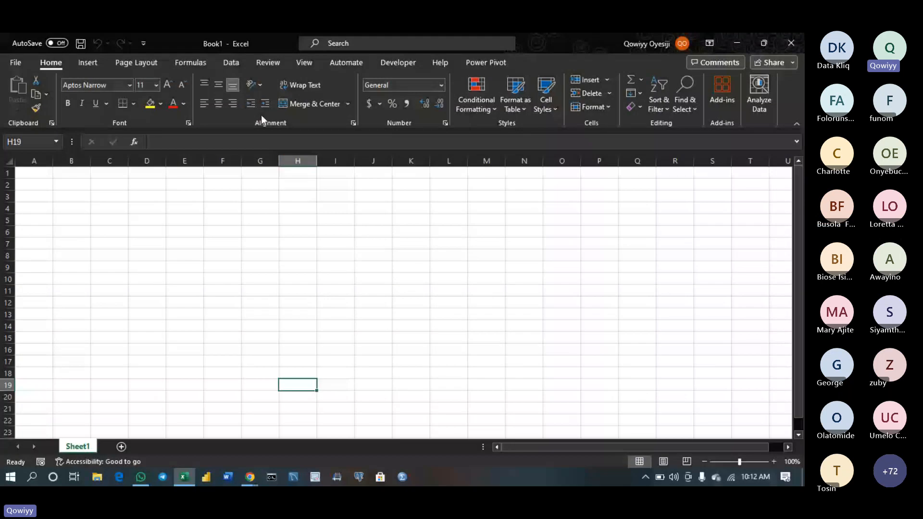
Draw a text box on the sheet's right side and type the first topic, Introduction to Microsoft Excel
left_click(97, 64)
left_click(629, 91)
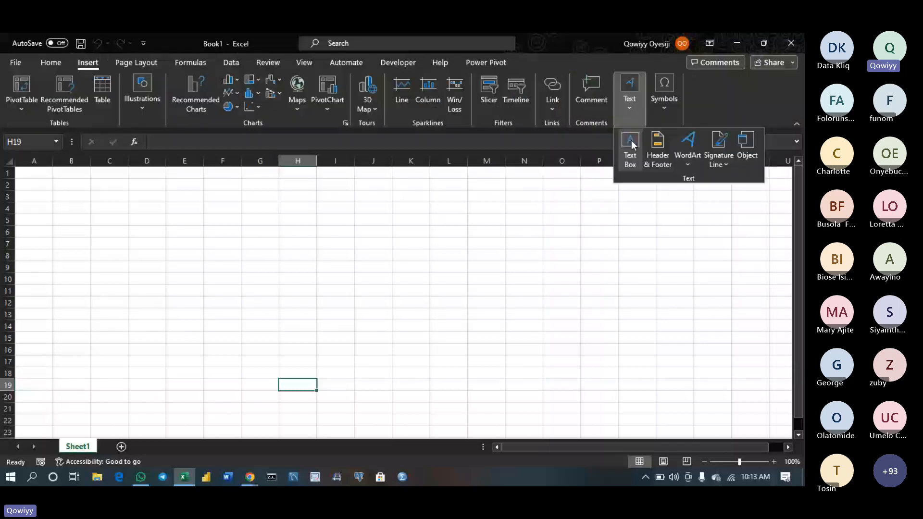
left_click(631, 144)
left_click_drag(575, 200, 754, 310)
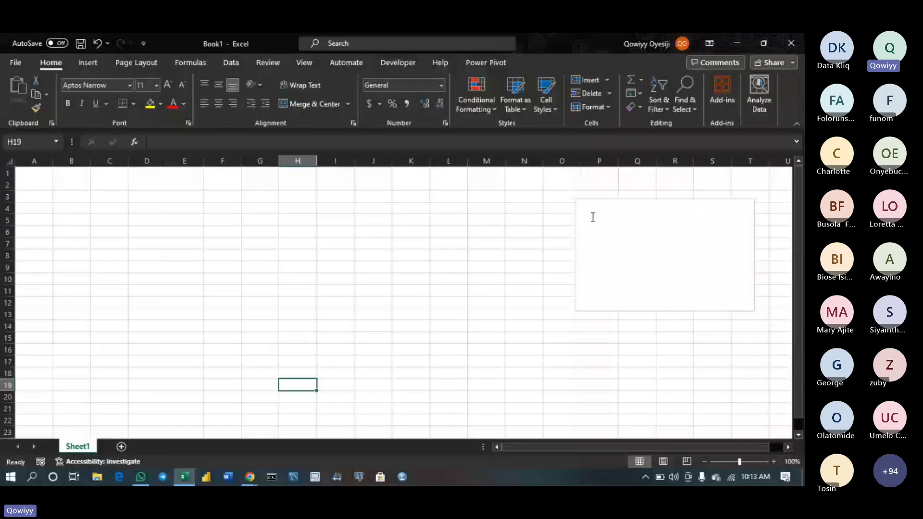
left_click(591, 215)
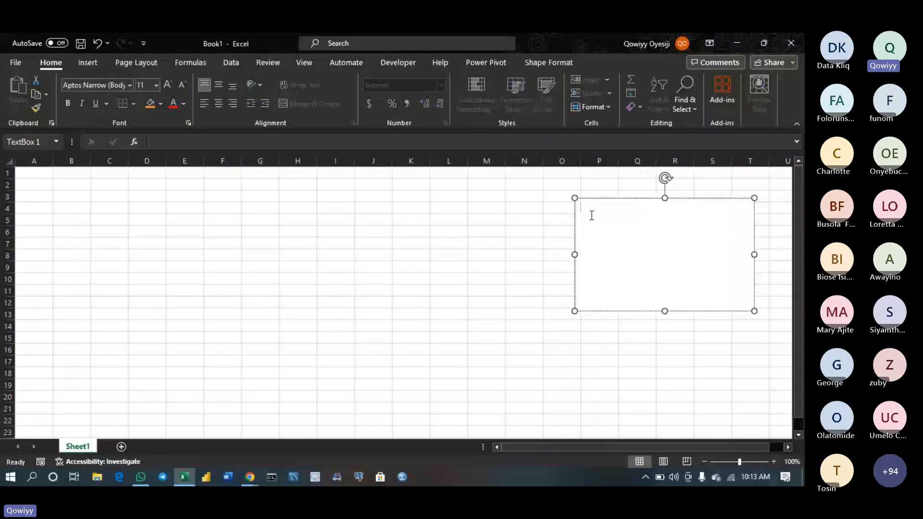
type("Intrdocution ti")
key("BackSpace")
type("o Mice")
key("BackSpace")
type("rosoft Excel")
Add the lines 'Basic formatting in excel', 'Text functiob' and 'Datr Functions' below it
key("Return")
type("Basic formatting in ")
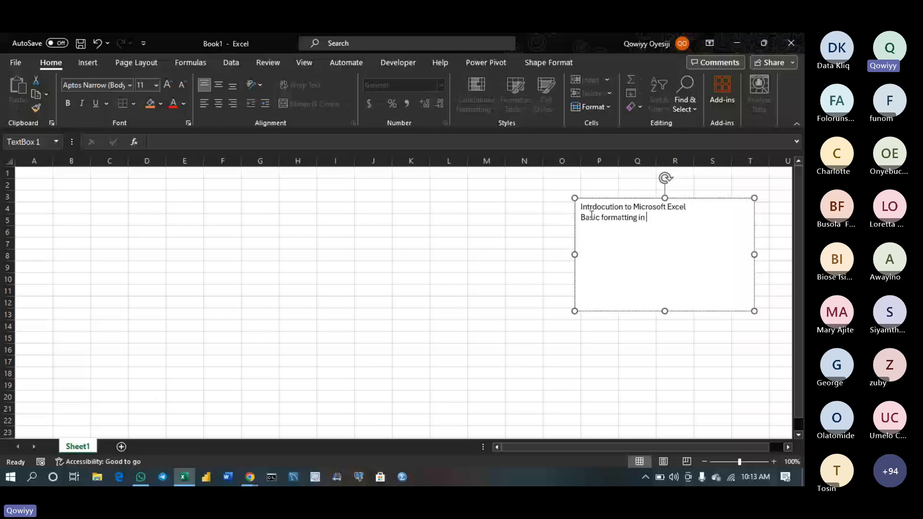
type("excel")
key("Return")
type("Text functiob")
key("Return")
type("Datr Functio")
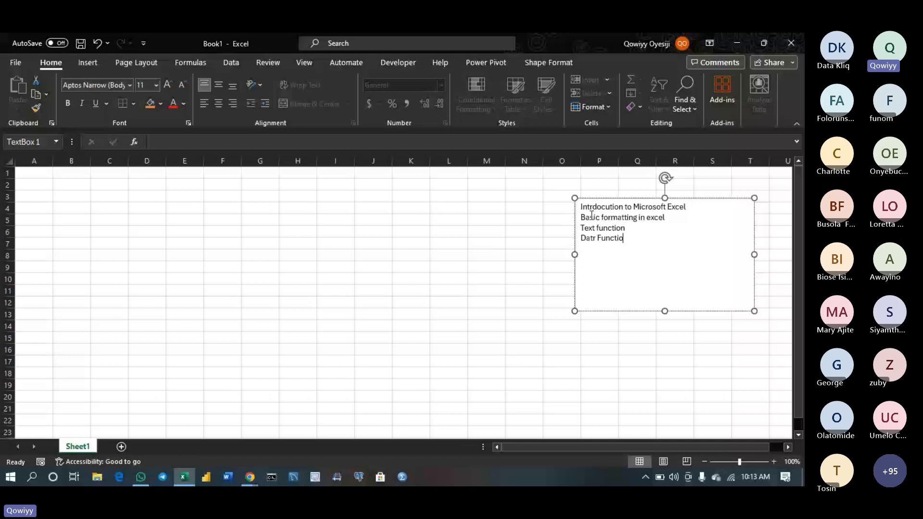
type("ns")
Fix the misspelled 'Intrdocution' in the first line and finish editing the text box
left_click(599, 210)
key("BackSpace")
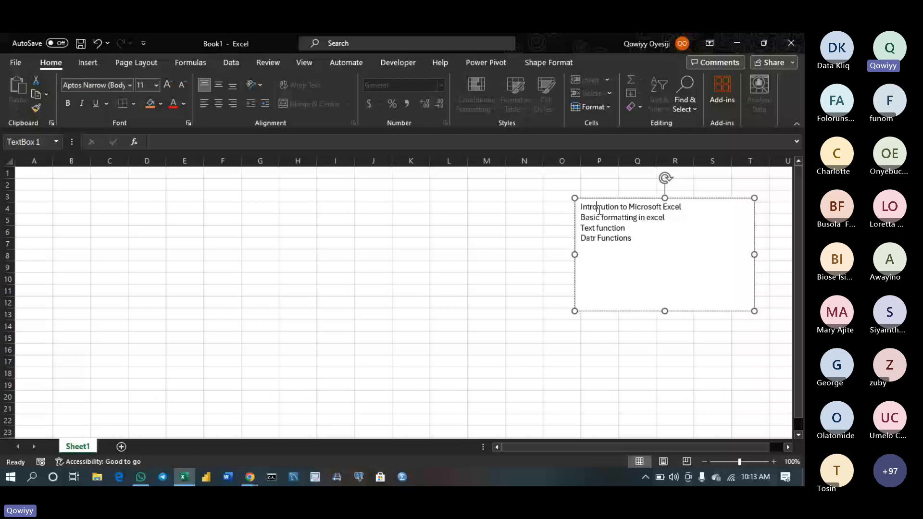
type("d")
left_click(524, 207)
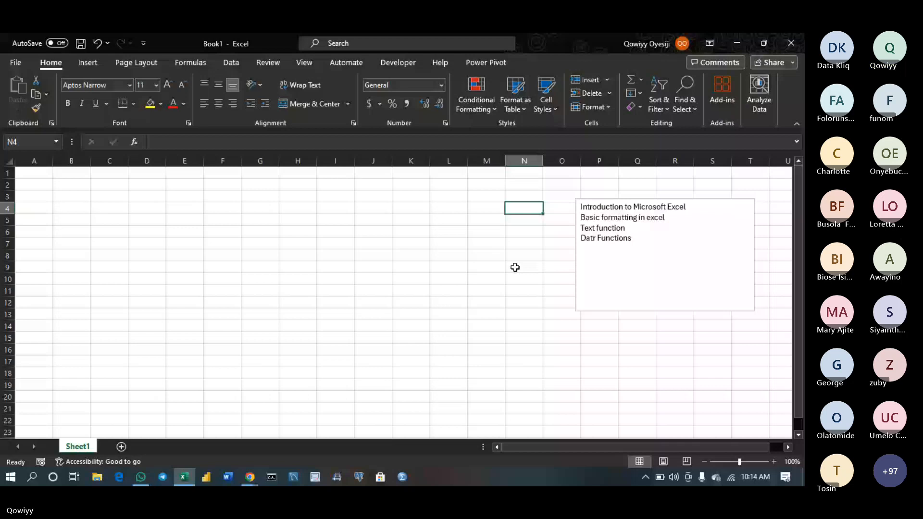
Drag the topics text box left over columns I to N and deselect it
scroll(514, 267, "up", 2)
left_click(750, 313)
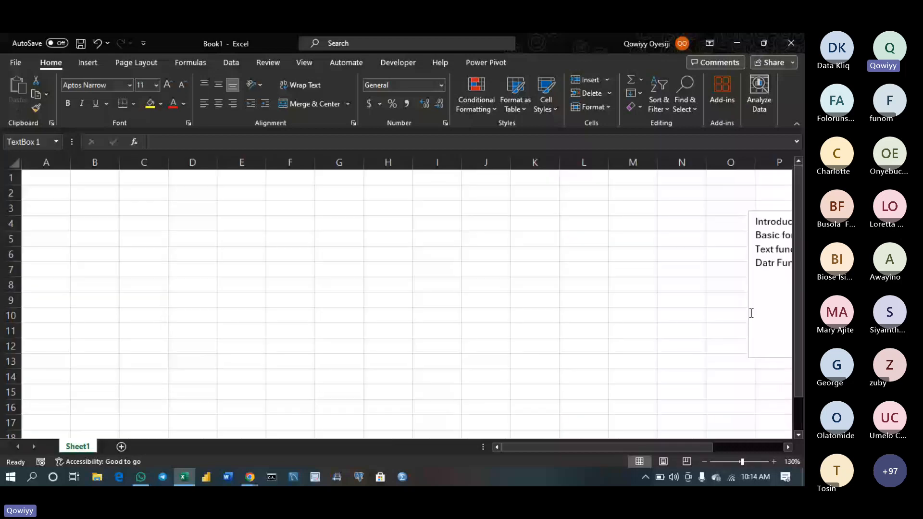
left_click(748, 290)
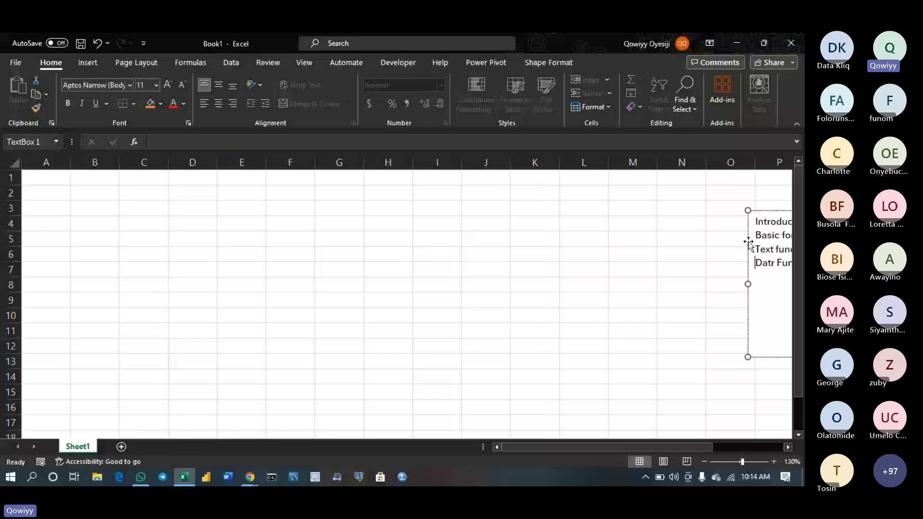
left_click_drag(748, 242, 423, 231)
left_click(361, 224)
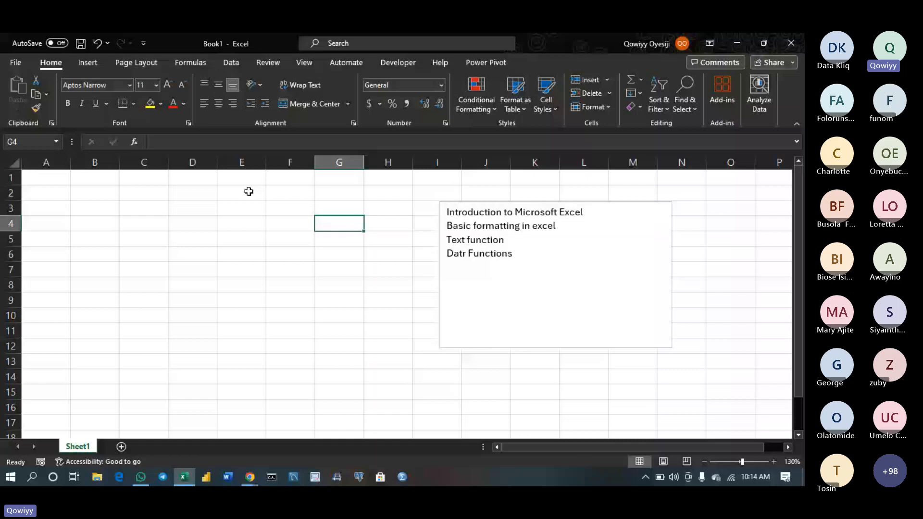
Select columns B and A, then cells A1, B1 and C3
left_click(97, 165)
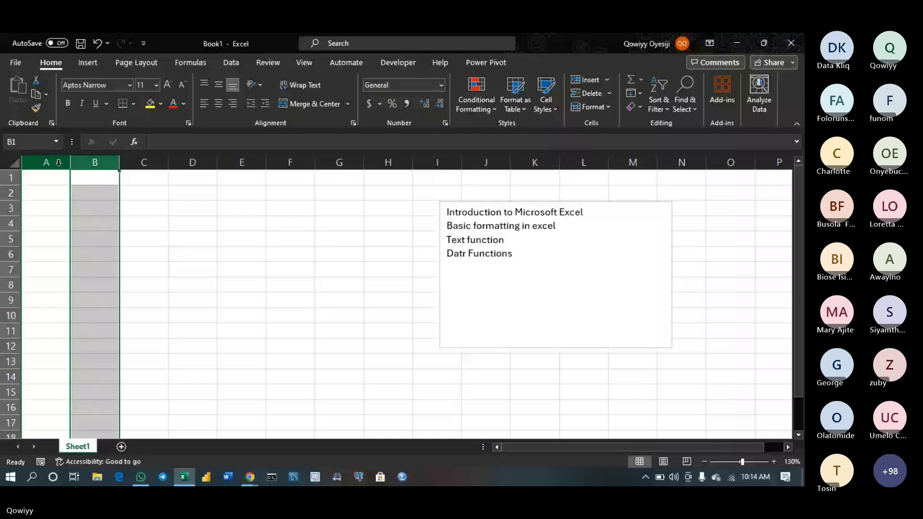
left_click(58, 163)
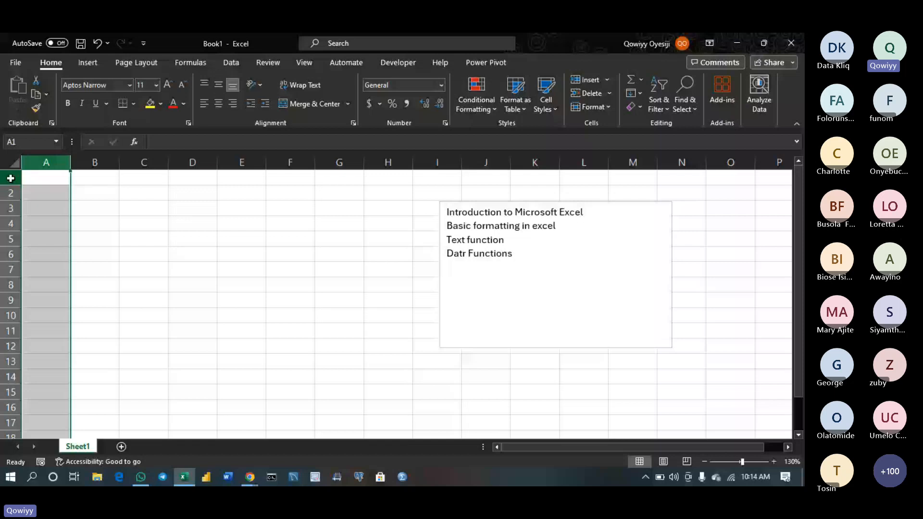
left_click(31, 179)
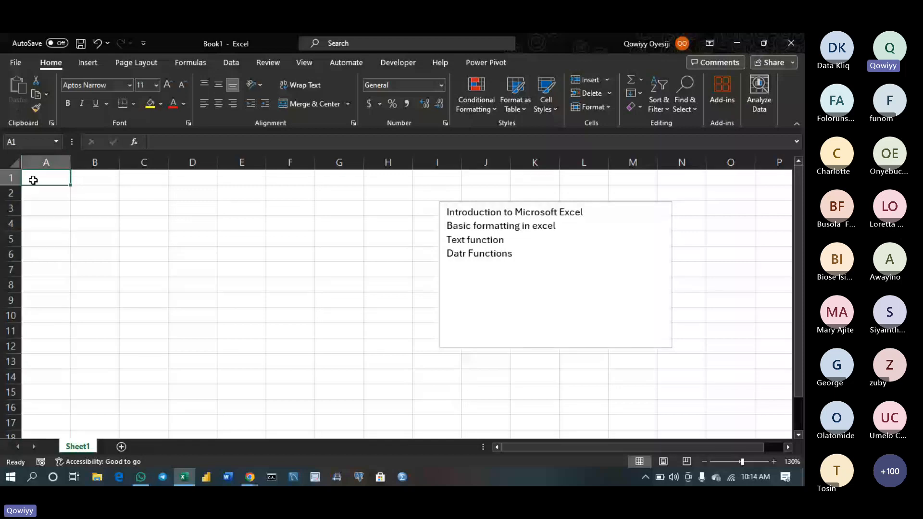
left_click(82, 173)
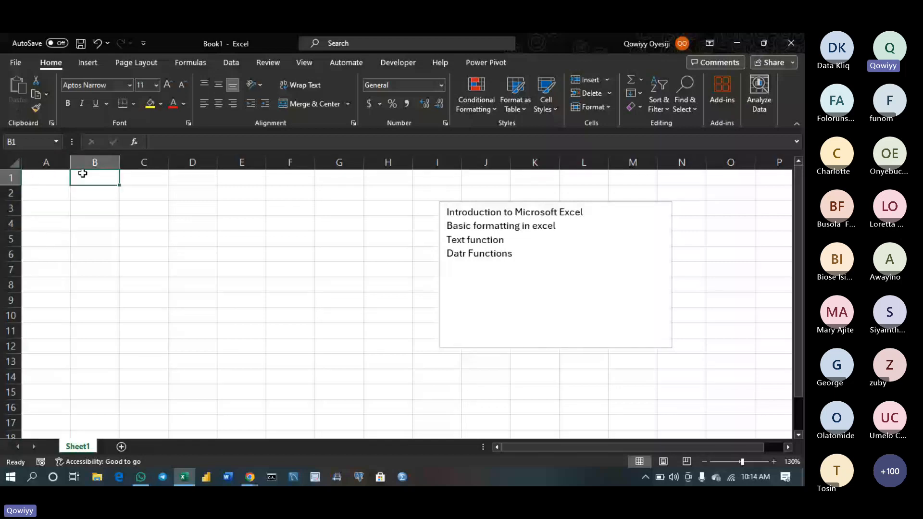
left_click(154, 211)
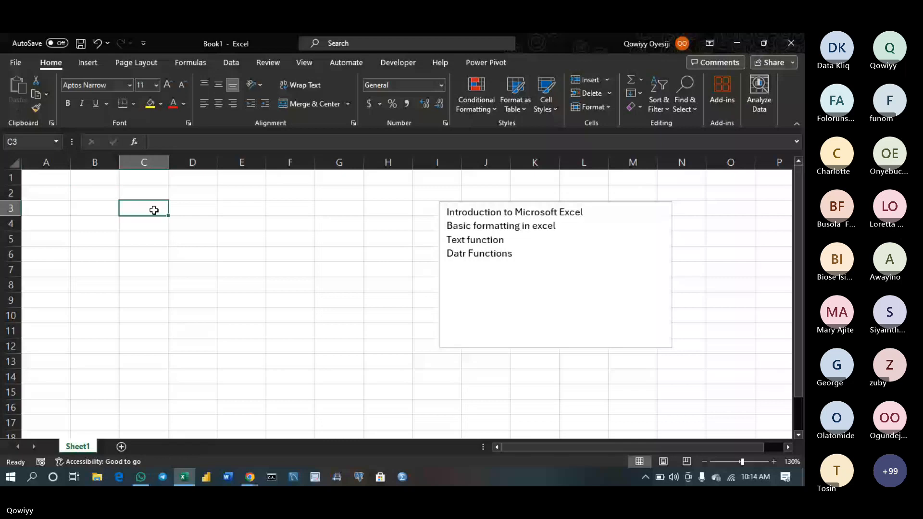
Type 'cell' into C3, then select cells E5, C8, C6 and D4 in turn
type("cell")
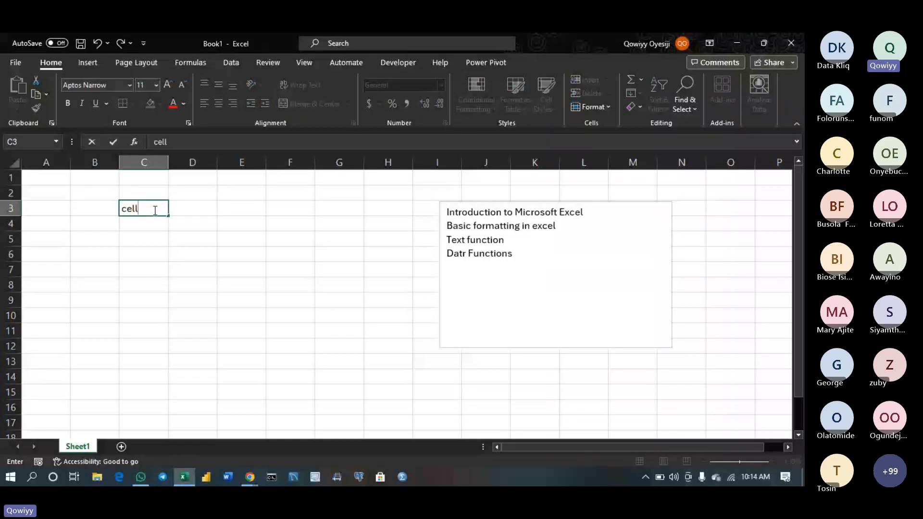
key("Return")
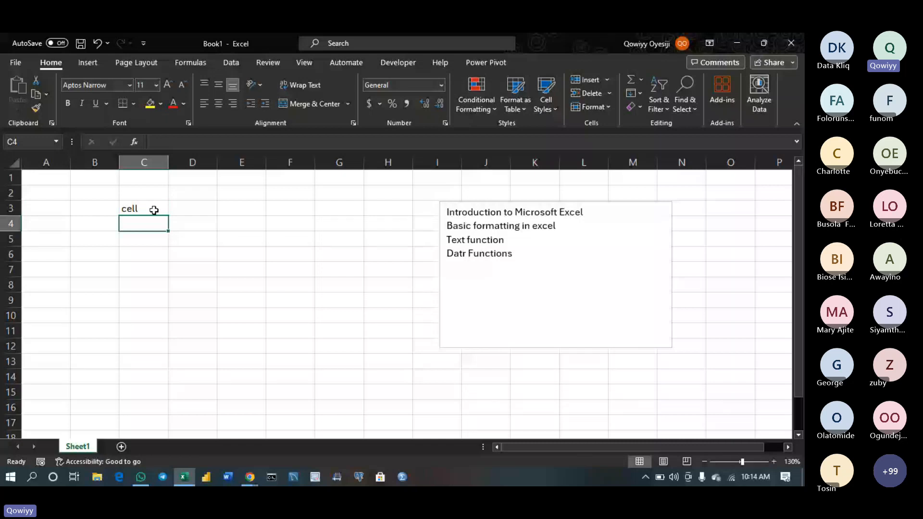
left_click(240, 238)
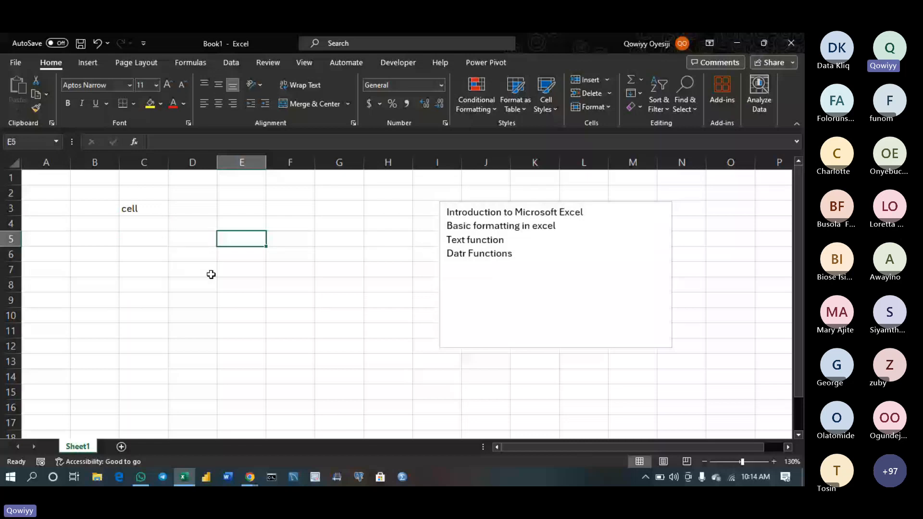
left_click(155, 284)
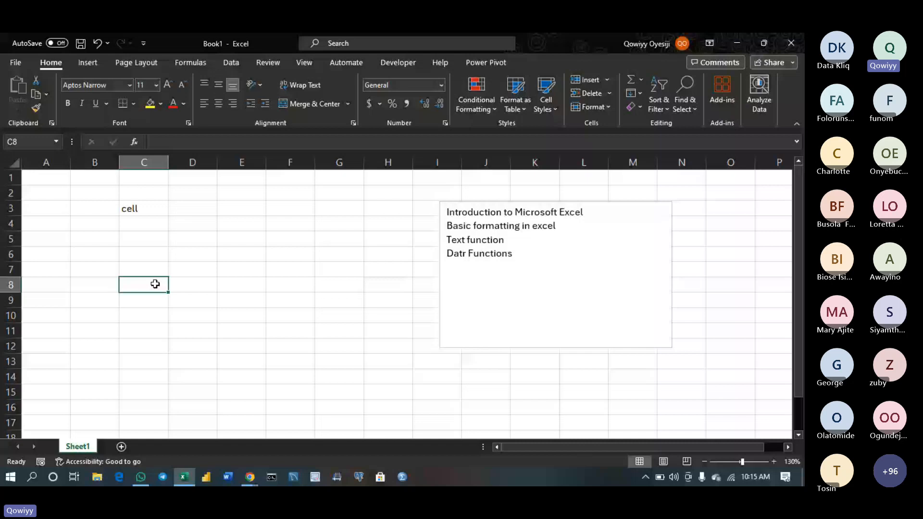
left_click(137, 252)
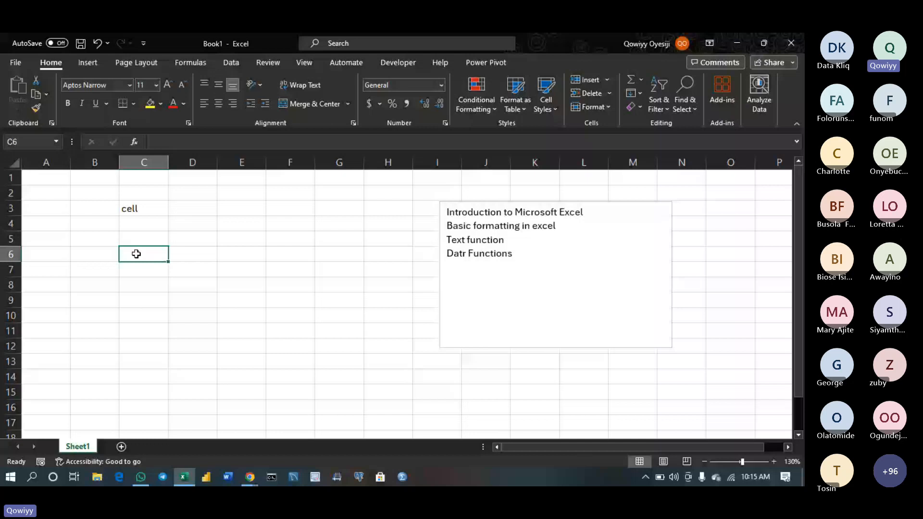
left_click(202, 223)
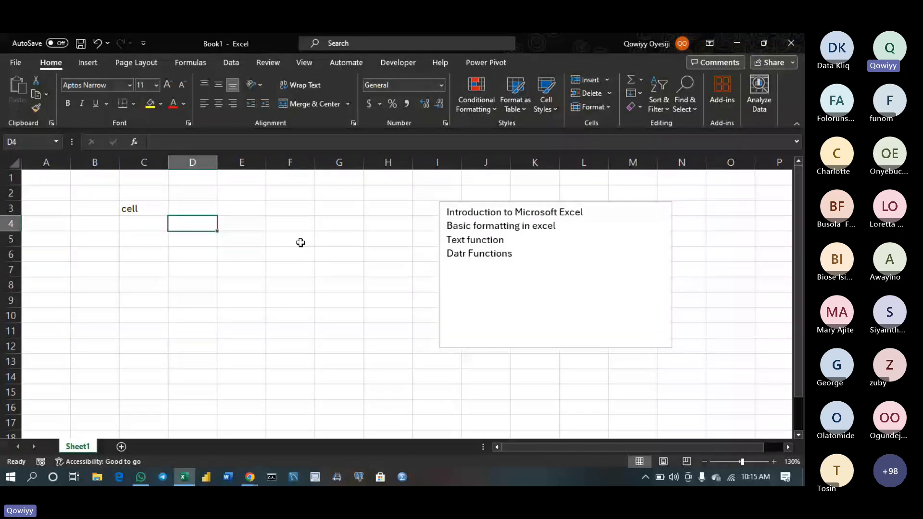
left_click(489, 336)
key("Return")
key("Return")
key("Return")
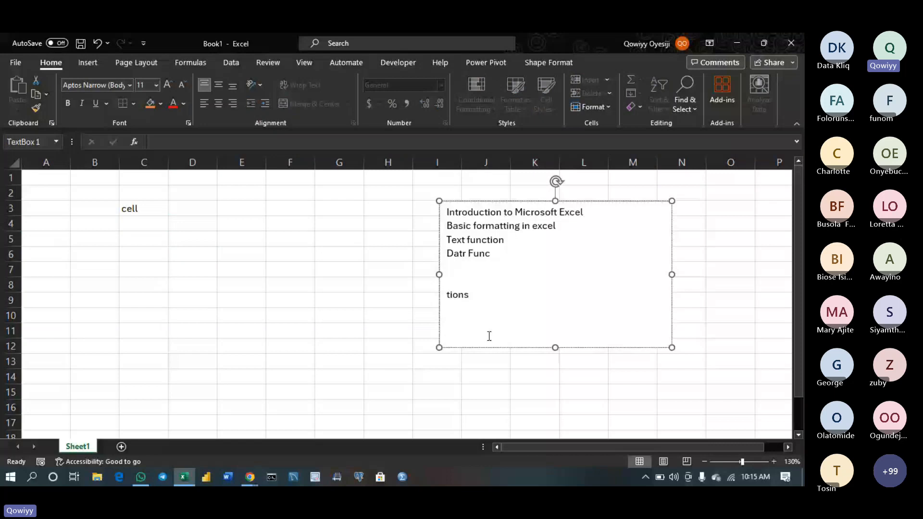
key("BackSpace")
key("BackSpace")
key("BackSpace")
left_click(546, 266)
key("Return")
key("Return")
key("Return")
type("Vertcailhr")
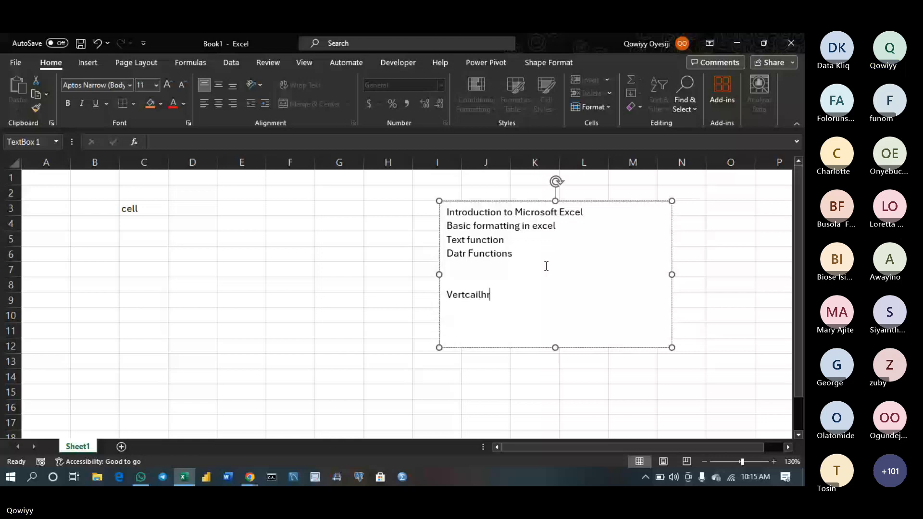
type("izon")
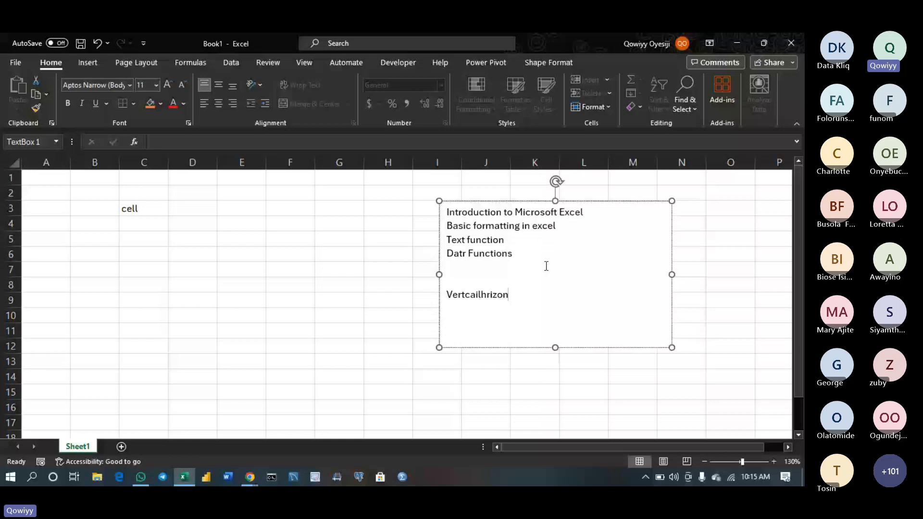
type("tal")
left_click(189, 205)
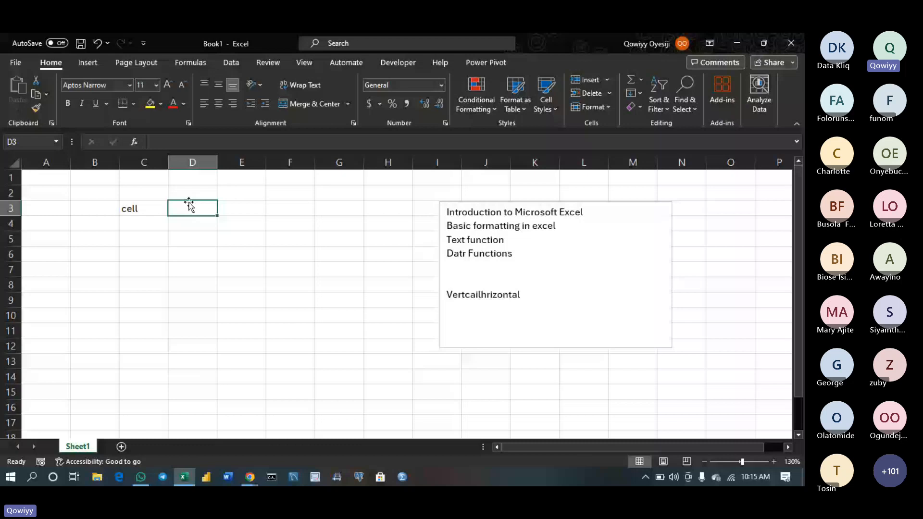
left_click(193, 162)
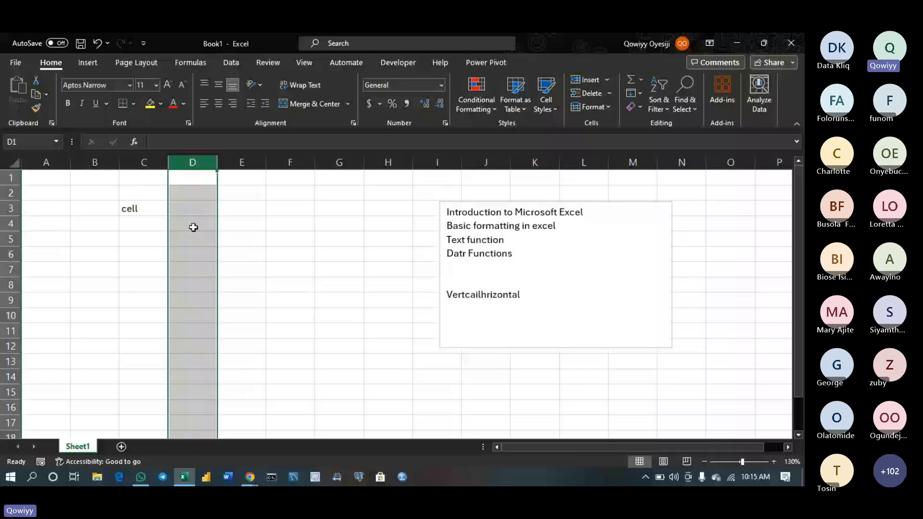
left_click(193, 238)
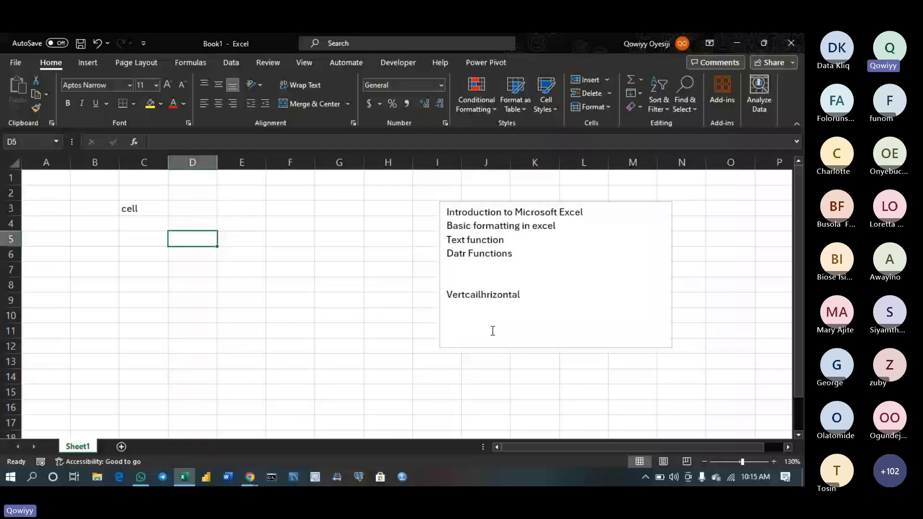
left_click(528, 290)
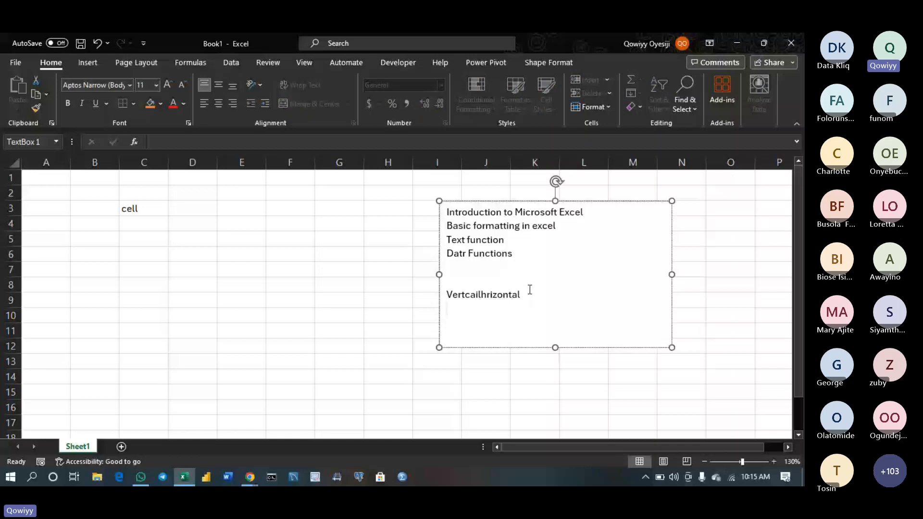
type("d")
left_click(191, 237)
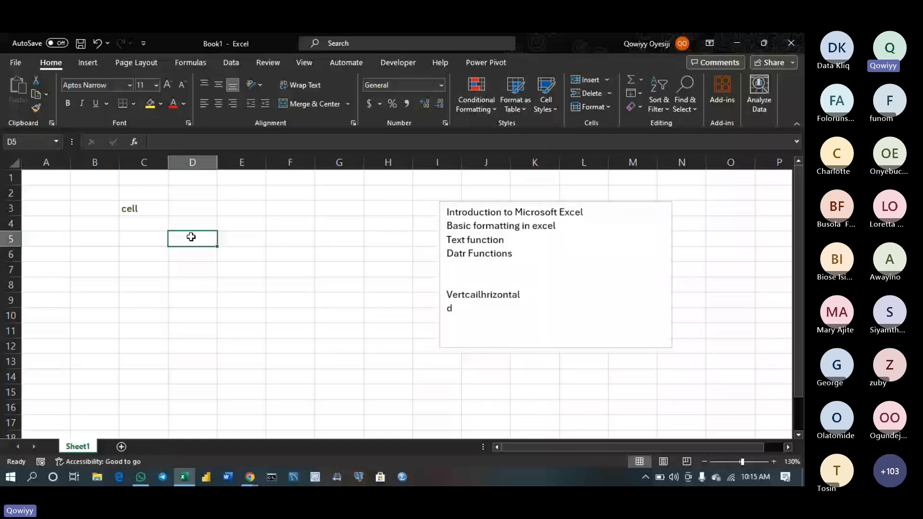
left_click(460, 305)
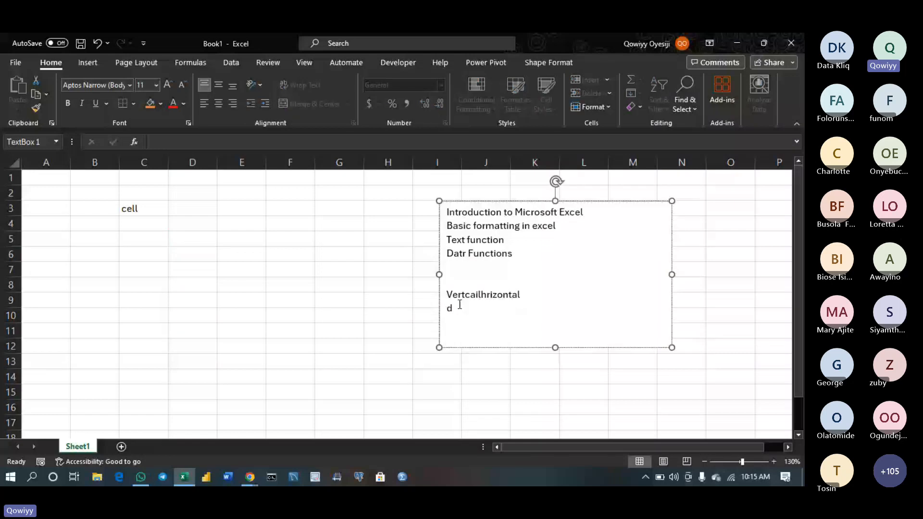
type("5")
left_click(295, 300)
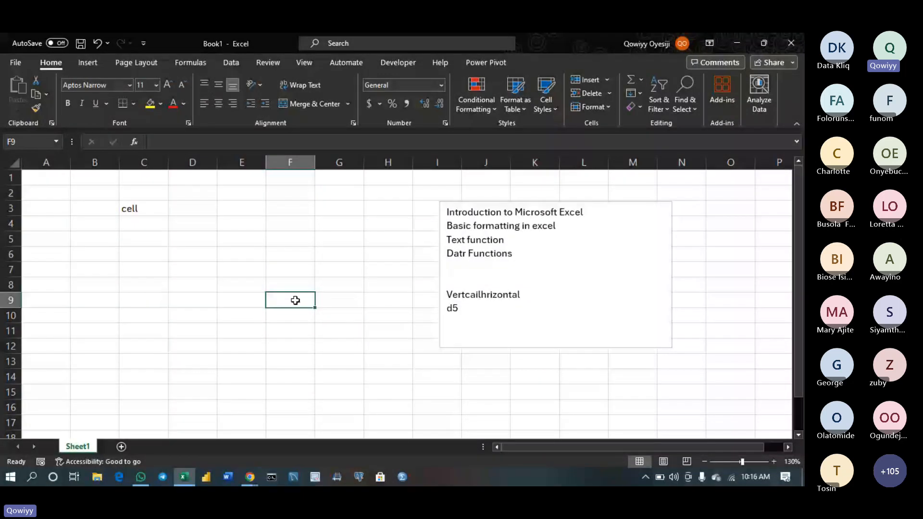
left_click(159, 363)
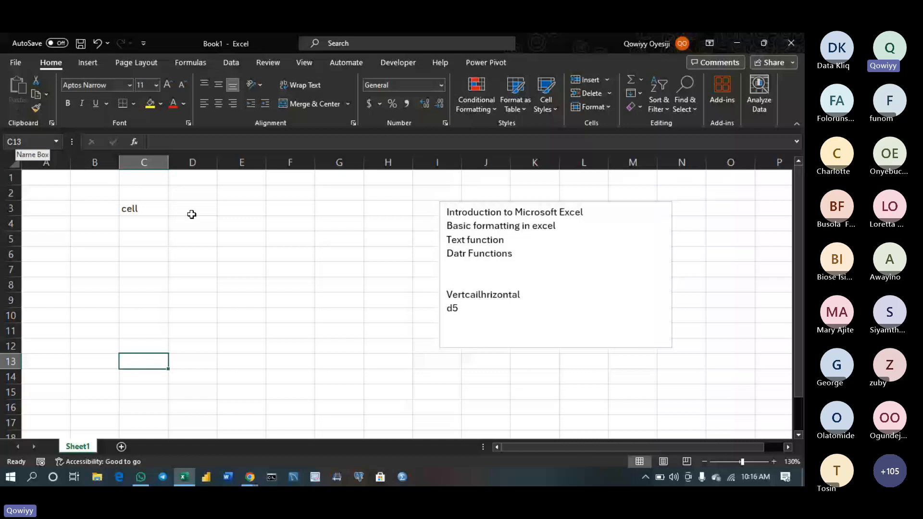
left_click(287, 181)
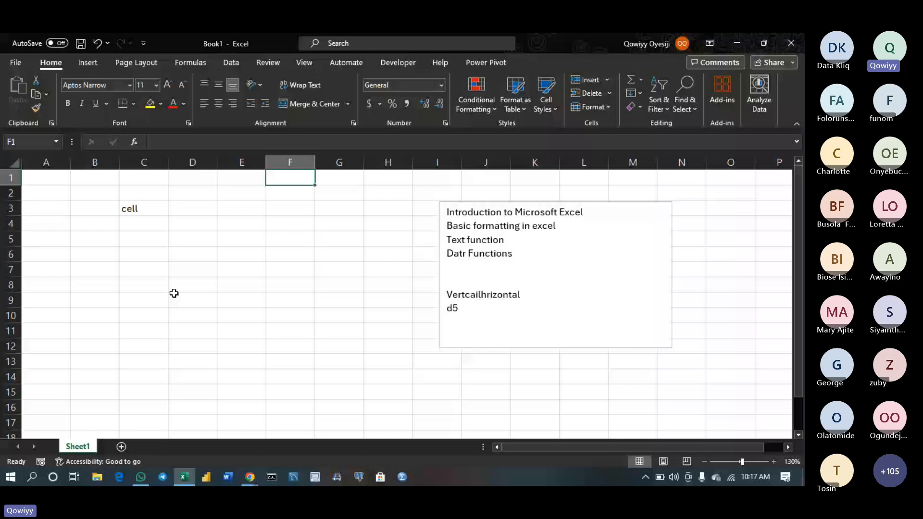
Enter 'spreadsheet', 'worksheet' and 'workbook' in D4, D5 and D6, then widen column D
left_click(203, 230)
type("spr")
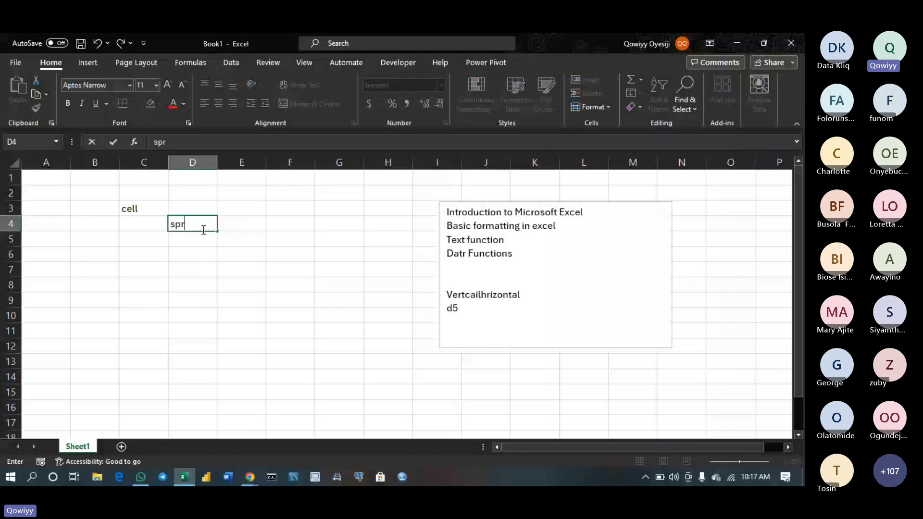
type("eadsheet")
key("Return")
type("works")
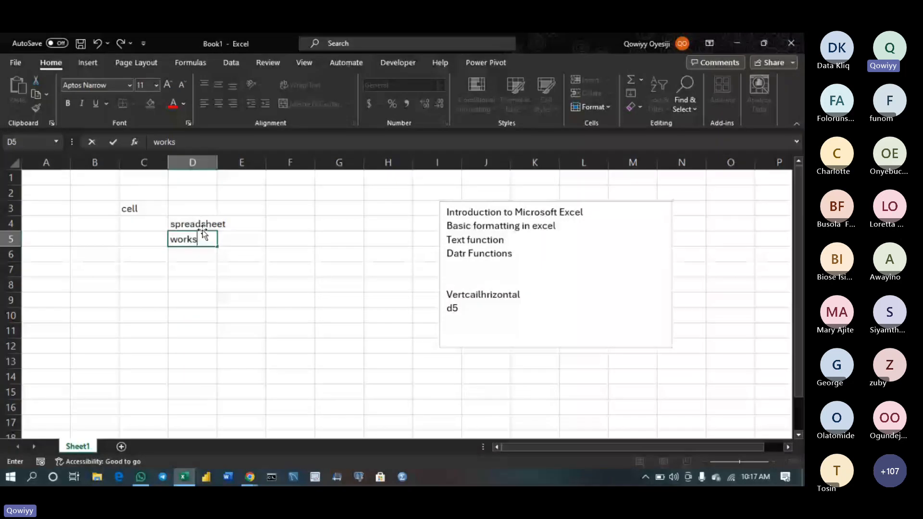
type("heet")
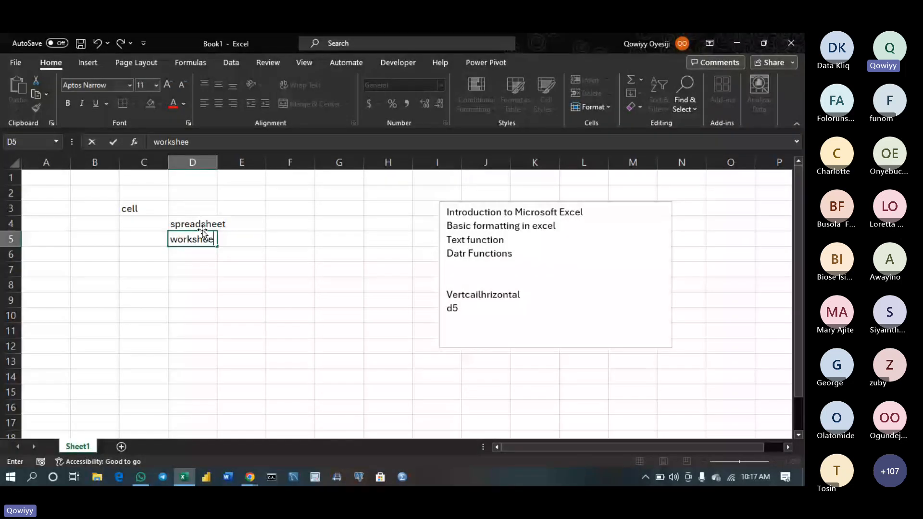
key("Return")
type("workbook")
key("Return")
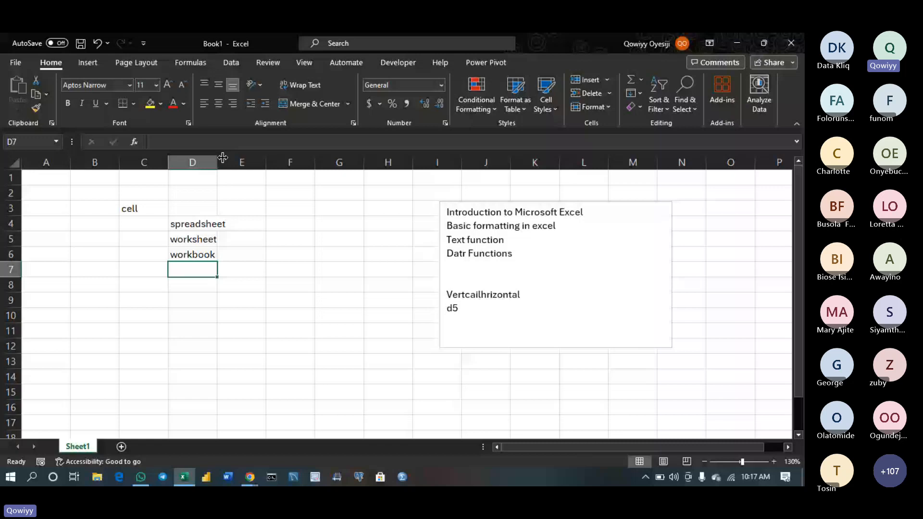
left_click_drag(223, 157, 247, 225)
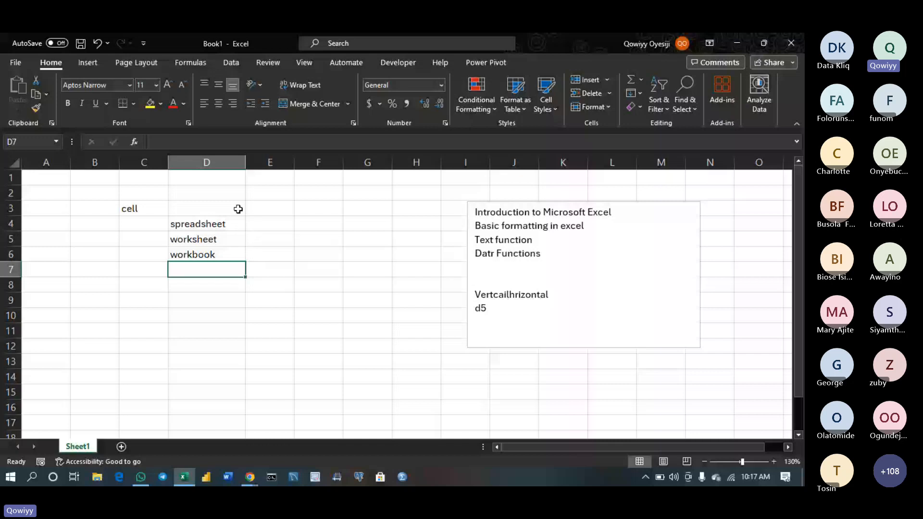
left_click_drag(260, 193, 315, 214)
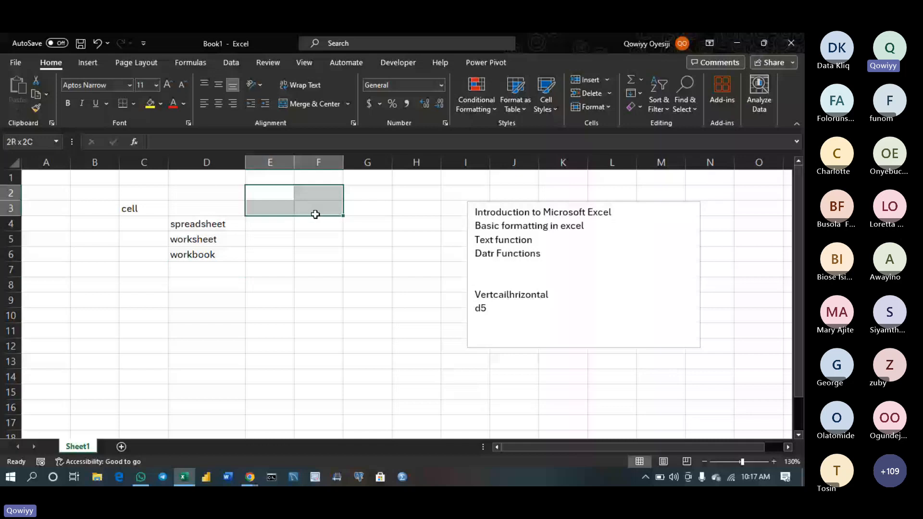
left_click_drag(315, 214, 285, 255)
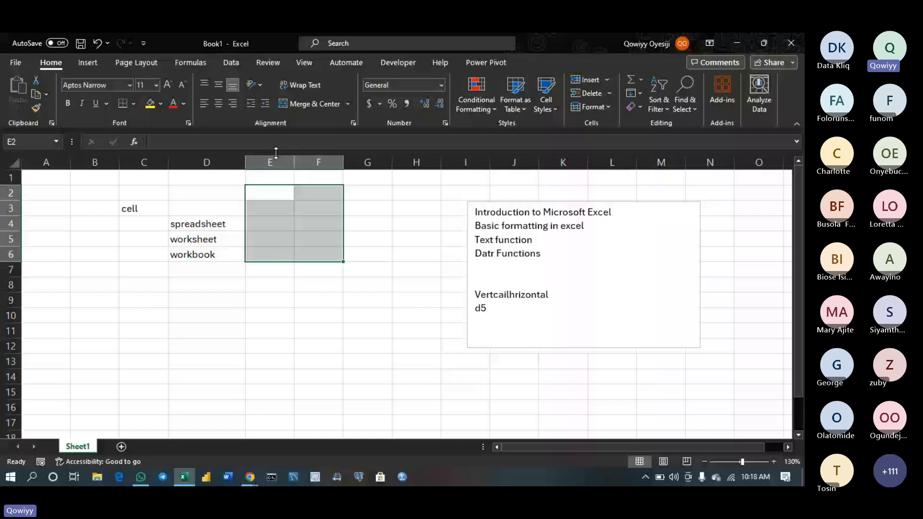
left_click(219, 257)
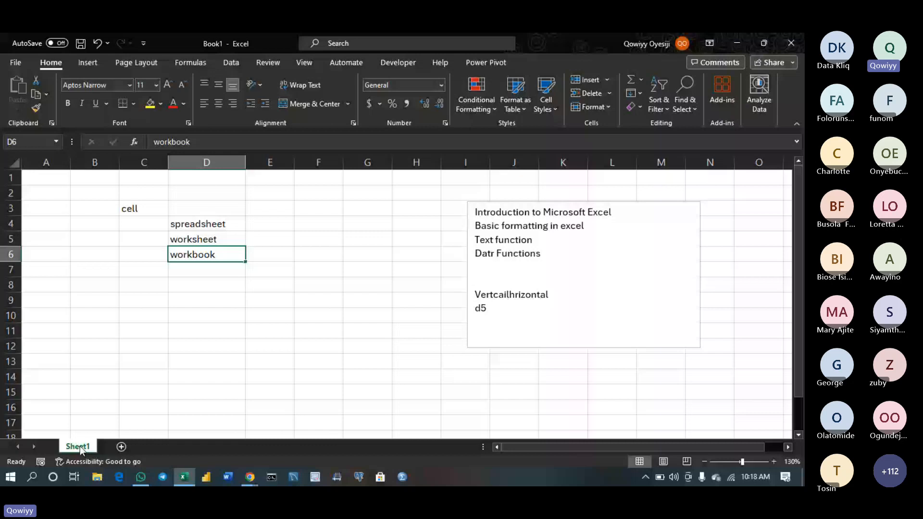
Insert a new blank Sheet2, then switch back to Sheet1
left_click(121, 446)
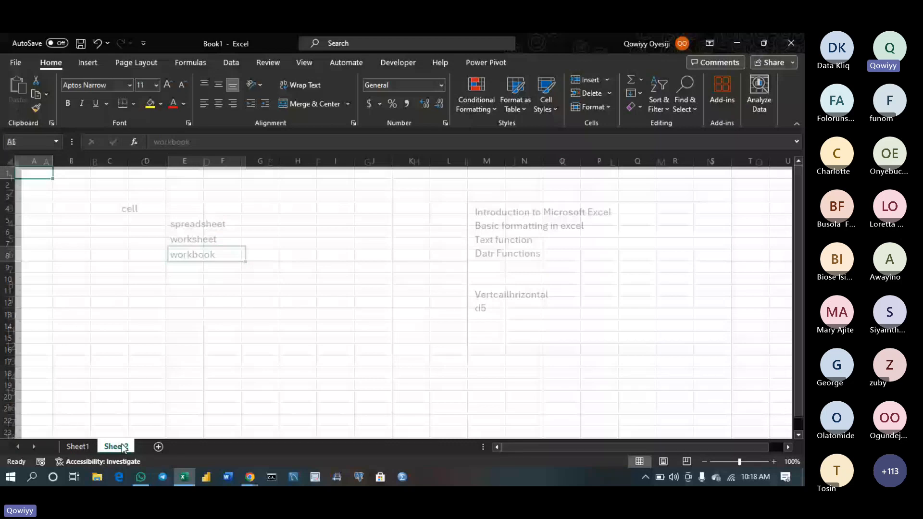
left_click(75, 450)
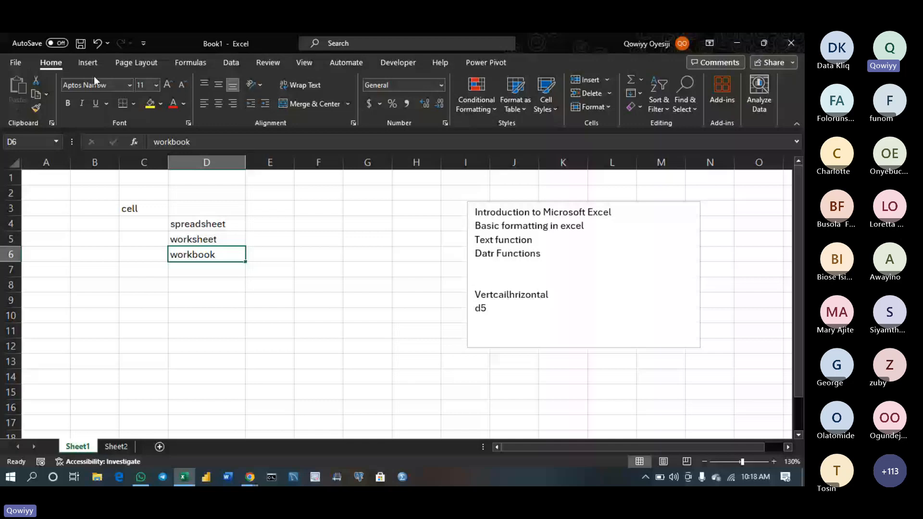
Go to the File backstage, view the Account page, return Home, then open Excel Options
left_click(15, 63)
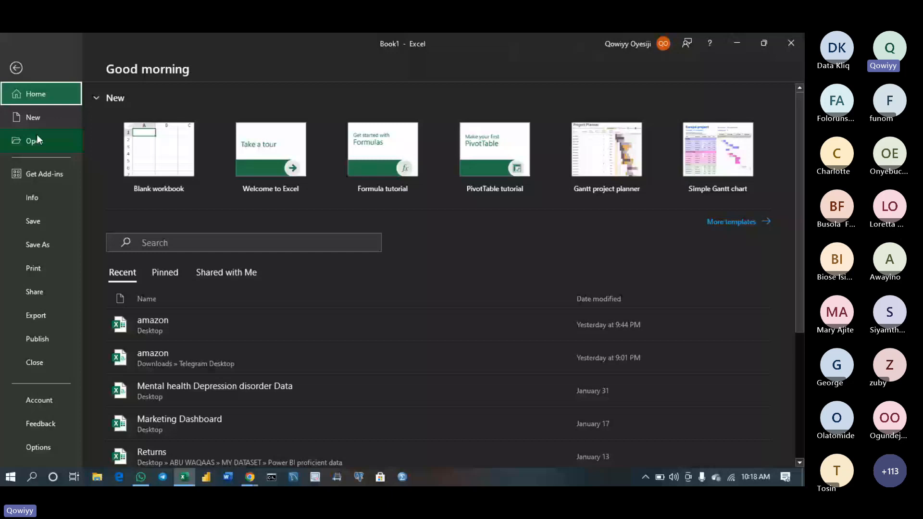
left_click(65, 407)
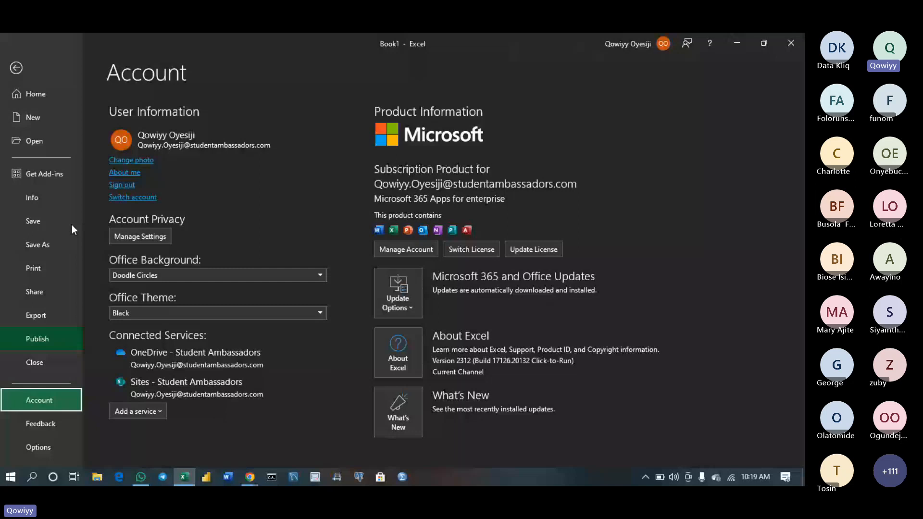
left_click(33, 94)
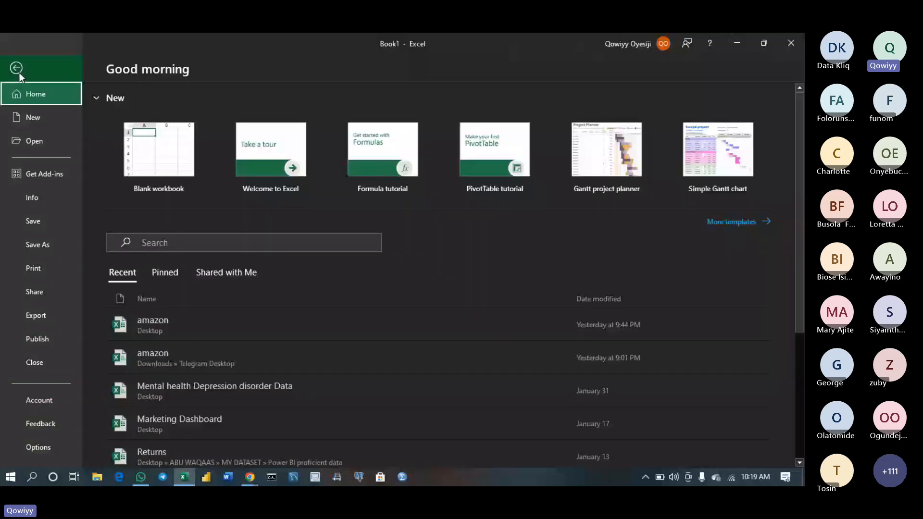
left_click(51, 441)
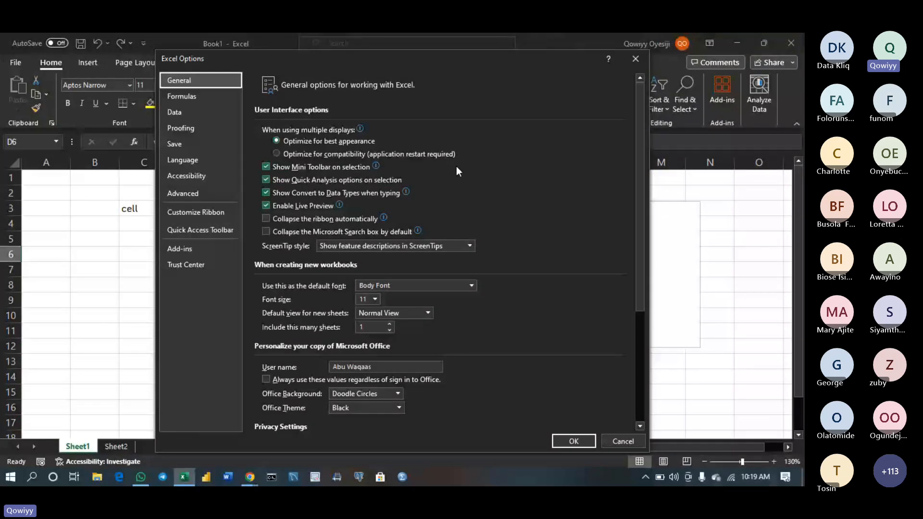
Close the Excel Options dialog with Esc to return to Sheet1
key("Escape")
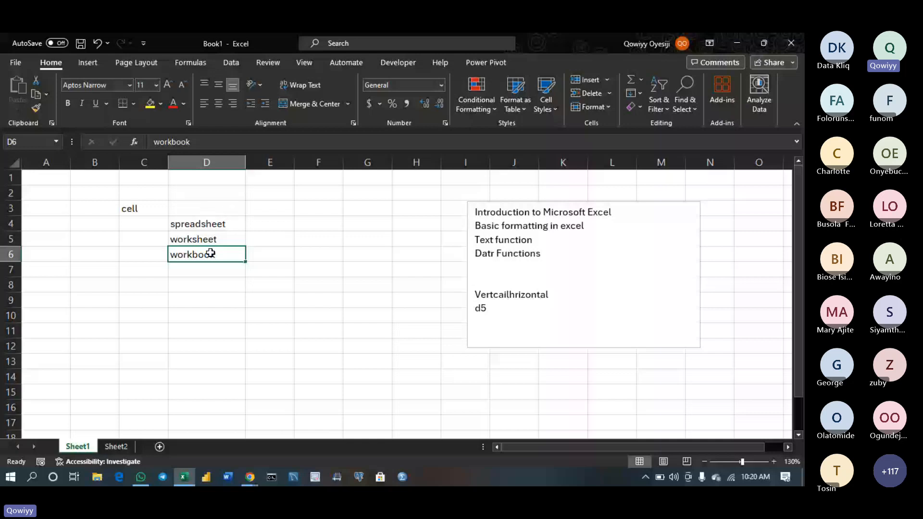
Give 'workbook' in D6 red font colour and a yellow fill, leaving borders unchanged
left_click(173, 102)
scroll(214, 262, "up", 5)
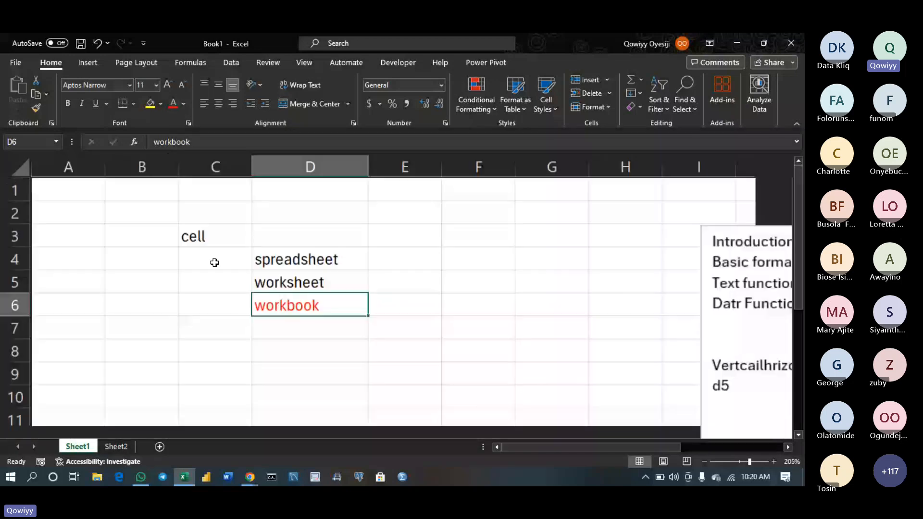
scroll(214, 262, "up", 2)
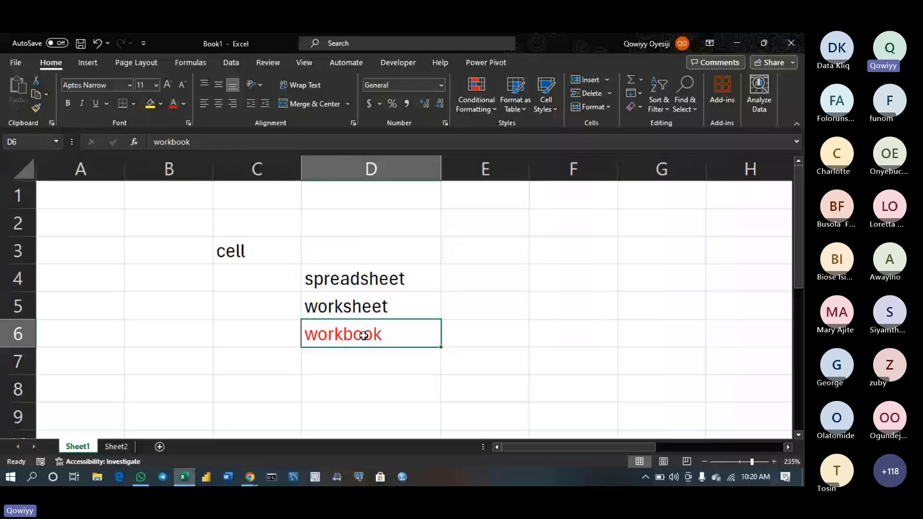
left_click(148, 107)
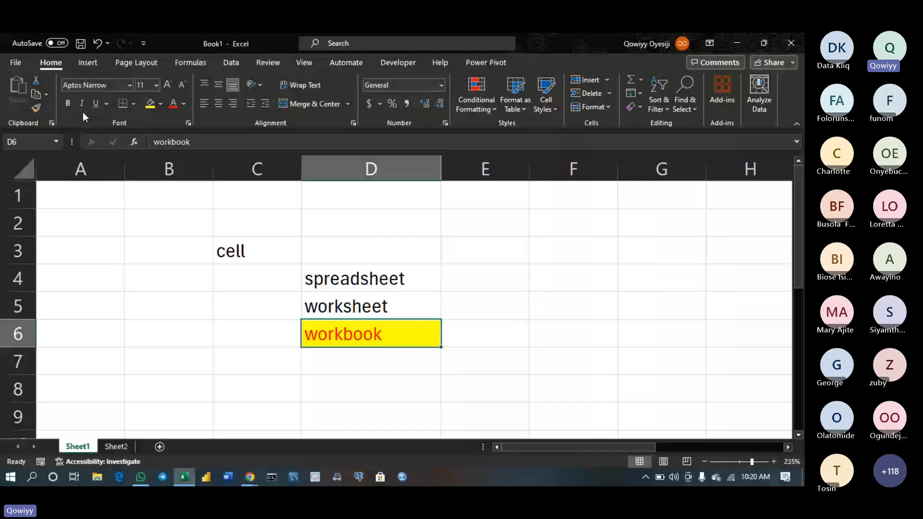
left_click(132, 107)
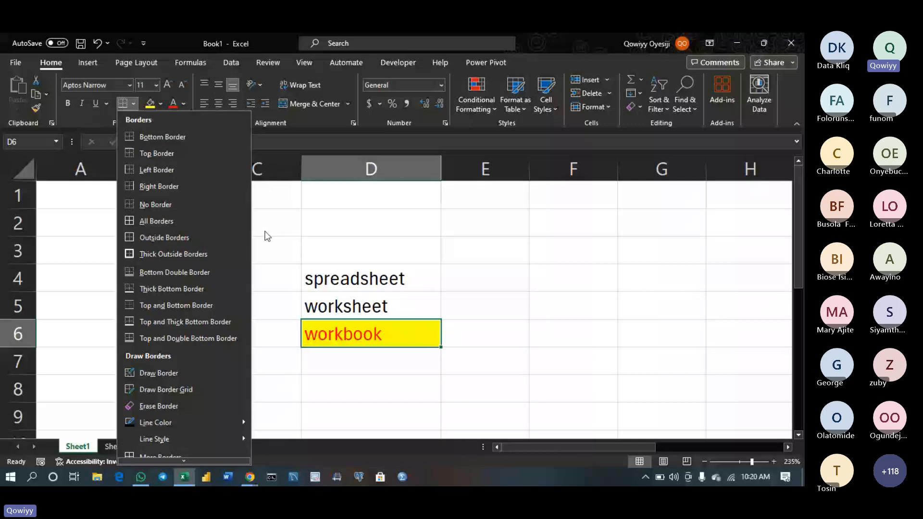
left_click(287, 204)
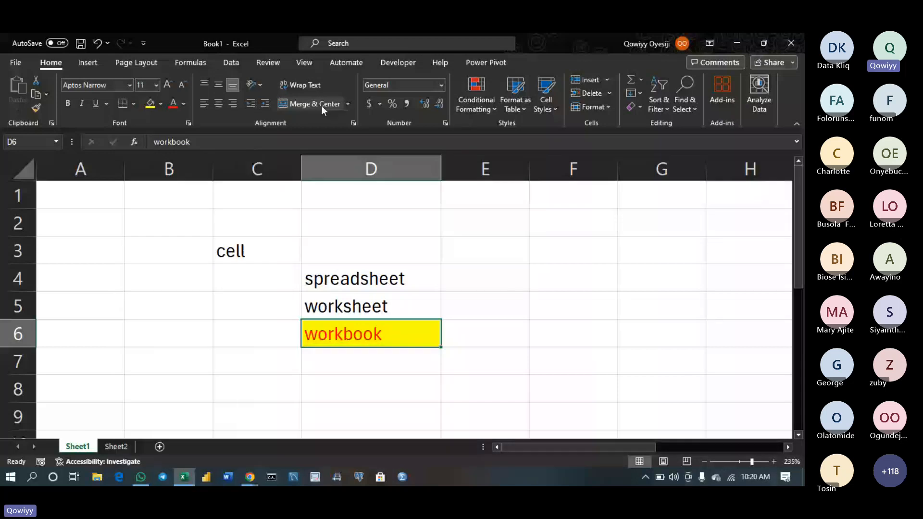
Enter the title 'name of students' in D2, then edit it to 'students info'
left_click_drag(337, 222, 642, 225)
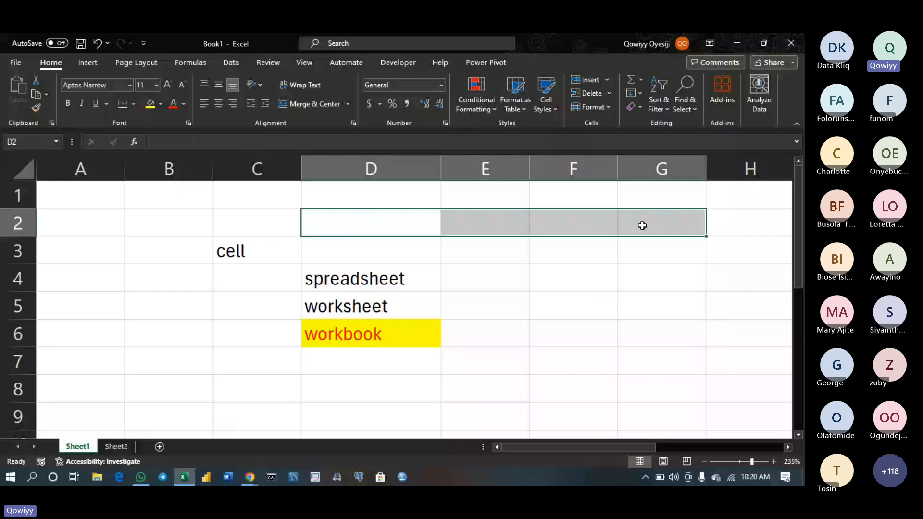
left_click(375, 228)
type("nam")
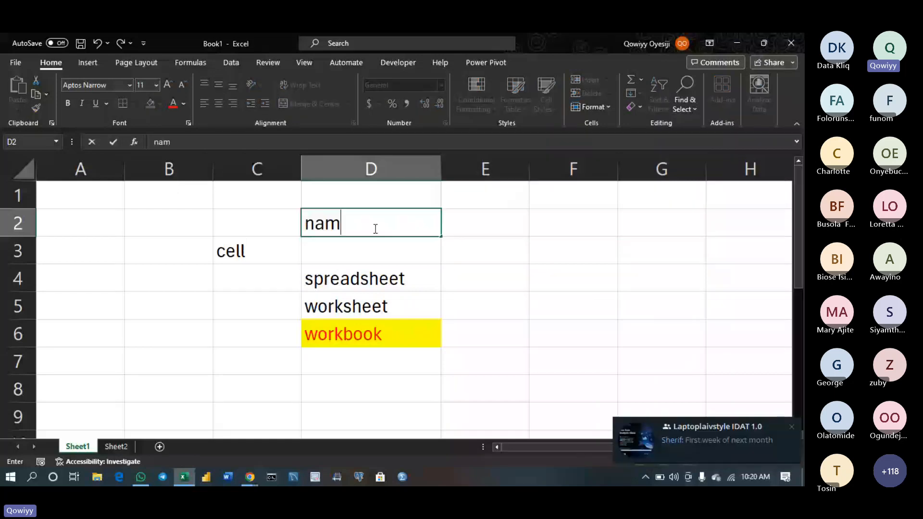
type("e of stud")
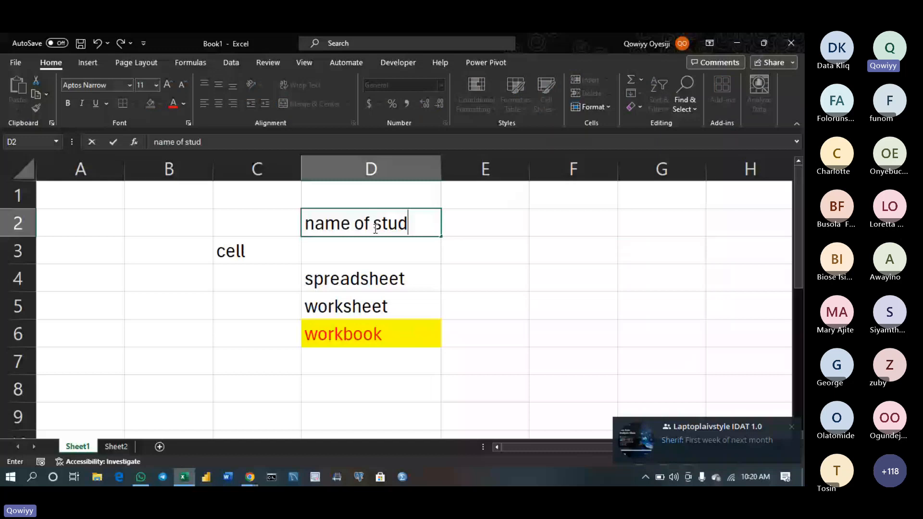
type("ents")
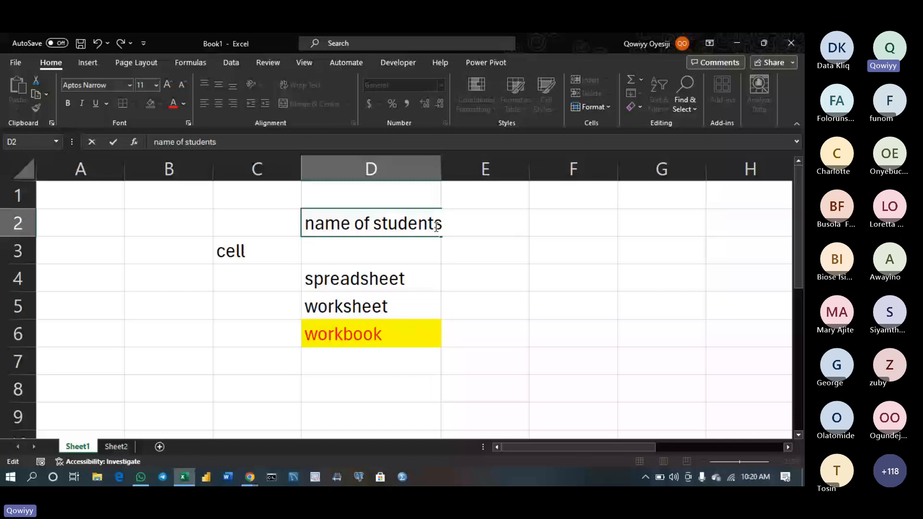
key("Return")
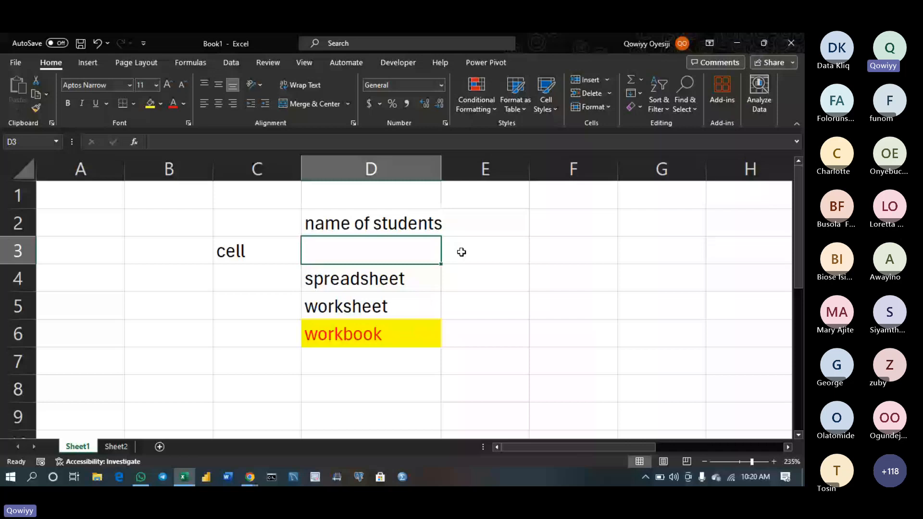
double_click(362, 224)
key("BackSpace")
key("BackSpace")
key("BackSpace")
key("BackSpace")
key("BackSpace")
key("BackSpace")
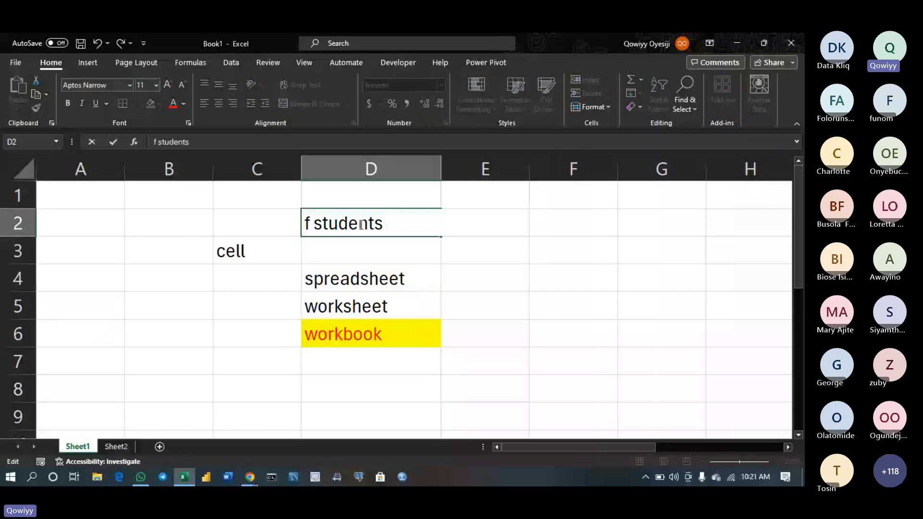
key("Delete")
key("Delete")
key("Delete")
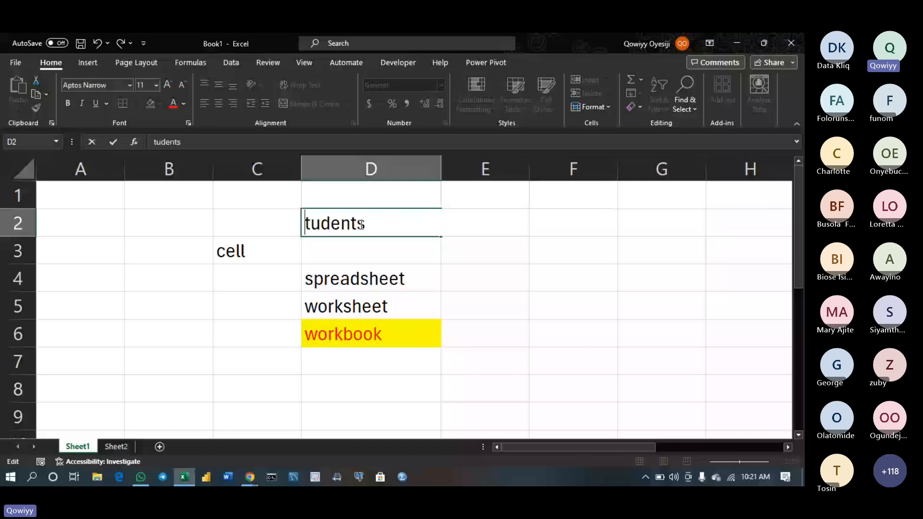
type("s")
key("End")
type("in")
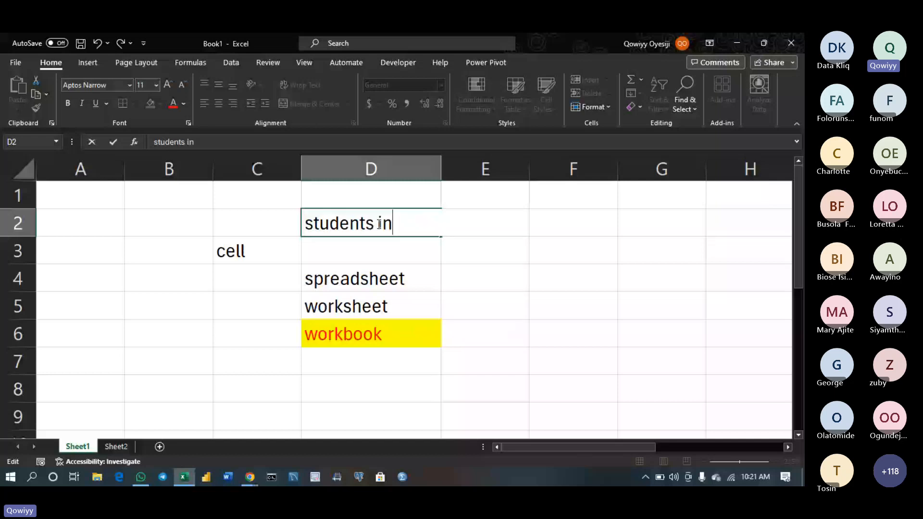
type("fo")
key("Return")
Type the headers name, class and year across D3 to F3
type("name")
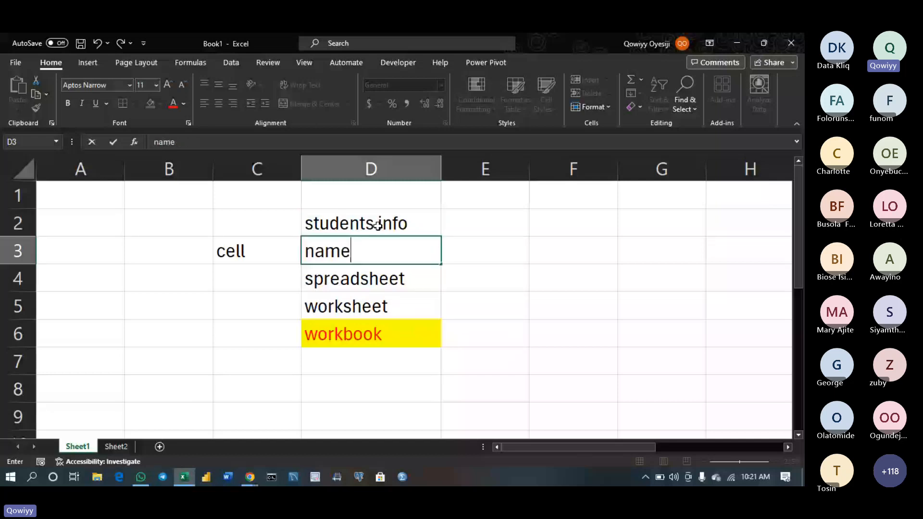
key("Tab")
type("class")
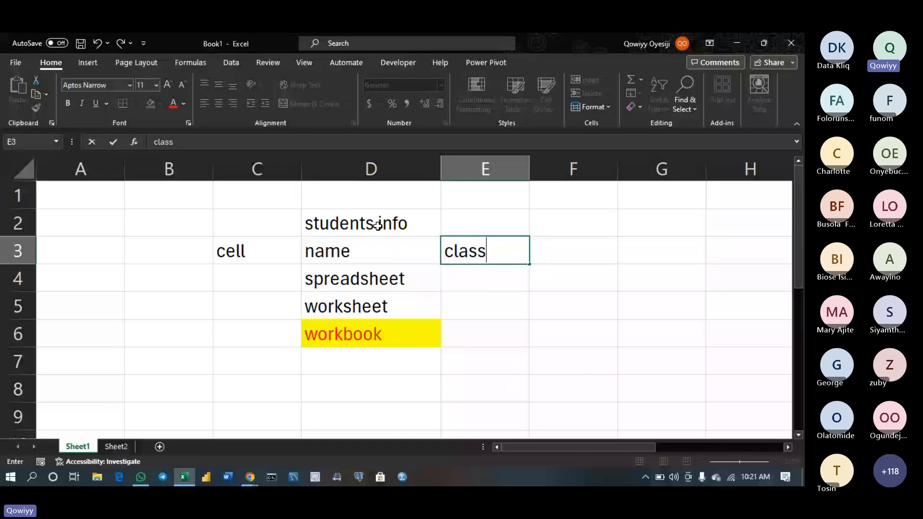
key("Tab")
type("year")
left_click(375, 226)
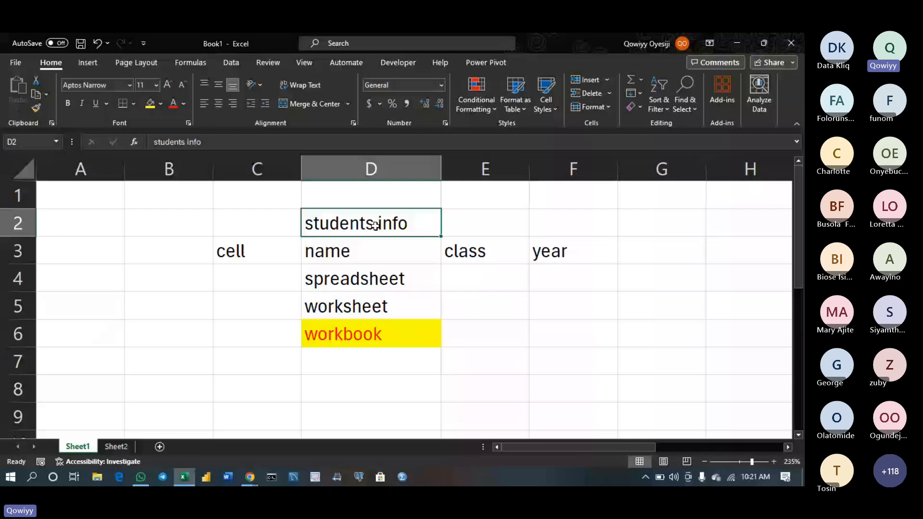
Select D2:F2 and apply Merge & Center to the 'students info' title
left_click_drag(375, 226, 514, 224)
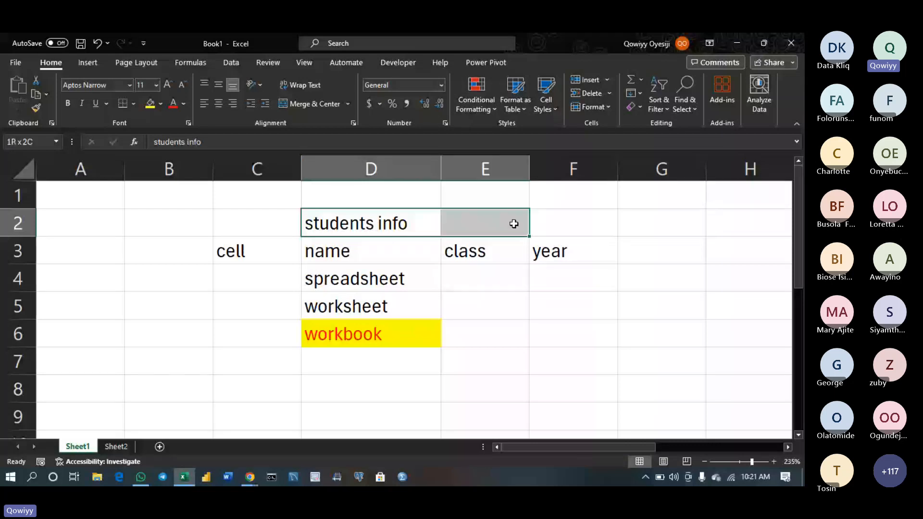
key("Down")
key("Down")
left_click(361, 223)
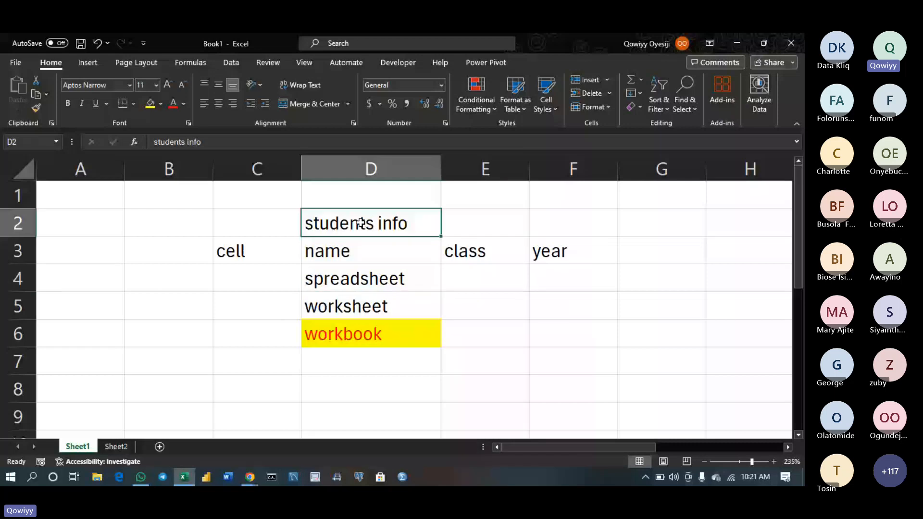
left_click_drag(361, 223, 544, 218)
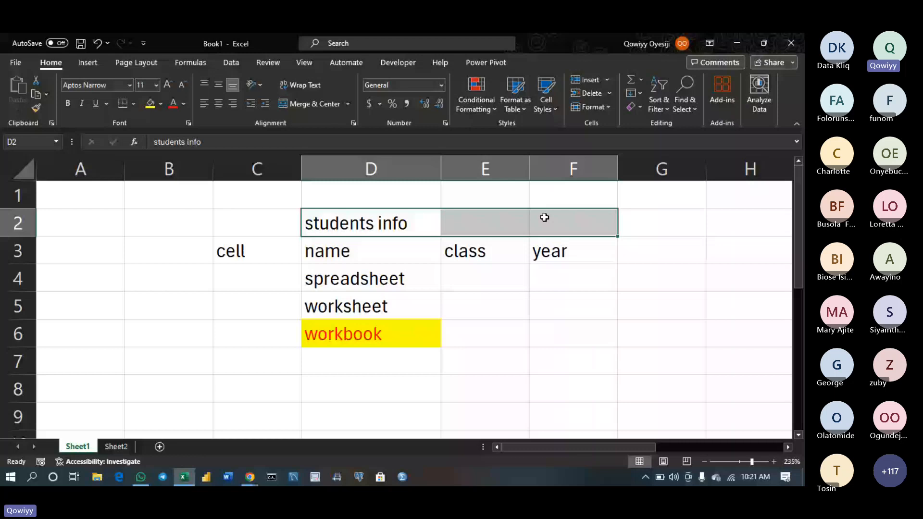
left_click(312, 104)
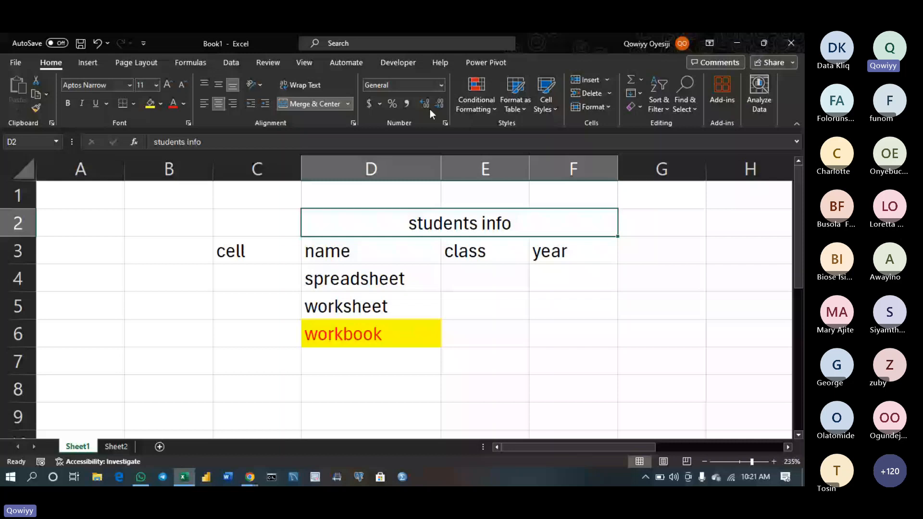
Check the Number Format list and close it, keeping General
left_click(440, 85)
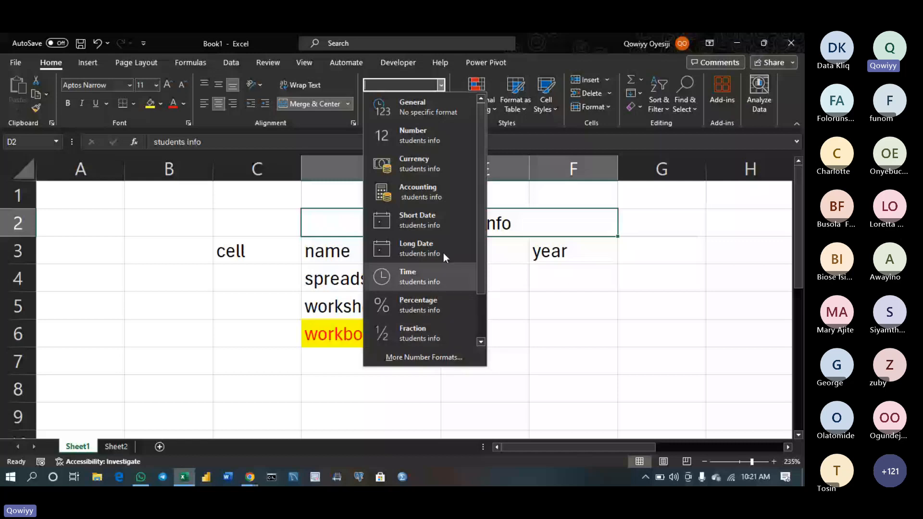
scroll(472, 344, "down", 1)
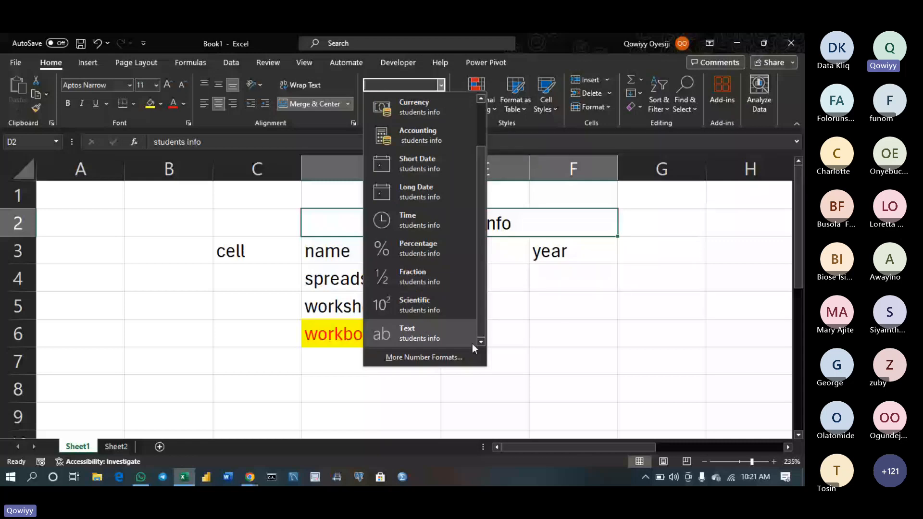
scroll(472, 344, "up", 1)
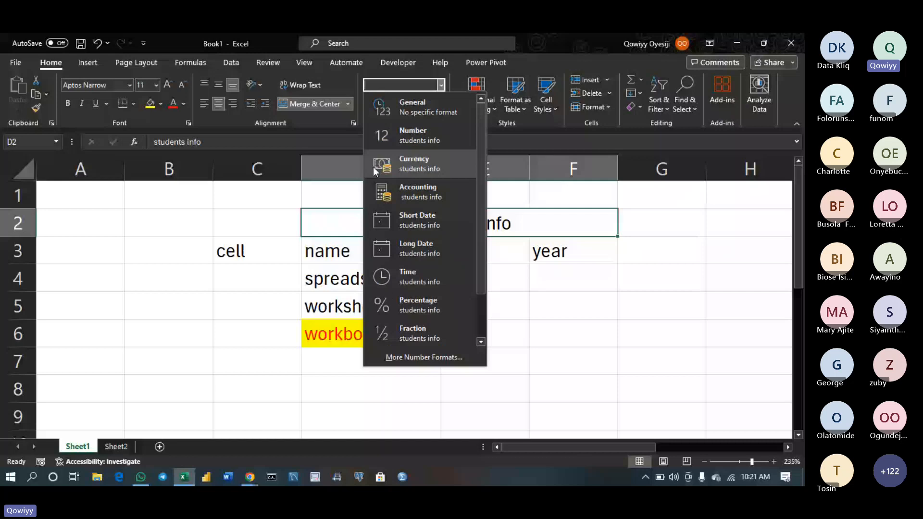
left_click(263, 168)
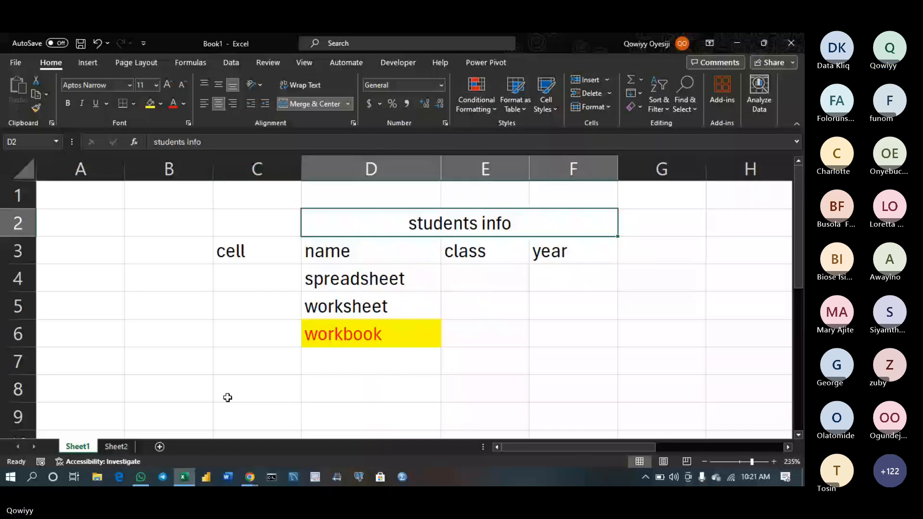
left_click(249, 477)
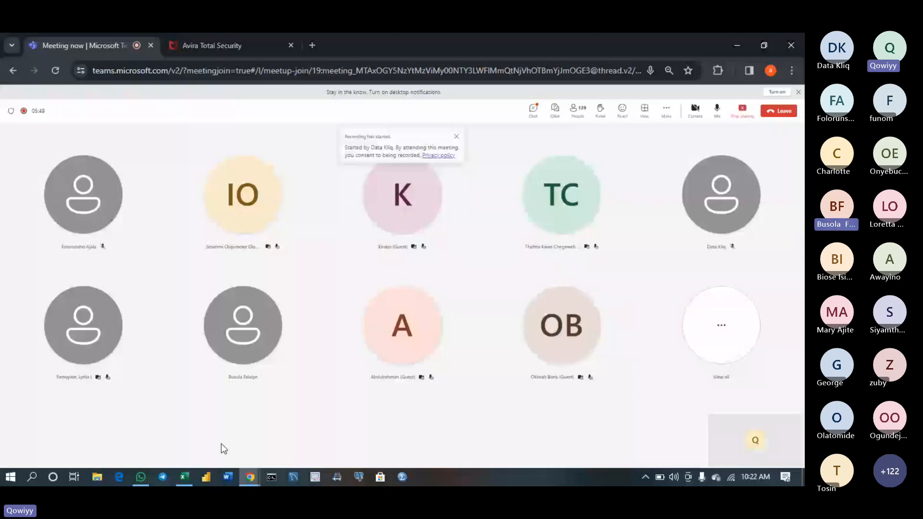
left_click(183, 478)
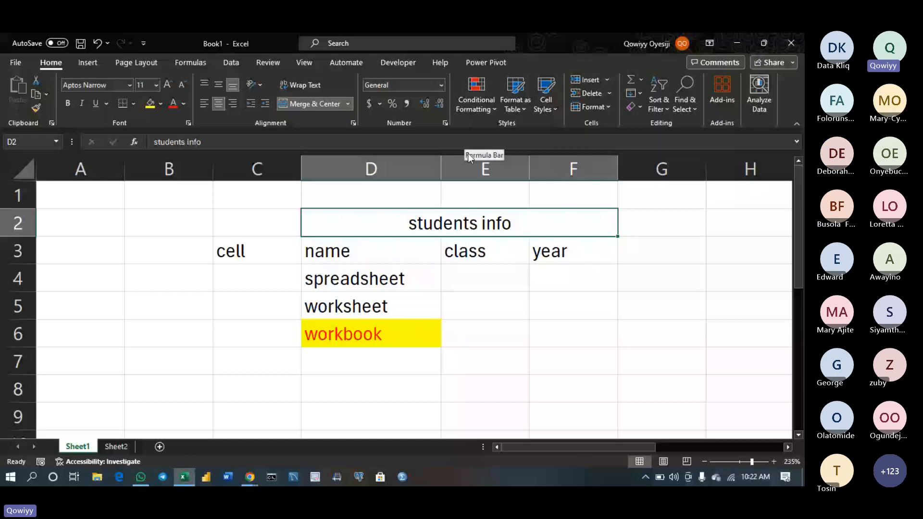
Browse the Conditional Formatting menu: Highlight Cells, Top/Bottom, Data Bars, Color Scales and Icon Sets
left_click(485, 97)
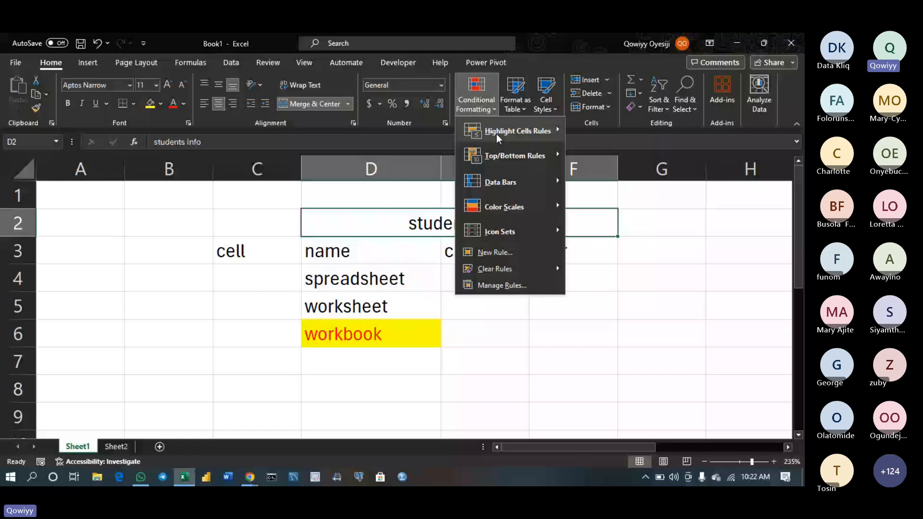
mouse_move(528, 211)
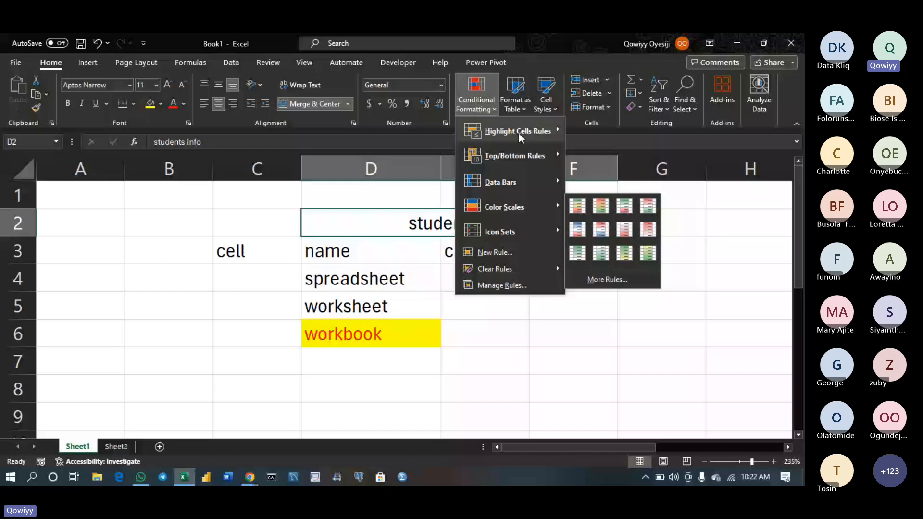
mouse_move(542, 132)
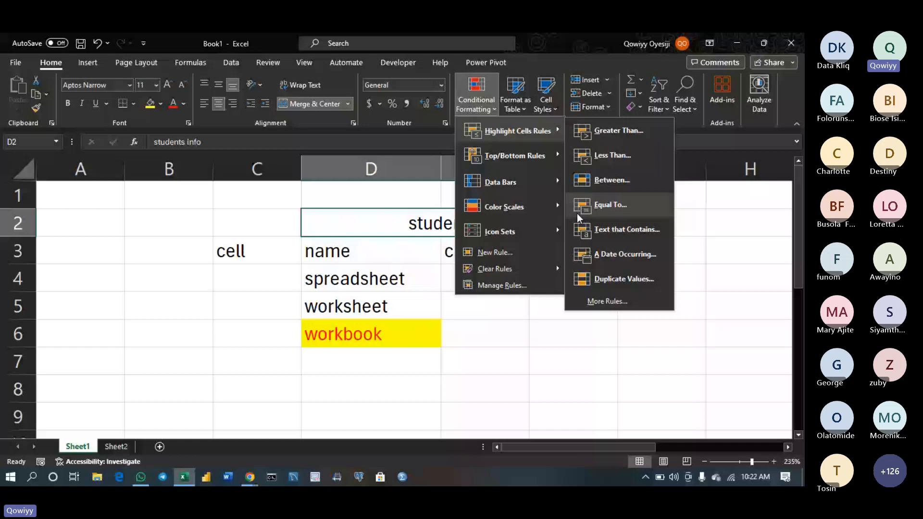
mouse_move(515, 155)
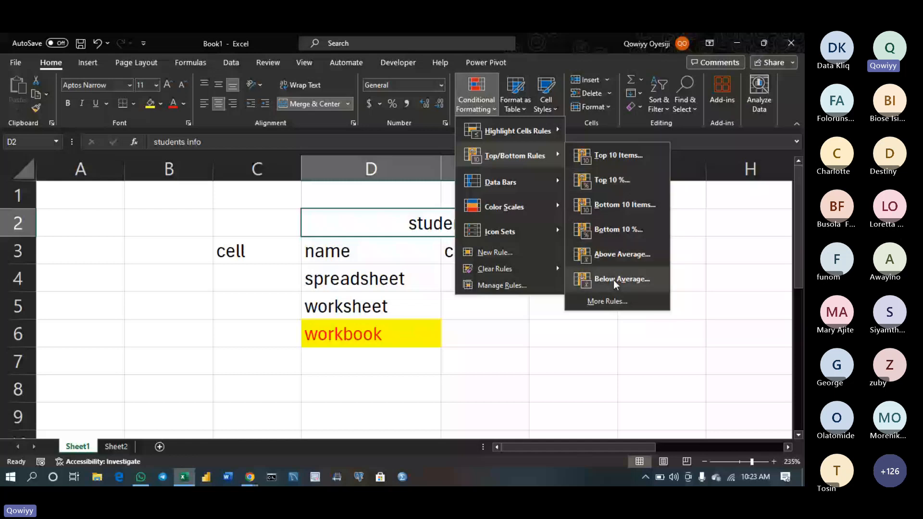
mouse_move(540, 190)
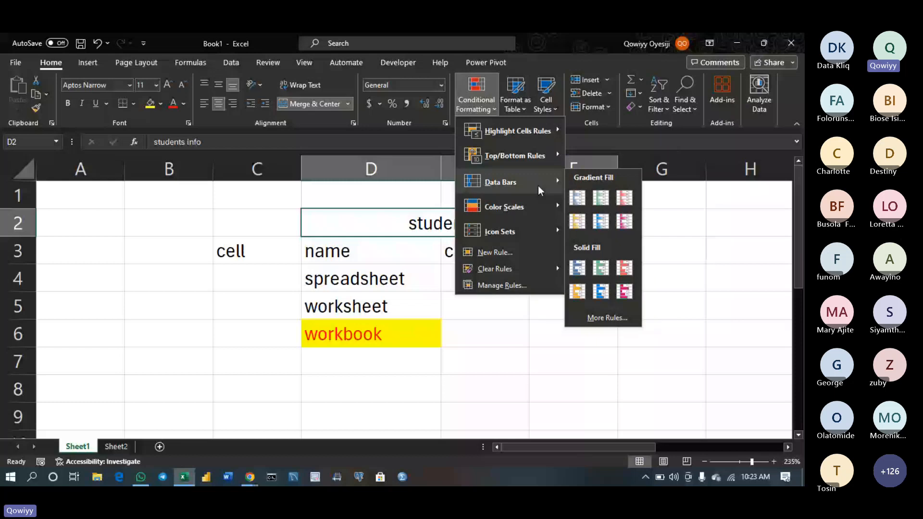
mouse_move(537, 237)
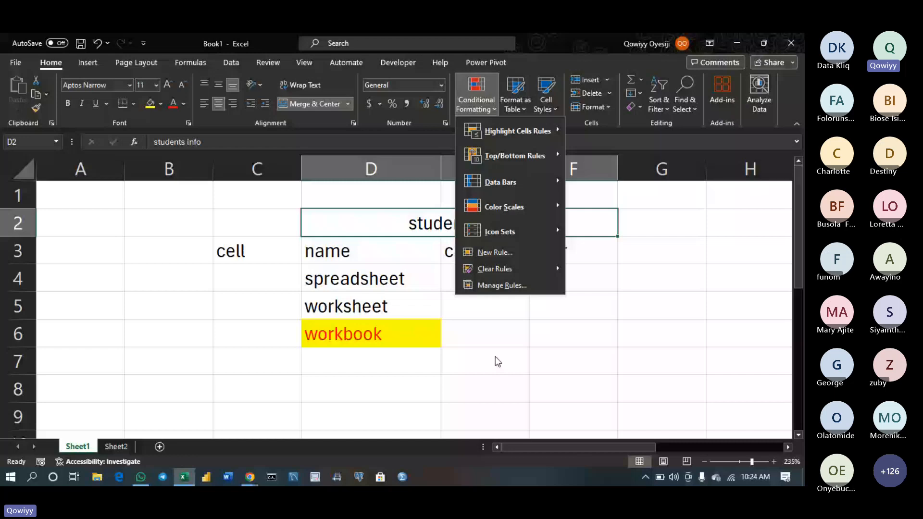
Look through the Sort & Filter and Find & Select menus, then dismiss them without changes
left_click(658, 104)
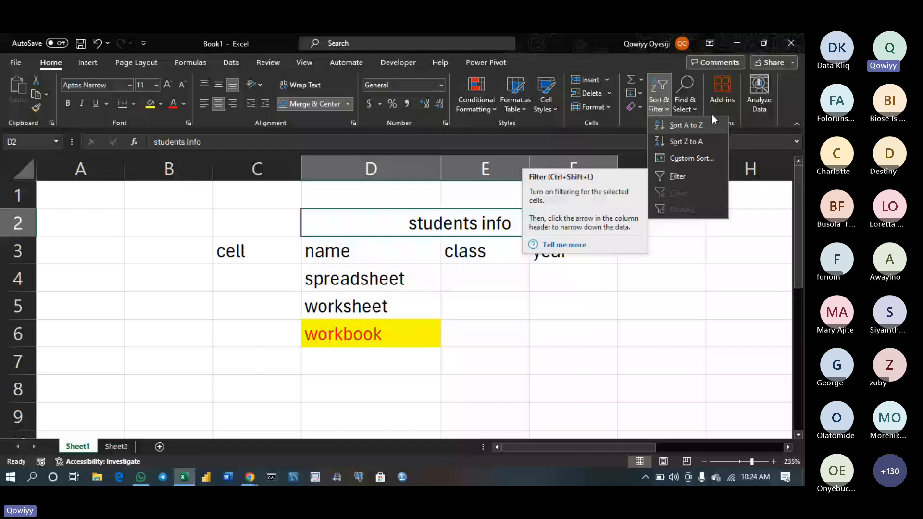
left_click(695, 109)
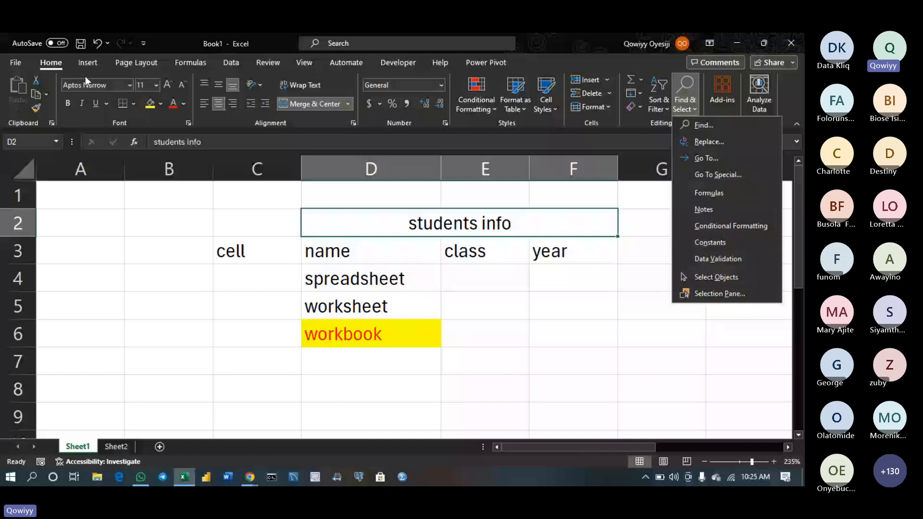
left_click(88, 63)
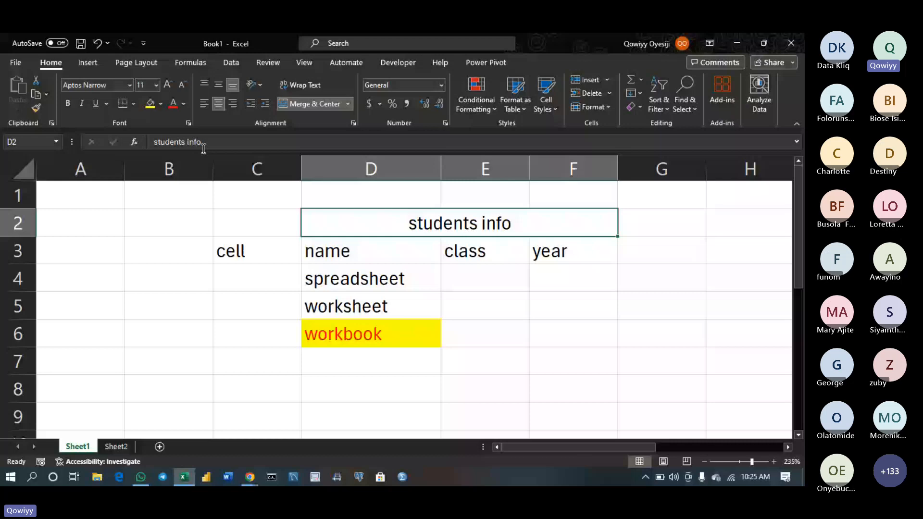
Cancel the stray edit of the students info title, reselect the merged title, and show the Insert ribbon
type("st")
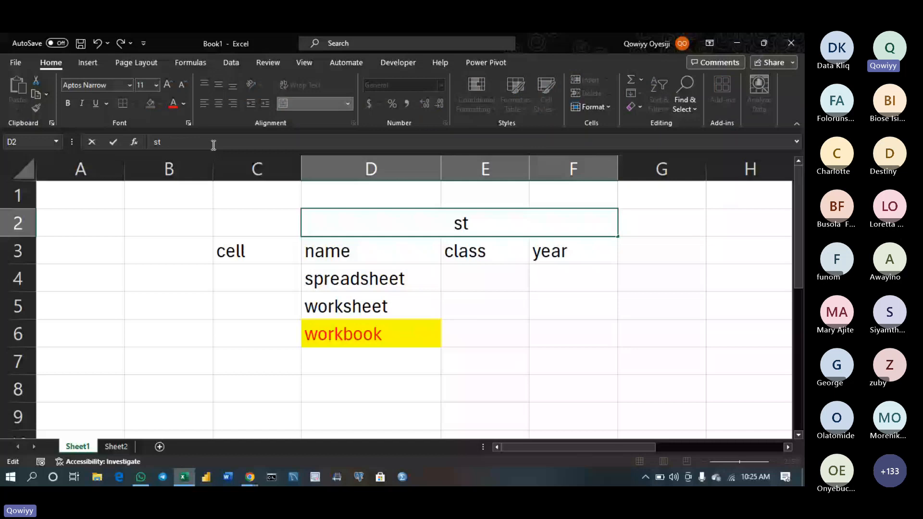
key("Escape")
left_click(247, 223)
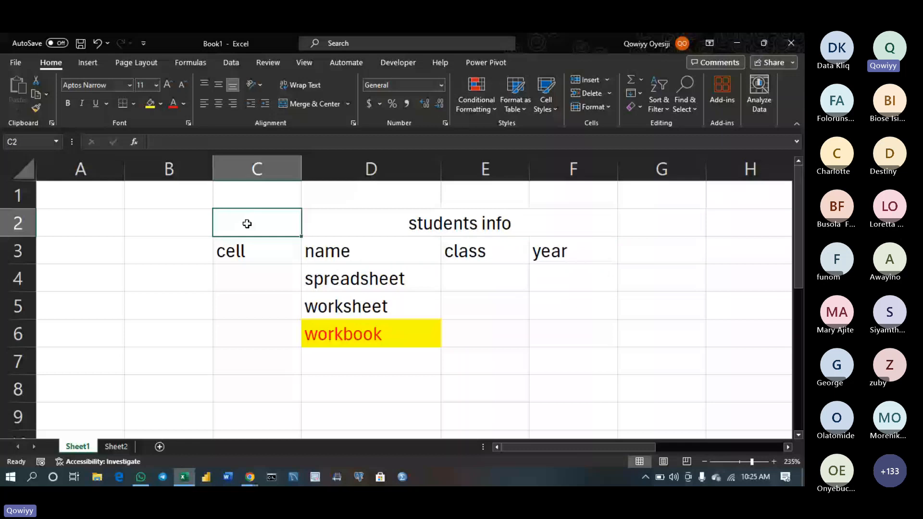
left_click(414, 223)
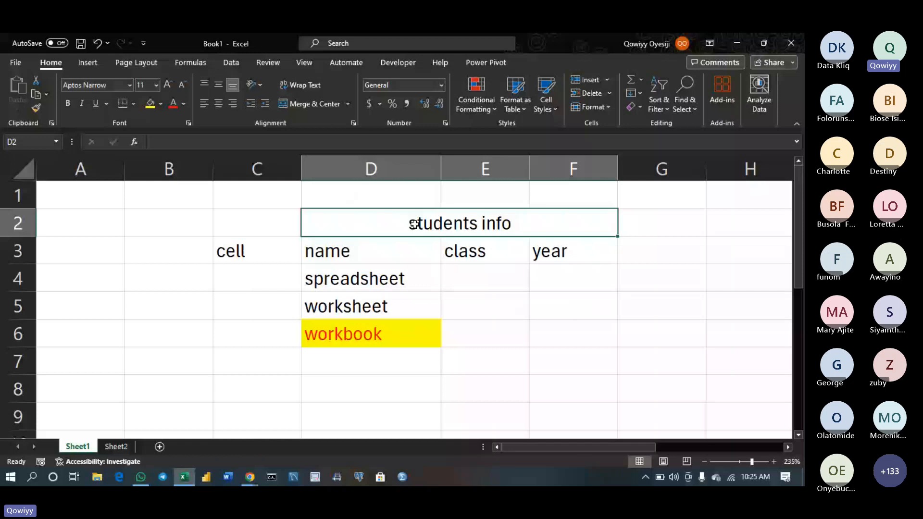
left_click(274, 252)
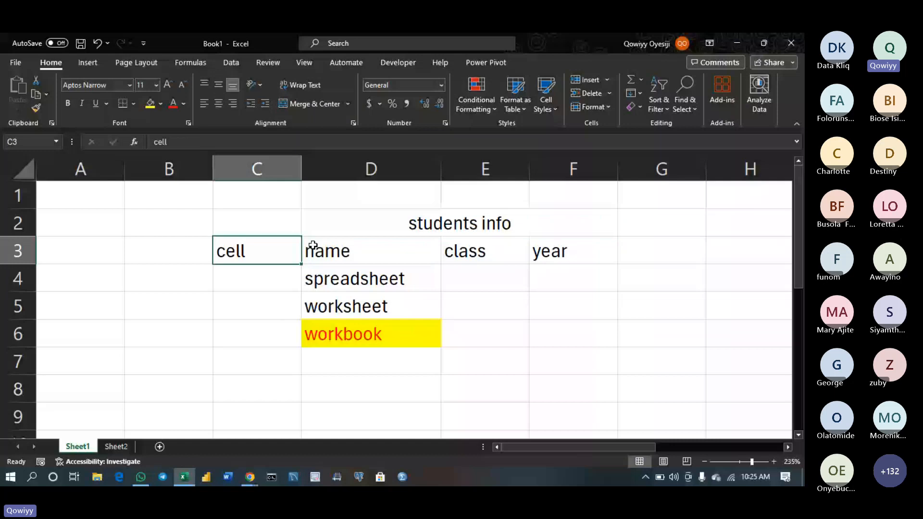
left_click(369, 227)
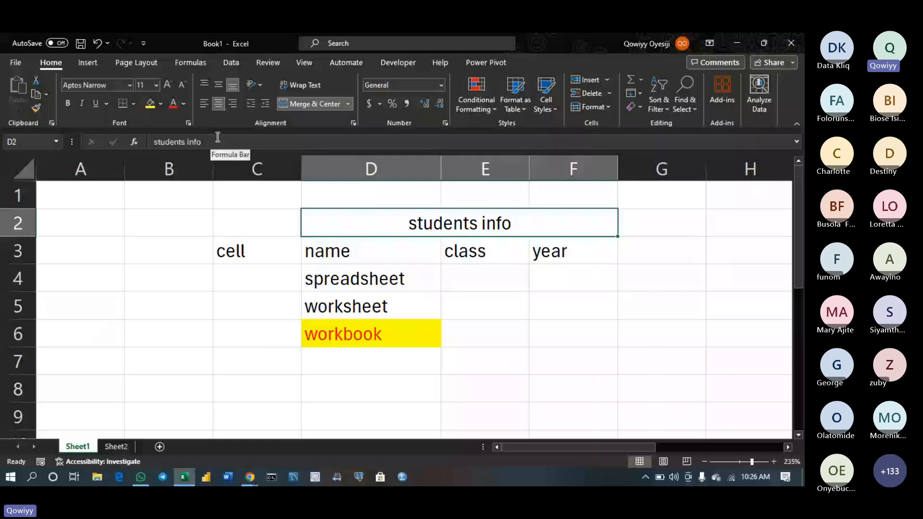
left_click(87, 63)
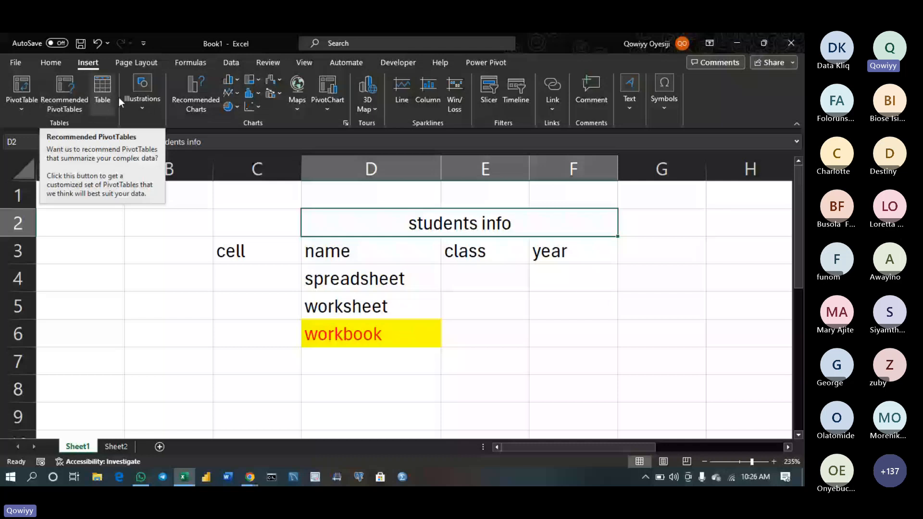
Glance at the Illustrations gallery, then move through Page Layout to the Formulas ribbon with AutoSum
left_click(143, 103)
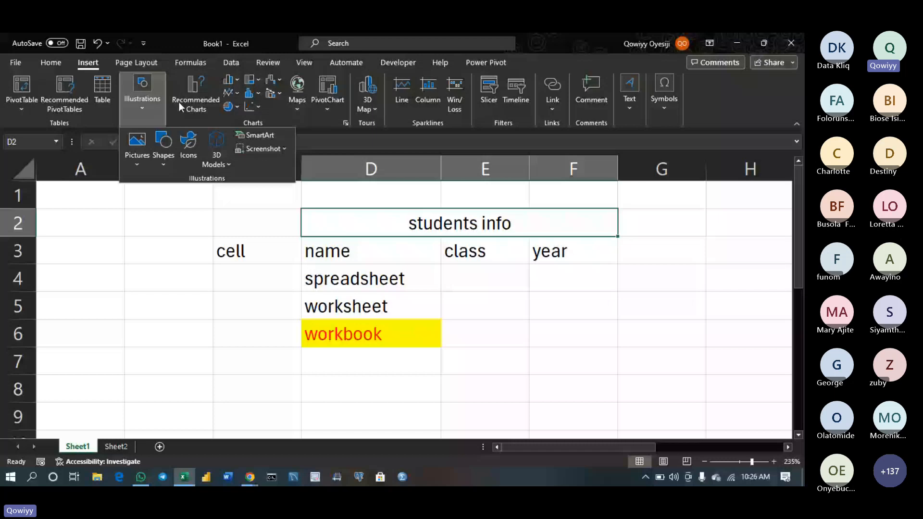
left_click(179, 104)
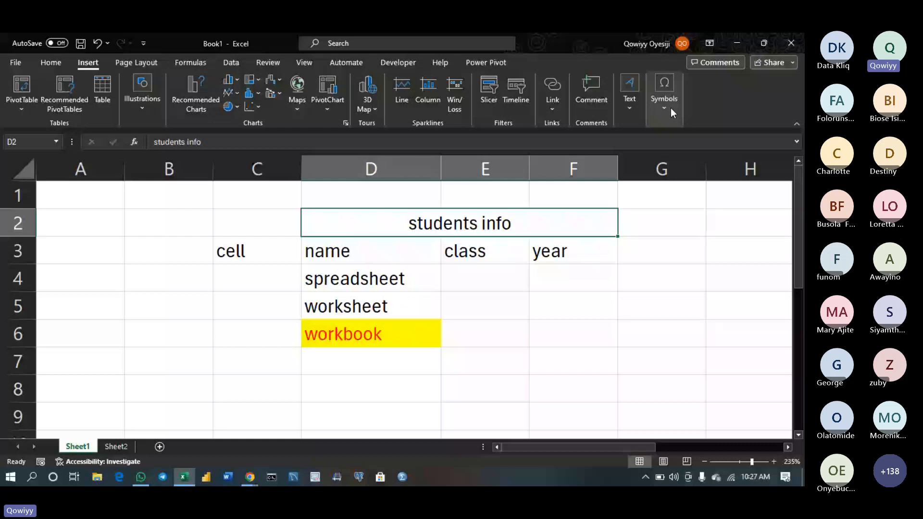
left_click(136, 62)
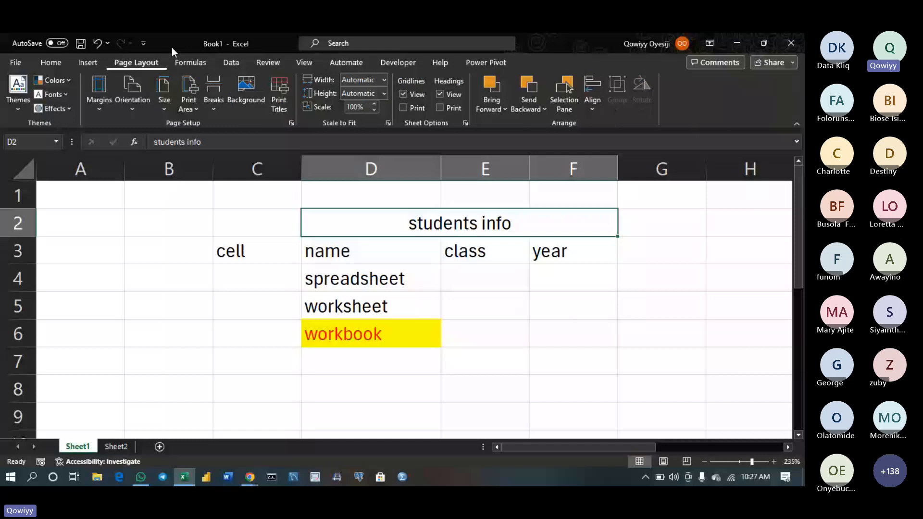
left_click(190, 62)
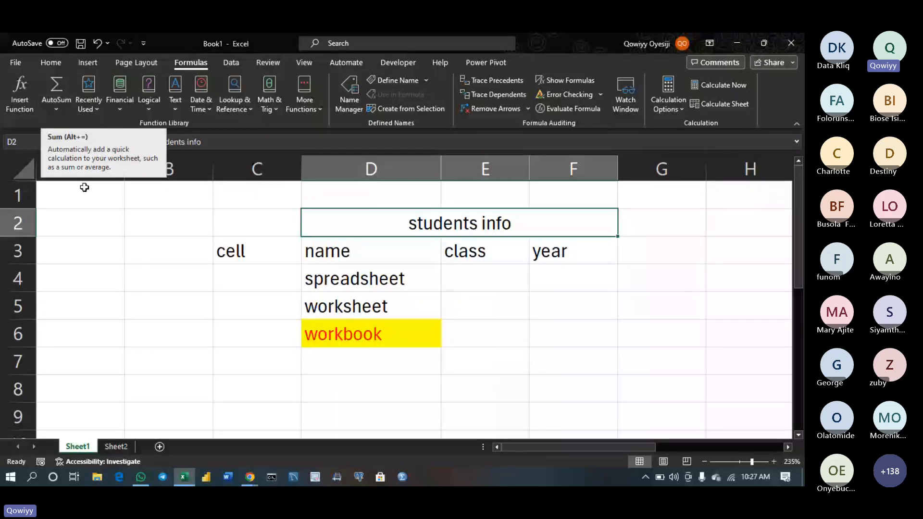
Enter the year values 2, 3, 5 and 6 in F6:F9 and start a formula with = in F10
double_click(597, 335)
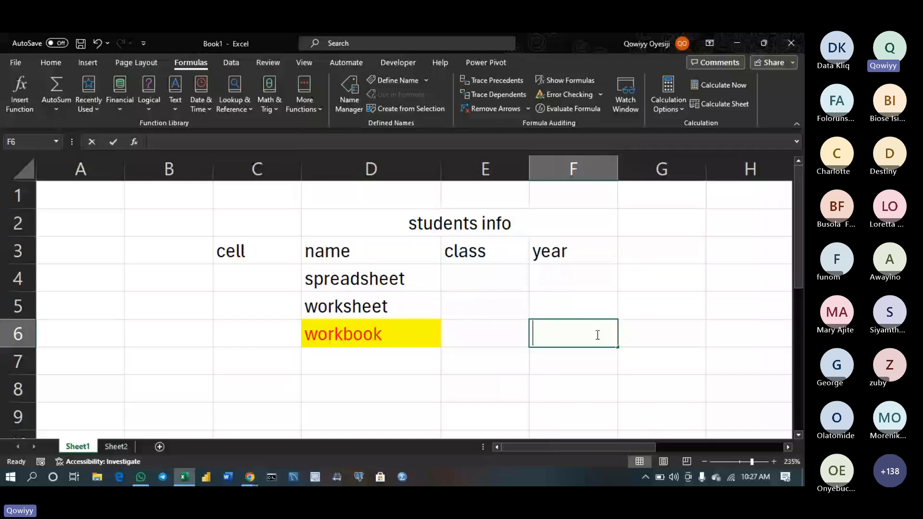
type("2")
key("Return")
type("3")
key("Return")
type("5")
key("Return")
type("6")
key("Return")
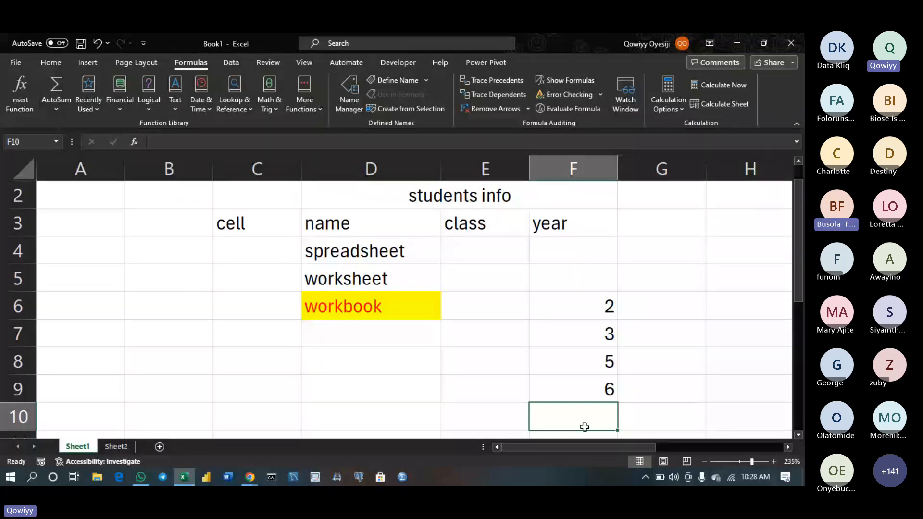
type("=")
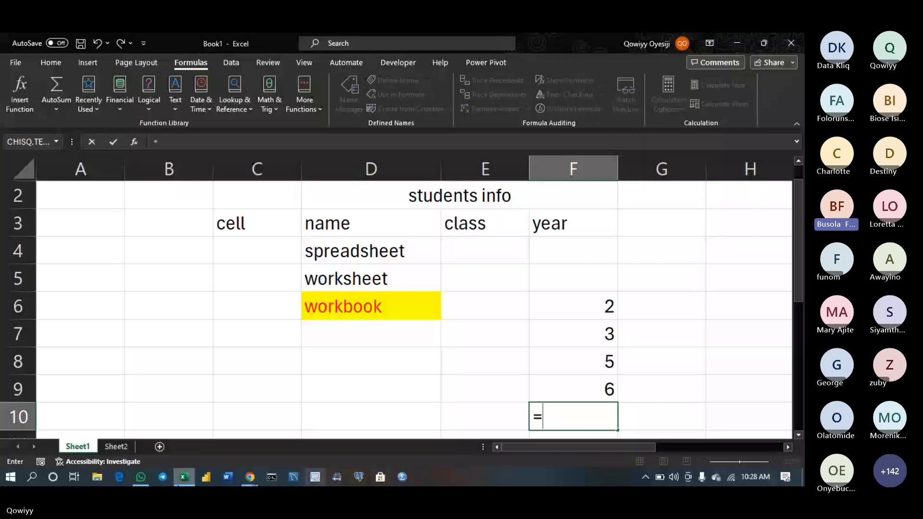
Bring the Teams meeting window forward from the taskbar, then return to the Excel workbook
mouse_move(254, 483)
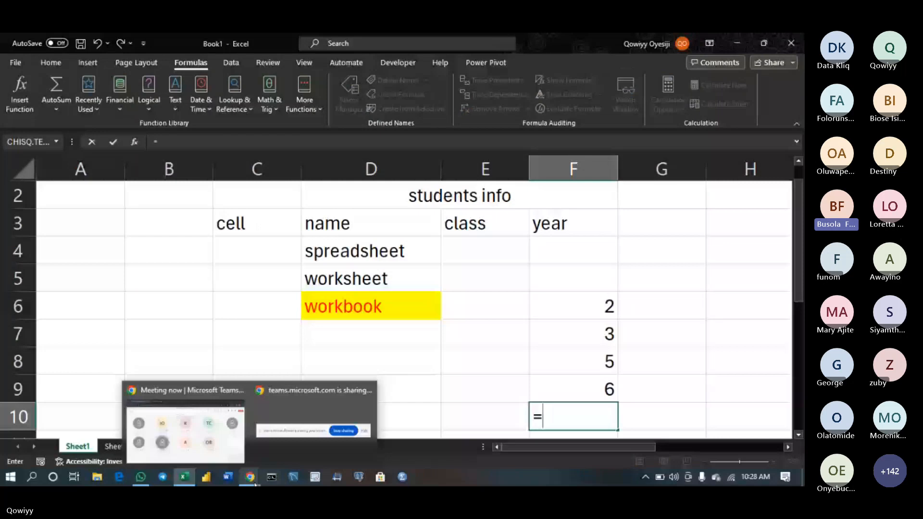
mouse_move(227, 434)
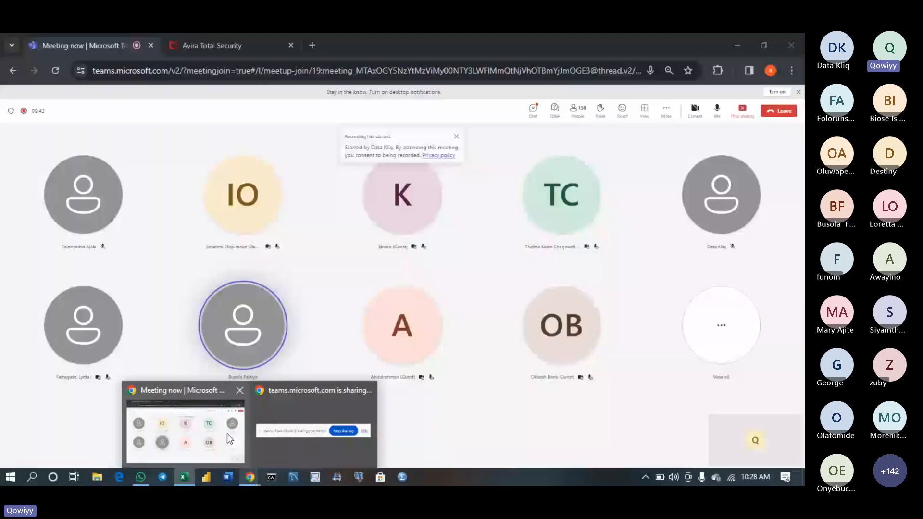
left_click(227, 434)
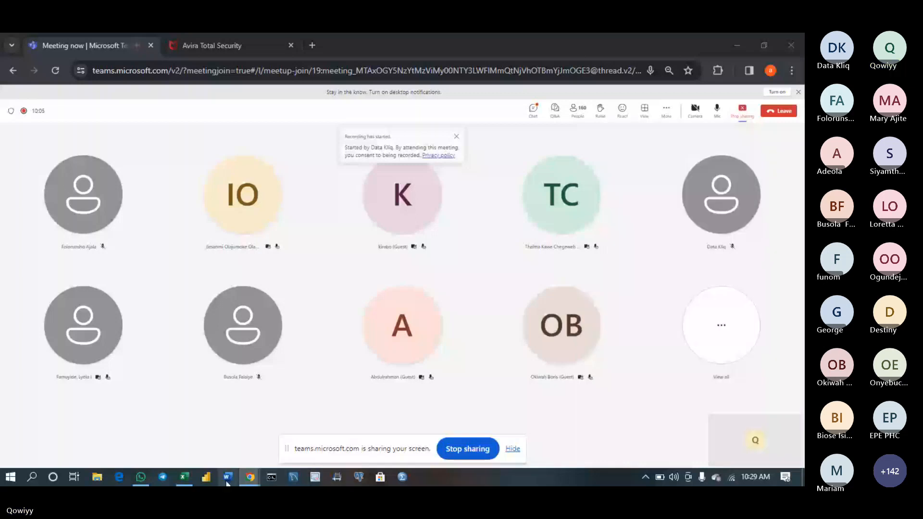
left_click(184, 477)
Try C9 and G9 references in F10's formula, then abandon that entry and reopen F10
left_click(242, 395)
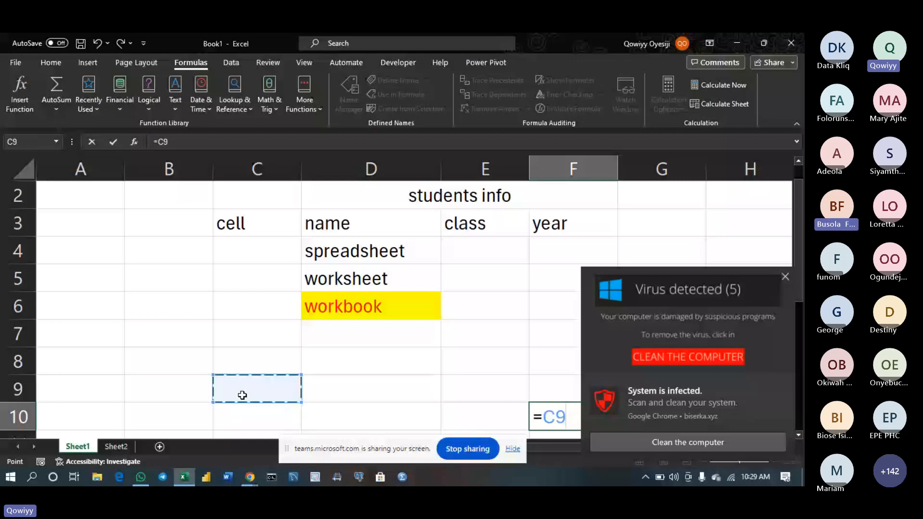
left_click(512, 449)
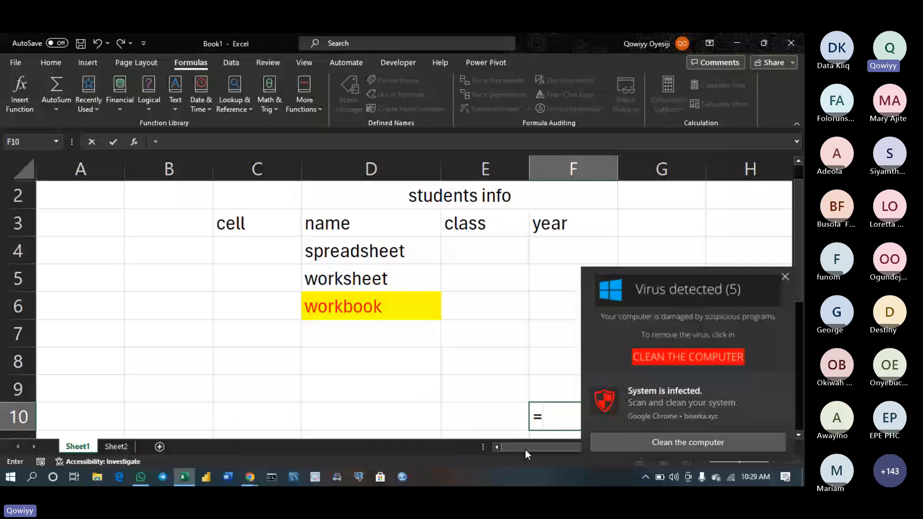
left_click_drag(525, 449, 590, 449)
left_click(340, 386)
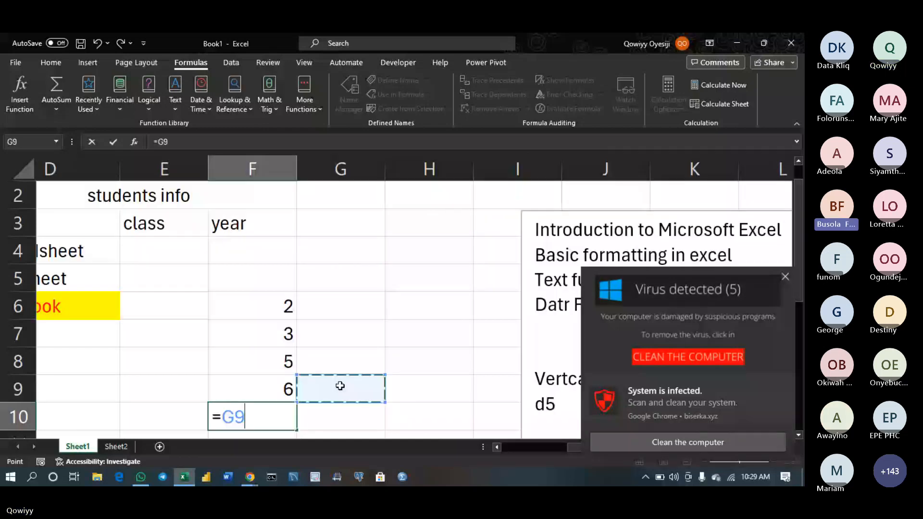
key("Return")
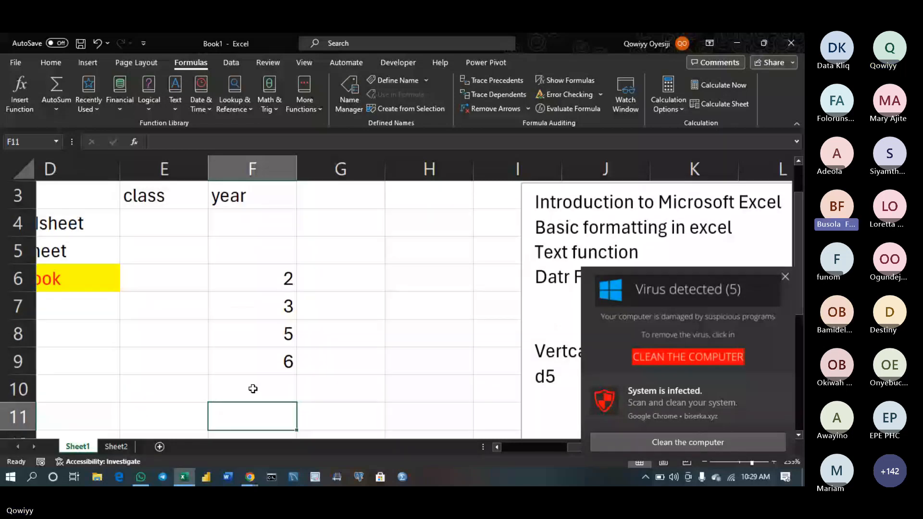
key("Return")
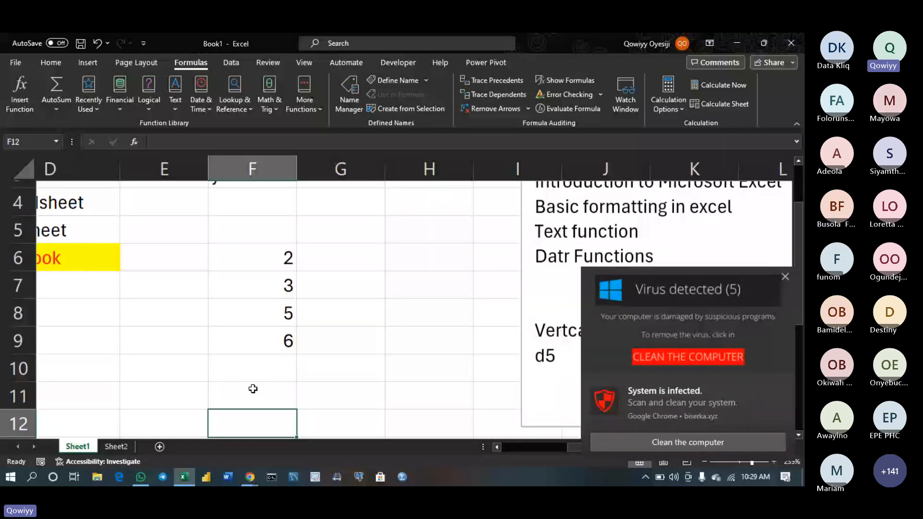
key("Up")
key("Up")
key("Up")
key("Up")
key("Up")
key("Up")
key("Up")
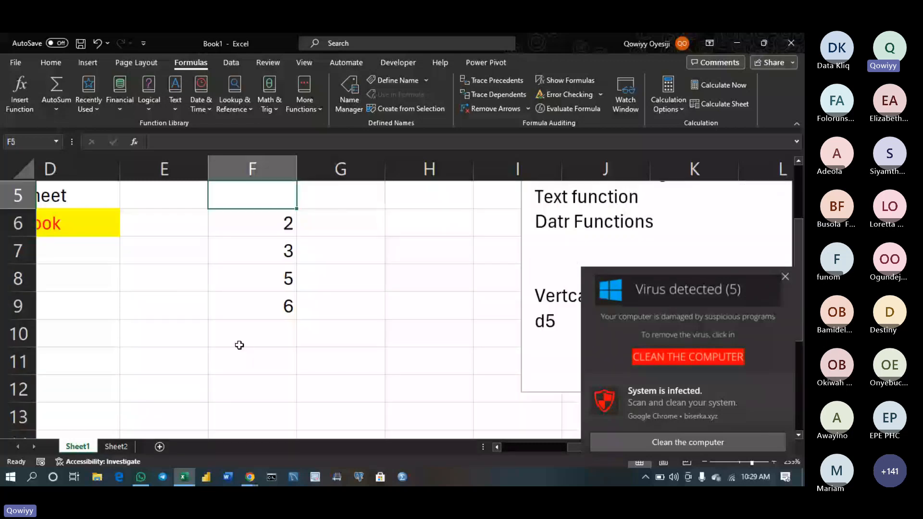
double_click(239, 345)
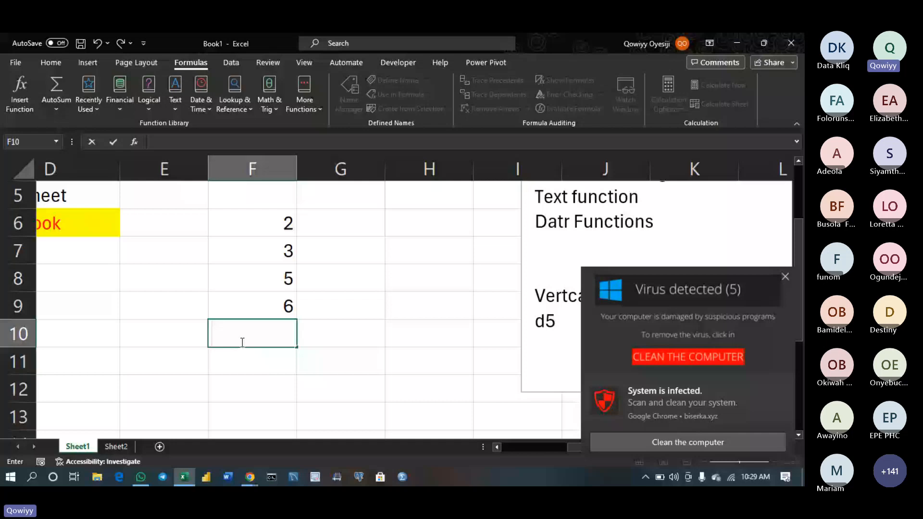
Enter =F6+F7+F8+F9 in F10 so it shows the total 16
key("Escape")
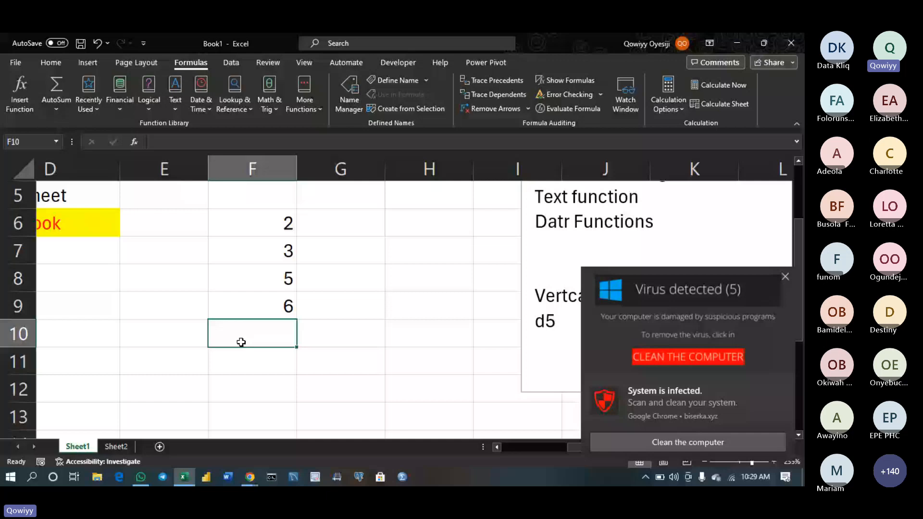
type("=")
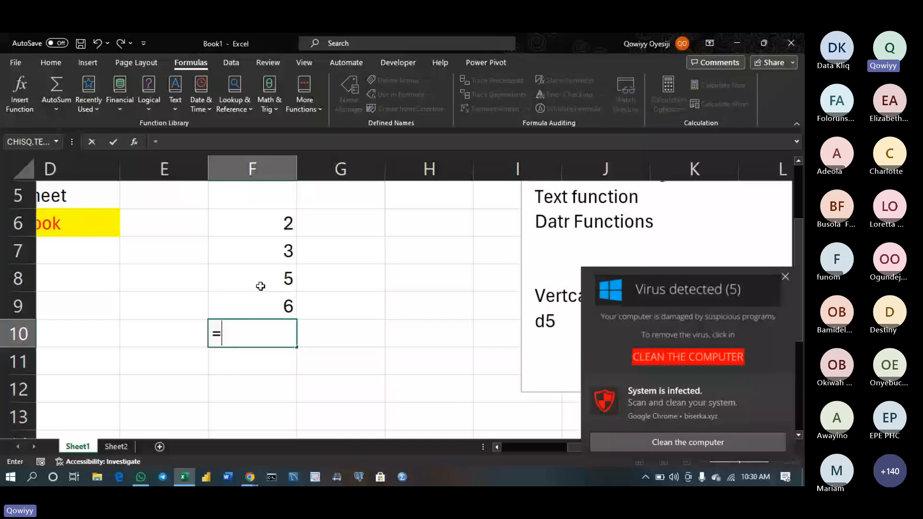
left_click(265, 231)
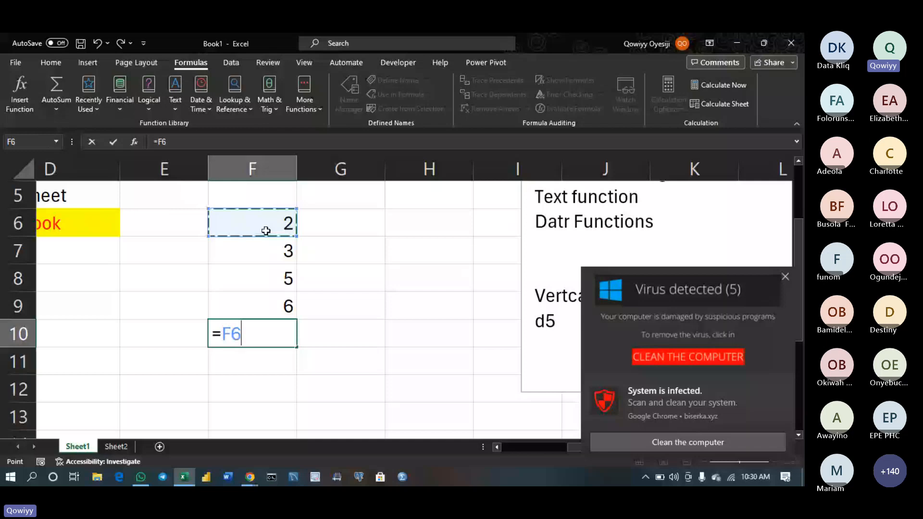
type("+")
left_click(272, 251)
type("+")
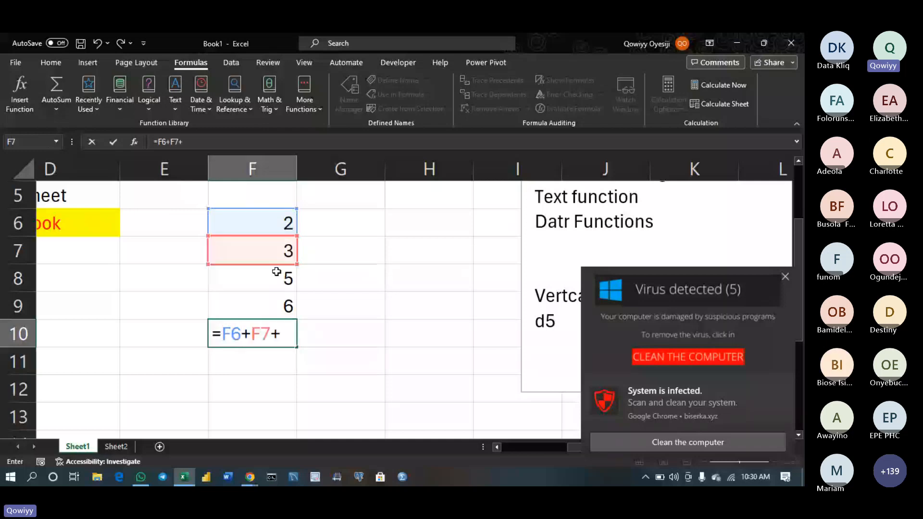
left_click(276, 273)
type("+")
left_click(279, 313)
key("Return")
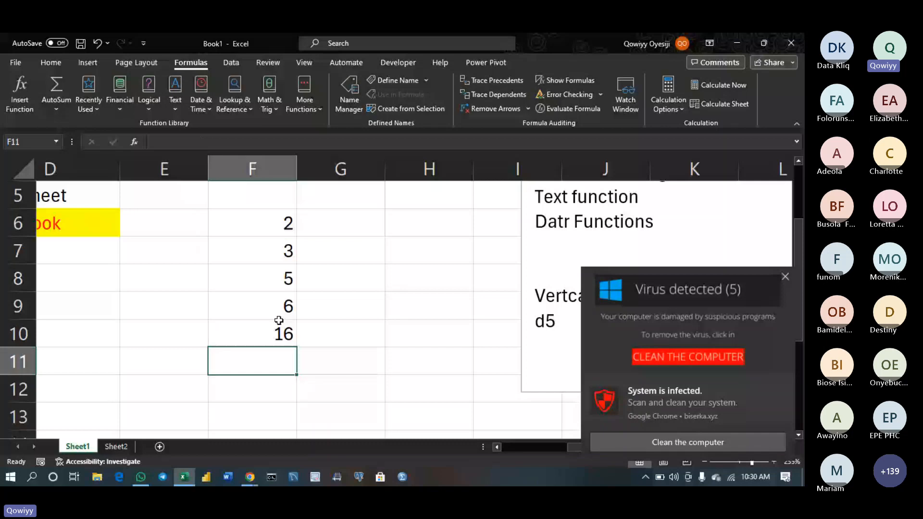
left_click(280, 321)
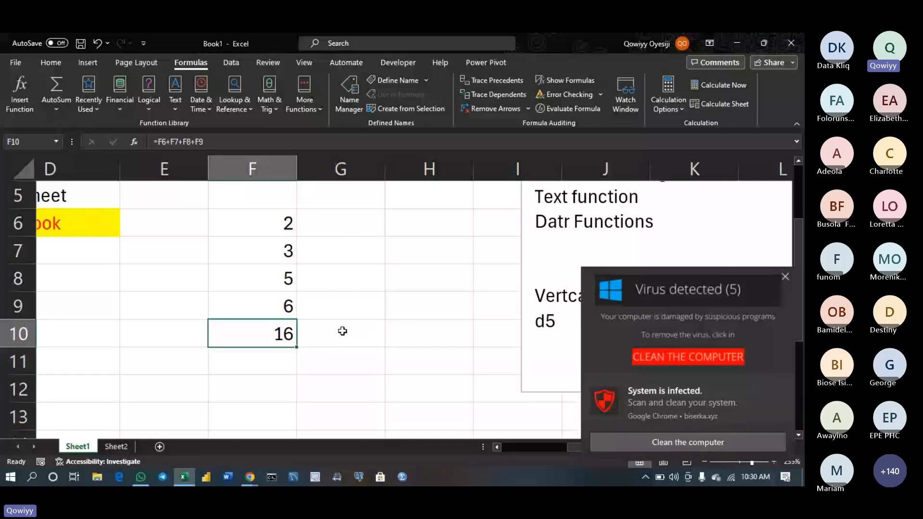
Enter =SUM(F6:F9) in G10, giving 16
left_click(342, 331)
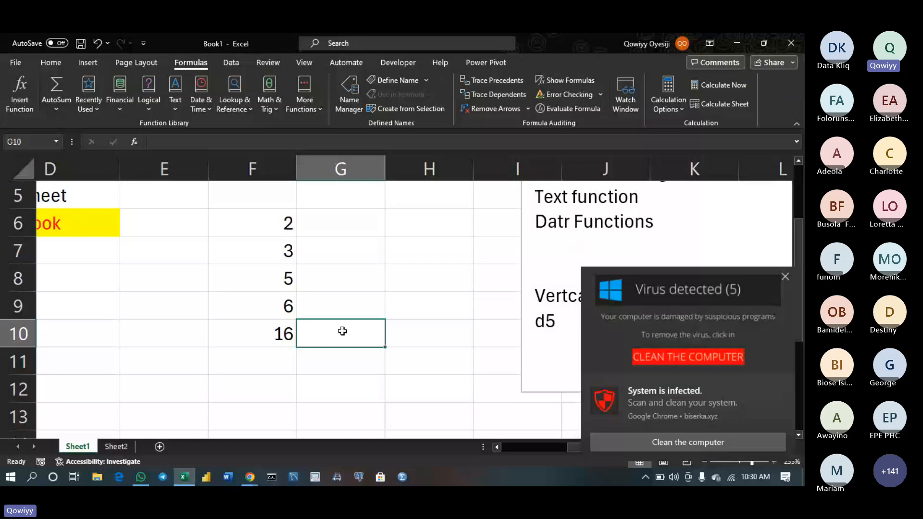
double_click(342, 331)
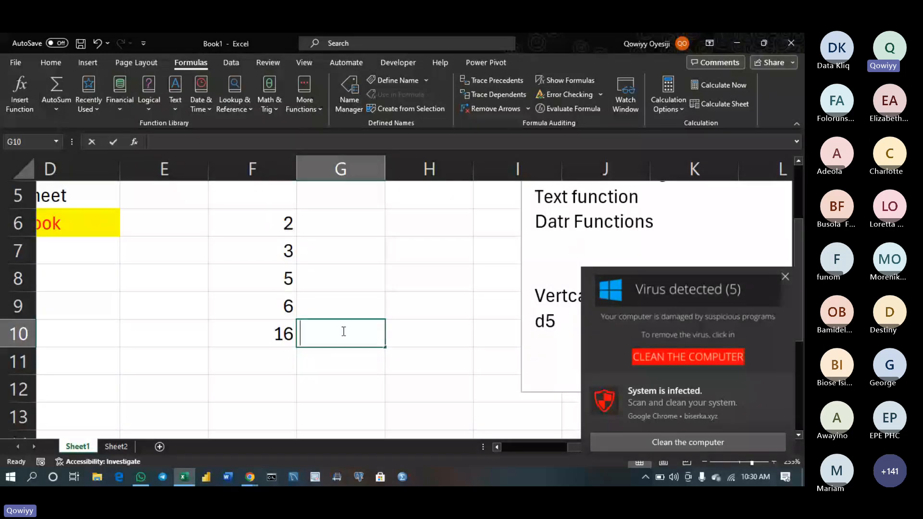
type("=sum")
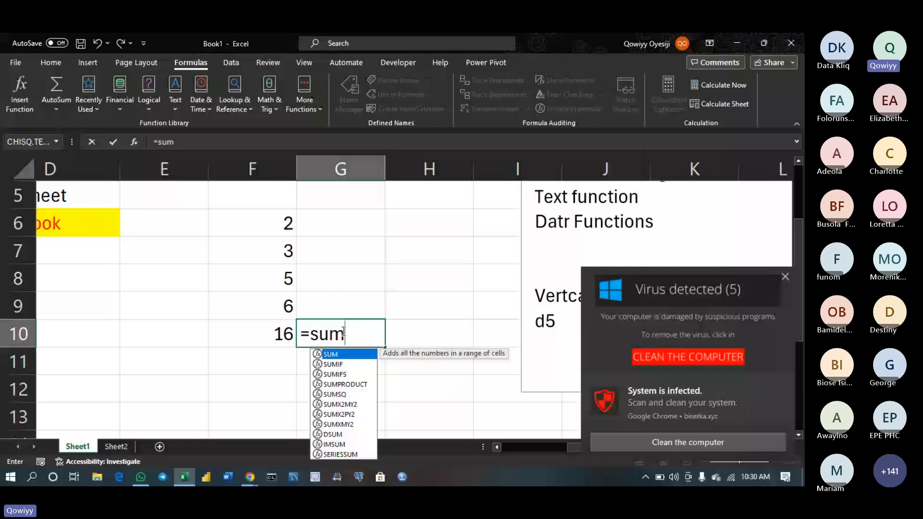
key("Tab")
left_click_drag(279, 224, 278, 300)
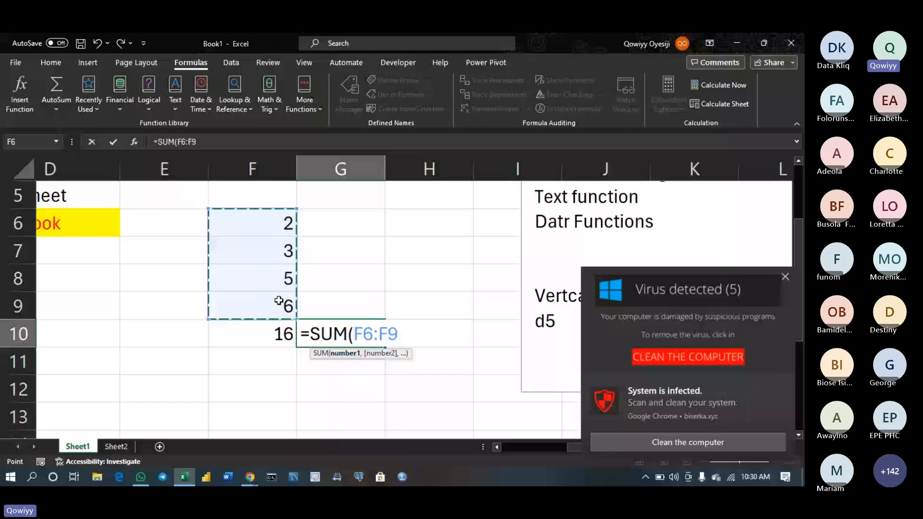
key("Return")
left_click(335, 335)
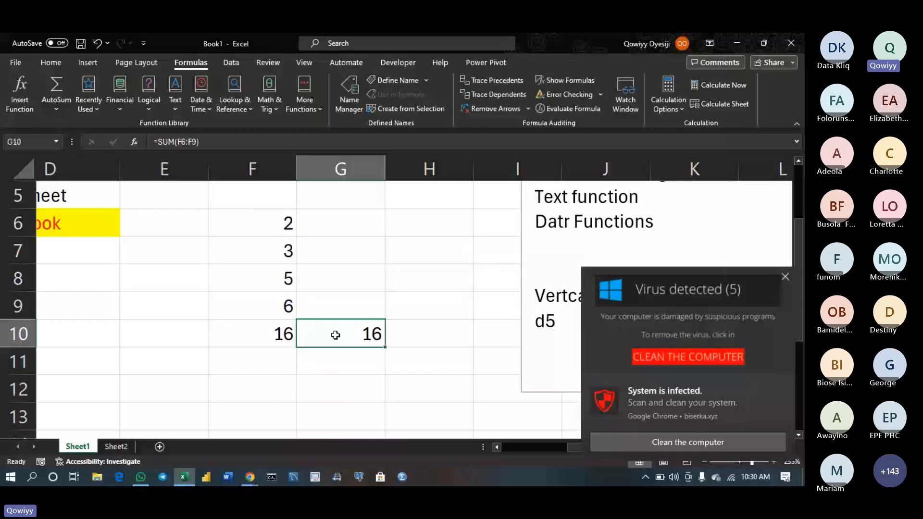
Compare the SUM formula in G10 with F10's addition formula, leaving both unchanged
double_click(335, 334)
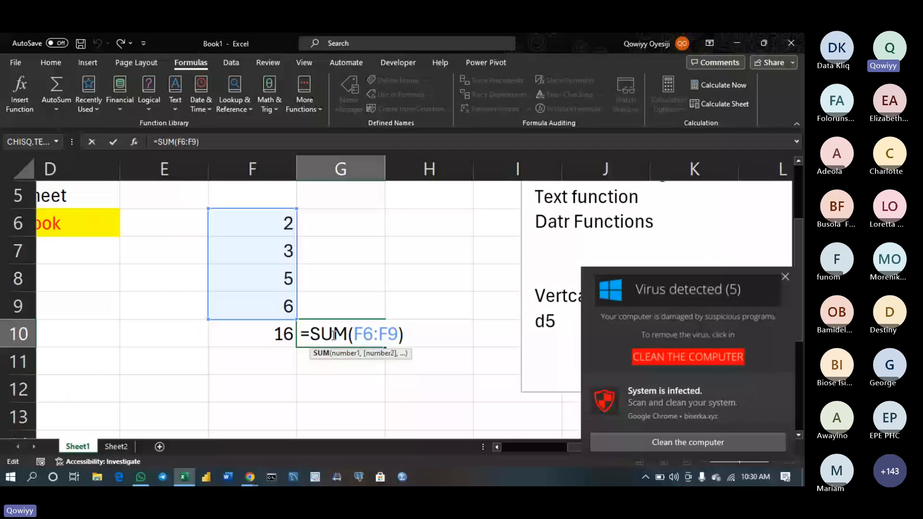
double_click(292, 335)
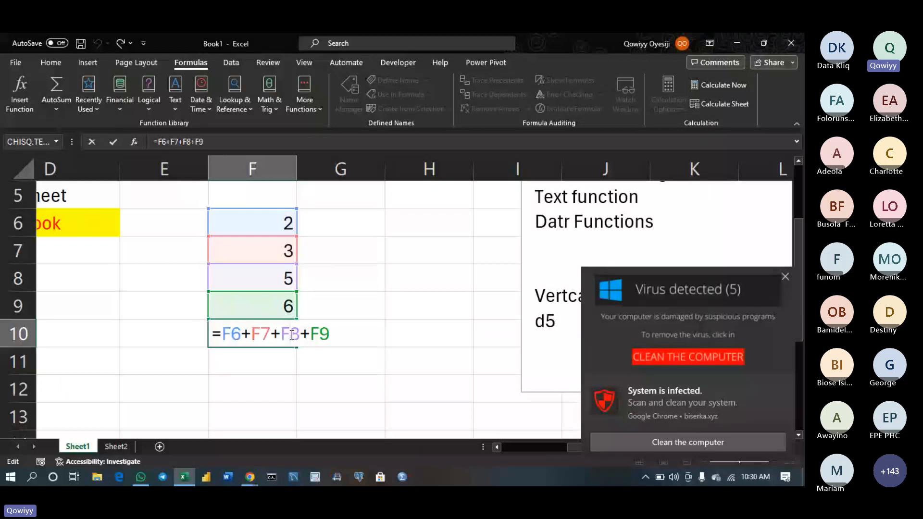
key("Return")
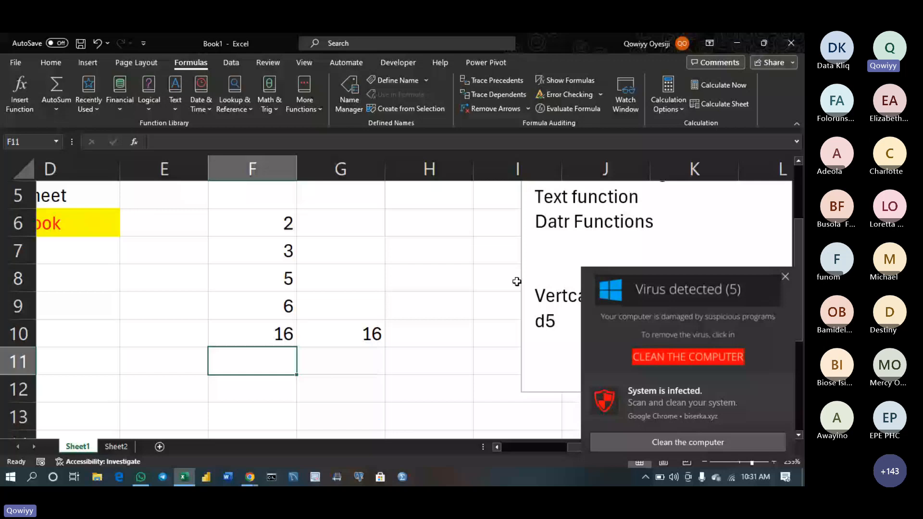
left_click(786, 277)
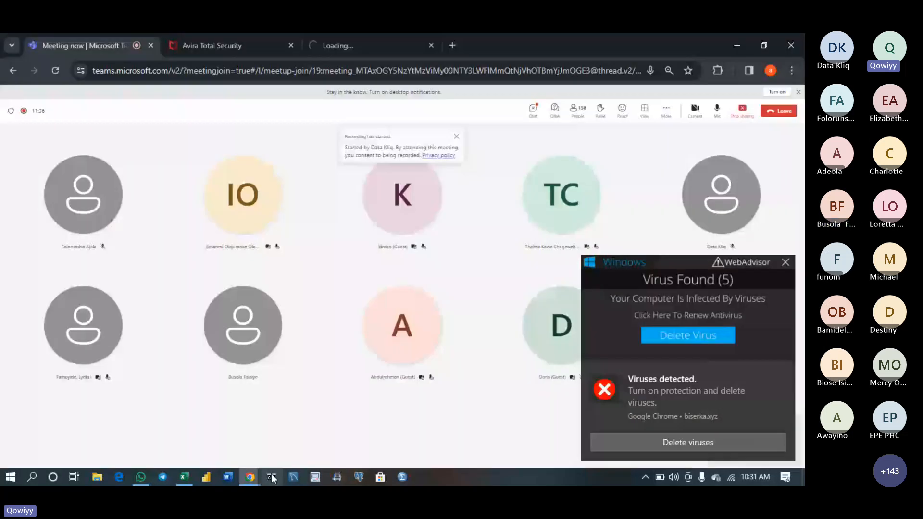
left_click(184, 477)
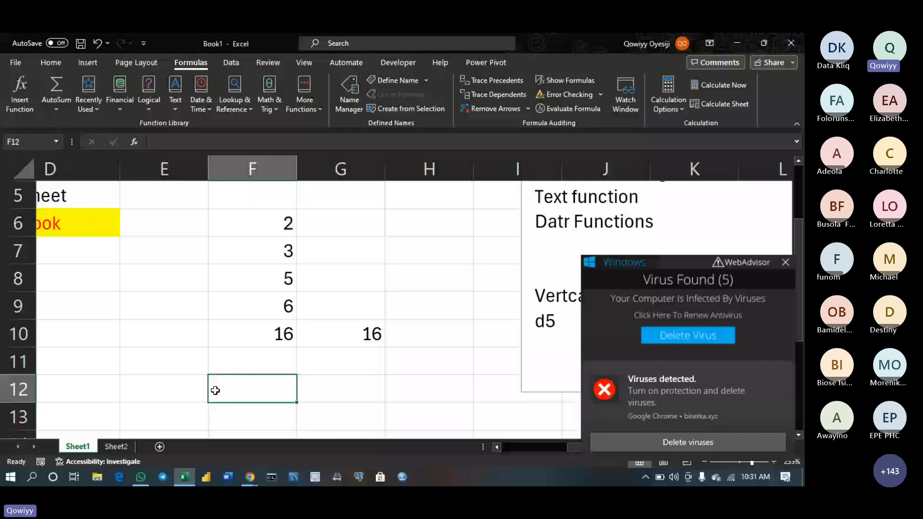
key("Right")
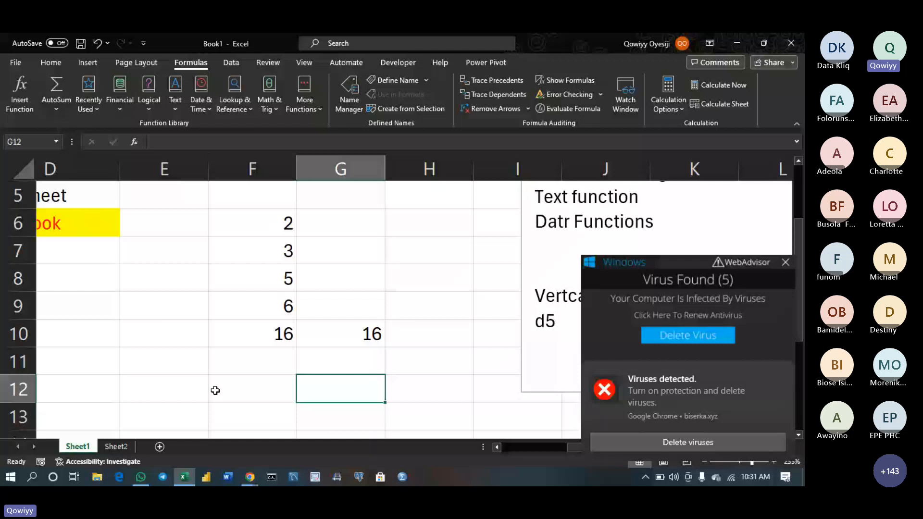
scroll(215, 390, "right", 2)
left_click(116, 351)
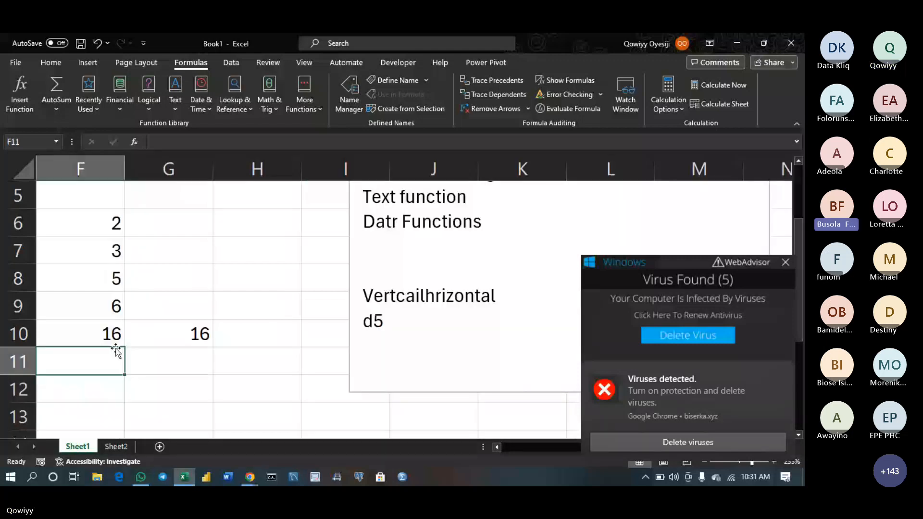
Cycle through the Data, View, Formulas, Page Layout and Insert ribbons, then select cell H5
left_click(230, 63)
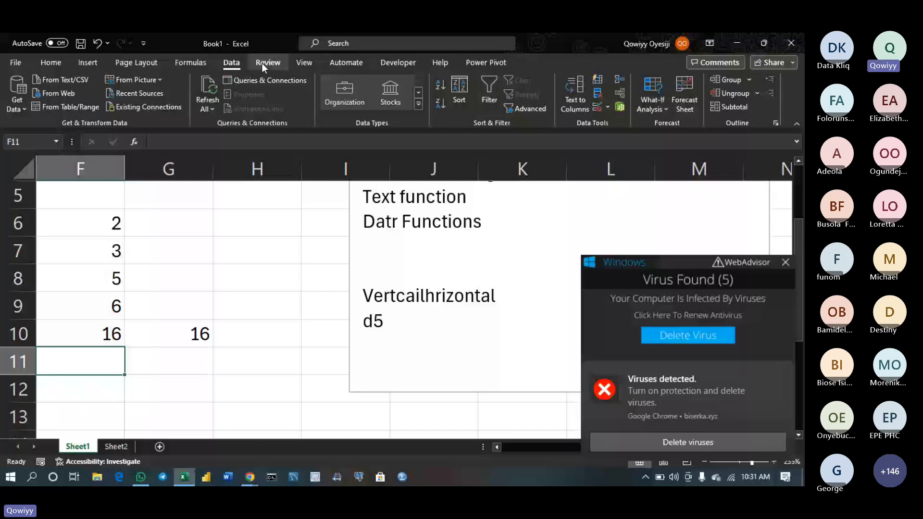
left_click(300, 63)
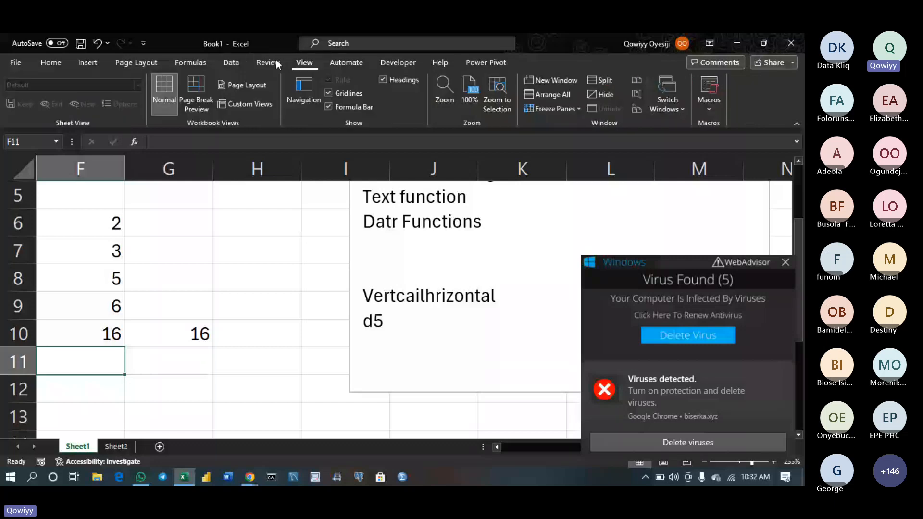
left_click(191, 63)
left_click(155, 57)
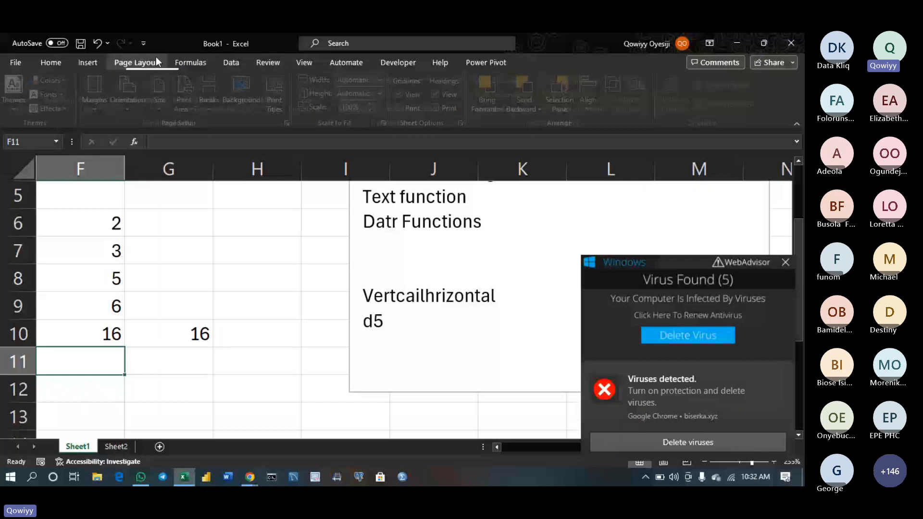
left_click(88, 62)
left_click(257, 195)
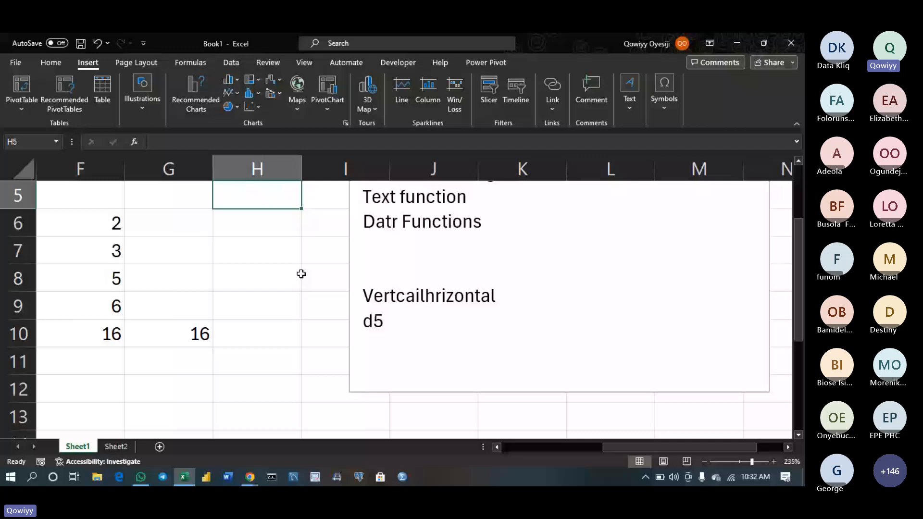
Add the headers 'name' in G3 and 'gender' in H3 beside year
key("Up")
key("Up")
key("Up")
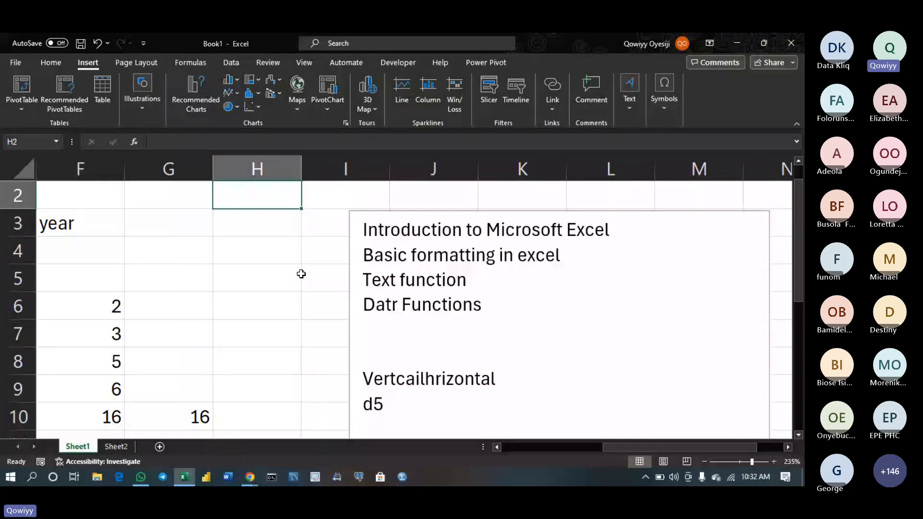
left_click(176, 224)
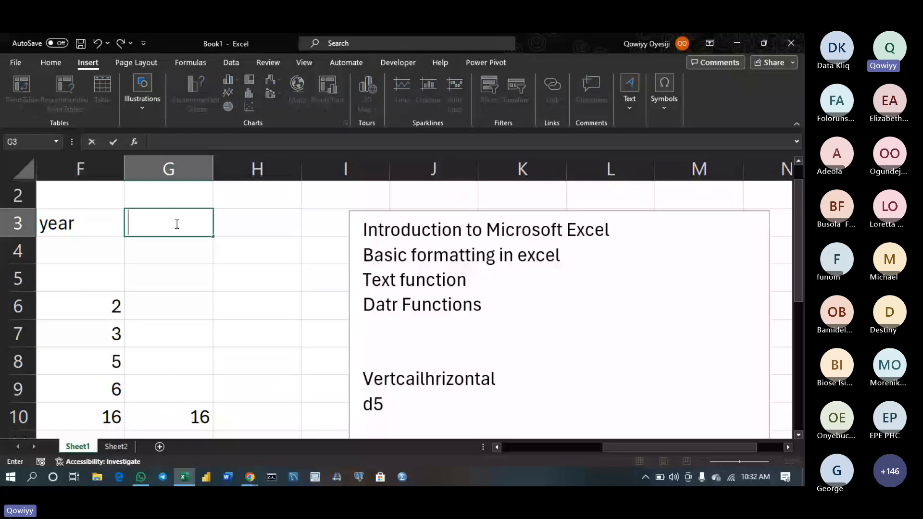
double_click(176, 224)
type("name")
key("Tab")
type("gende")
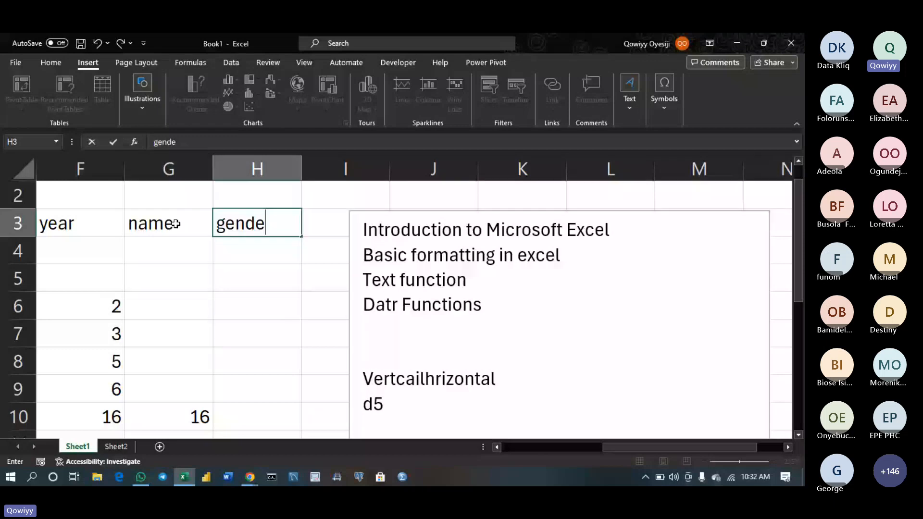
type("r")
key("Return")
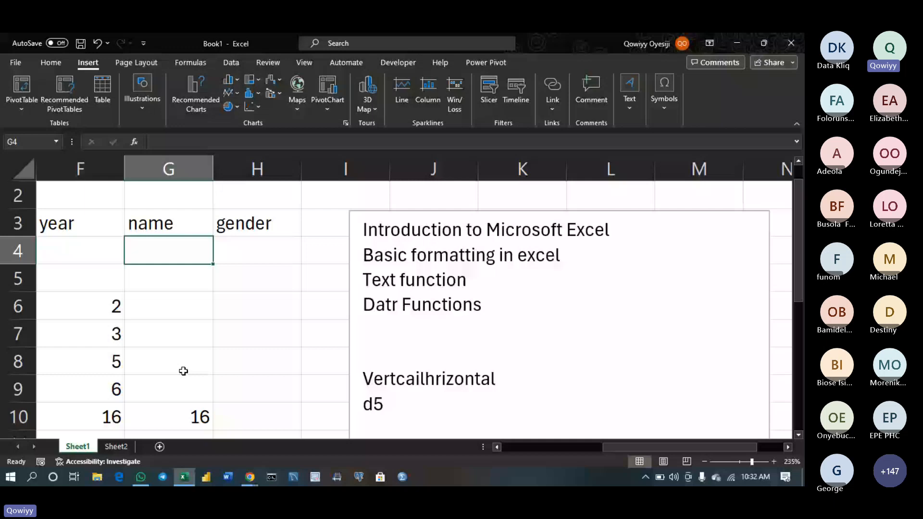
Clear the duplicate 16 total from cell G10
left_click(183, 416)
key("BackSpace")
key("Return")
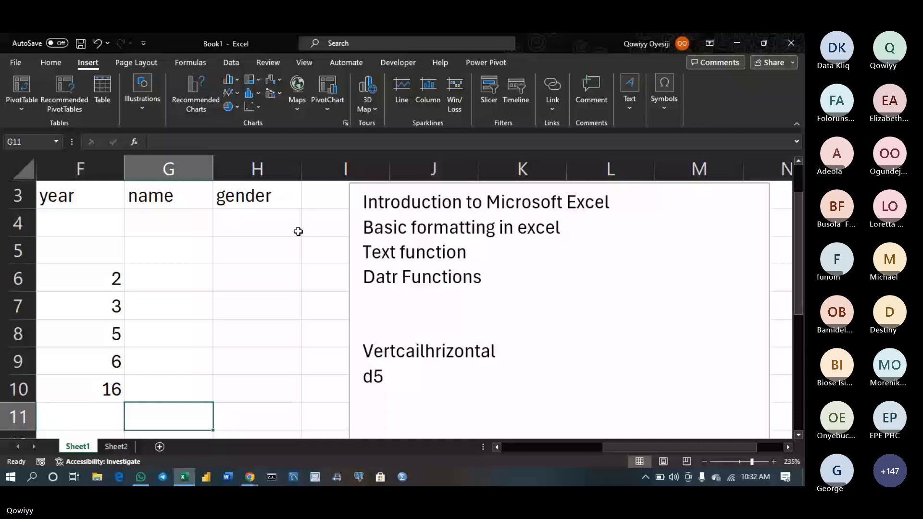
Enter MALE in G10 and male in G11, continuing into G12
left_click(178, 391)
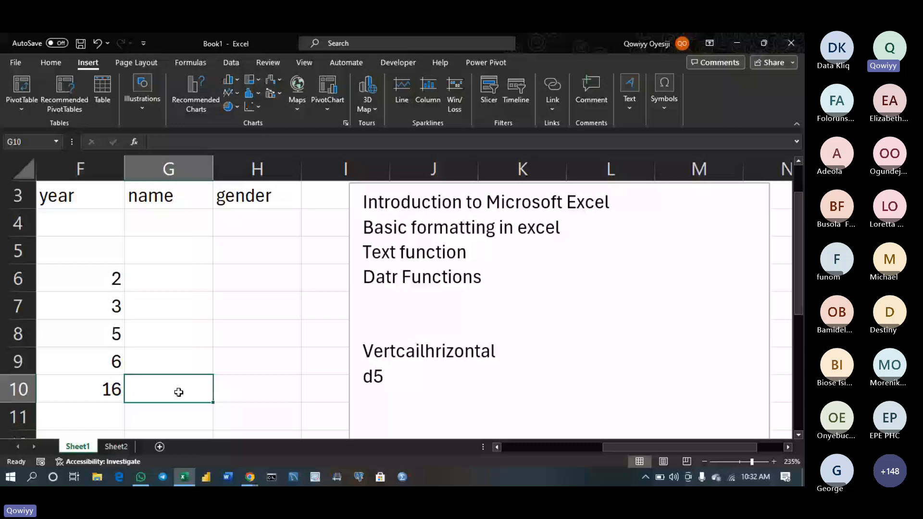
type("MALE")
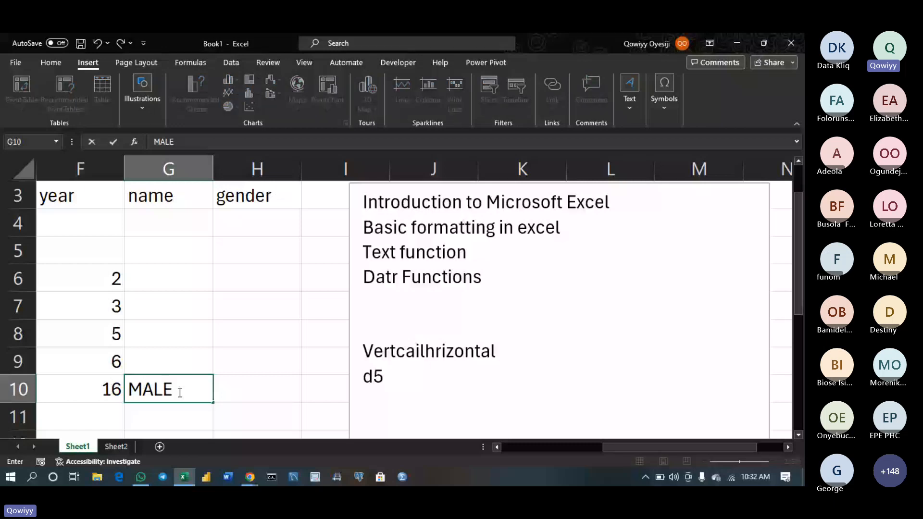
key("Return")
type("male")
key("Return")
type("M")
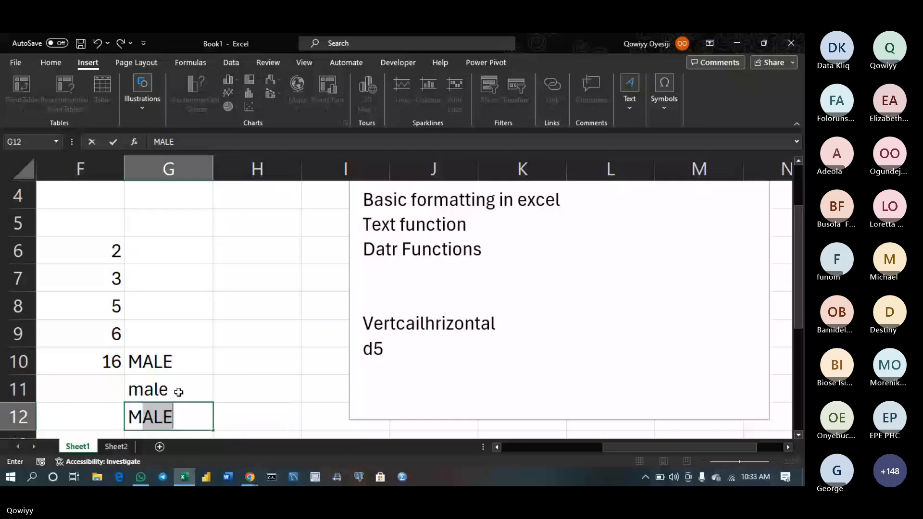
key("Return")
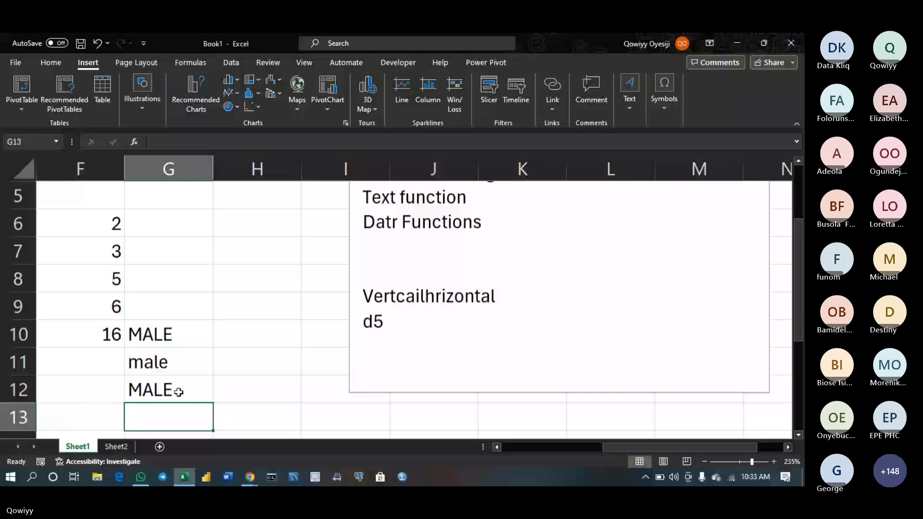
Edit the G12 entry so it reads the mixed-case MalE
double_click(155, 390)
key("BackSpace")
type("a")
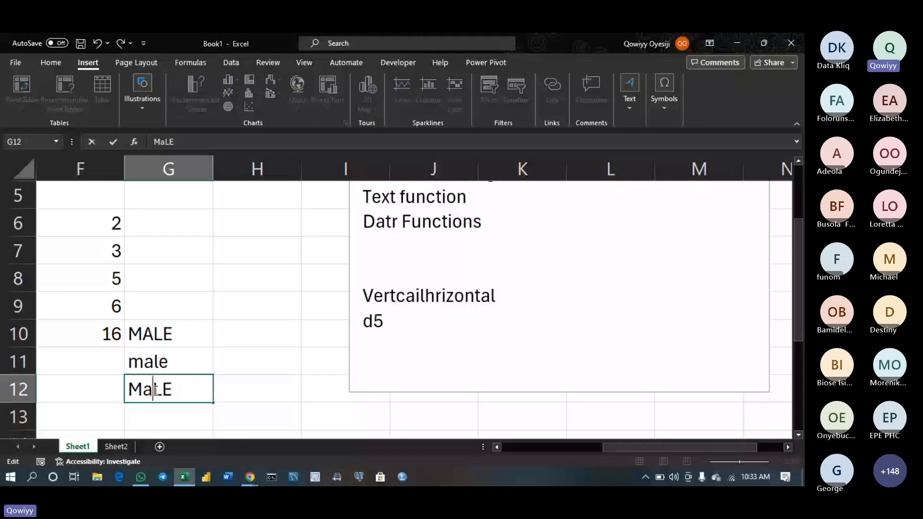
key("Delete")
type("l")
key("Return")
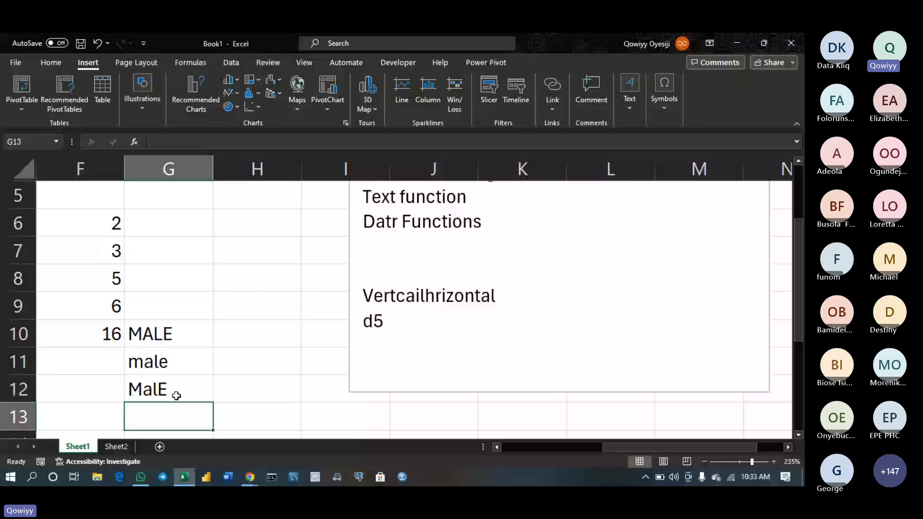
left_click(177, 395)
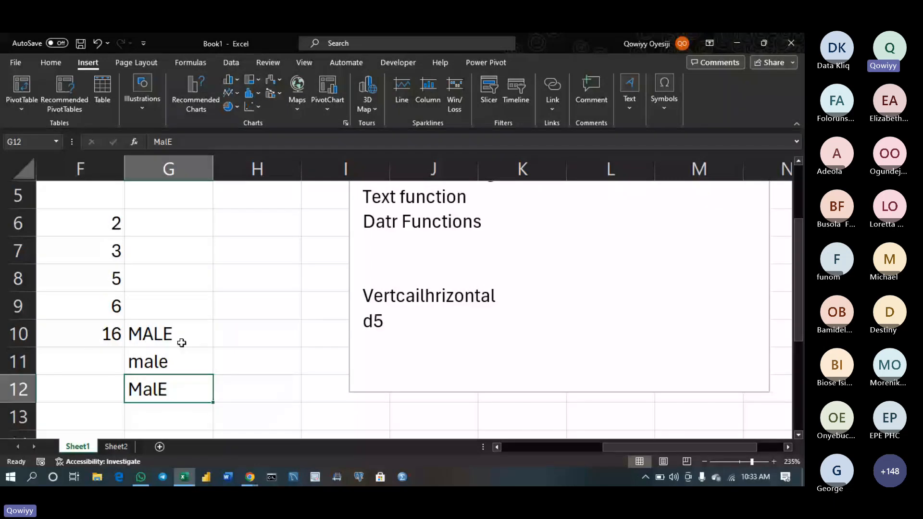
Enter male in H10, H11 and H12
left_click(235, 335)
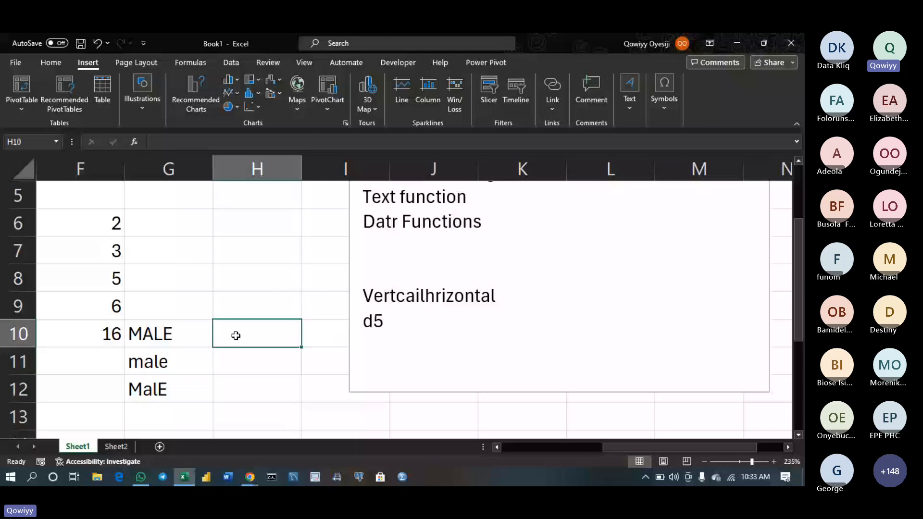
type("male")
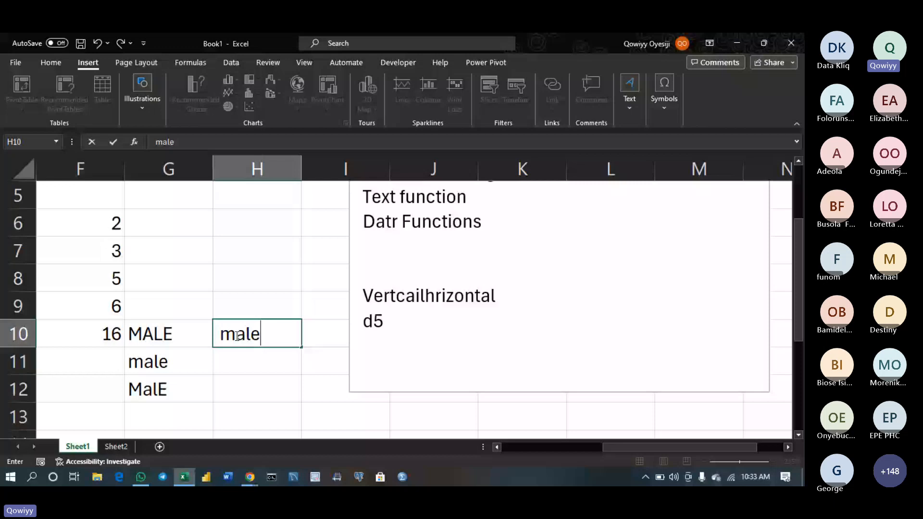
key("Return")
type("male")
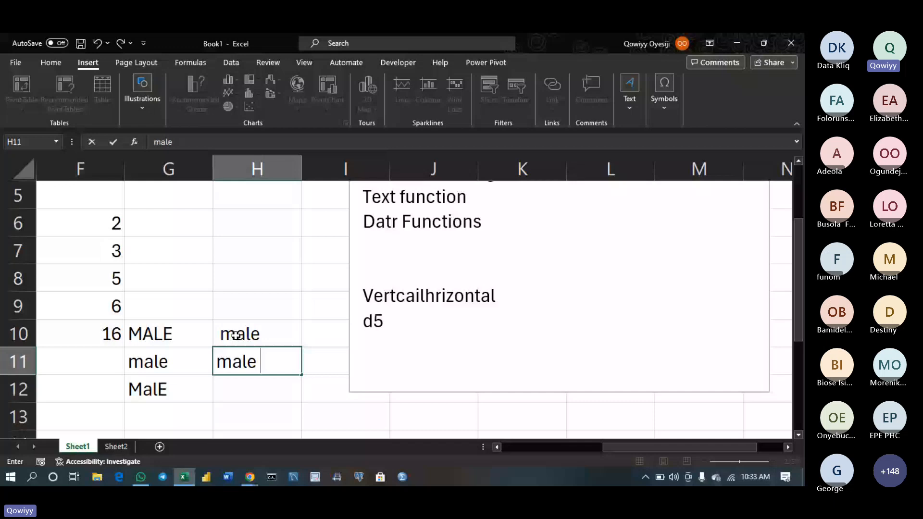
key("Return")
type("male")
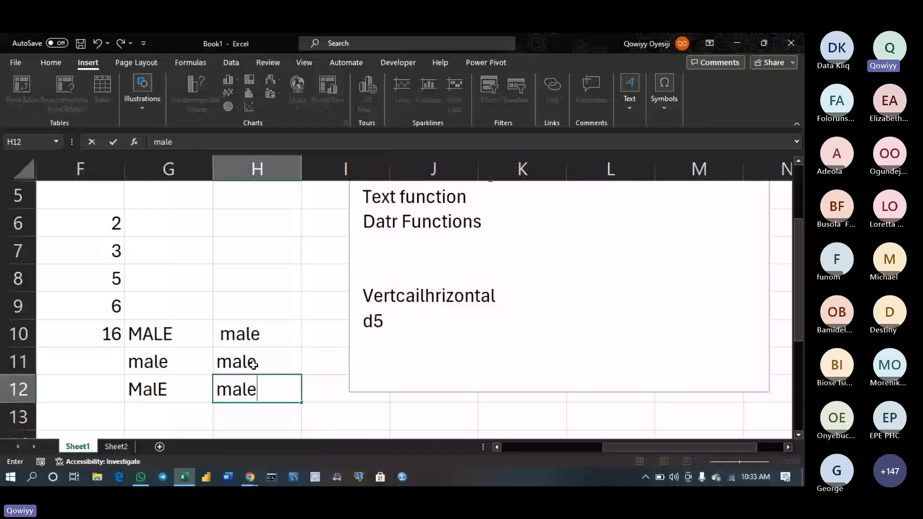
left_click(238, 335)
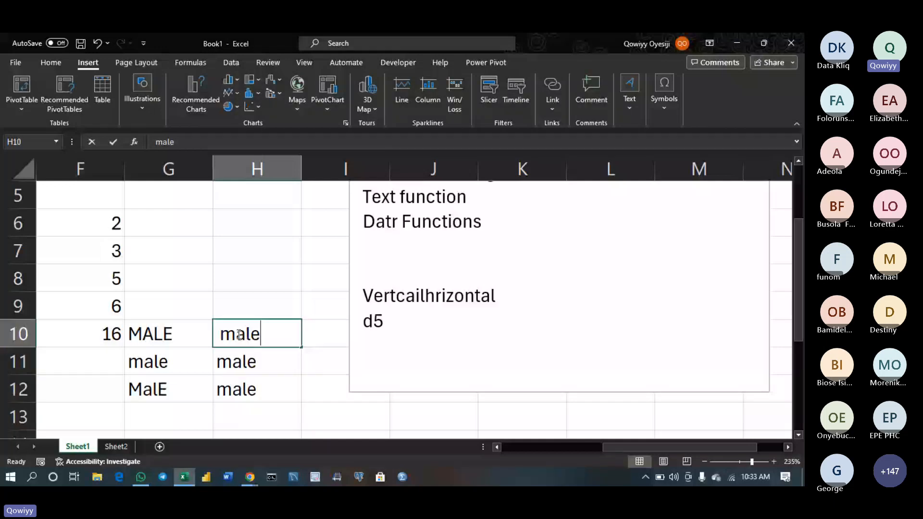
Add a test 1 to the H10 and H11 entries, then remove it
double_click(264, 365)
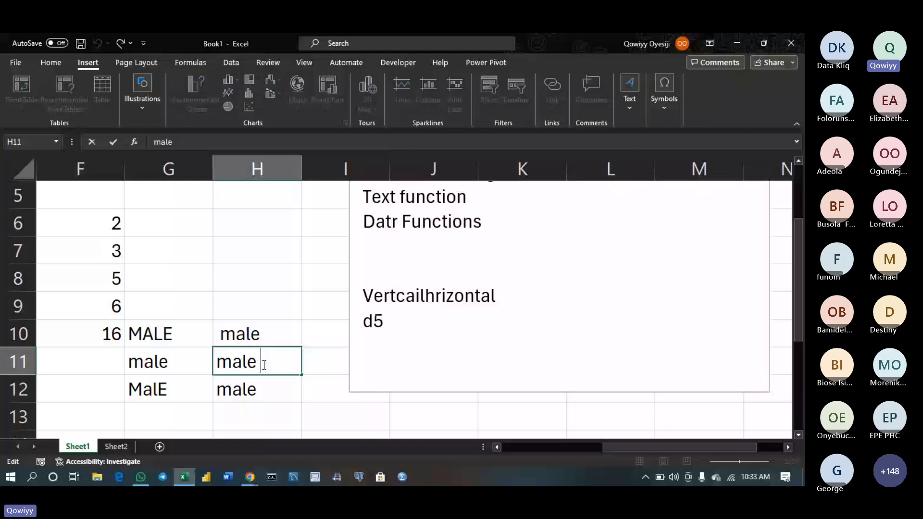
double_click(260, 395)
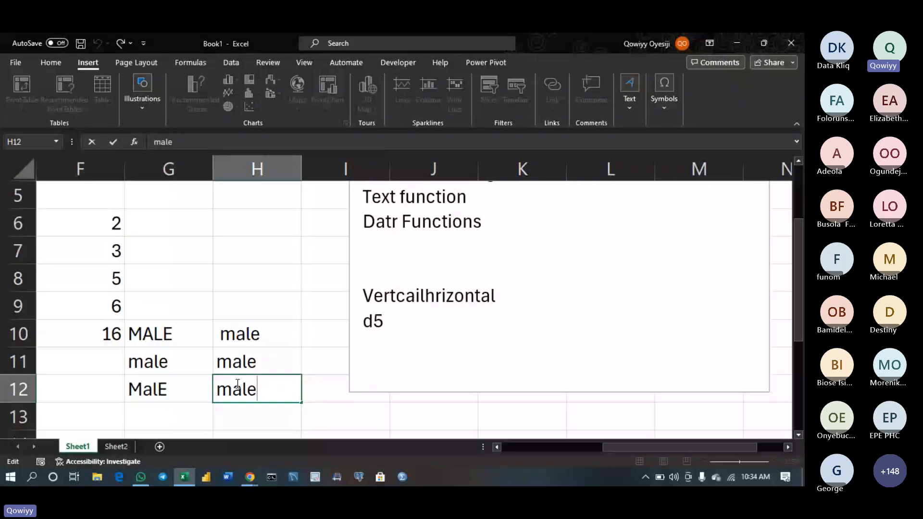
double_click(224, 335)
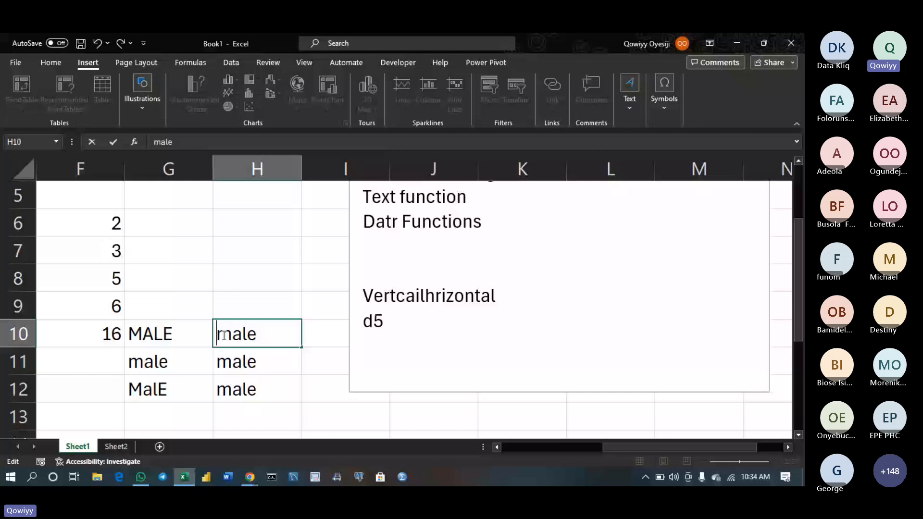
type("1")
double_click(273, 359)
type("1")
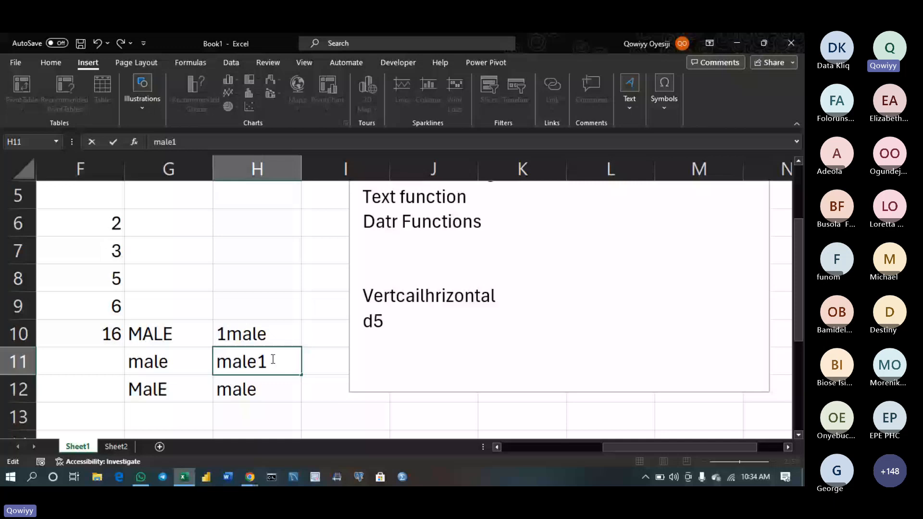
key("BackSpace")
left_click(226, 334)
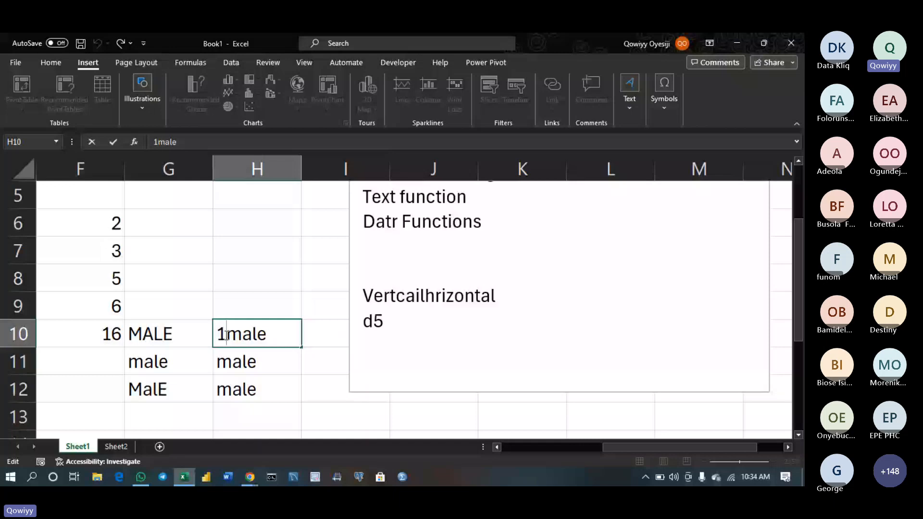
key("BackSpace")
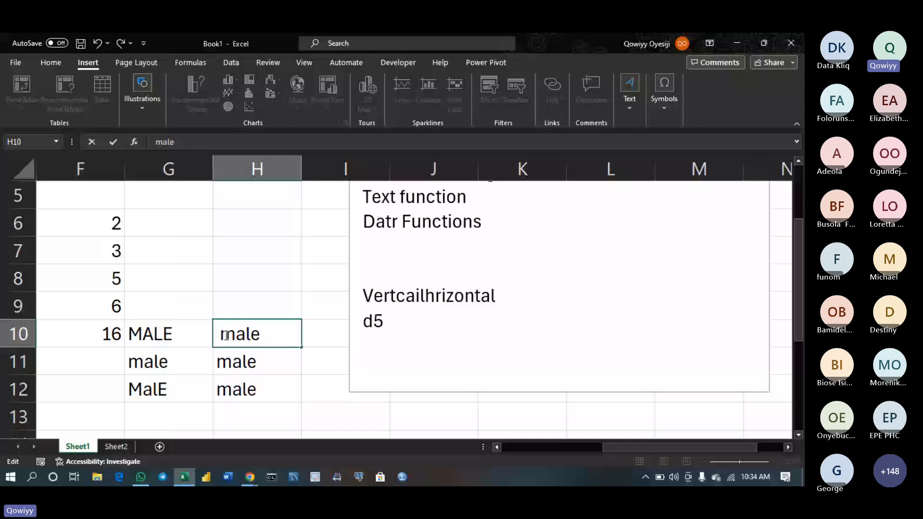
scroll(235, 307, "up", 2)
left_click(243, 281)
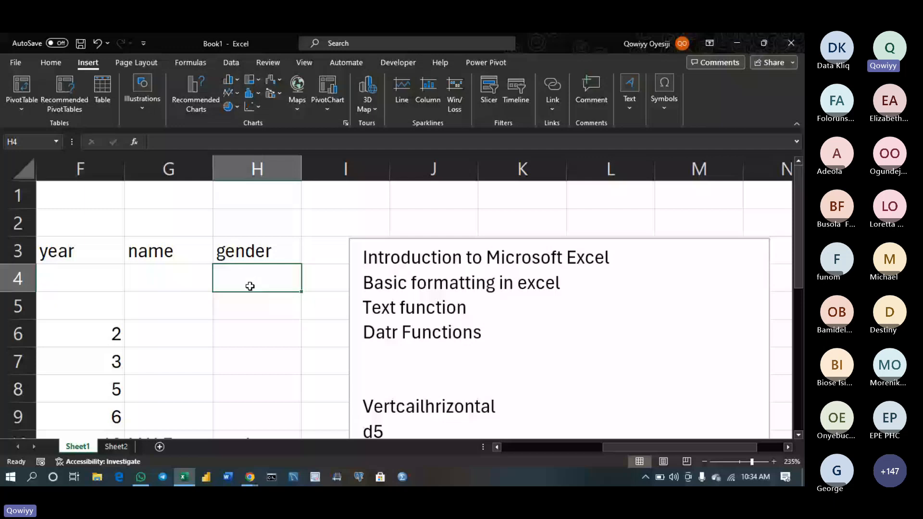
left_click_drag(250, 287, 250, 421)
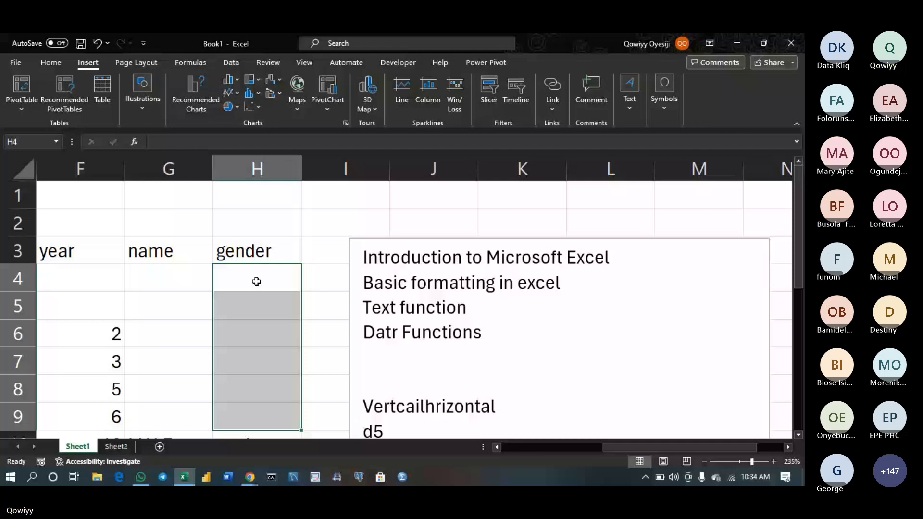
left_click(288, 369)
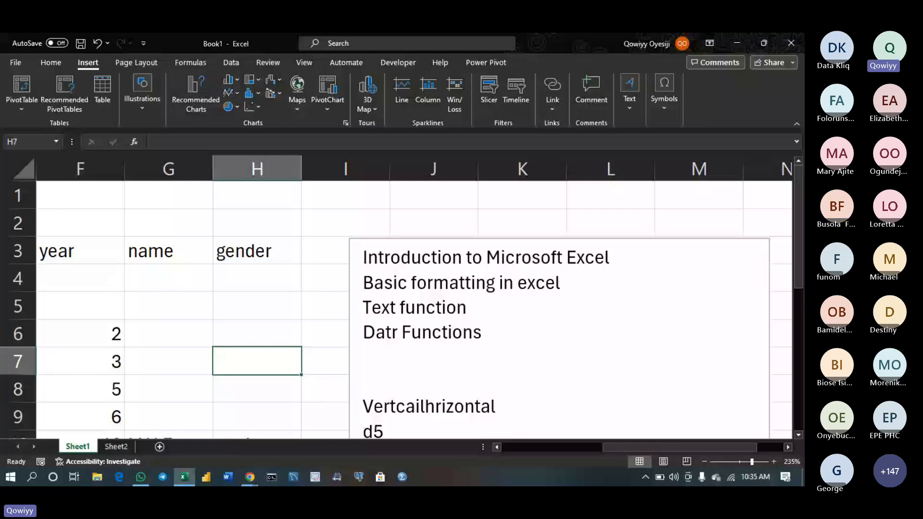
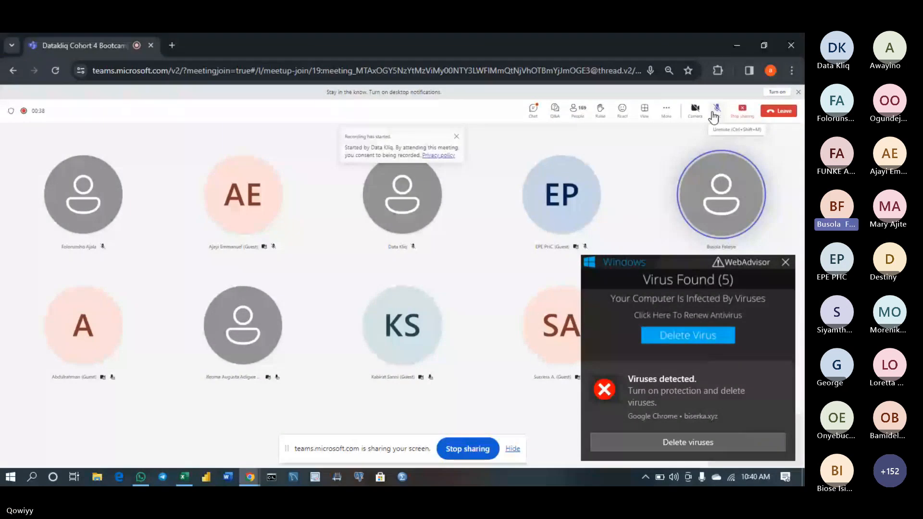
Unmute the meeting mic, return to the Book1 workbook and move to cell H4
left_click(713, 117)
left_click(187, 481)
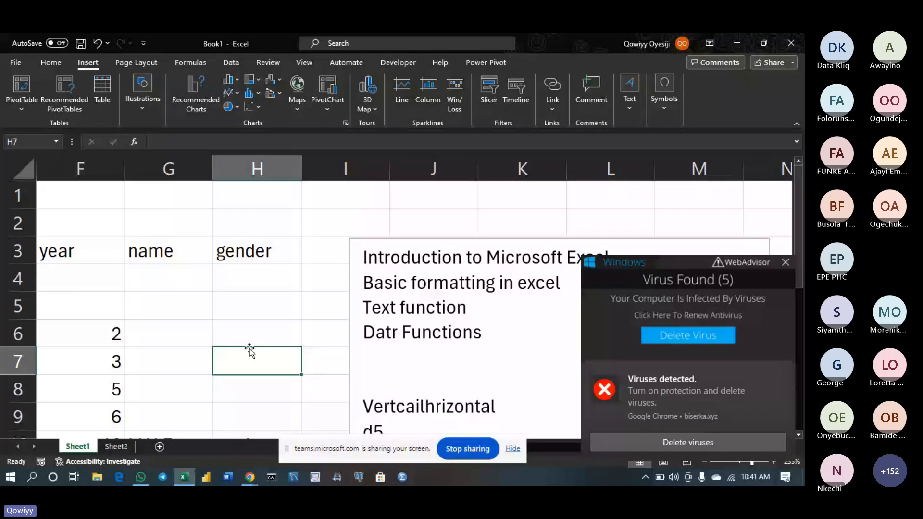
key("ctrl+Down")
key("ctrl+Down")
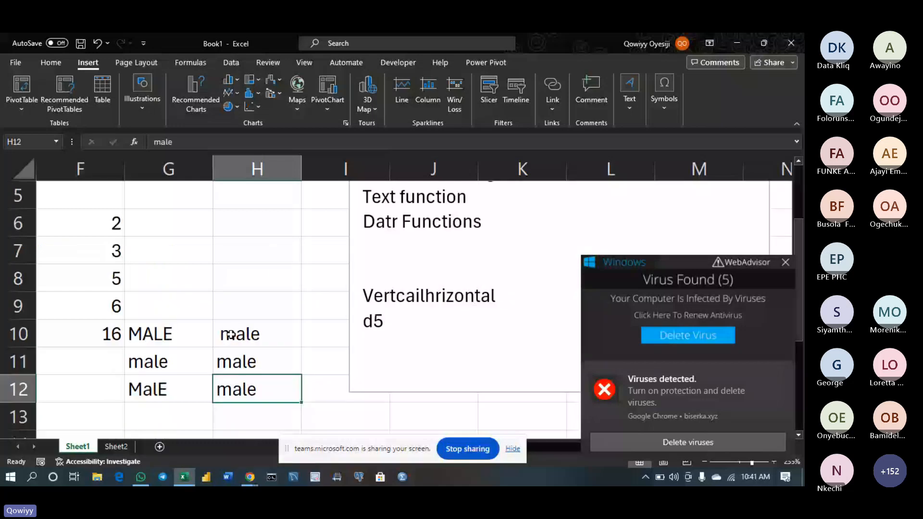
key("Up")
key("Up")
key("Up")
key("Up")
key("Up")
key("Up")
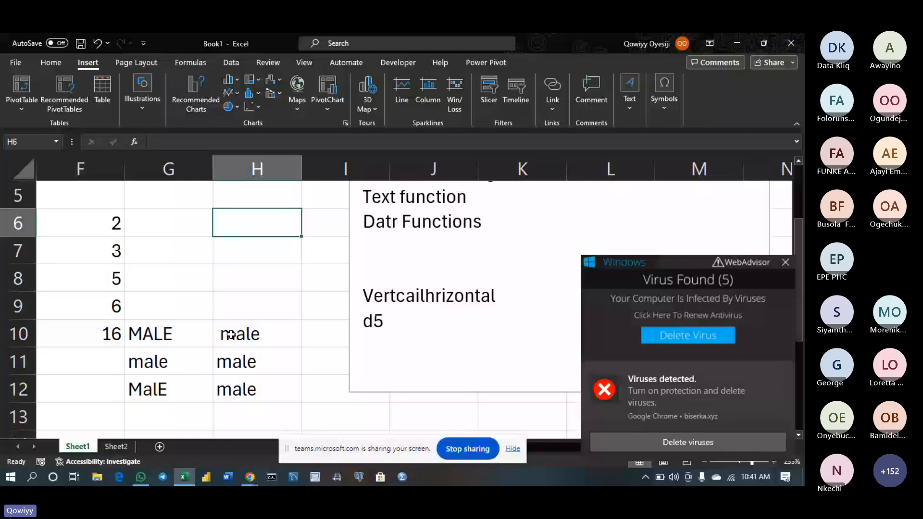
key("Up")
key("Up")
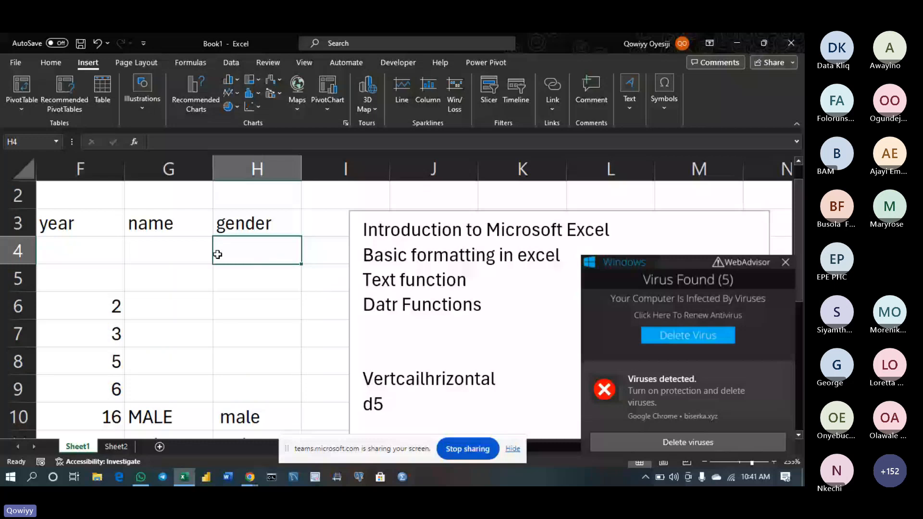
Enter the names Qqowiyy, AYO, ola, tayo, tife and taiye down G4:G9
left_click_drag(206, 252, 174, 441)
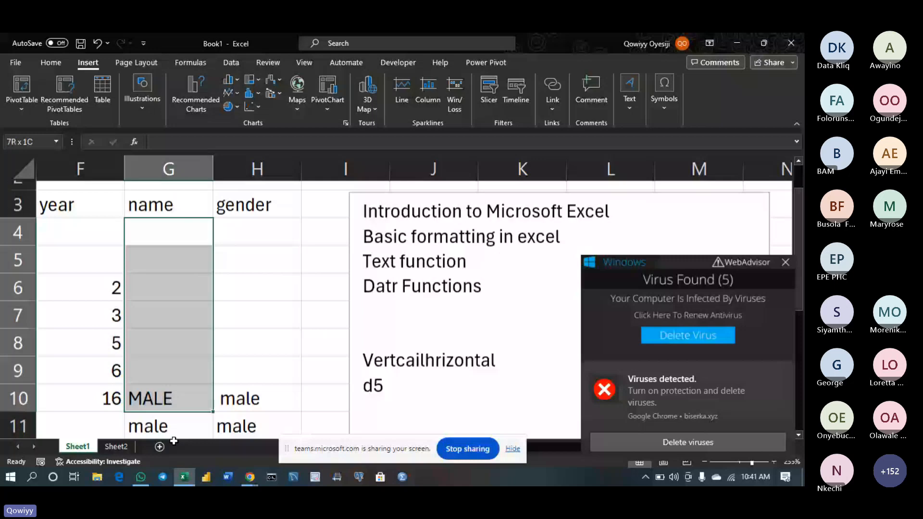
scroll(169, 378, "up", 1)
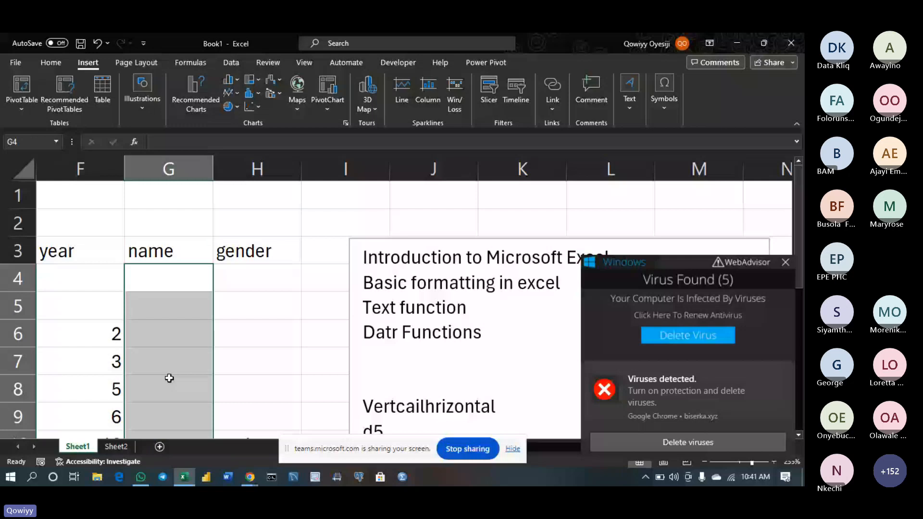
left_click(166, 274)
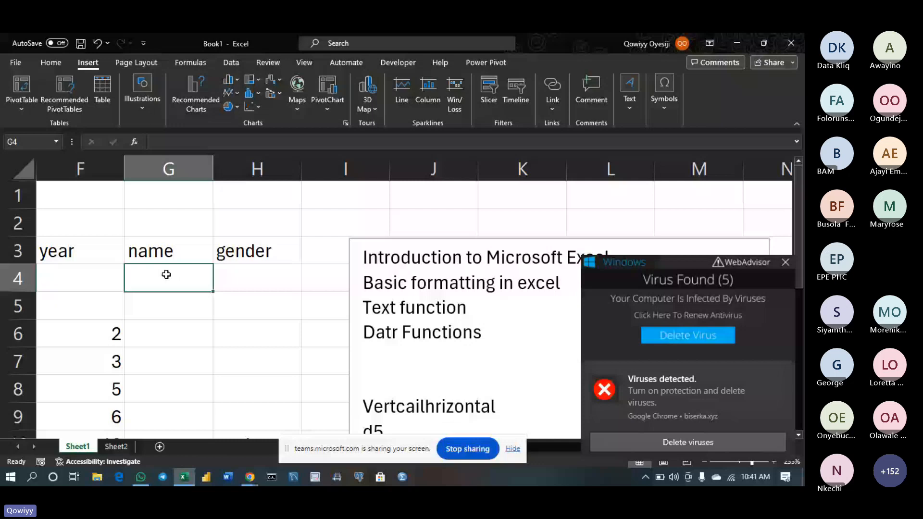
type("Qqowiyy")
key("Return")
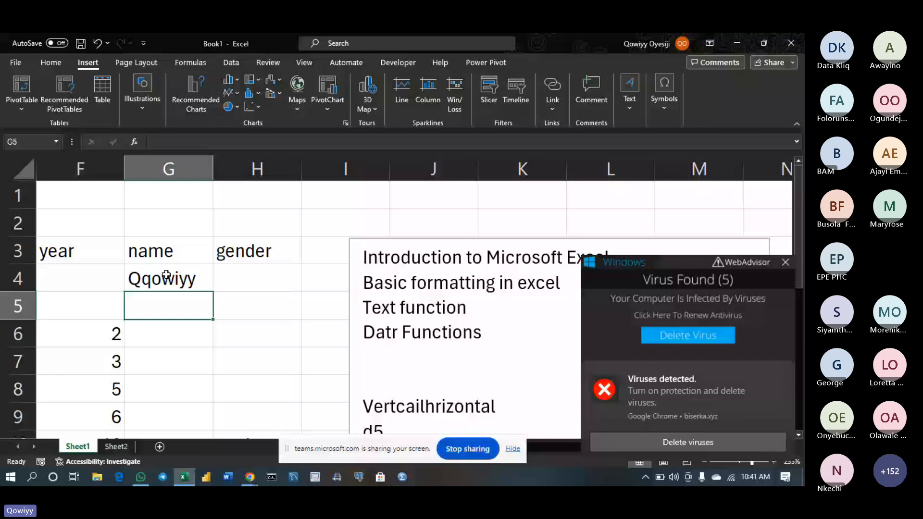
type("AYO")
key("Return")
type("ola")
key("Return")
type("tayo")
key("Return")
type("t")
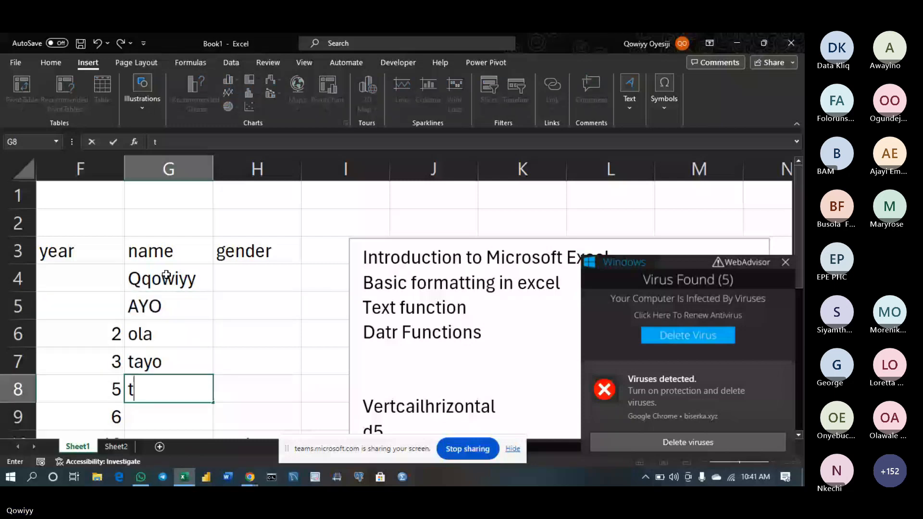
type("ife")
key("Return")
type("taiye")
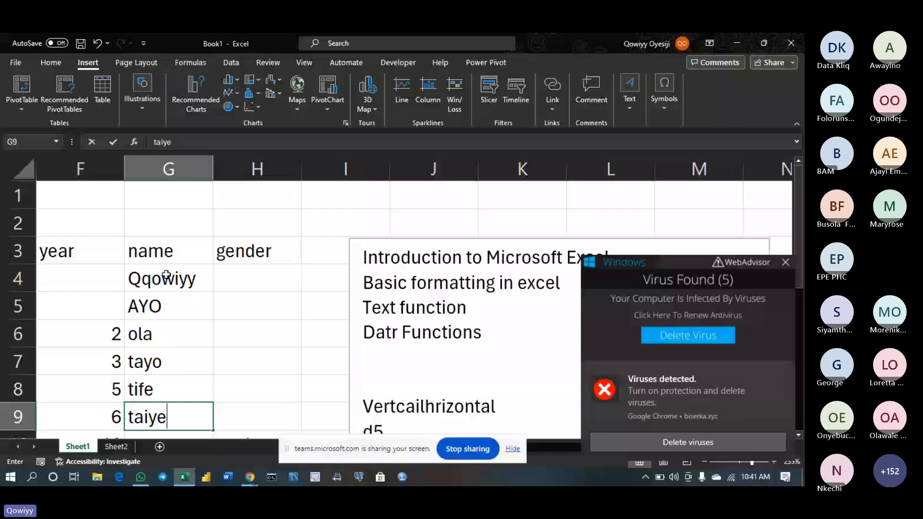
key("Return")
Remove the duplicated letter from G4's name, then enter male in the first gender cells
double_click(152, 249)
key("BackSpace")
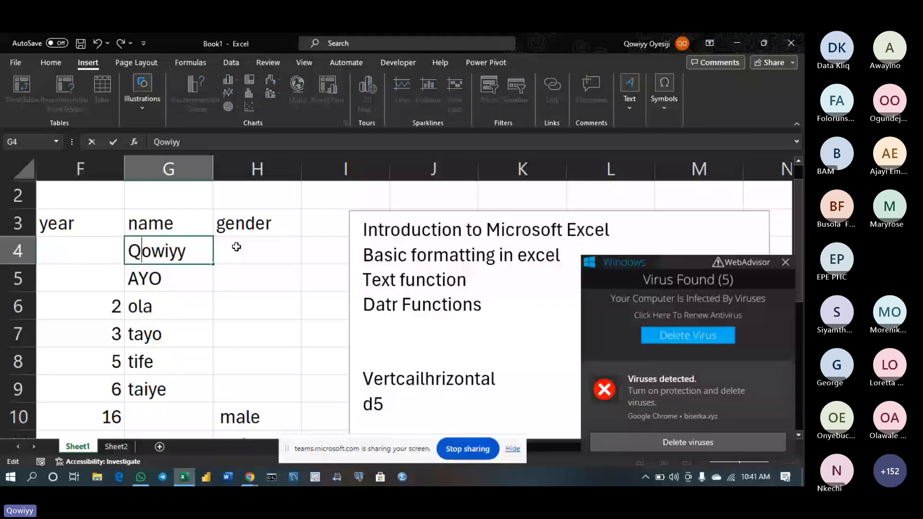
left_click(236, 247)
type("male")
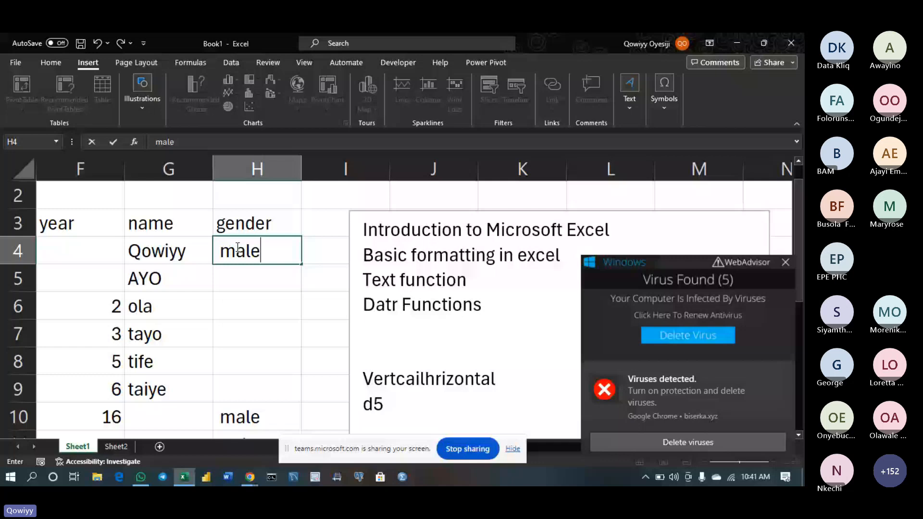
key("Return")
type("male")
key("Return")
type("males")
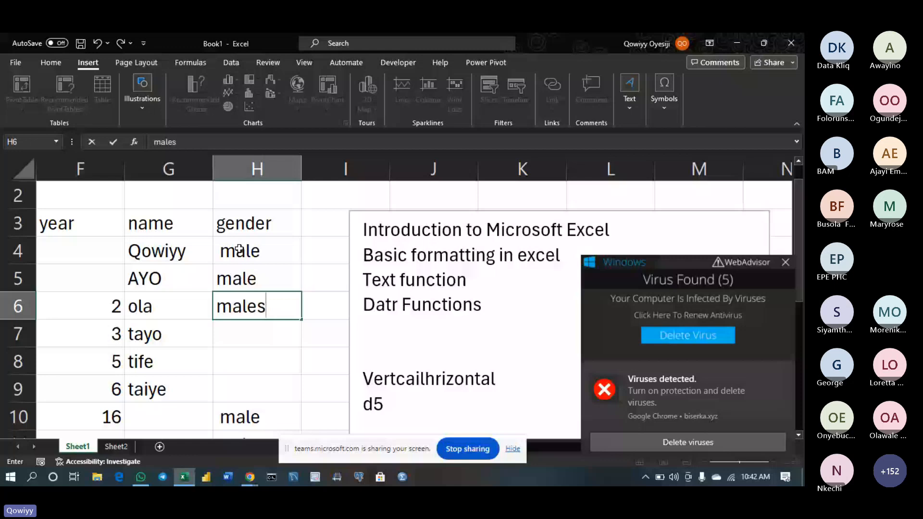
Delete the gender values in H4:H7, then go to cell H2
left_click_drag(239, 248, 237, 313)
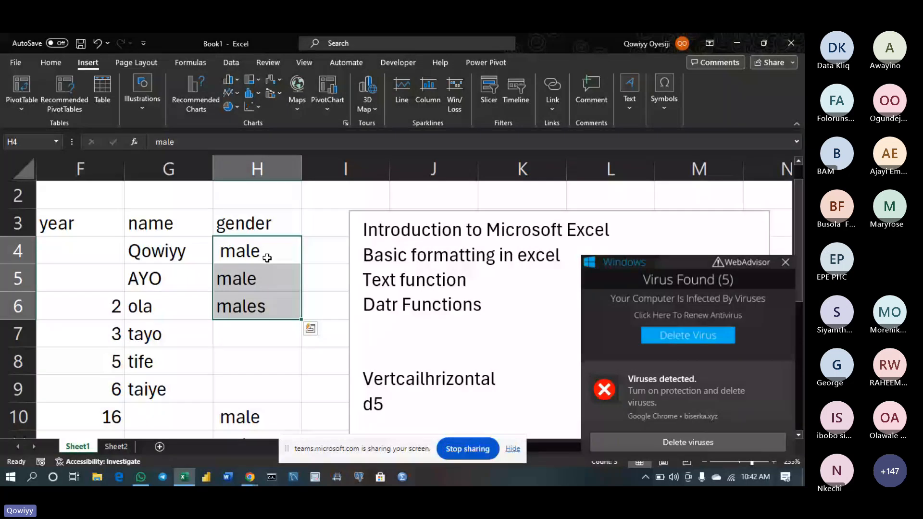
left_click_drag(267, 258, 268, 339)
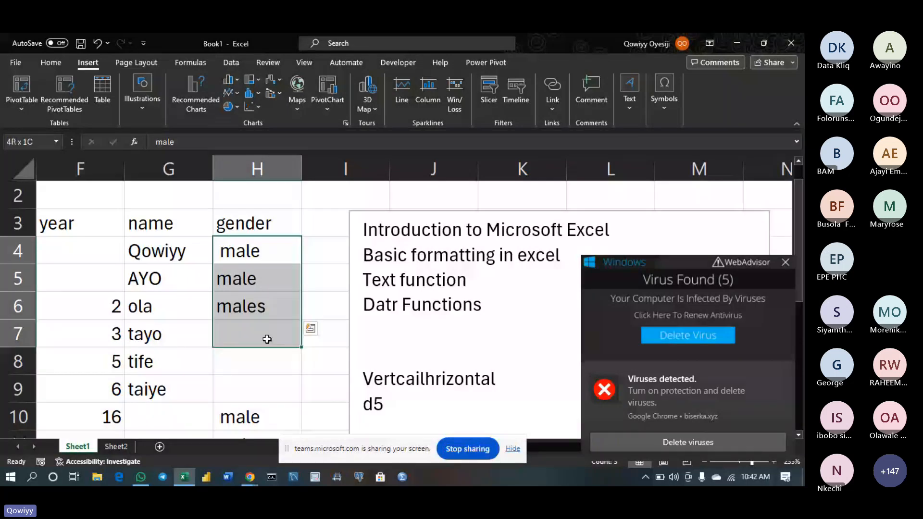
key("Delete")
left_click(277, 201)
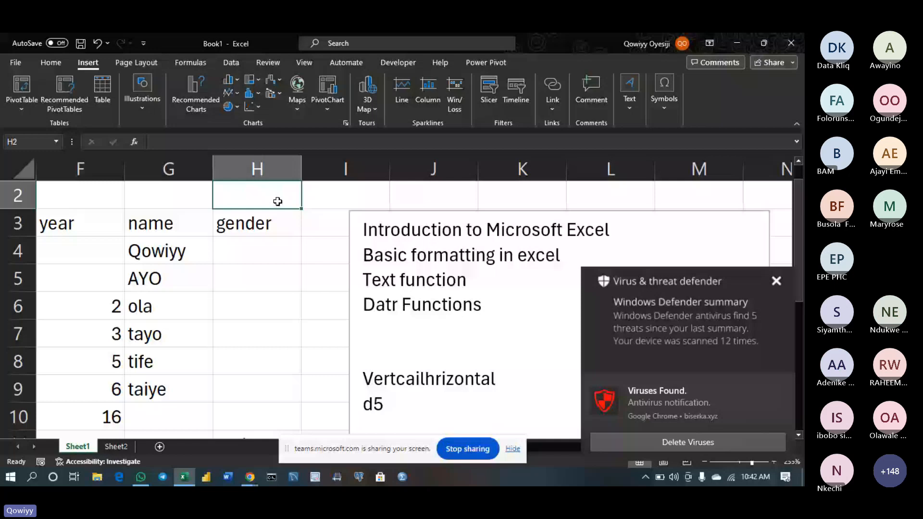
double_click(278, 201)
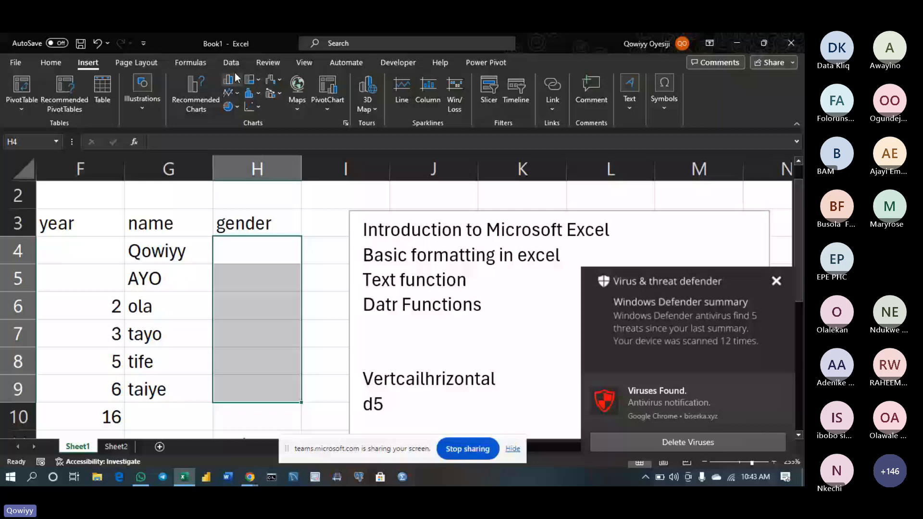
Open the Data Validation settings from the Data tab, then cancel them
left_click(231, 62)
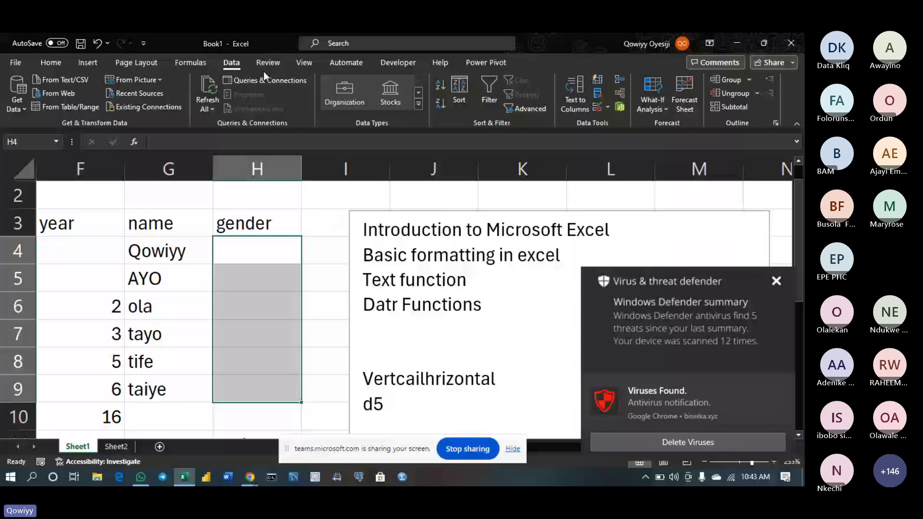
left_click(607, 108)
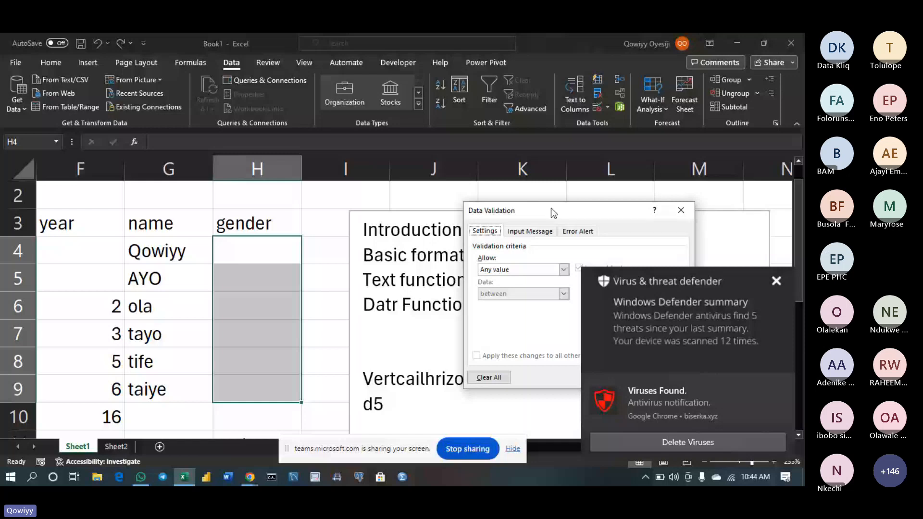
left_click_drag(550, 208, 425, 193)
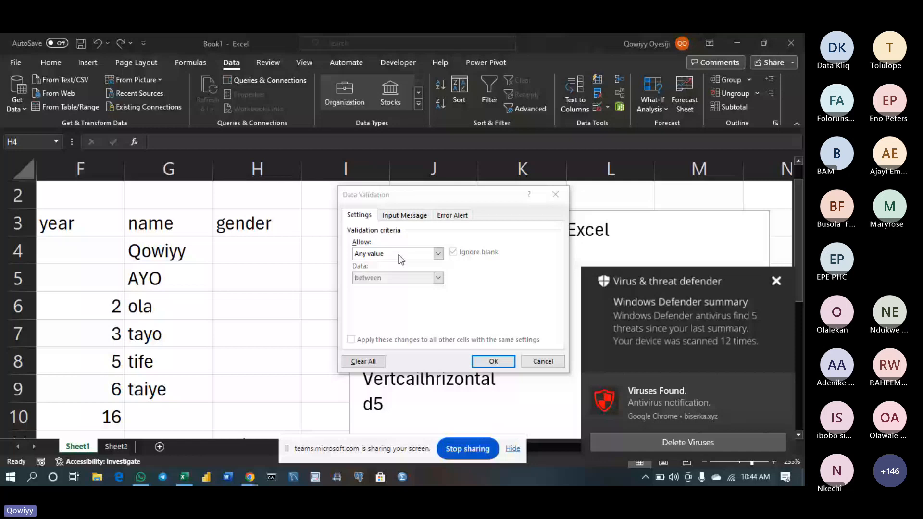
key("Escape")
Give H4:H9 a List validation with source Sheet2!$C$3:$C$4
left_click_drag(215, 261, 242, 389)
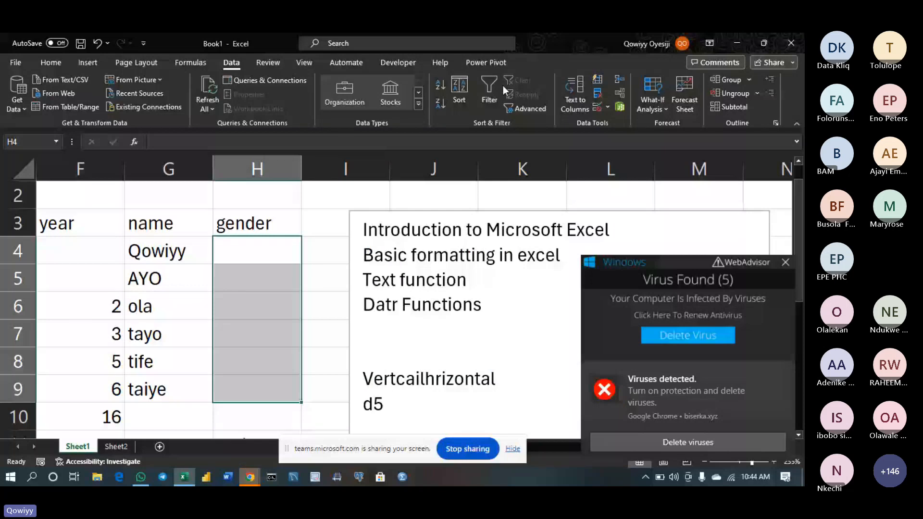
left_click(600, 108)
left_click(438, 254)
left_click(393, 288)
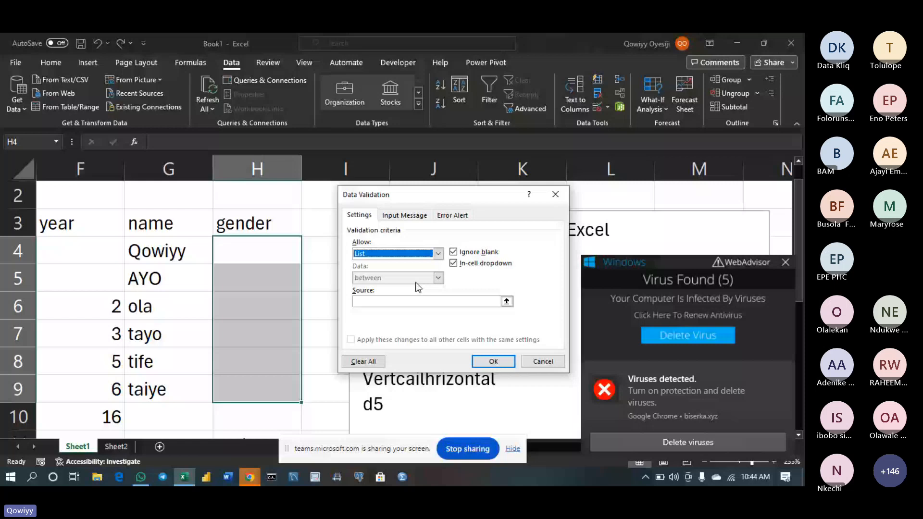
left_click(506, 301)
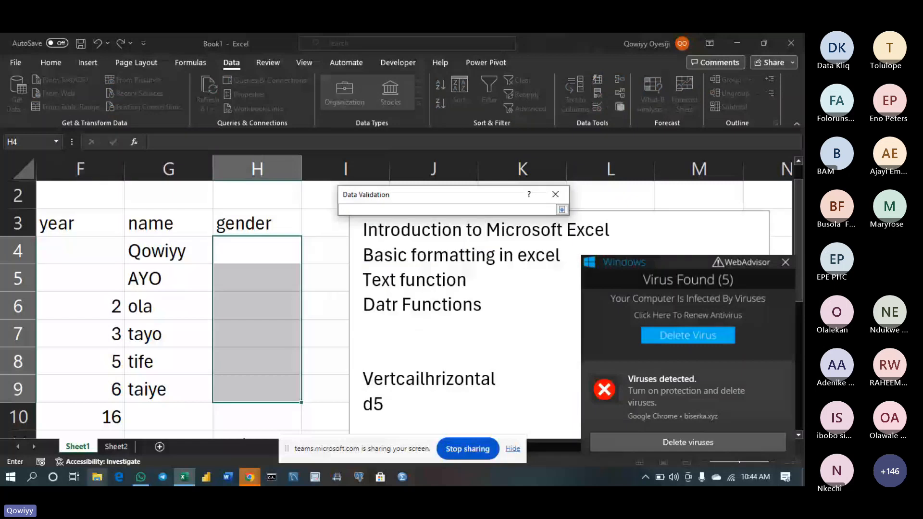
left_click(116, 446)
left_click_drag(183, 227, 186, 248)
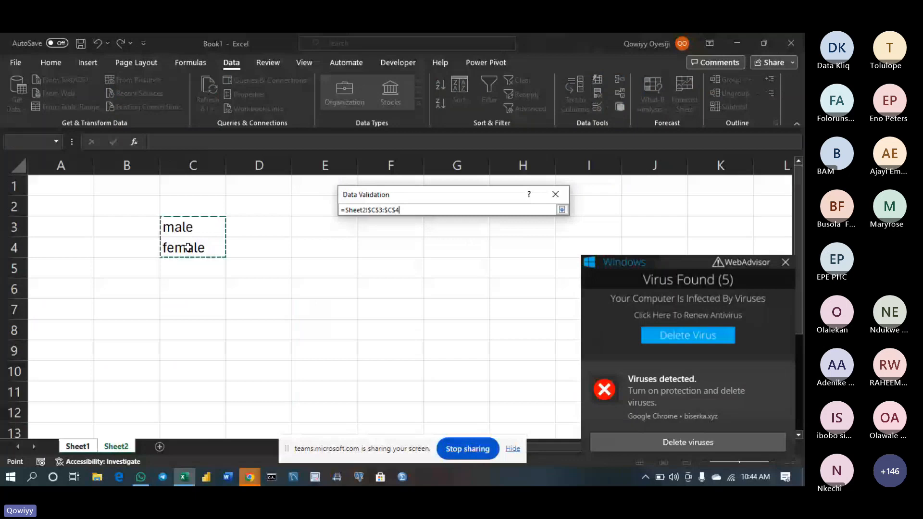
key("Return")
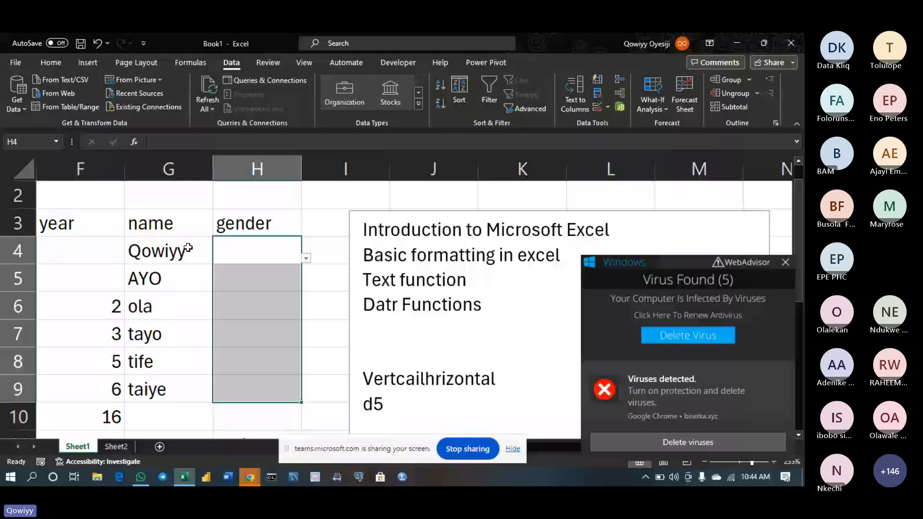
Enter male, female and female in H4:H6 (H6 from the dropdown), then type male in H8
left_click(279, 254)
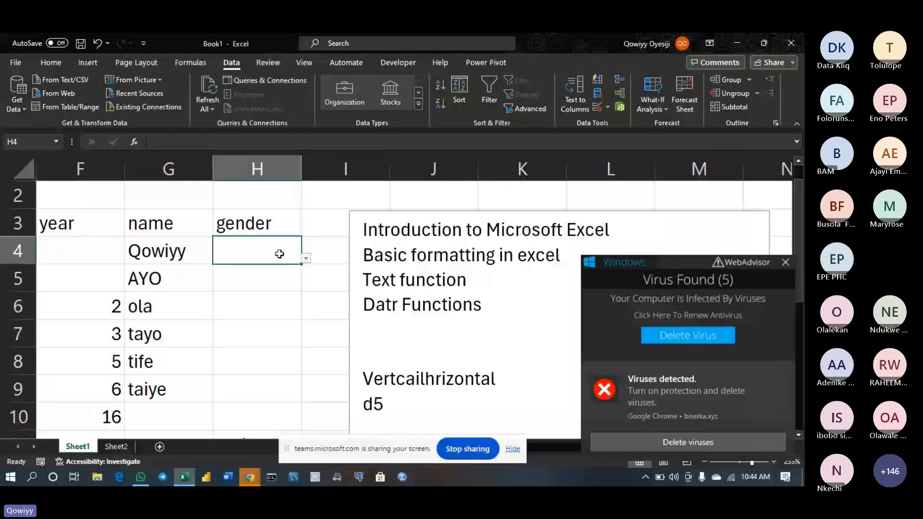
type("male")
key("Return")
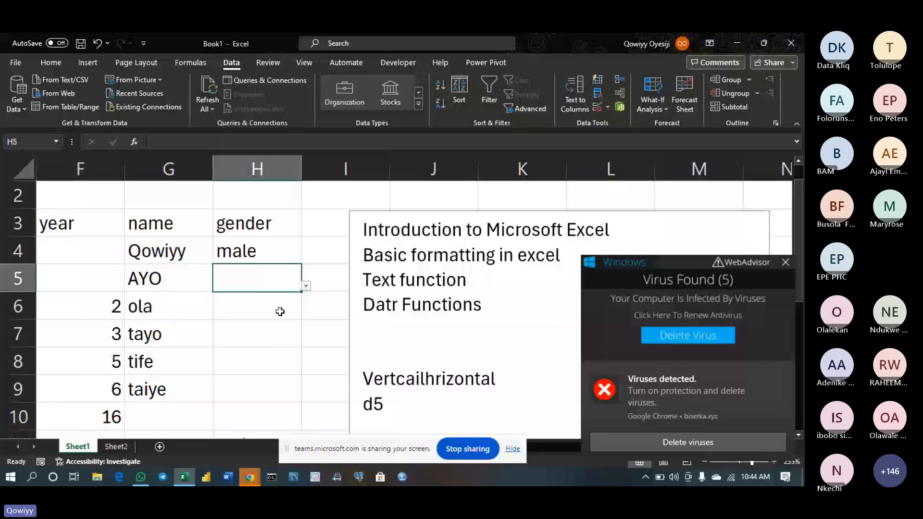
type("female")
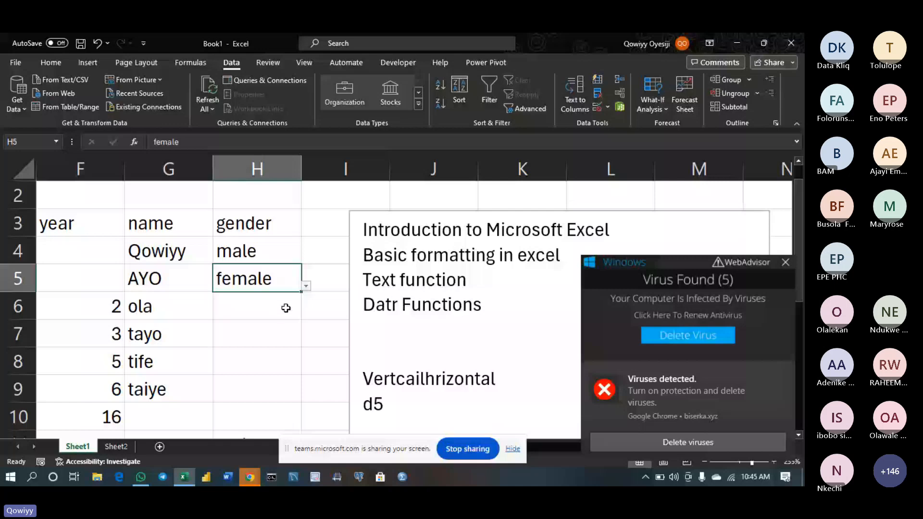
key("Return")
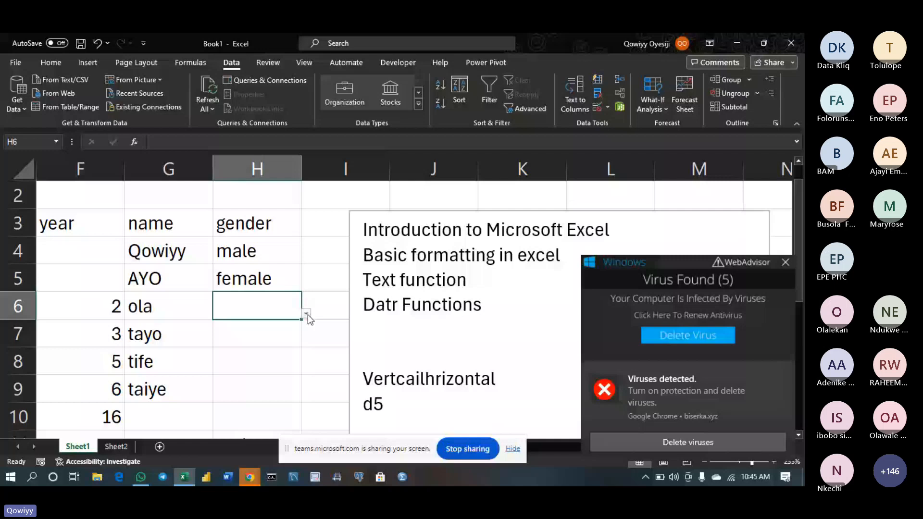
left_click(306, 314)
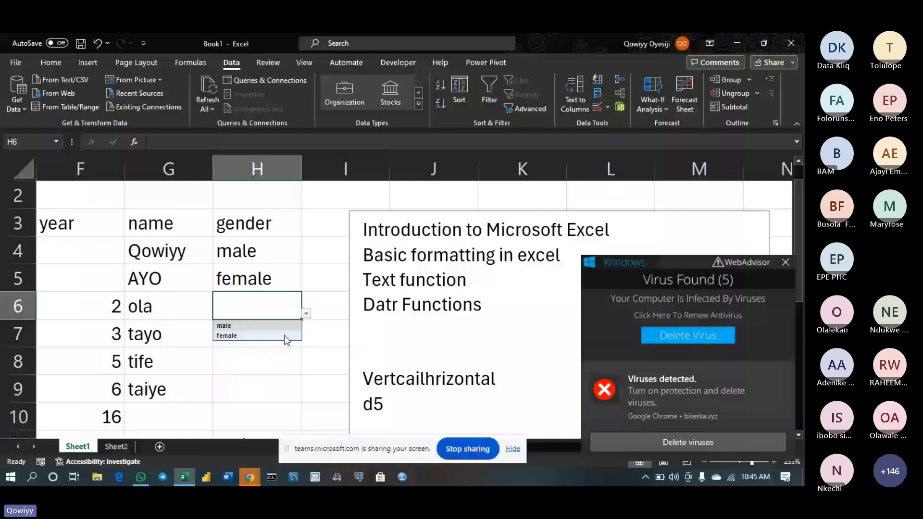
left_click(284, 335)
key("Return")
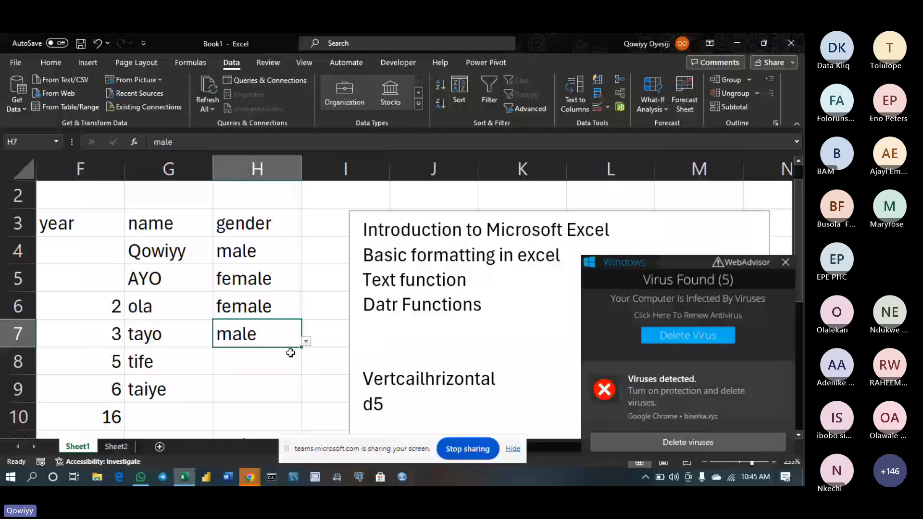
left_click(256, 367)
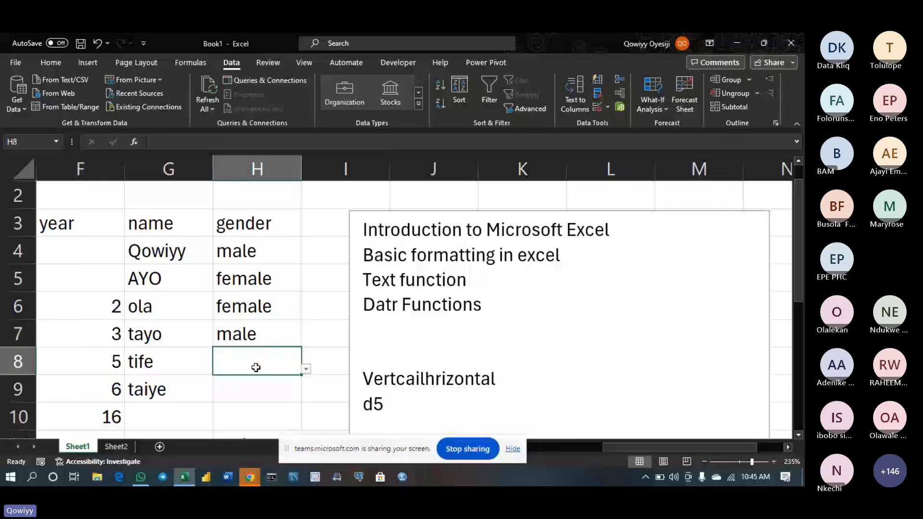
type("male")
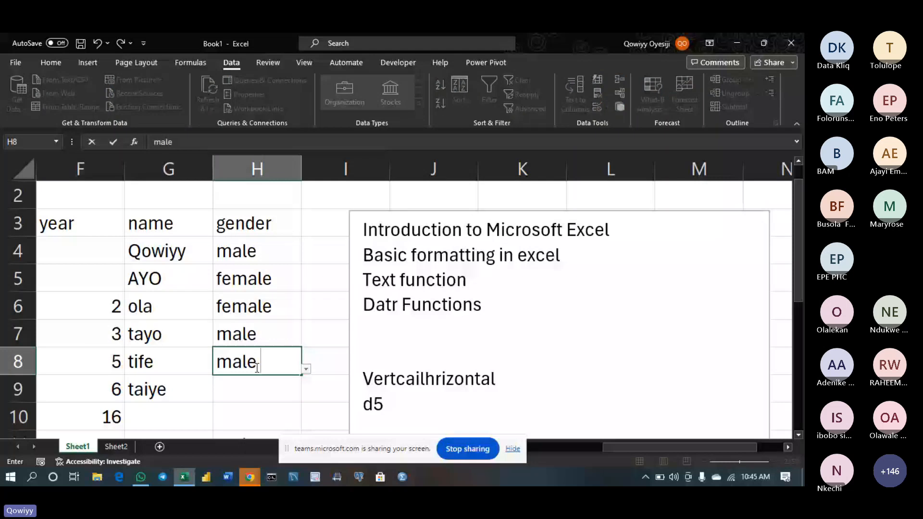
Retry the rejected H8 entry and correct it until male is accepted
key("Return")
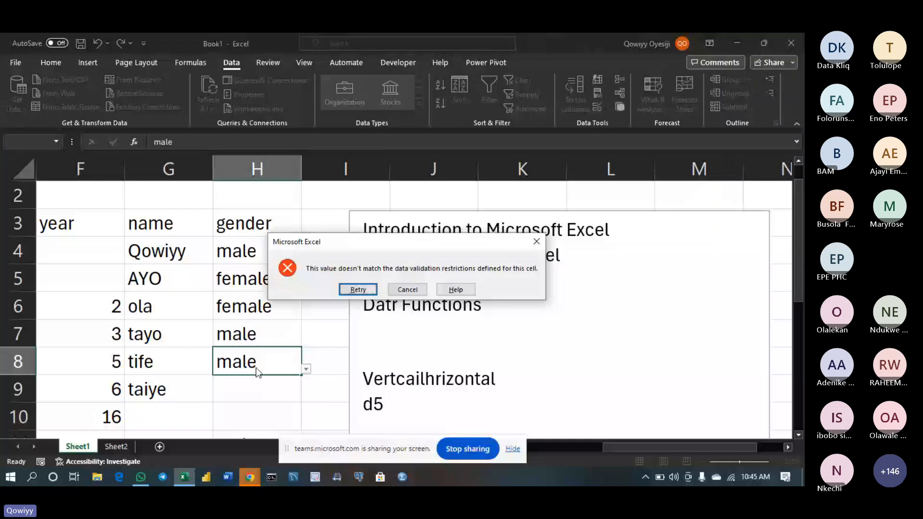
key("Return")
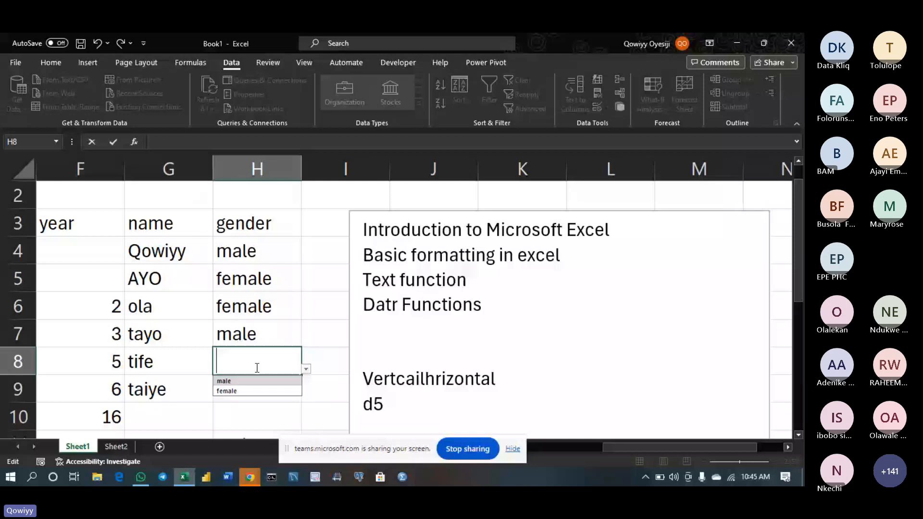
key("Return")
left_click(244, 361)
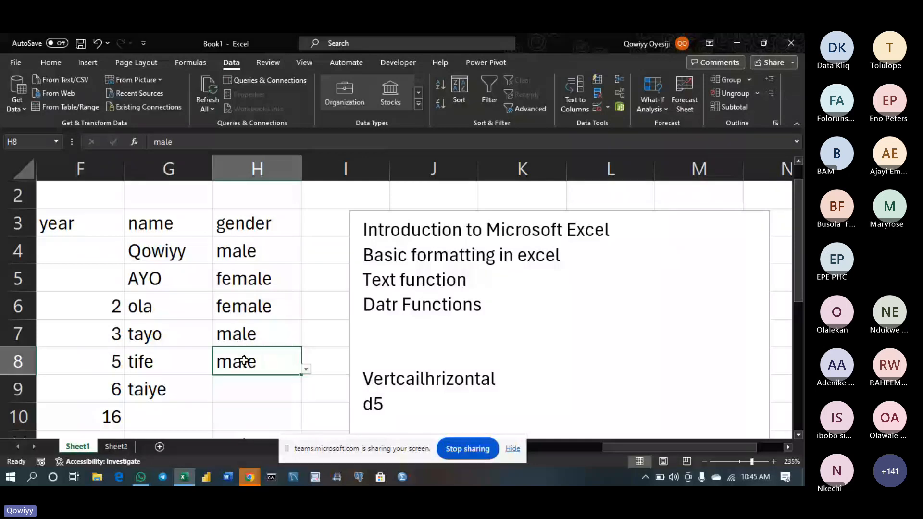
double_click(220, 362)
left_click(250, 361)
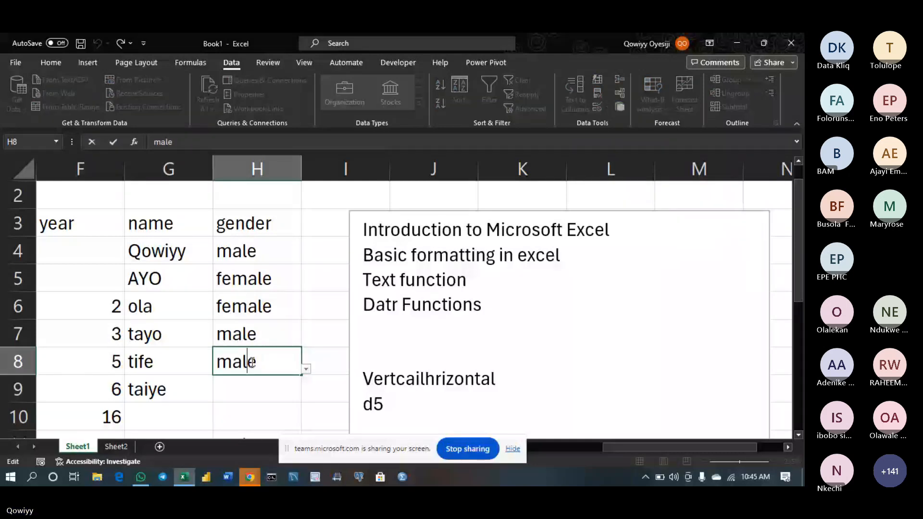
key("Delete")
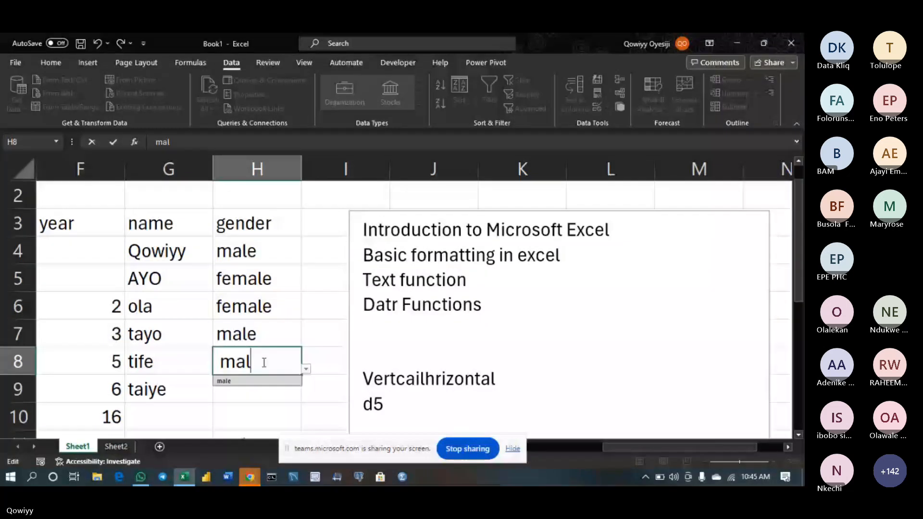
type("e")
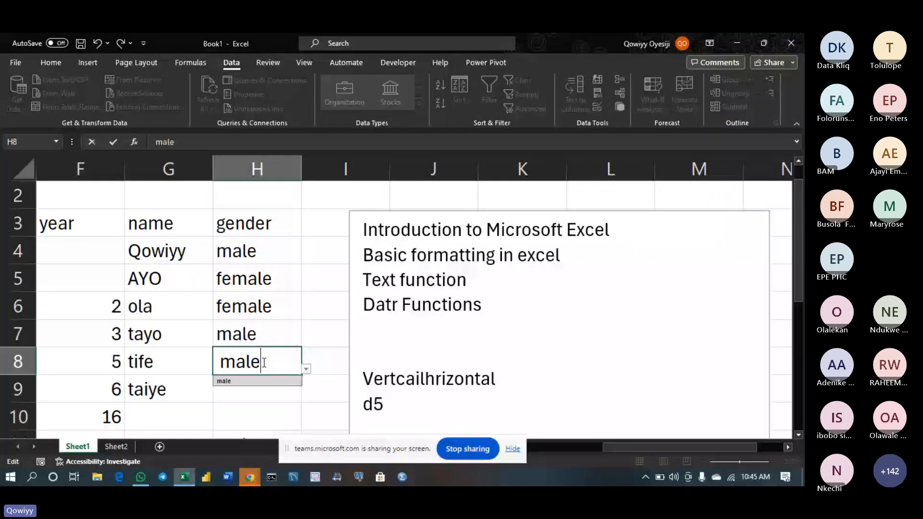
key("Return")
left_click(218, 364)
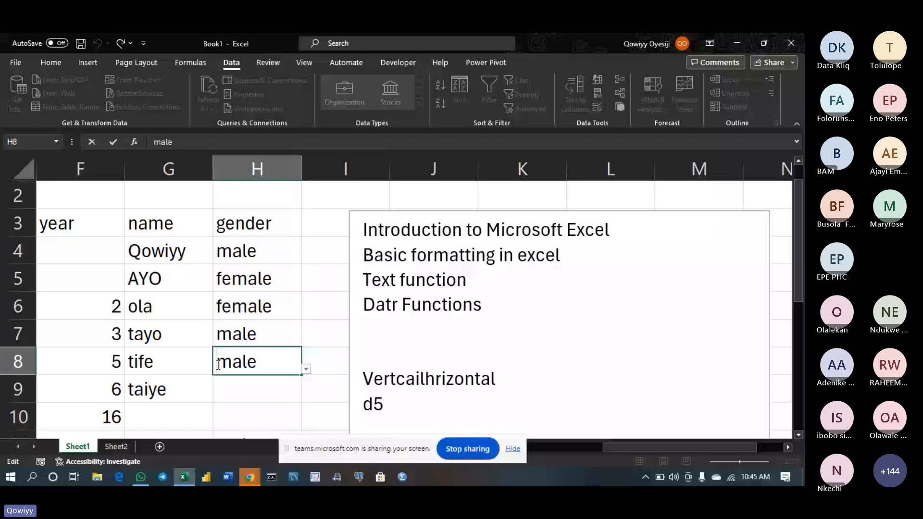
key("Return")
Confirm females is rejected in H9, then narrow the course-topics text box from its left edge
type("fem")
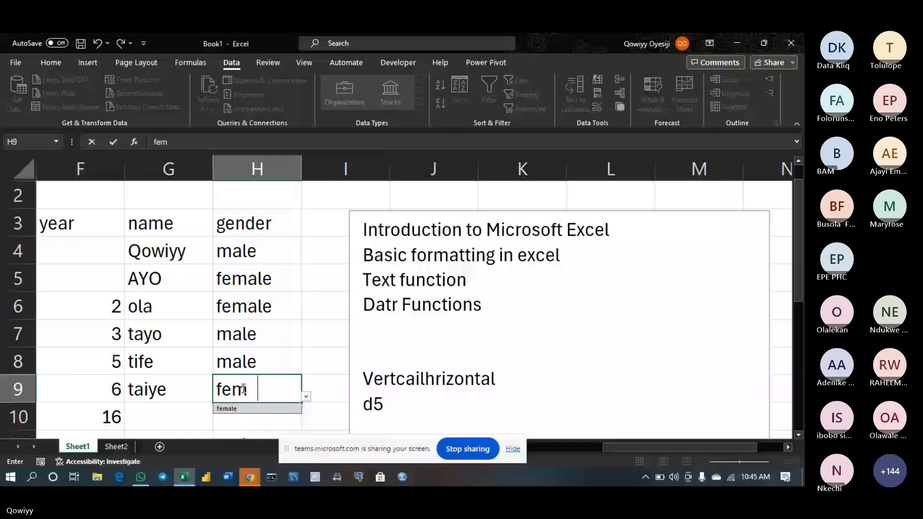
type("ale")
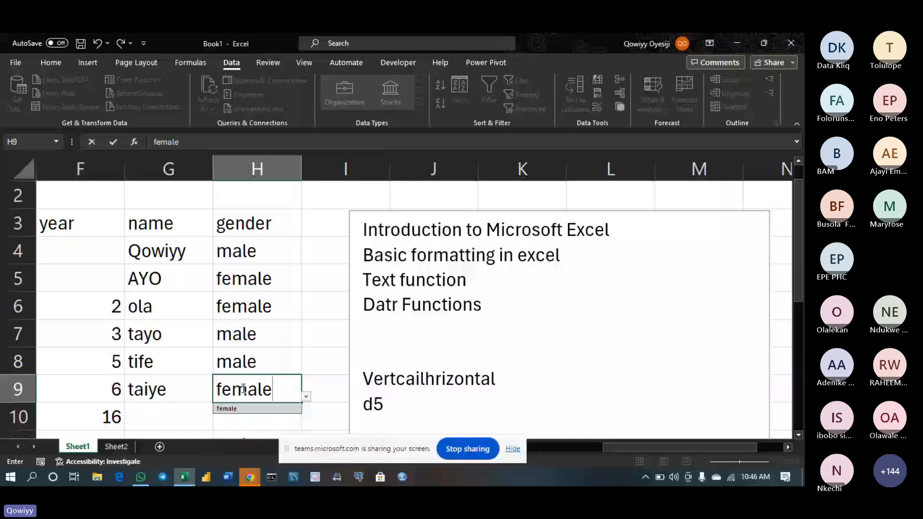
type("s")
key("Return")
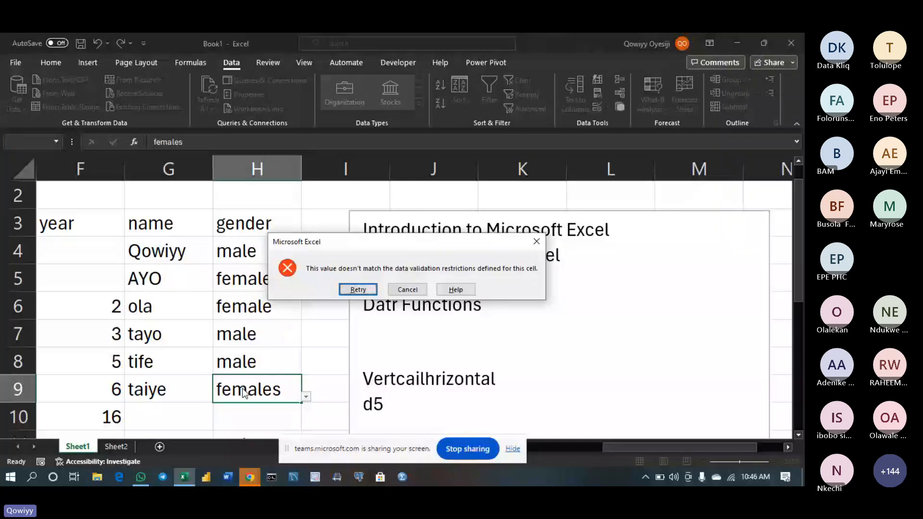
key("Return")
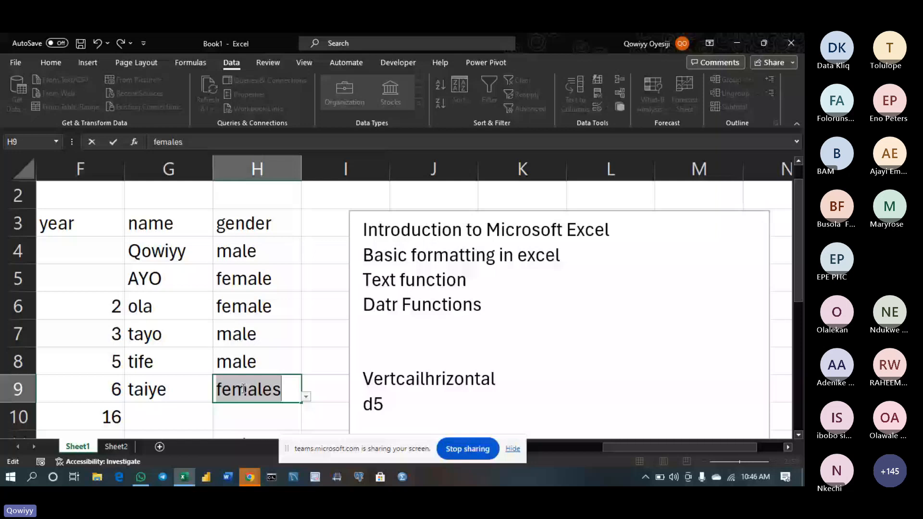
key("Return")
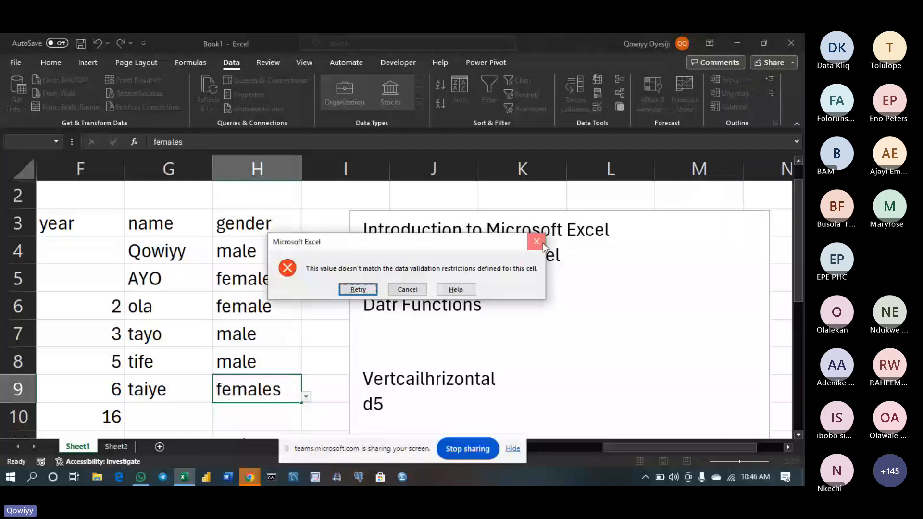
left_click(542, 243)
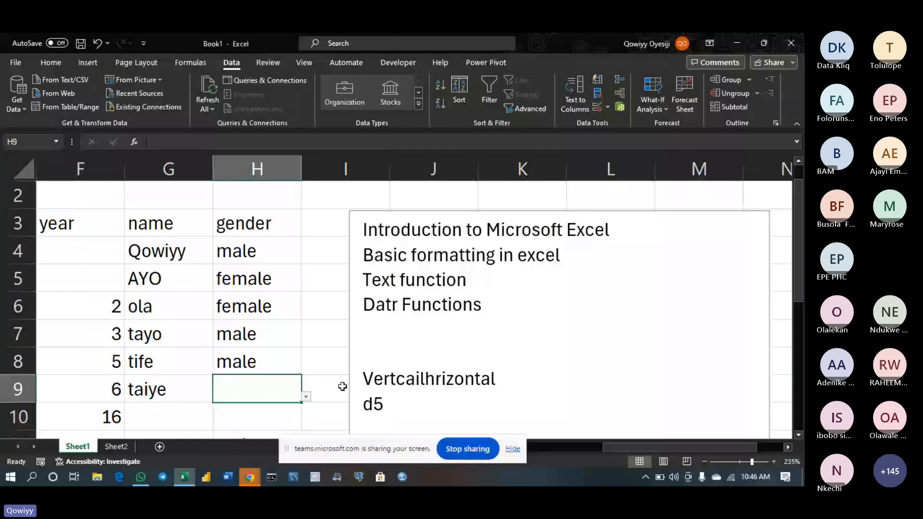
left_click(350, 347)
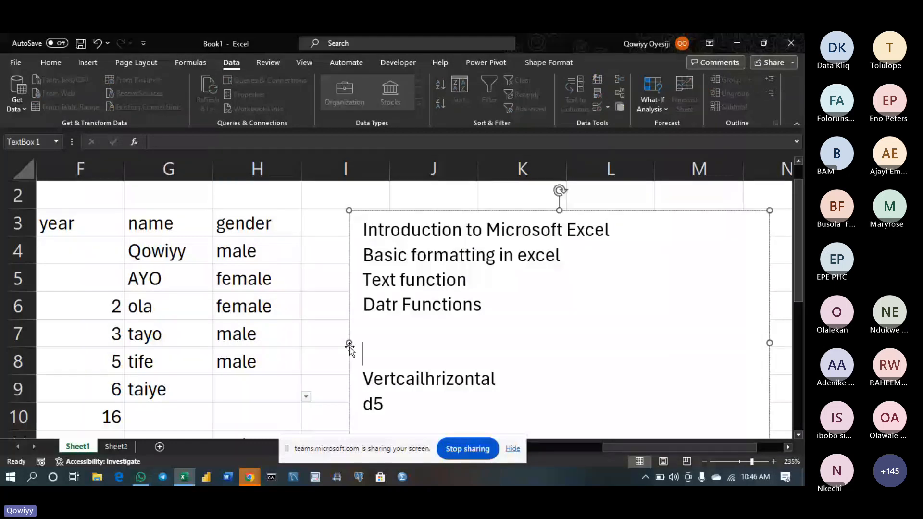
left_click_drag(350, 347, 548, 327)
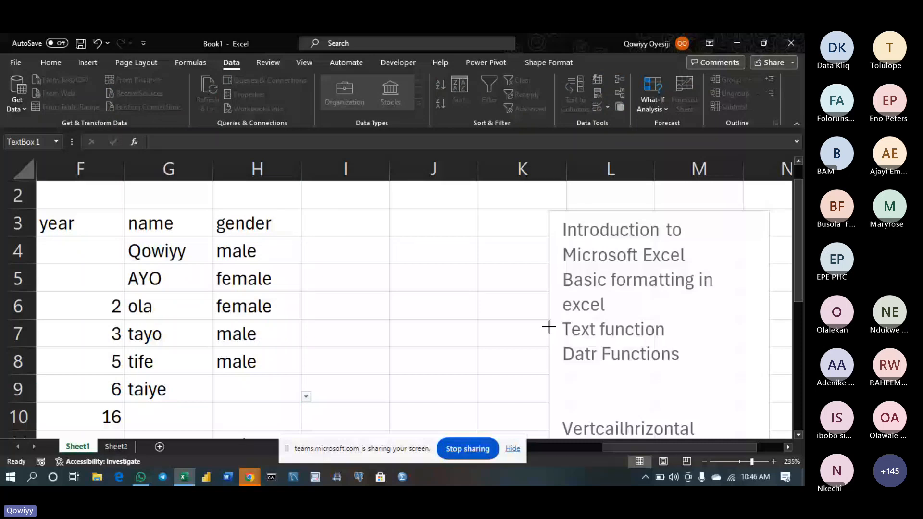
Widen the course-topics text box slightly to the left and select cell J5
left_click_drag(549, 326, 525, 327)
left_click(407, 283)
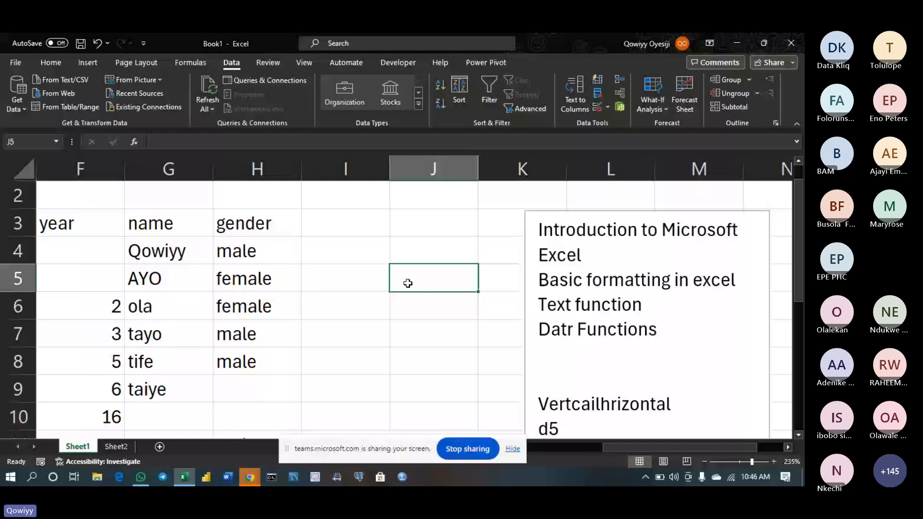
Enter rate in J5, then append (1-10) so the heading reads rate(1-10)
type("rate")
key("Return")
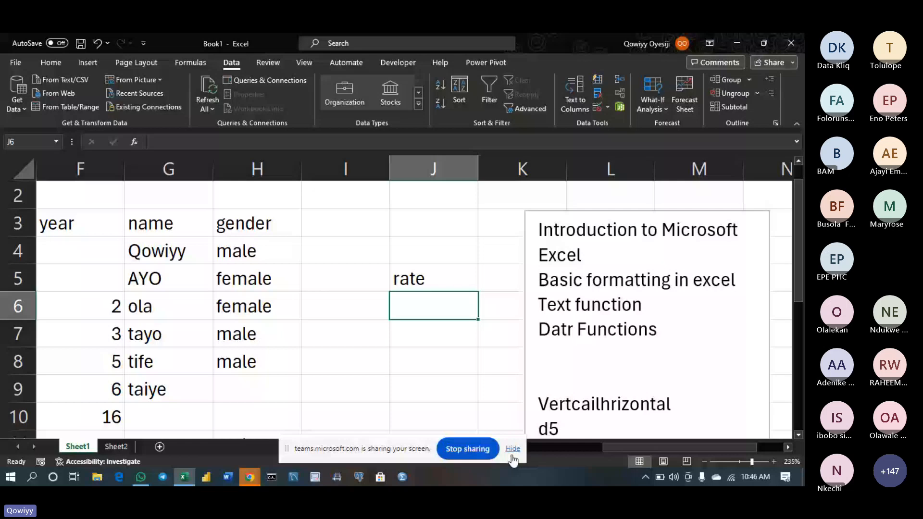
left_click(512, 449)
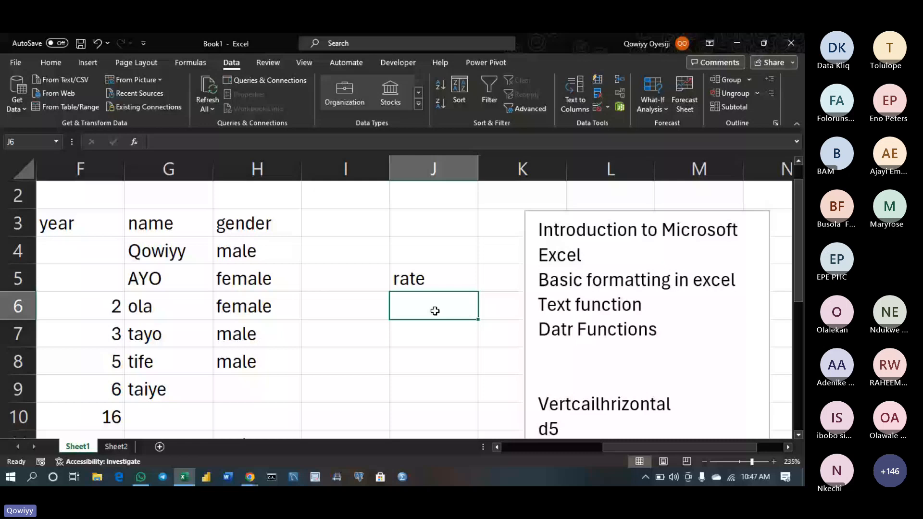
double_click(433, 279)
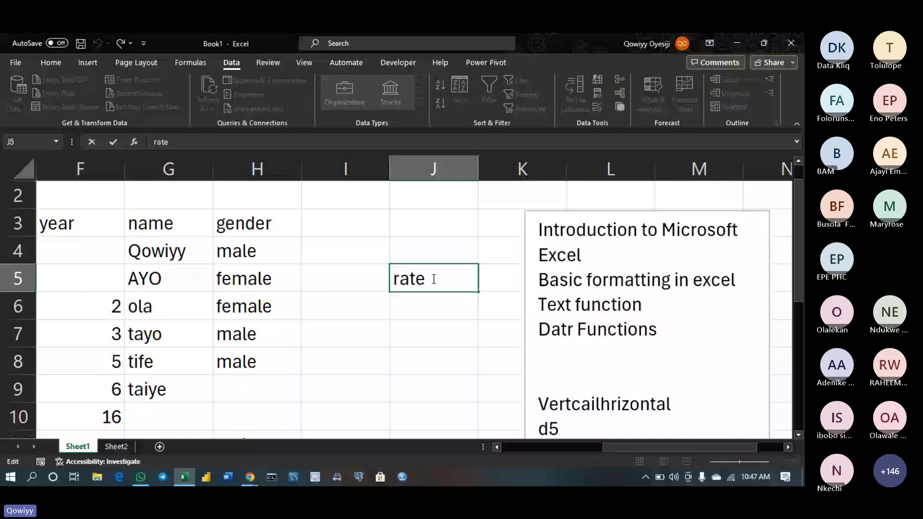
type("(1-10)")
key("Return")
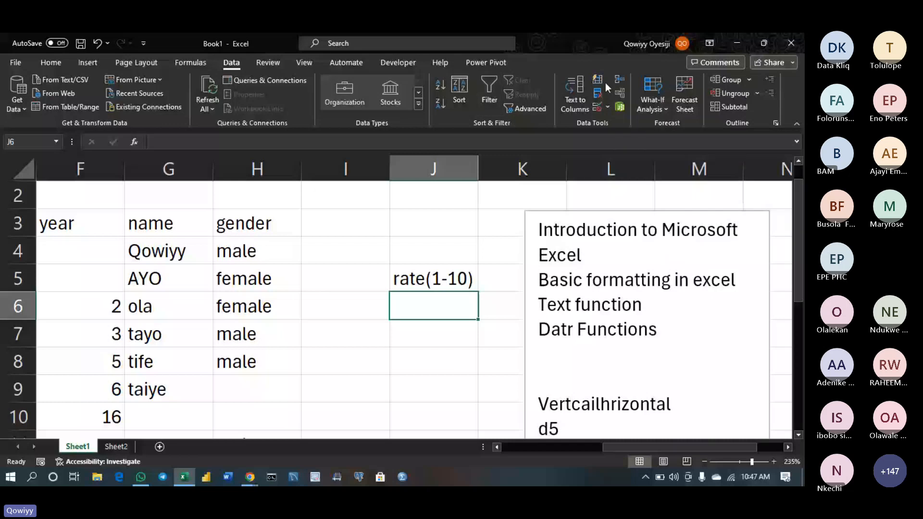
left_click(598, 107)
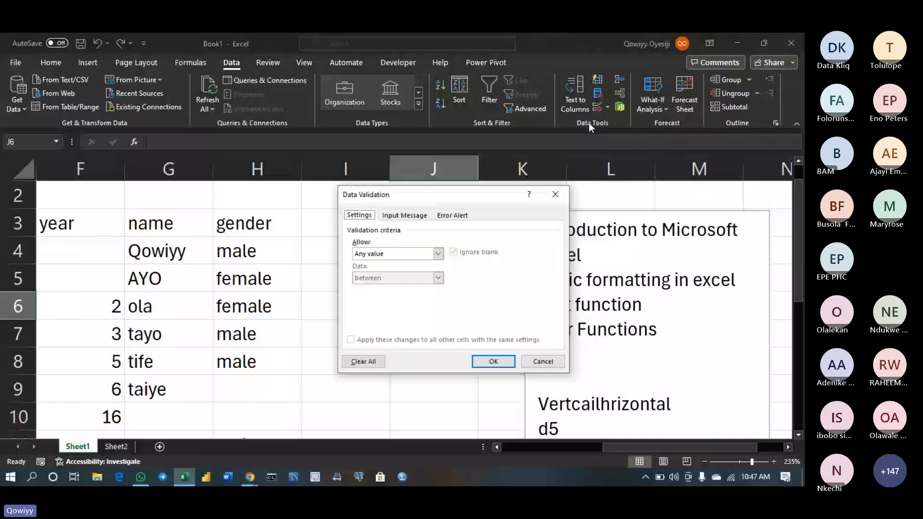
left_click(438, 253)
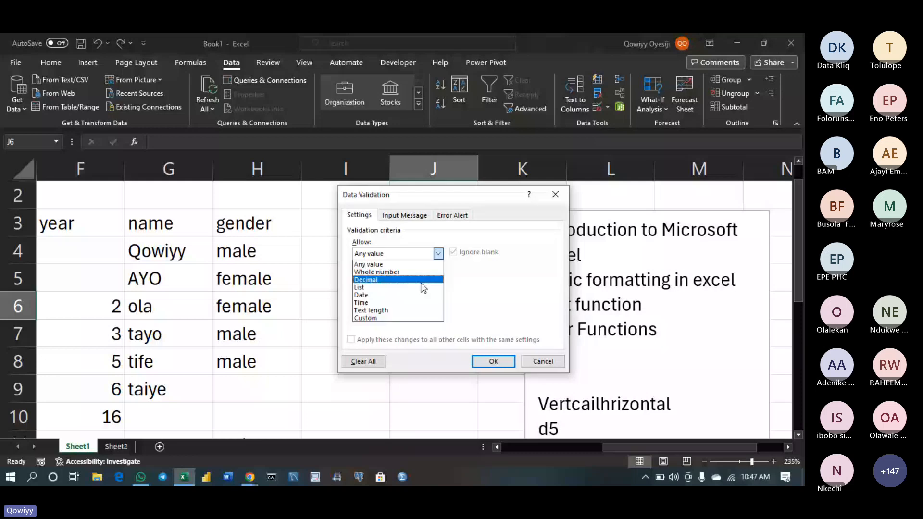
left_click(403, 272)
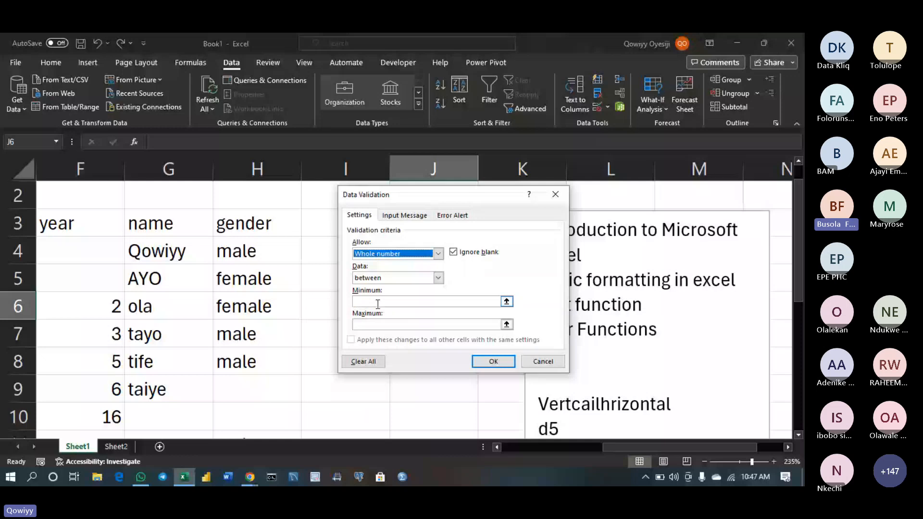
left_click(378, 302)
type("1")
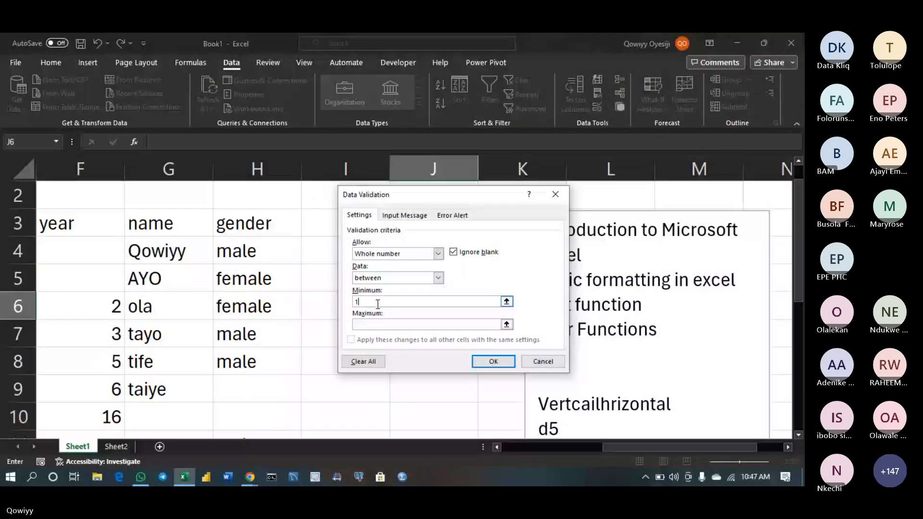
left_click(362, 325)
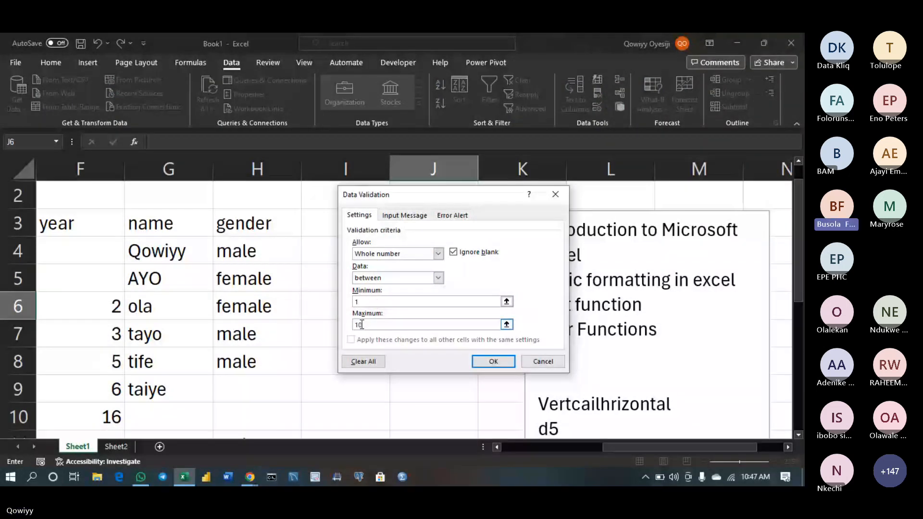
type("10")
left_click(533, 364)
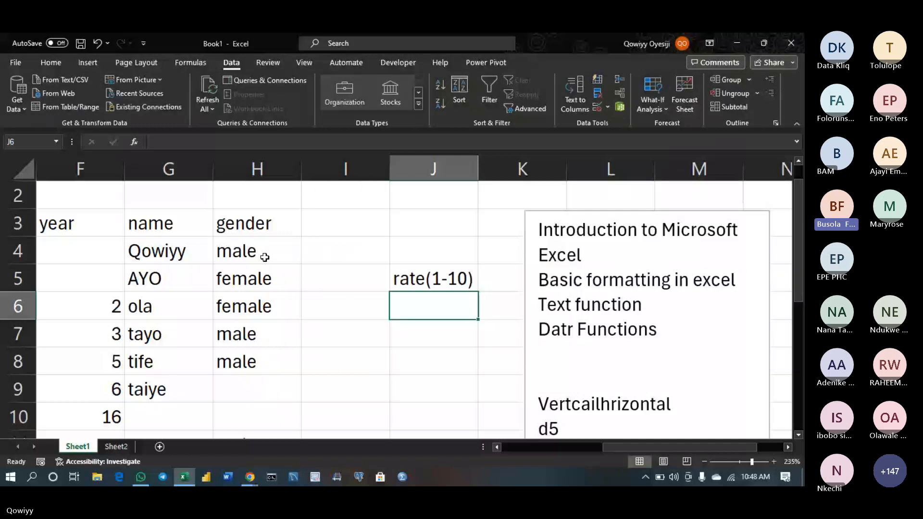
Enter male as tife's gender in H8, then start editing H9
left_click(265, 258)
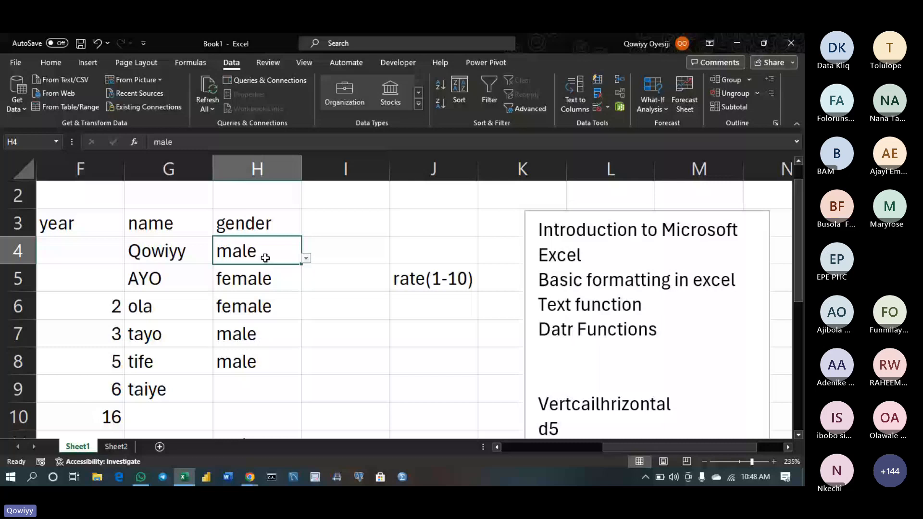
left_click(255, 385)
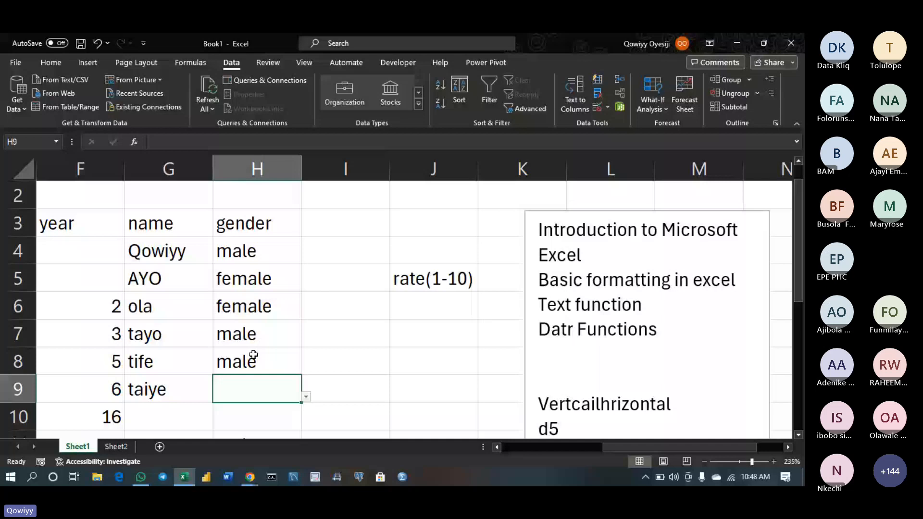
left_click(253, 355)
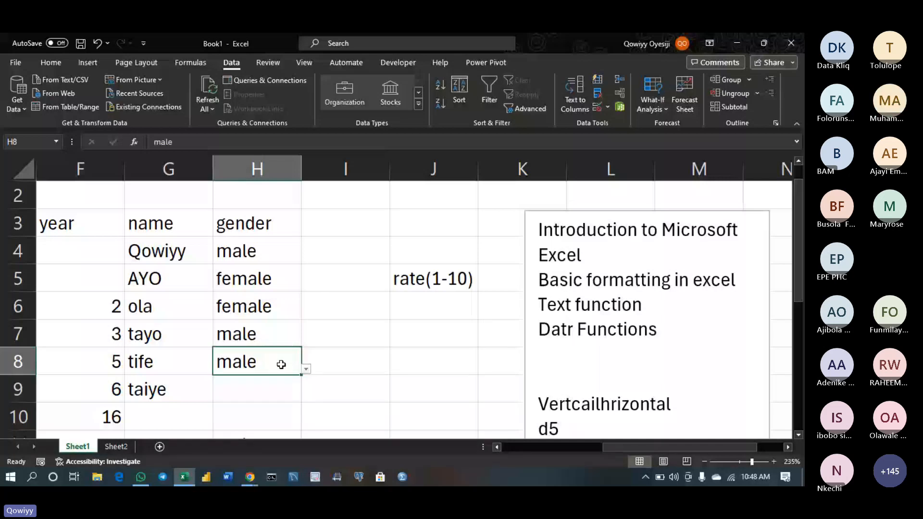
type("ma")
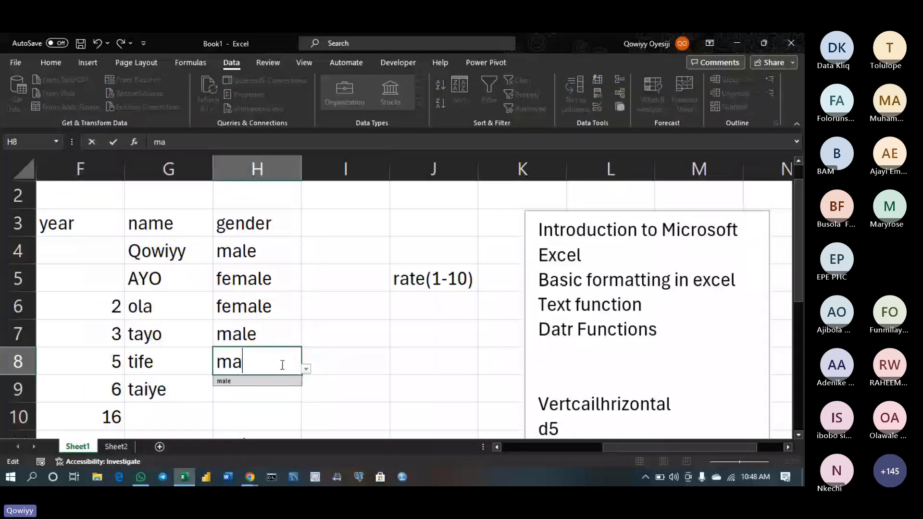
type("le")
key("Return")
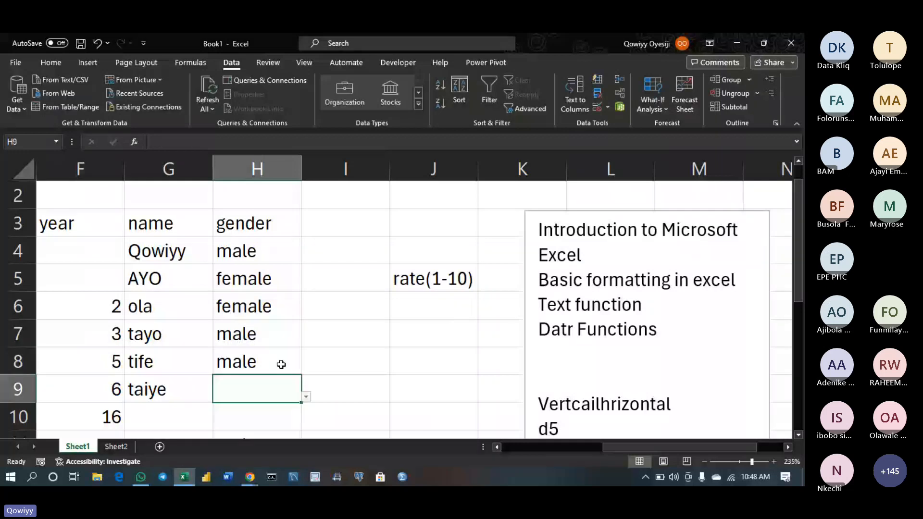
double_click(265, 379)
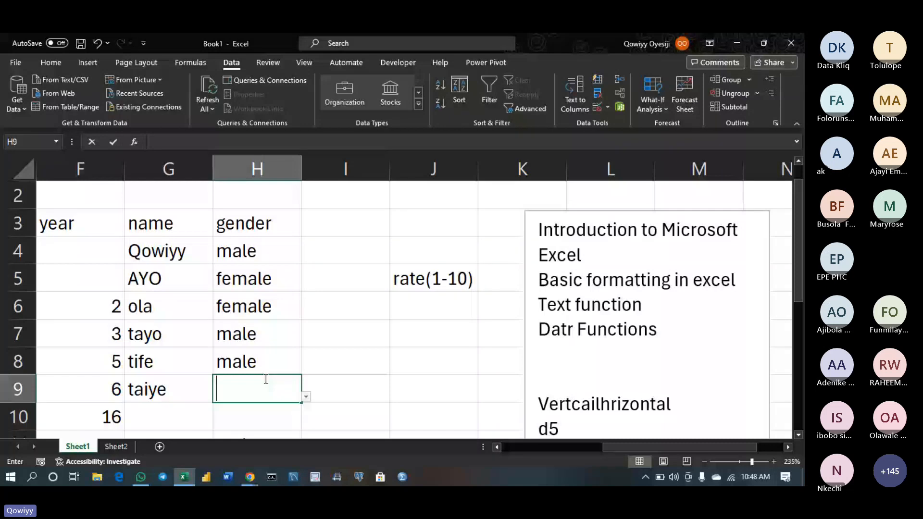
Test males in H9, retry after the rejection, and correct it to male
type("male")
double_click(262, 391)
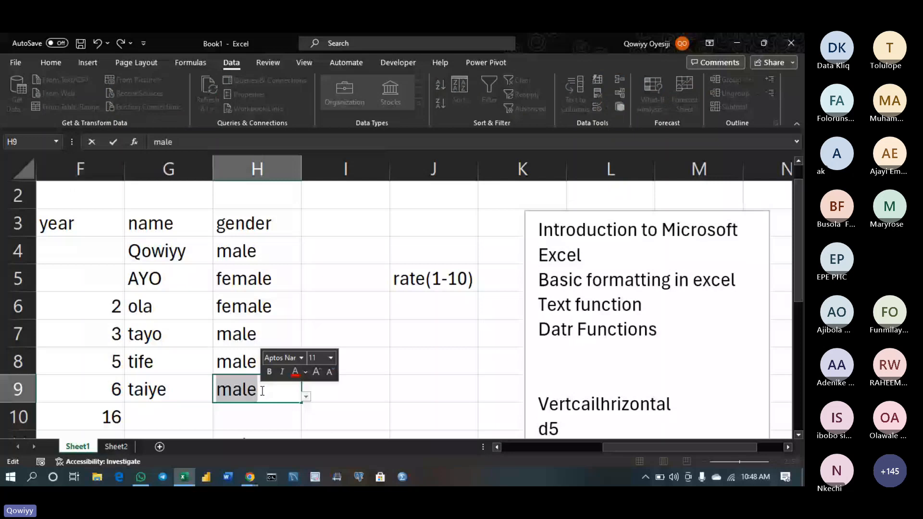
type("males")
key("Return")
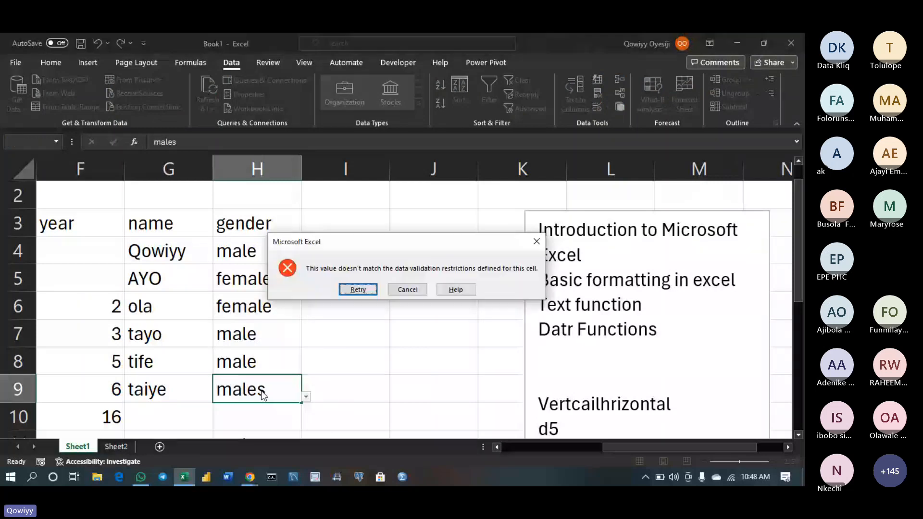
key("Return")
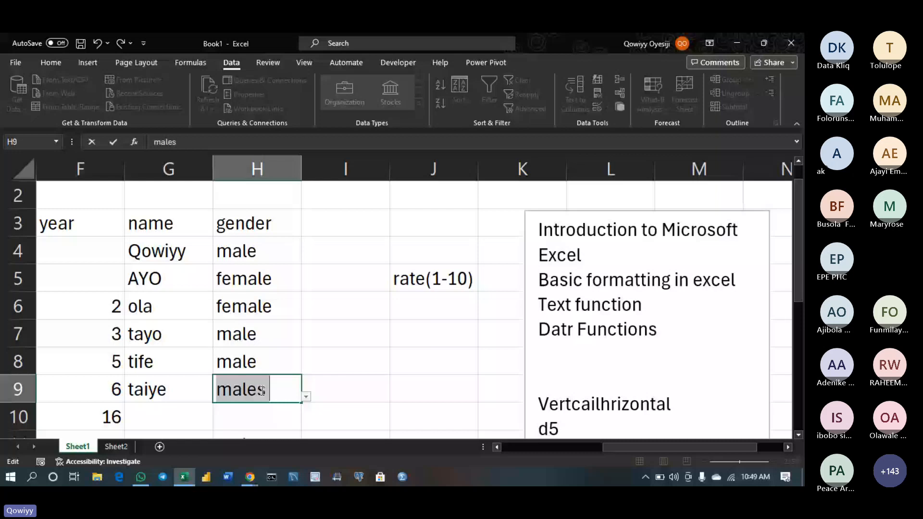
left_click(265, 387)
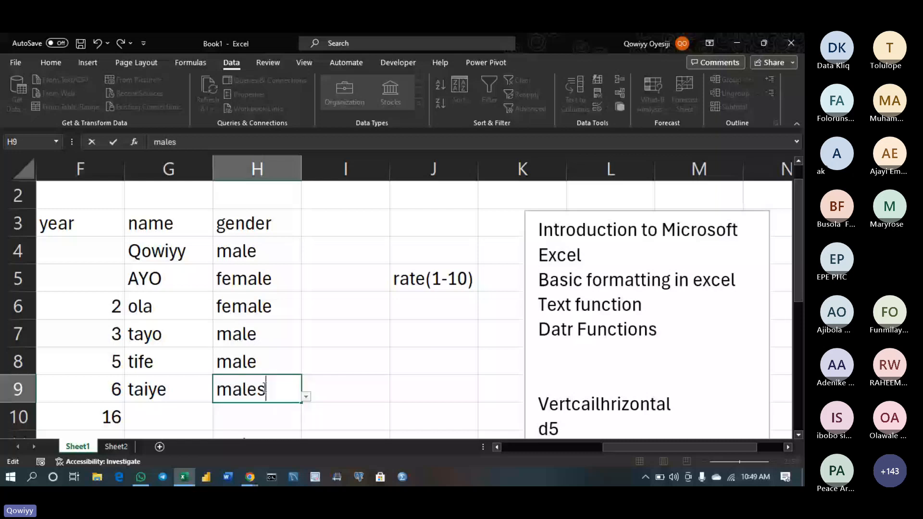
key("BackSpace")
key("Return")
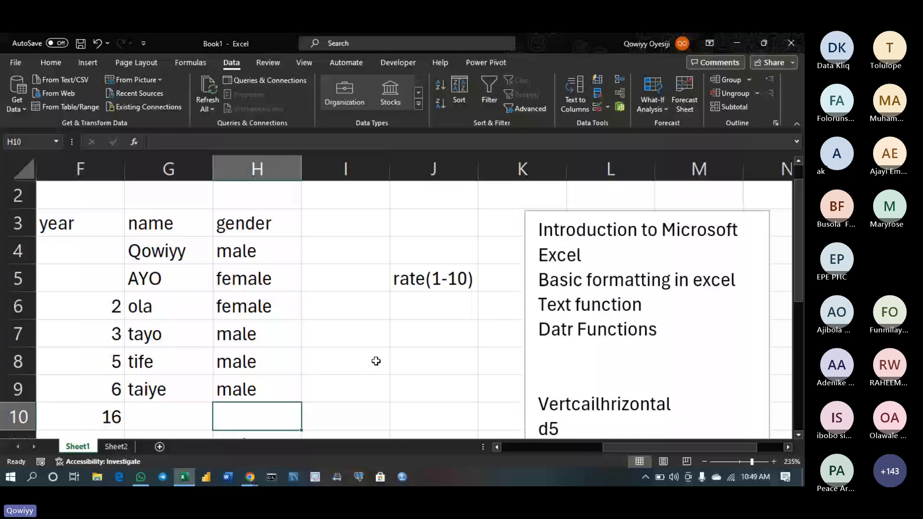
double_click(434, 307)
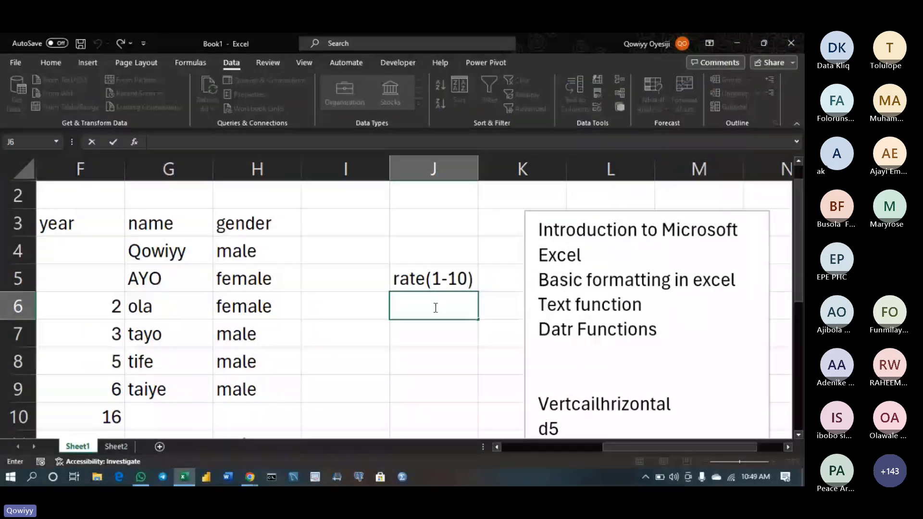
key("Return")
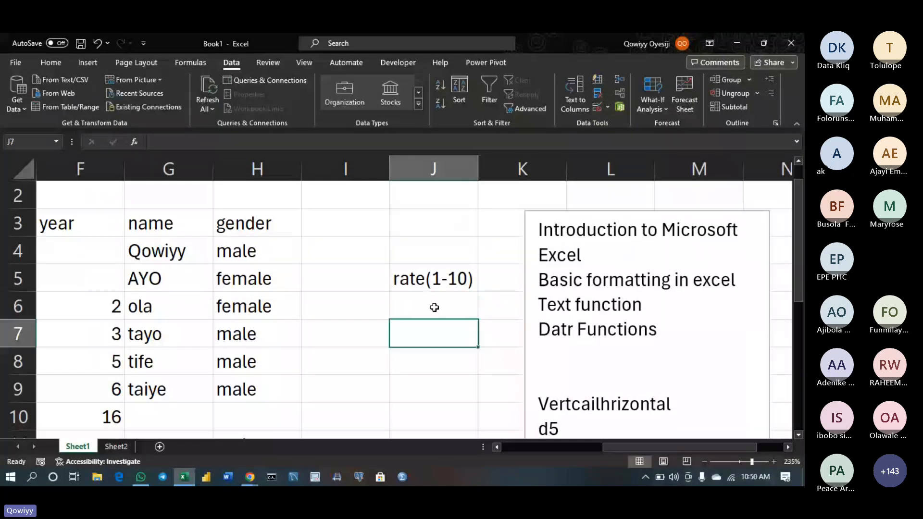
left_click(434, 307)
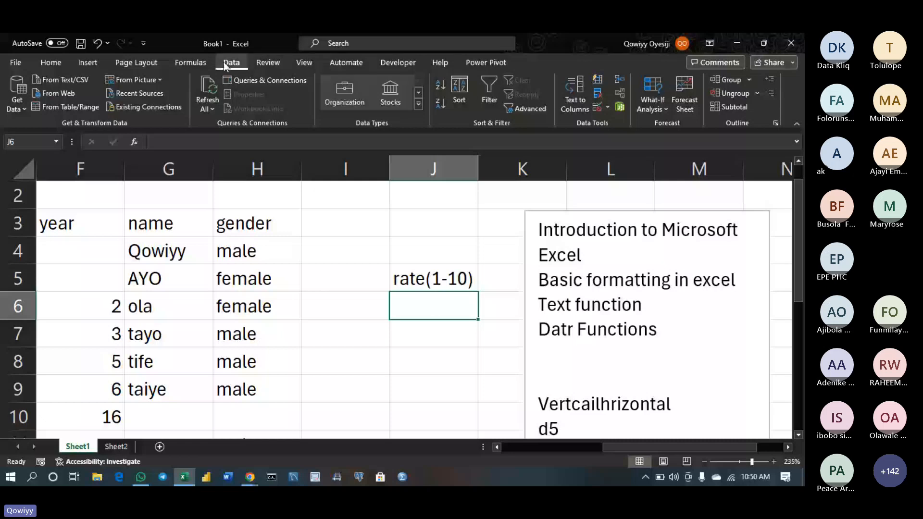
Add a Whole number data validation rule to the rating cell J6
left_click(596, 109)
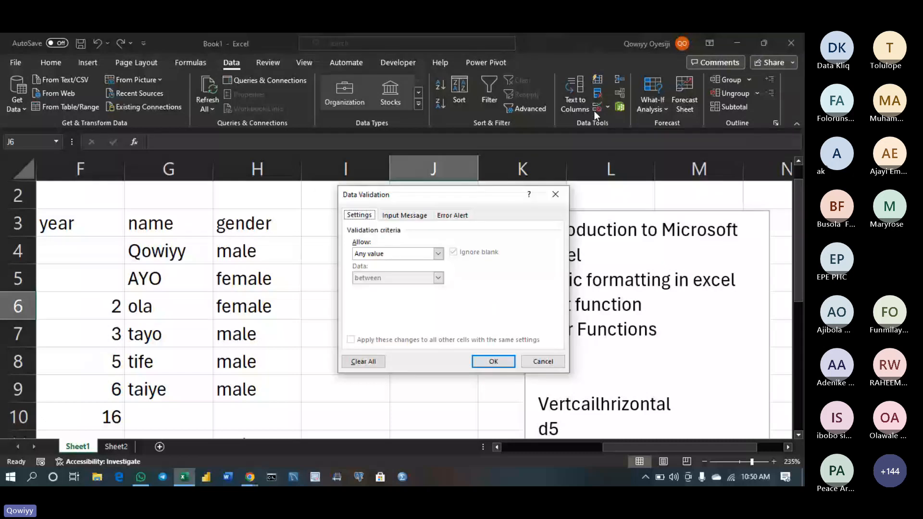
left_click(366, 253)
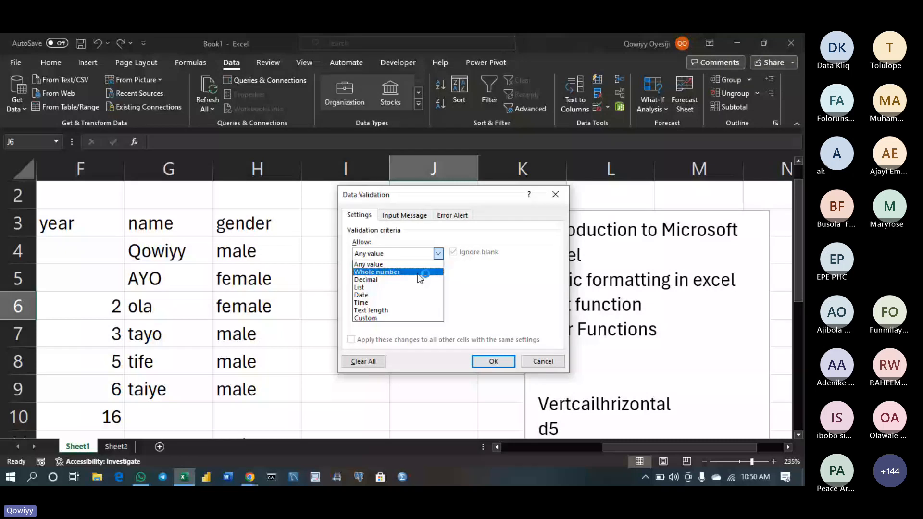
left_click(417, 273)
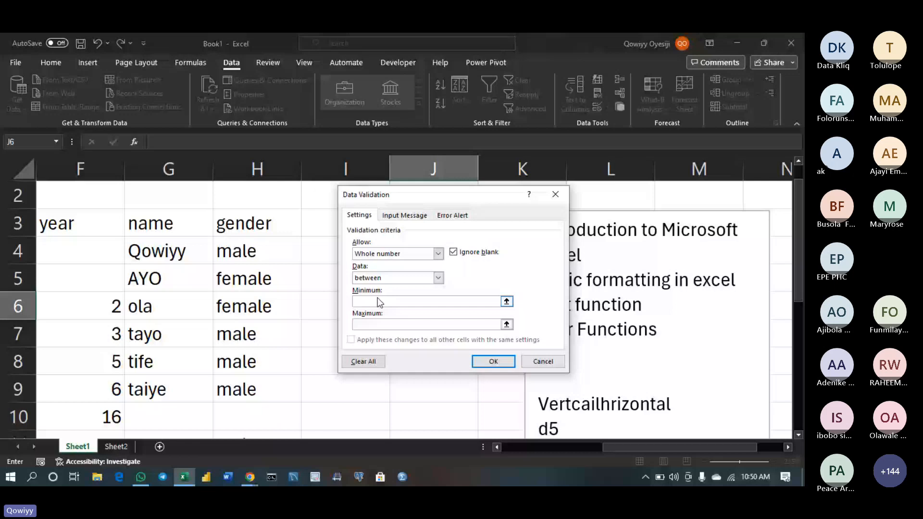
left_click(482, 360)
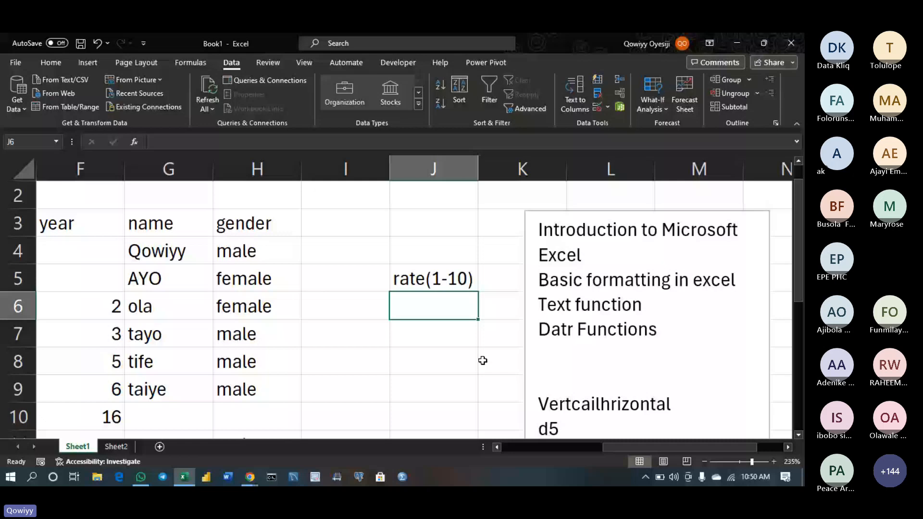
Enter 11 in J6 and retry after it is rejected
left_click(470, 328)
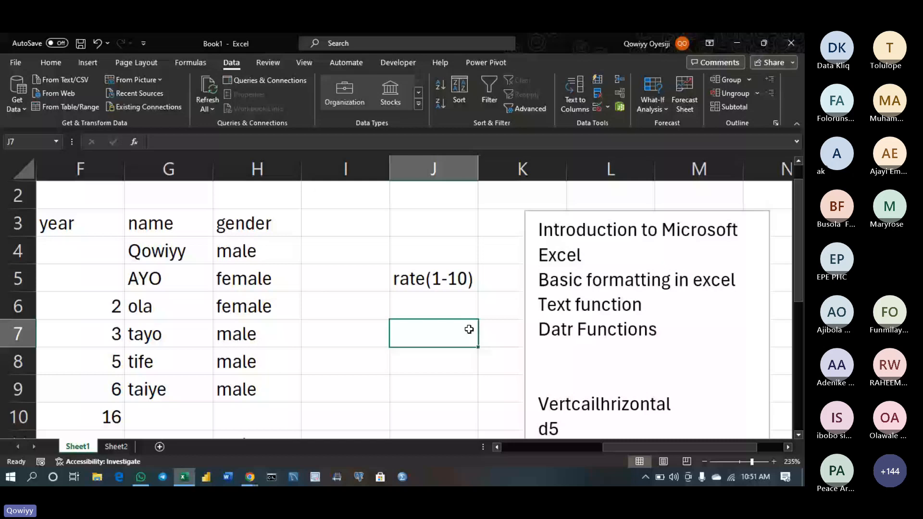
key("Down")
key("Down")
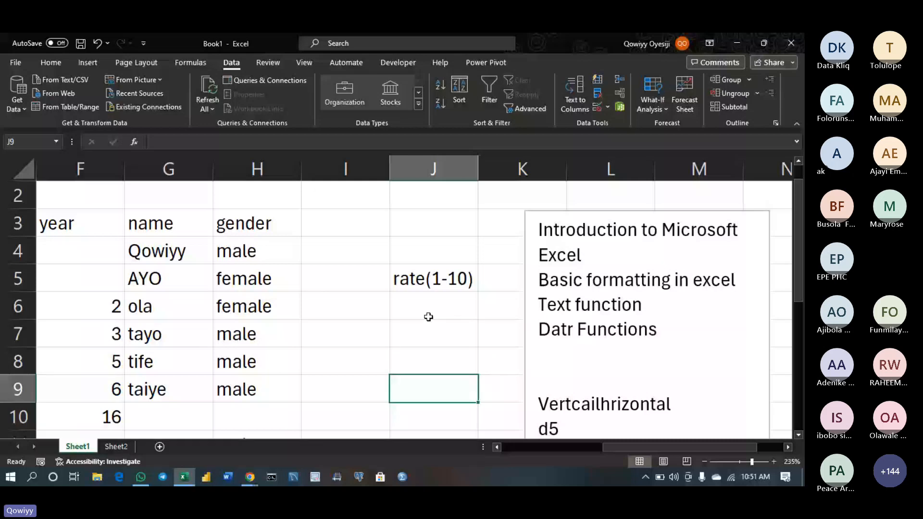
left_click(428, 317)
type("11")
key("Return")
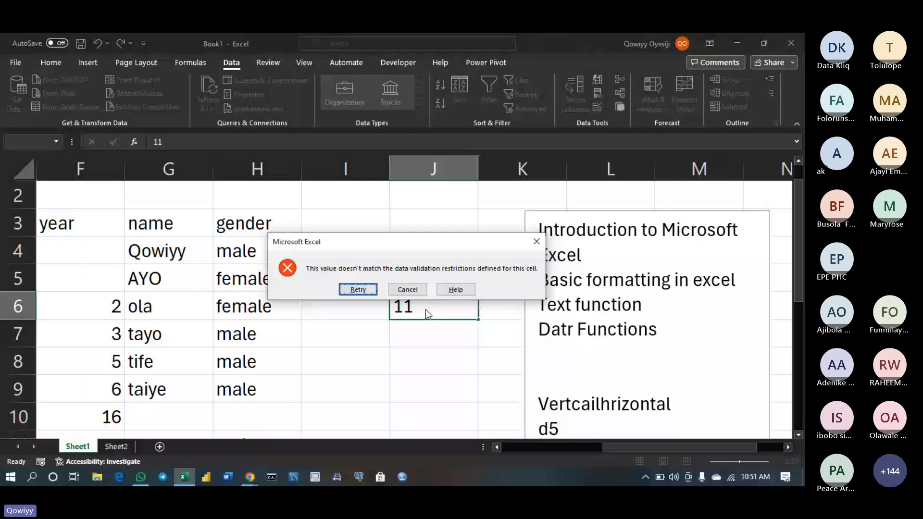
key("Return")
Try 0 in J6, retry after the rejection, and leave J6 empty
type("9")
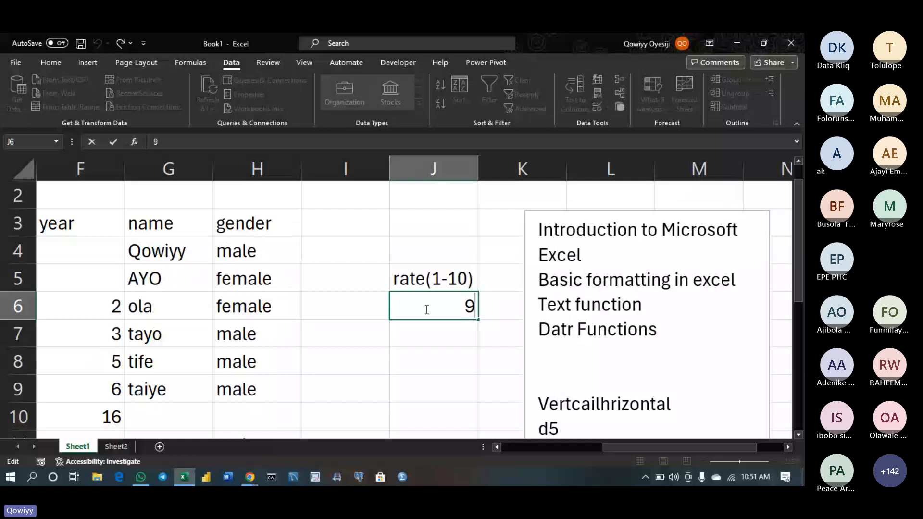
key("BackSpace")
type("0")
key("Return")
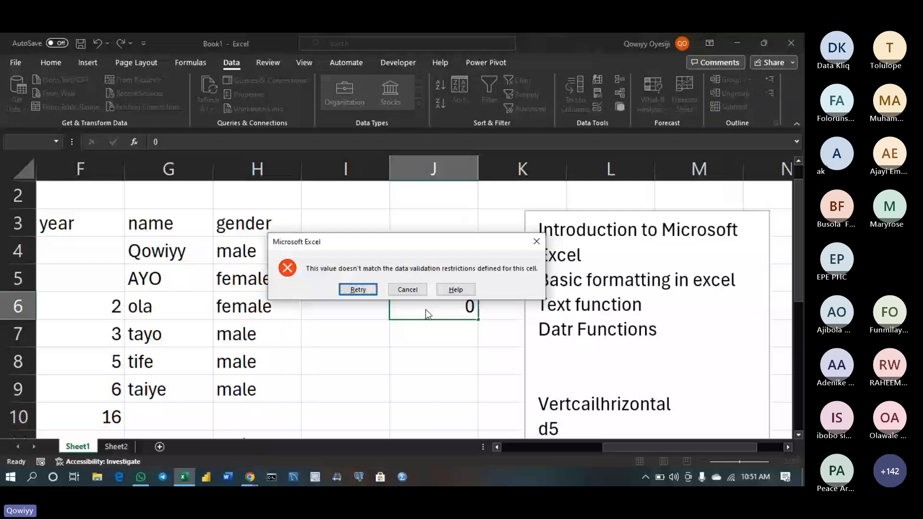
key("Return")
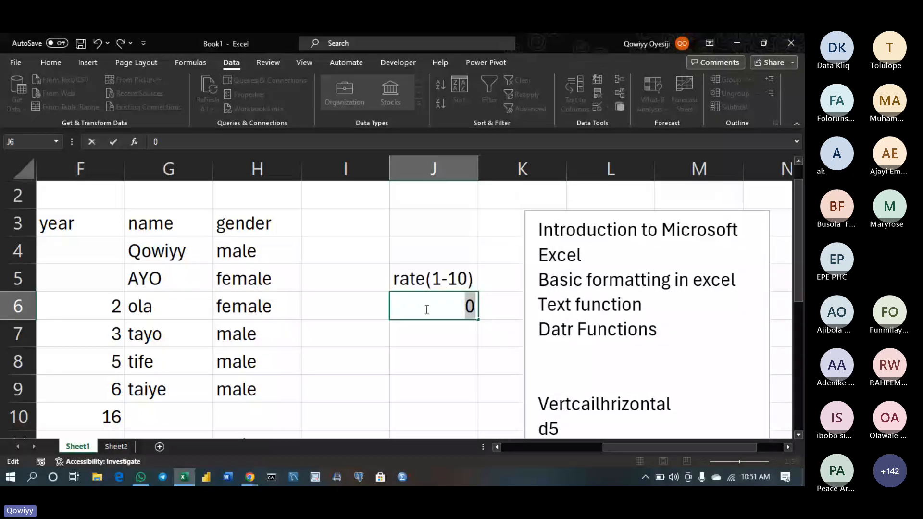
key("BackSpace")
Type 'hsns' in unvalidated J7 and 11 in J8, both accepted
left_click(437, 333)
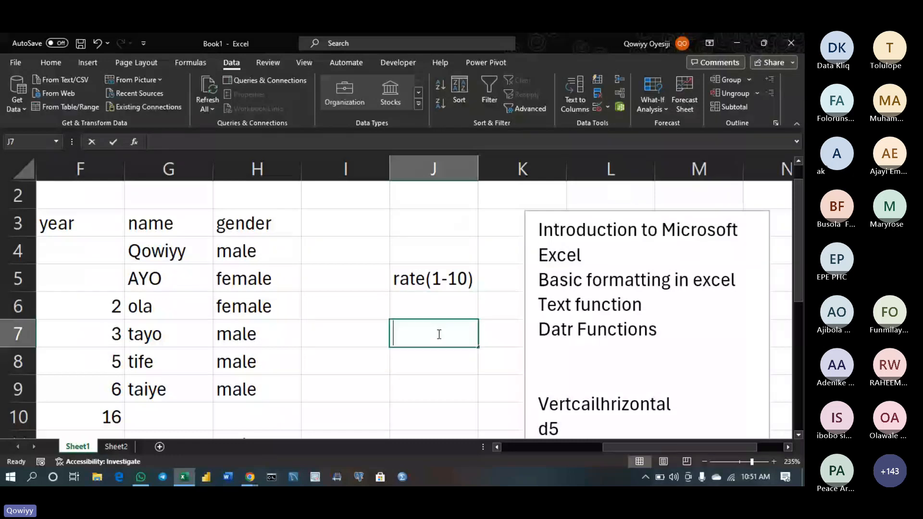
type("hsns")
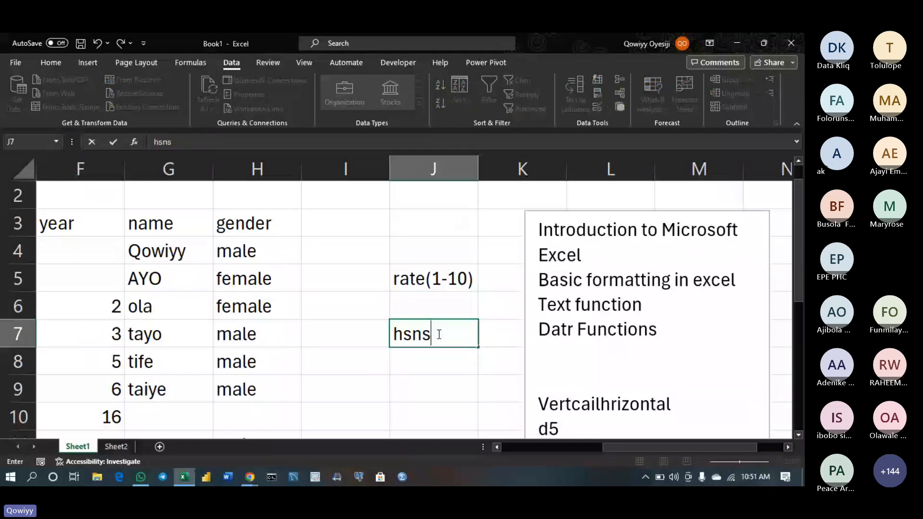
left_click(418, 360)
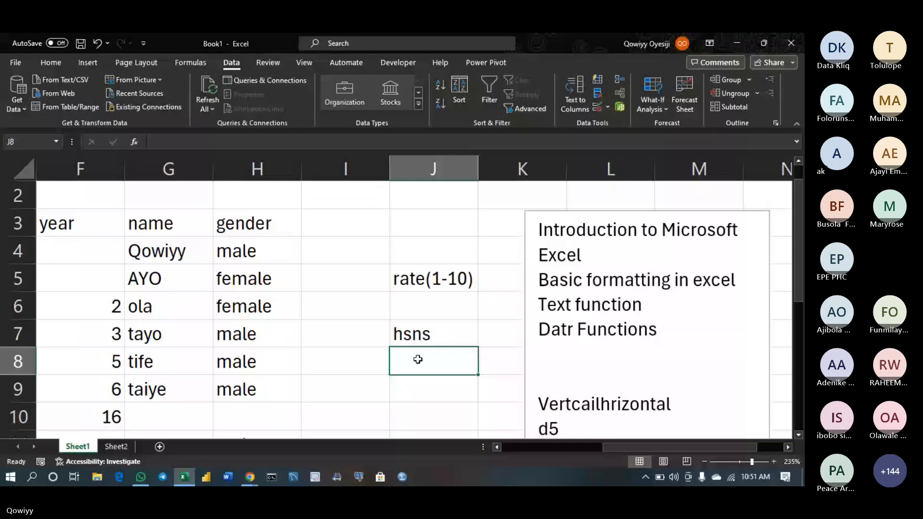
type("11")
key("Return")
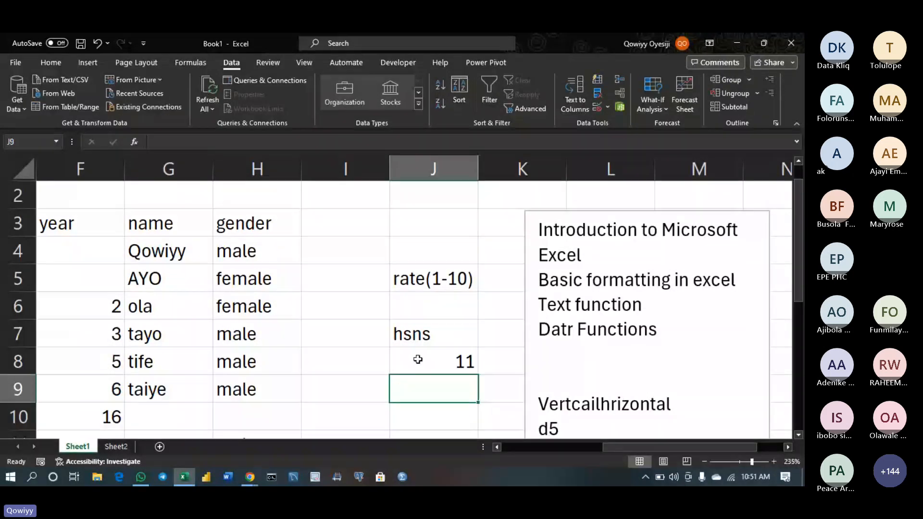
left_click(441, 334)
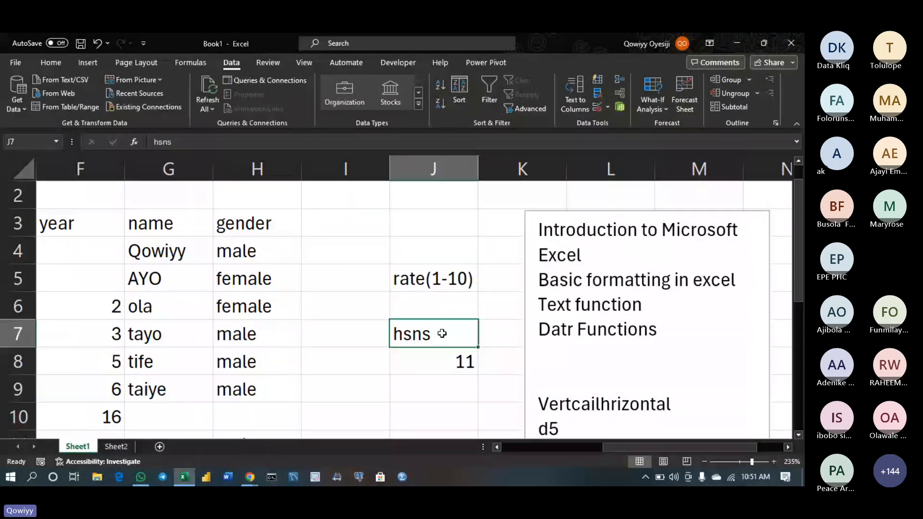
left_click_drag(441, 333, 449, 358)
key("Delete")
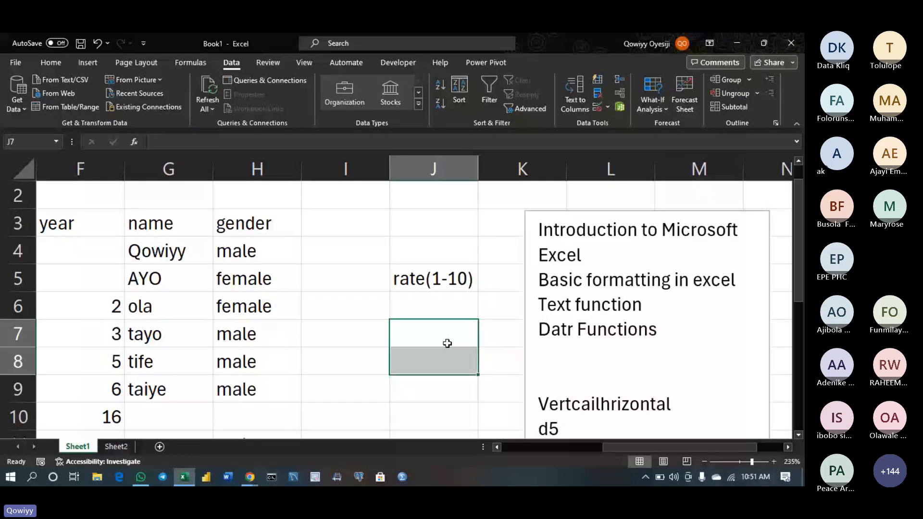
left_click(464, 316)
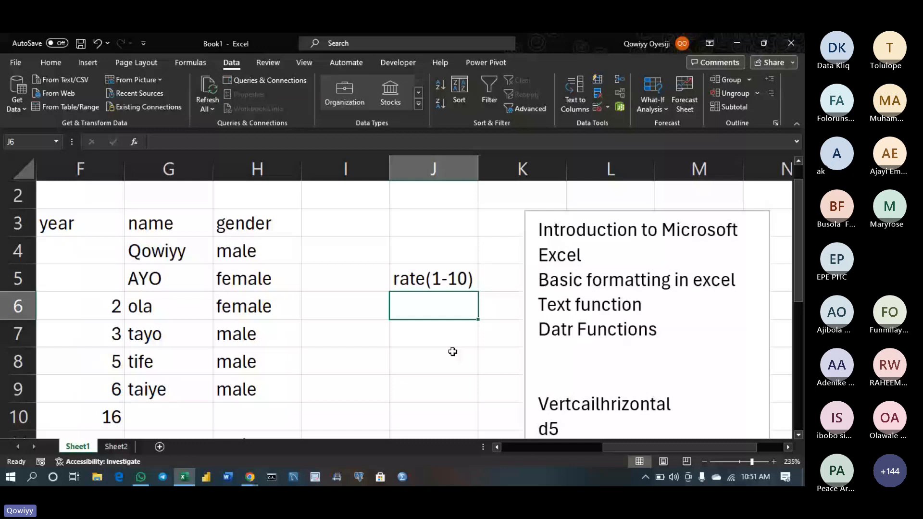
left_click_drag(450, 337, 441, 443)
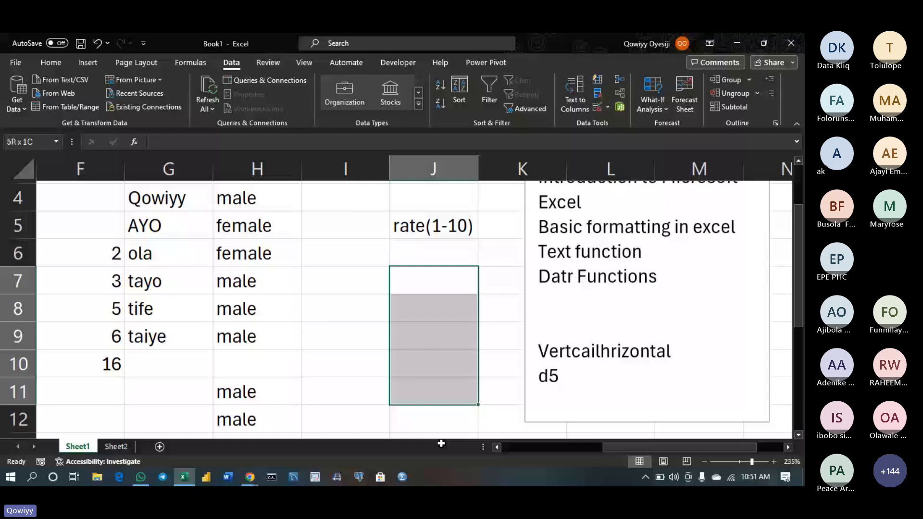
left_click_drag(441, 443, 444, 363)
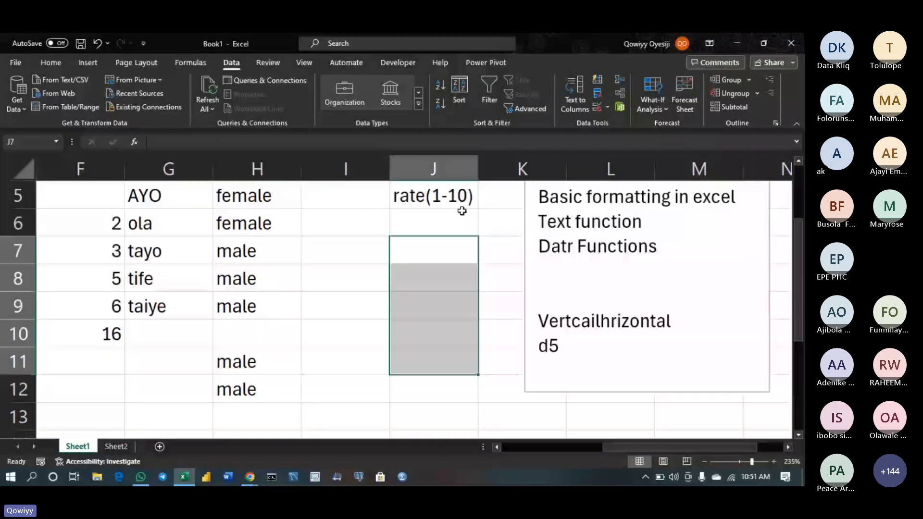
left_click(433, 221)
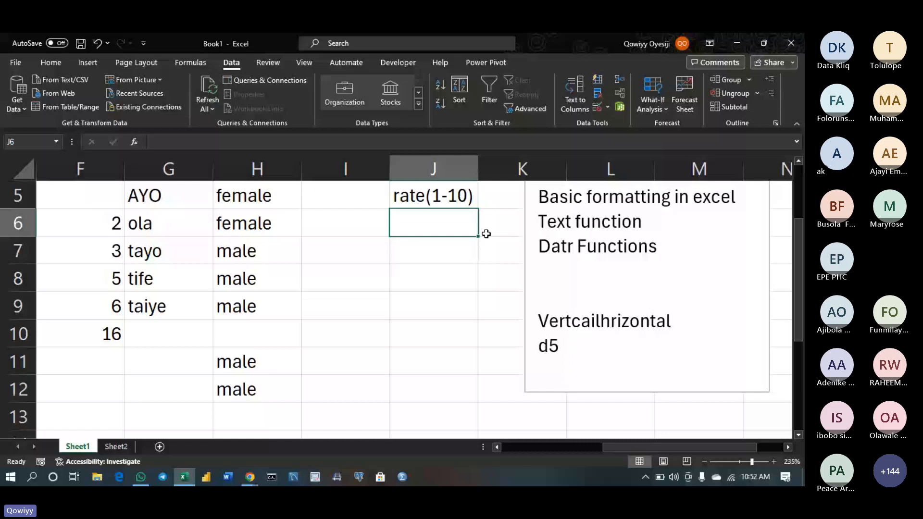
scroll(486, 233, "up", 5)
scroll(687, 265, "up", 1)
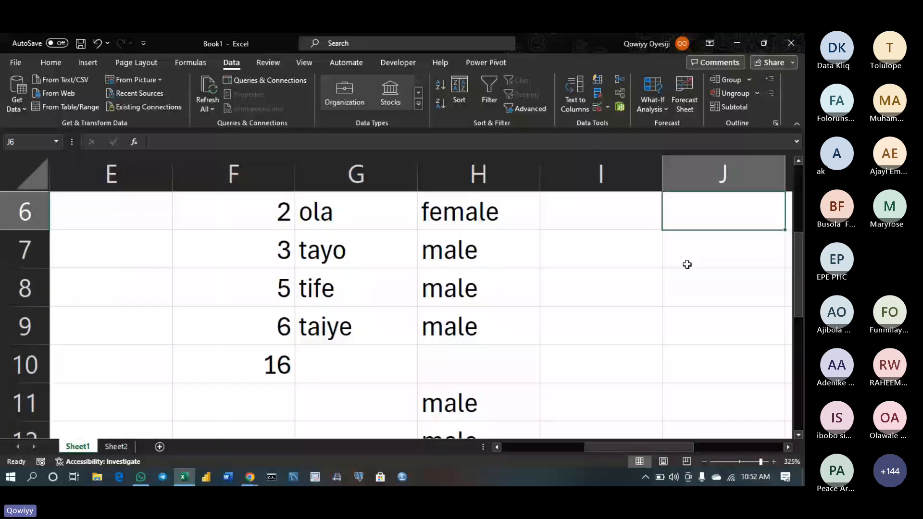
key("Right")
key("Right")
key("Right")
key("Right")
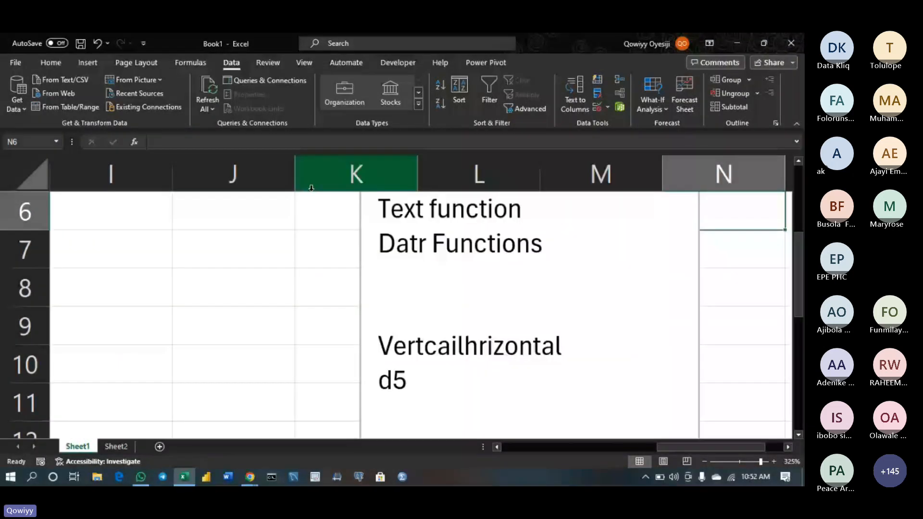
left_click(250, 228)
key("Up")
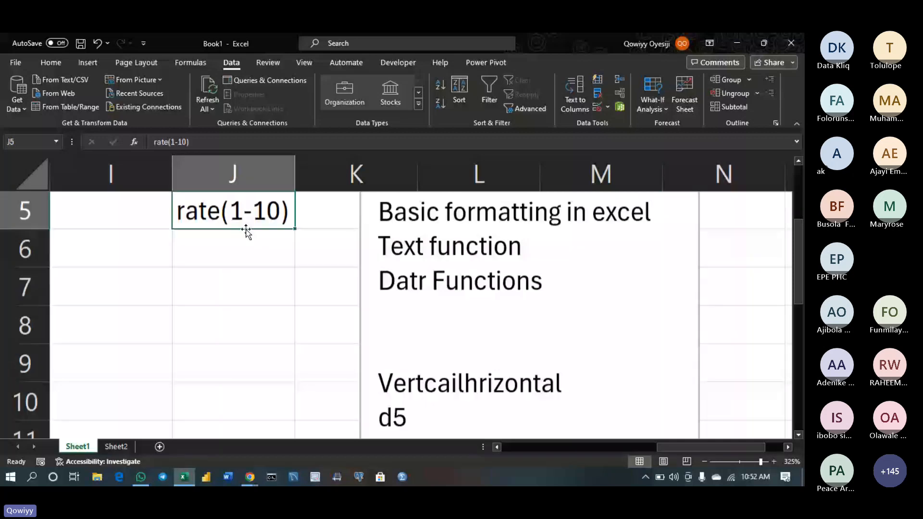
scroll(246, 231, "up", 1)
left_click(287, 301)
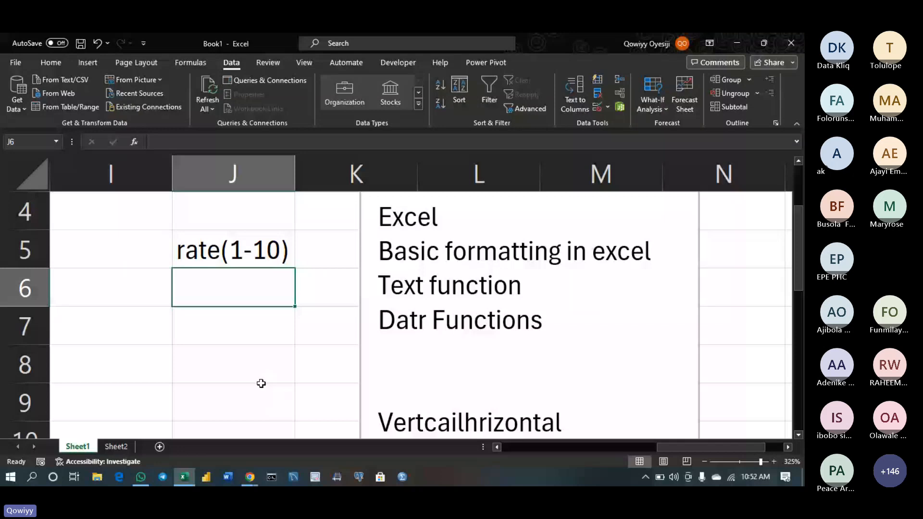
Enter test values 'shss' in J7 and 19 in J8
left_click(246, 327)
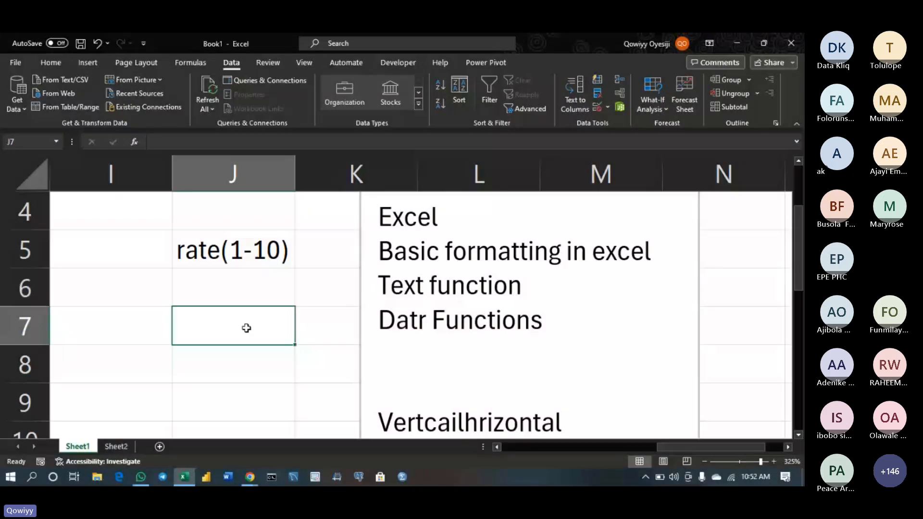
type("shss")
key("Return")
type("9")
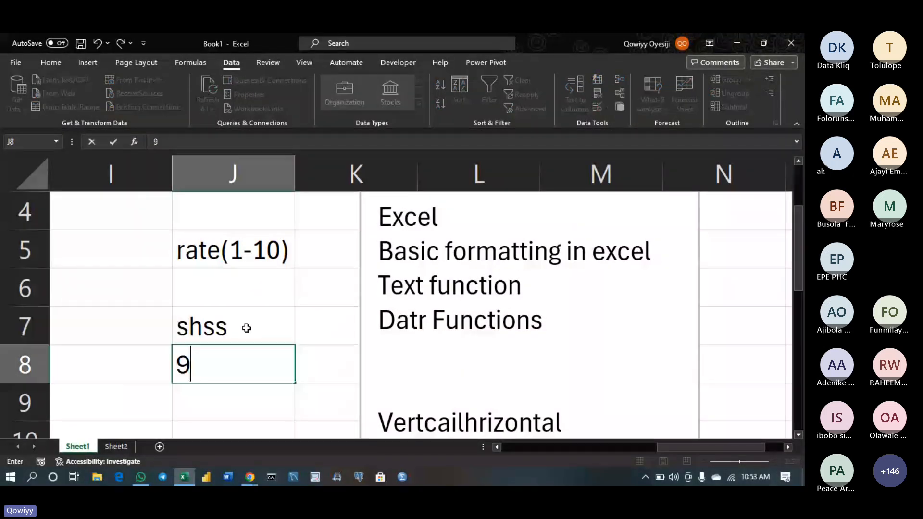
left_click(269, 290)
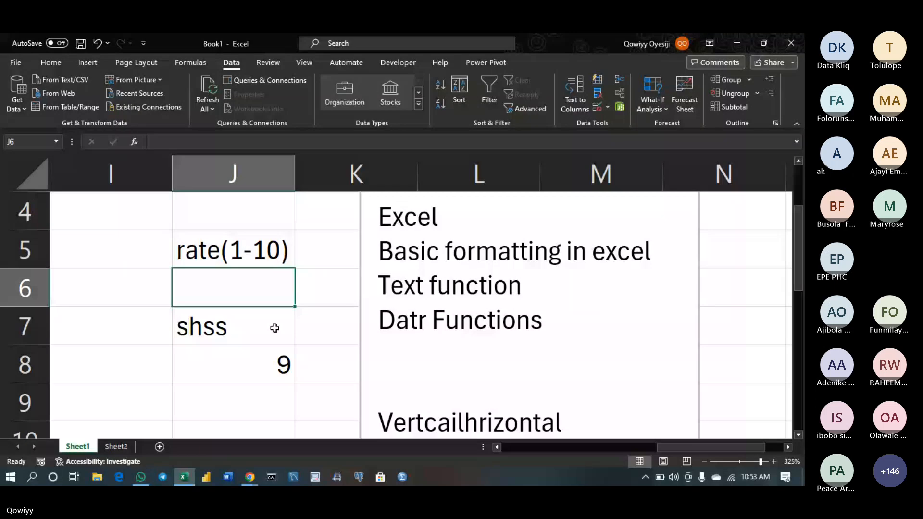
left_click(264, 362)
type("19")
key("Return")
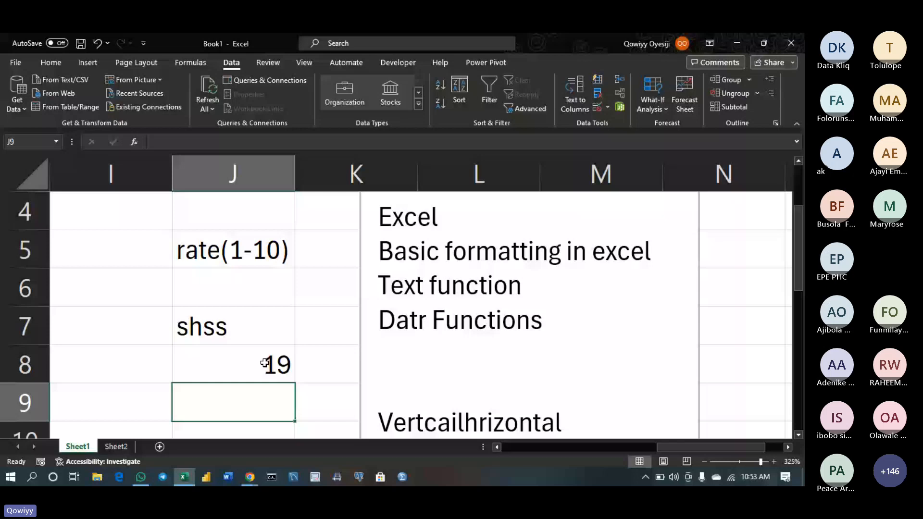
Clear J7:J8 and fill J6's rating rule down through J11
left_click(264, 367)
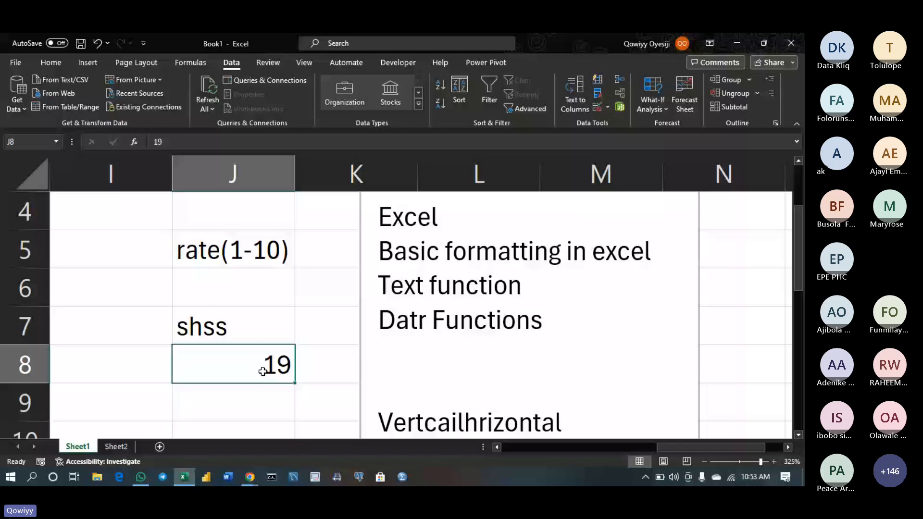
left_click_drag(262, 371, 241, 331)
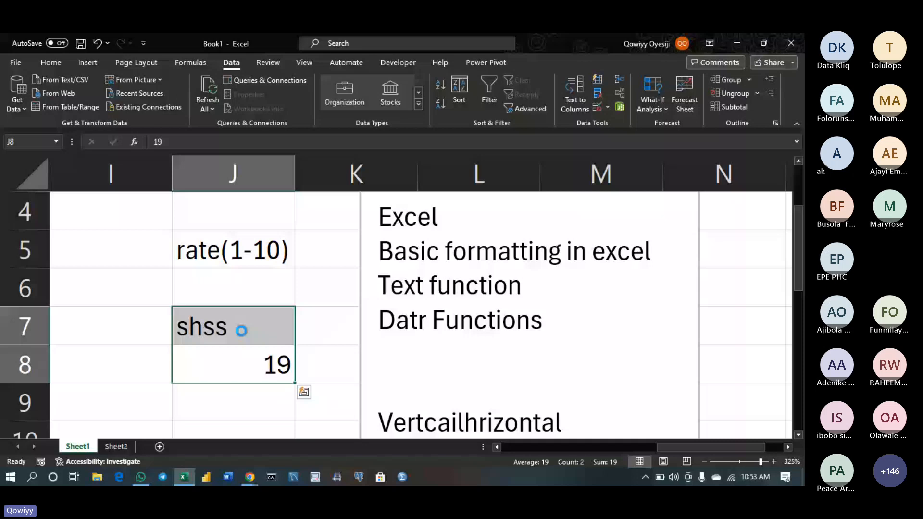
key("Delete")
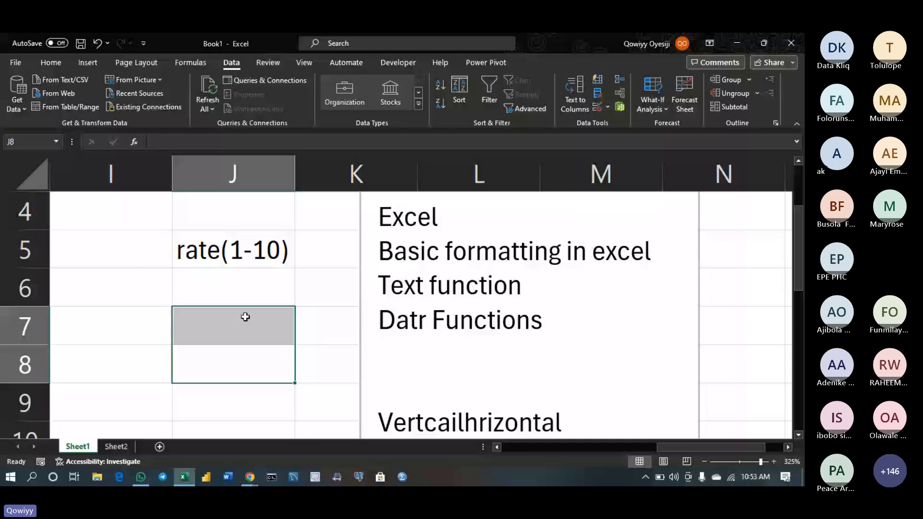
key("Up")
key("Up")
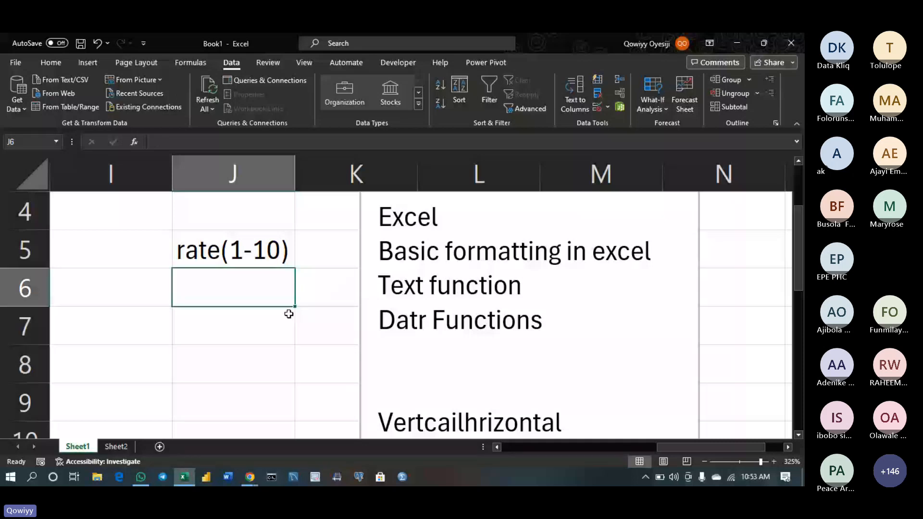
left_click_drag(295, 306, 284, 387)
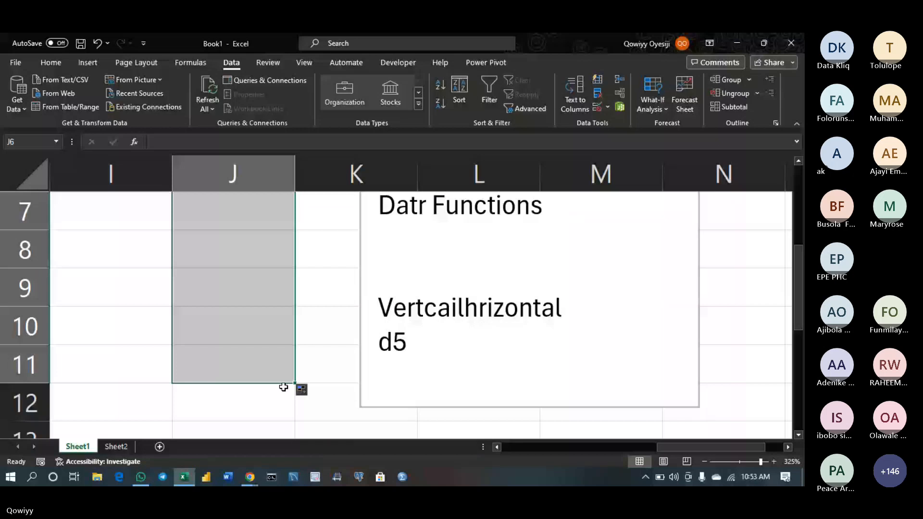
Undo the last action and enter test text 'hsnsk' in J7 to check the rating rule
key("ctrl+z")
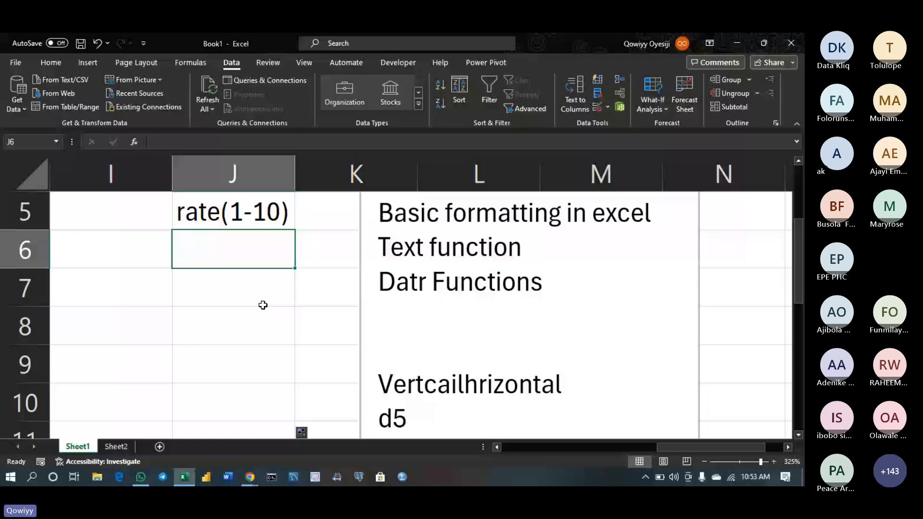
left_click(263, 305)
type("hsnsk")
key("Return")
key("Return")
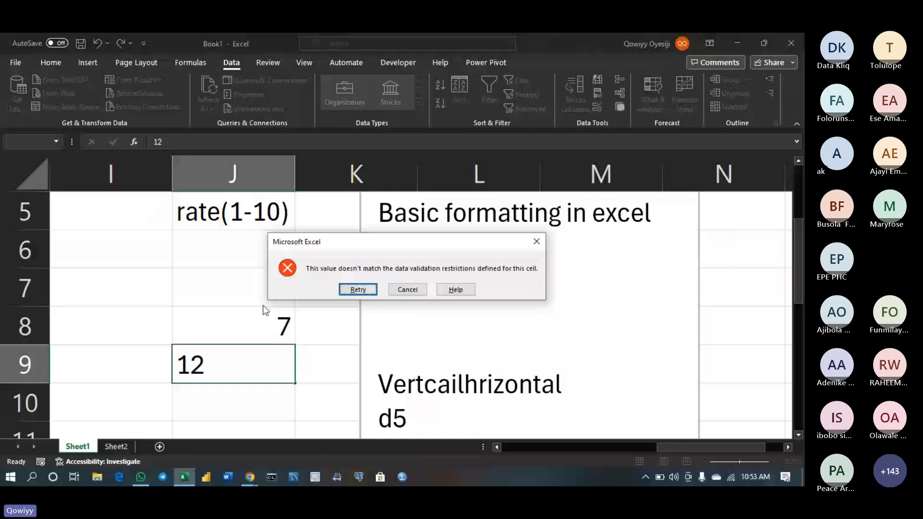
Retry after the validation error and delete the rejected 12 from J9
key("Return")
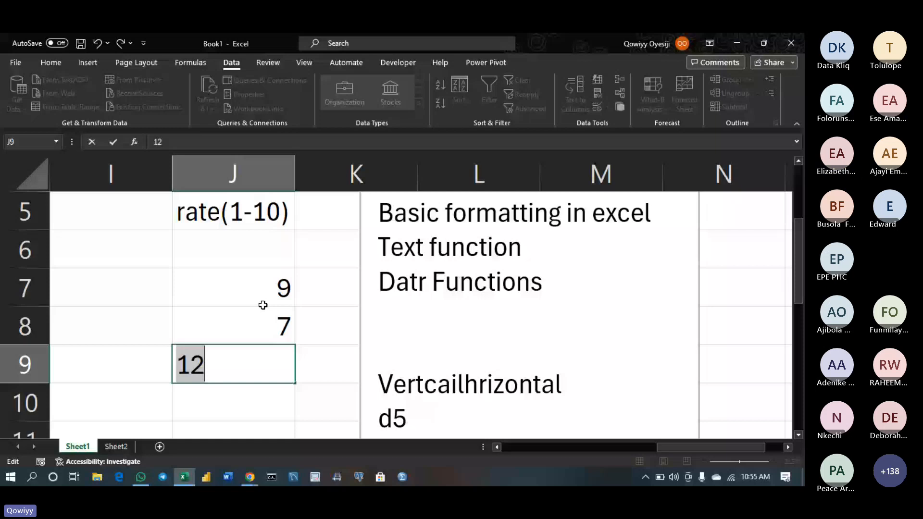
key("BackSpace")
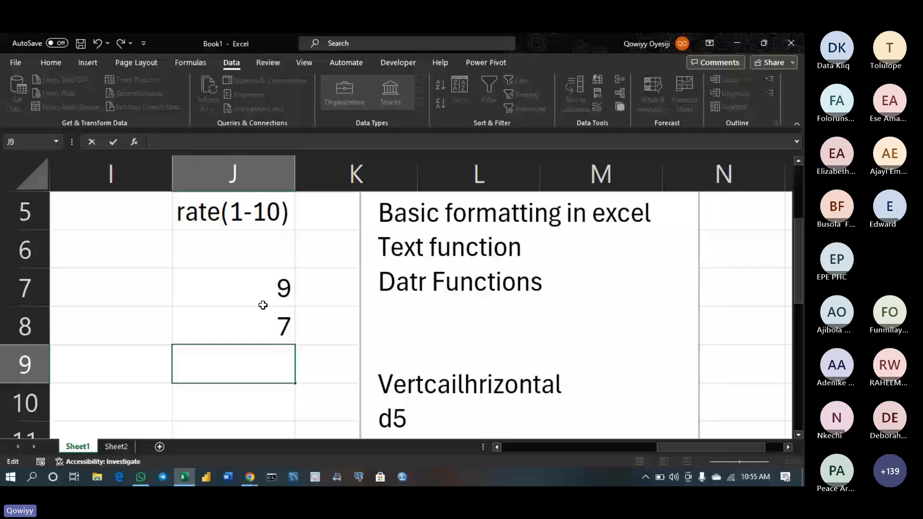
Select I5 beside the gender column, check Sheet2's male/female list, and return to Sheet1
scroll(262, 305, "left", 1)
left_click(111, 291)
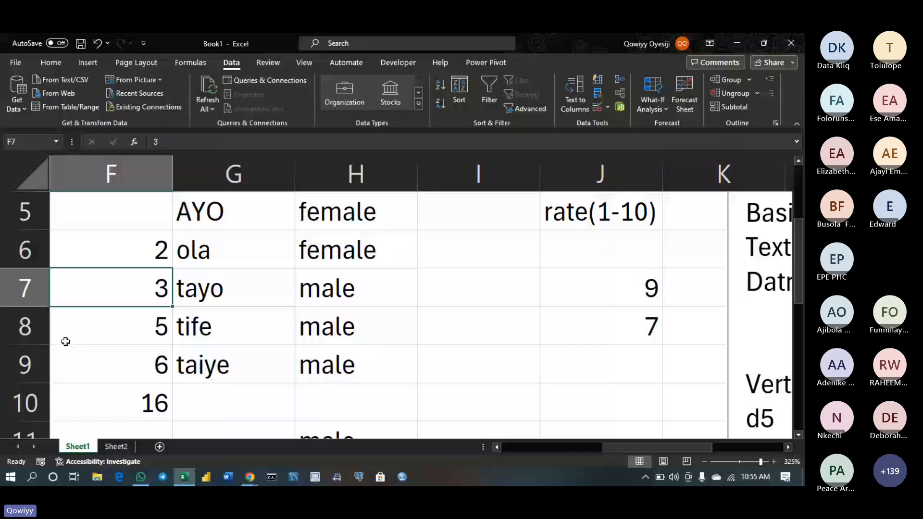
key("Up")
key("Up")
key("Up")
key("Right")
key("Right")
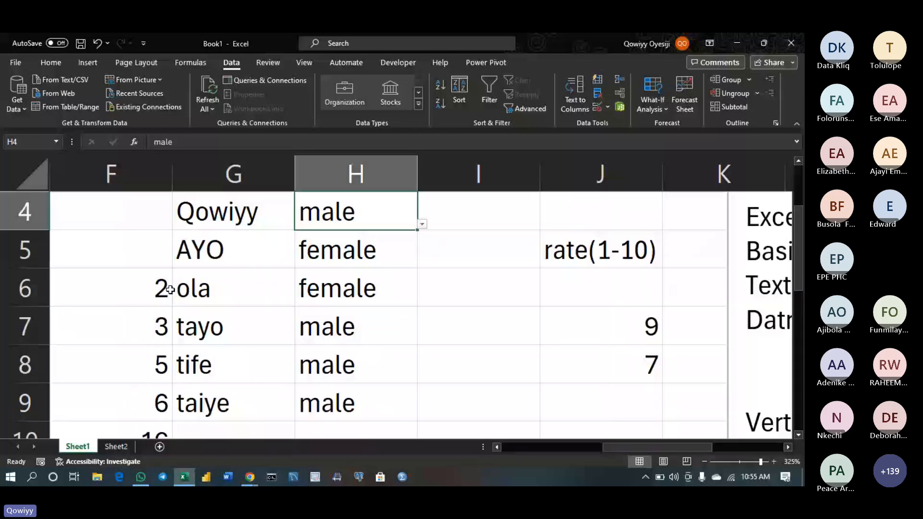
left_click(460, 250)
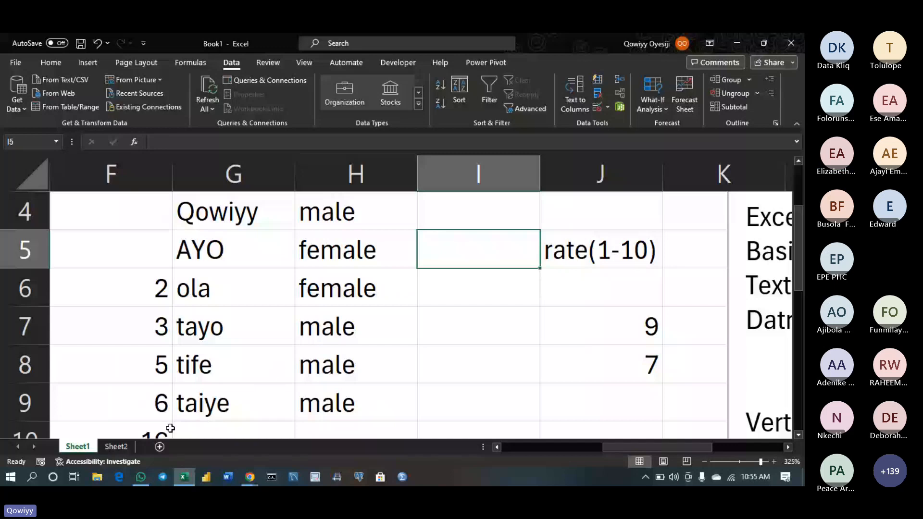
key("ctrl+Page_Down")
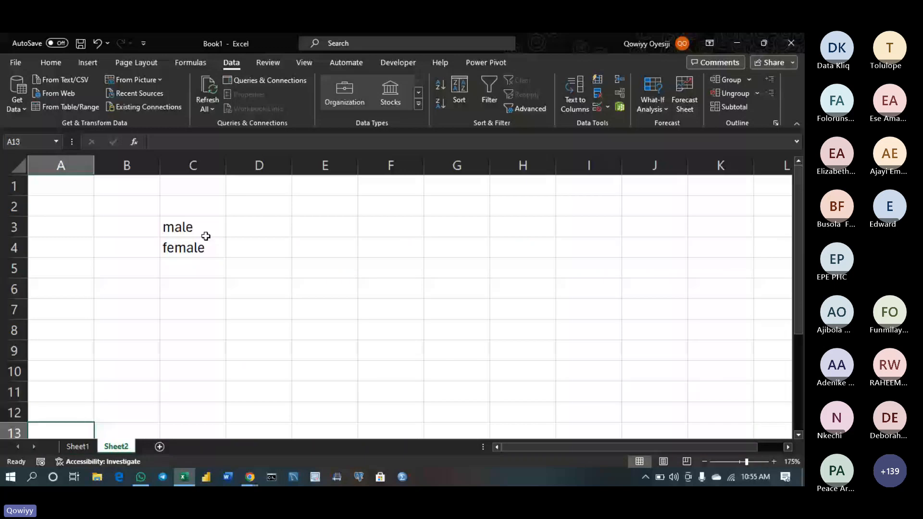
left_click(78, 446)
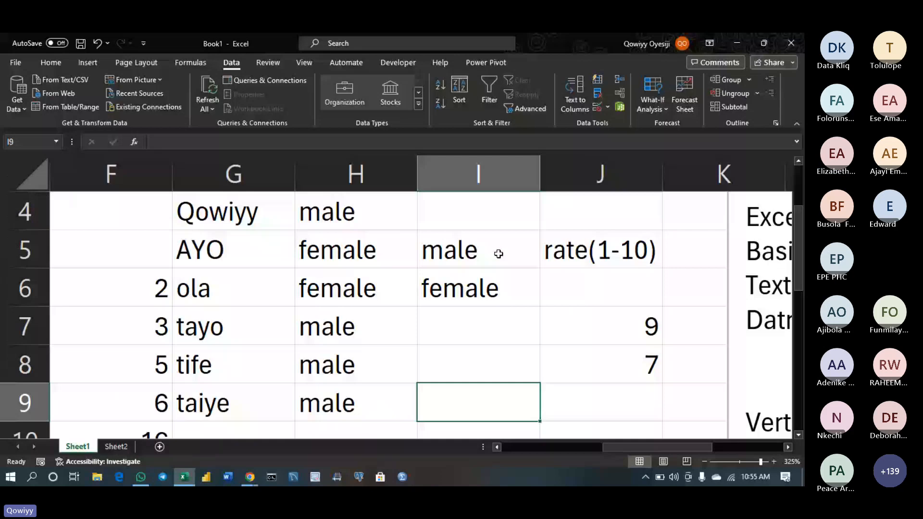
Enter female in F16 and the label 'gender new' in F18
type("gender")
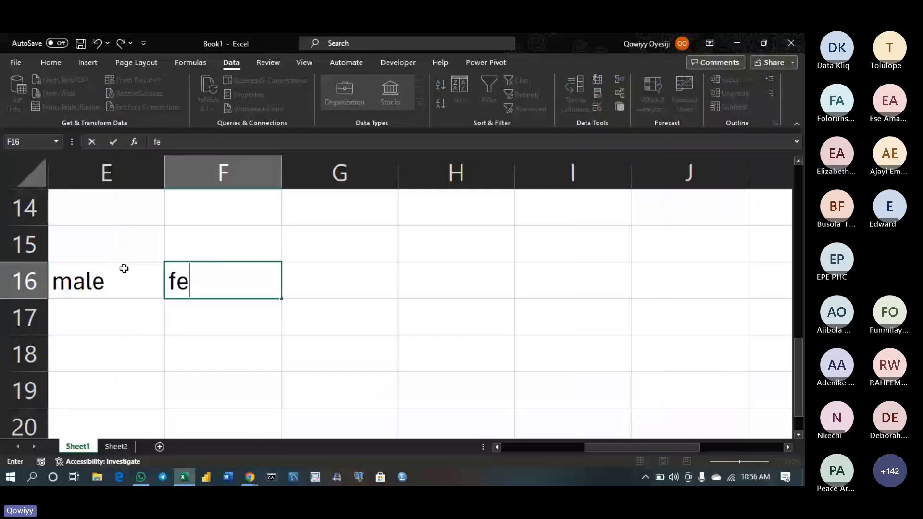
type("male")
key("Return")
key("Return")
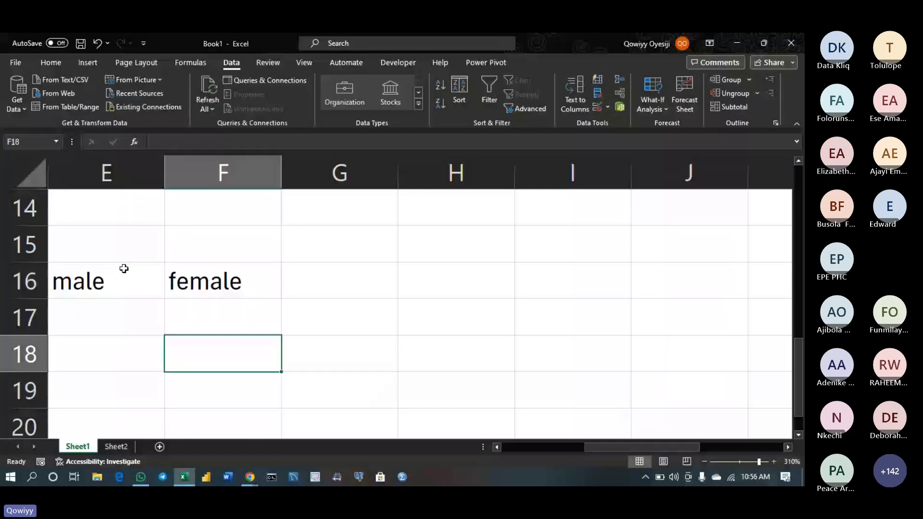
type("gender new")
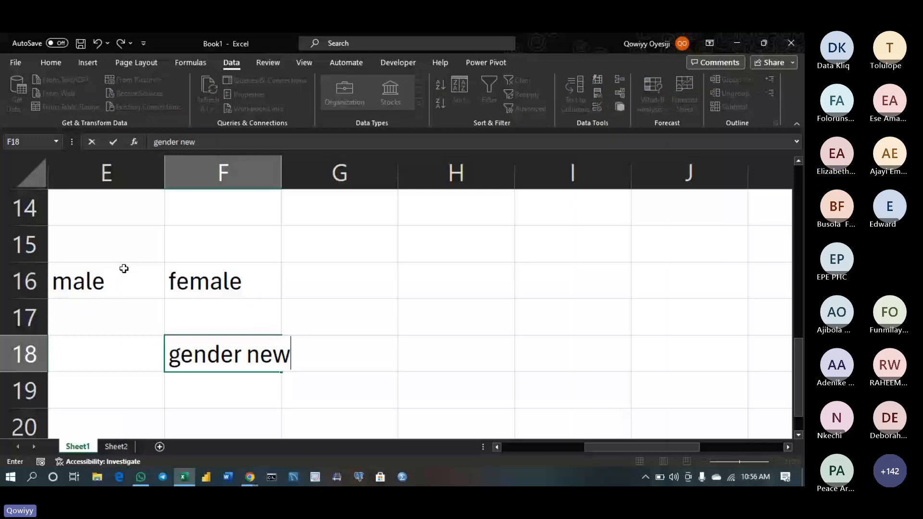
key("Return")
key("Return")
key("Return")
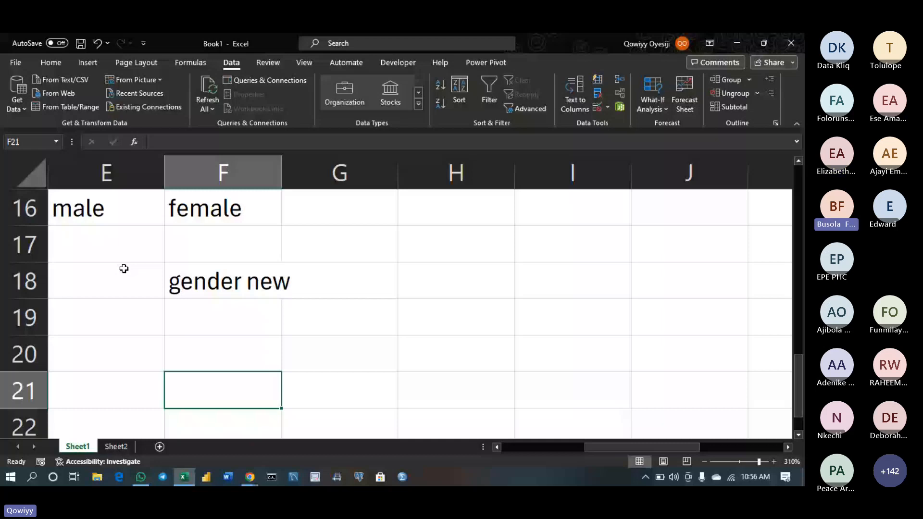
Apply a List validation sourced from E16:F16 (male, female) to cells F19:I19
left_click(195, 318)
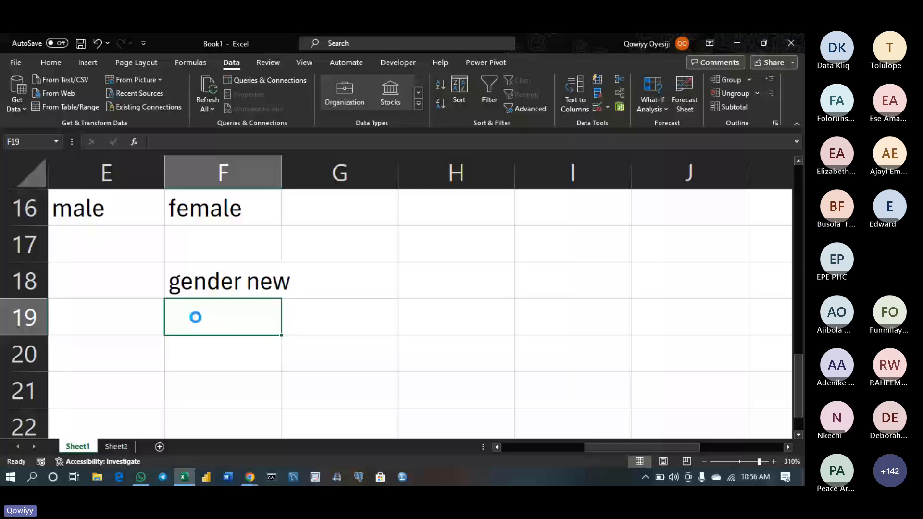
left_click_drag(195, 318, 428, 299)
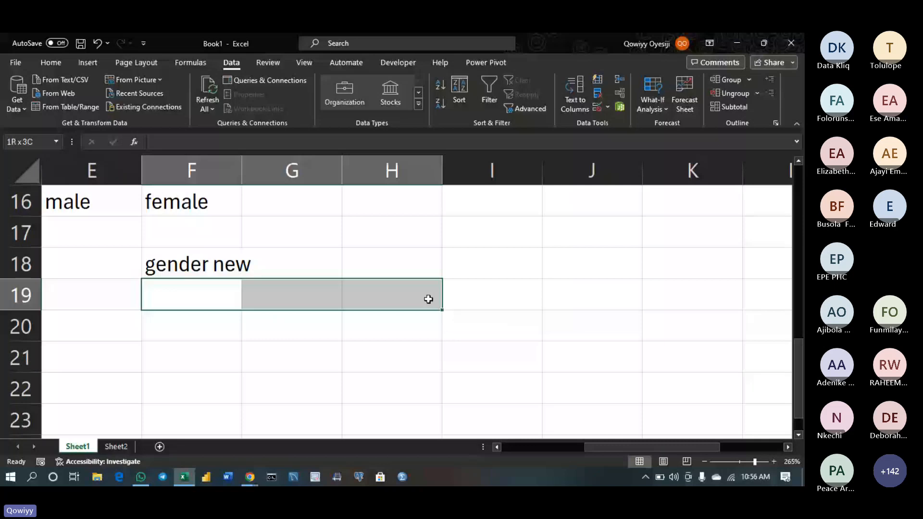
left_click_drag(428, 299, 490, 296)
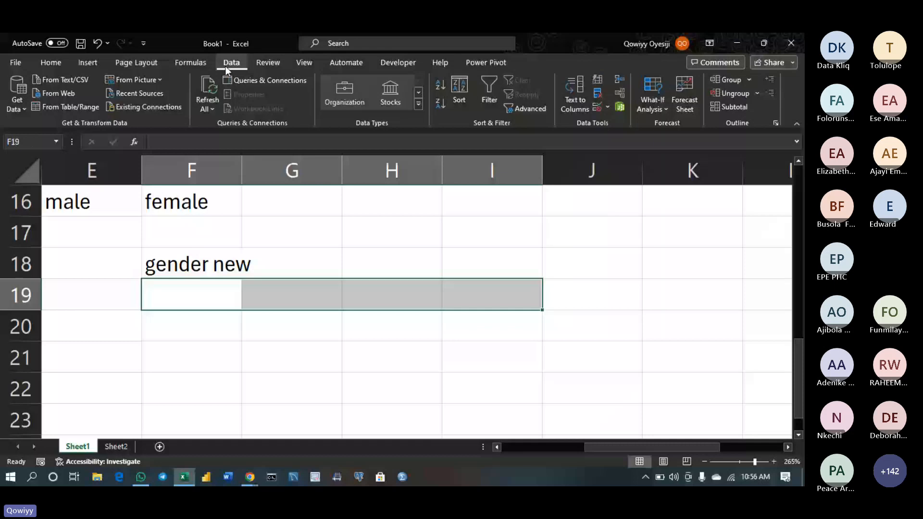
left_click(596, 107)
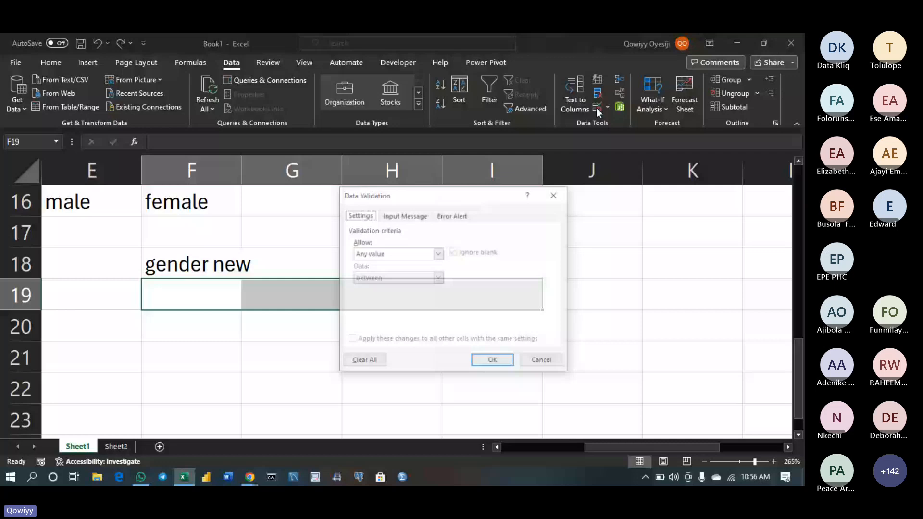
left_click(417, 254)
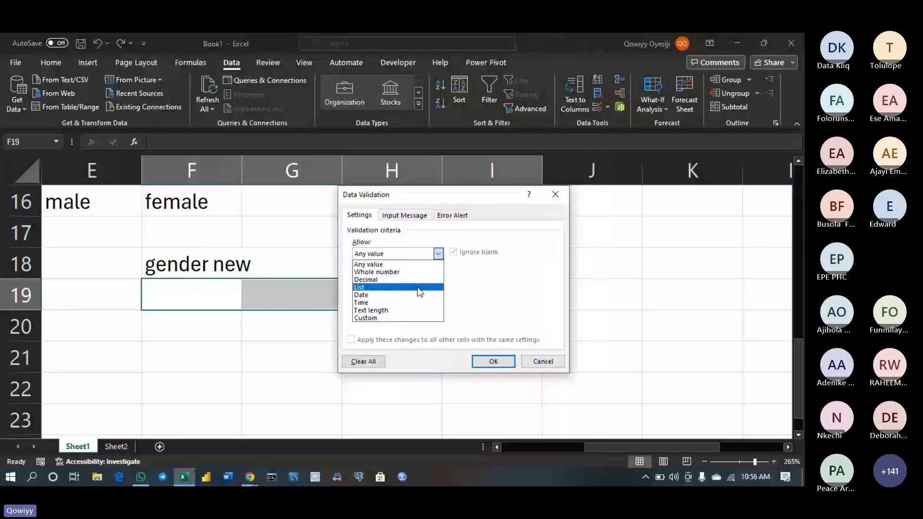
left_click(418, 287)
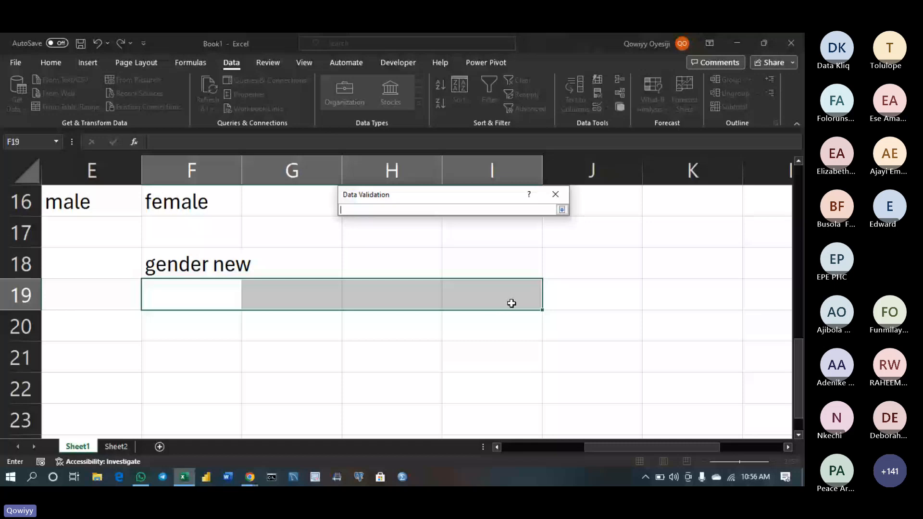
left_click_drag(67, 202, 181, 206)
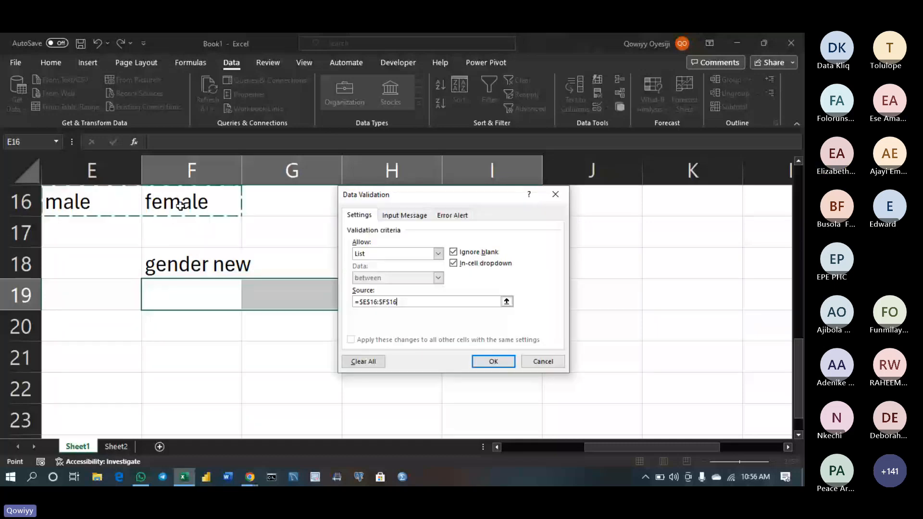
key("Return")
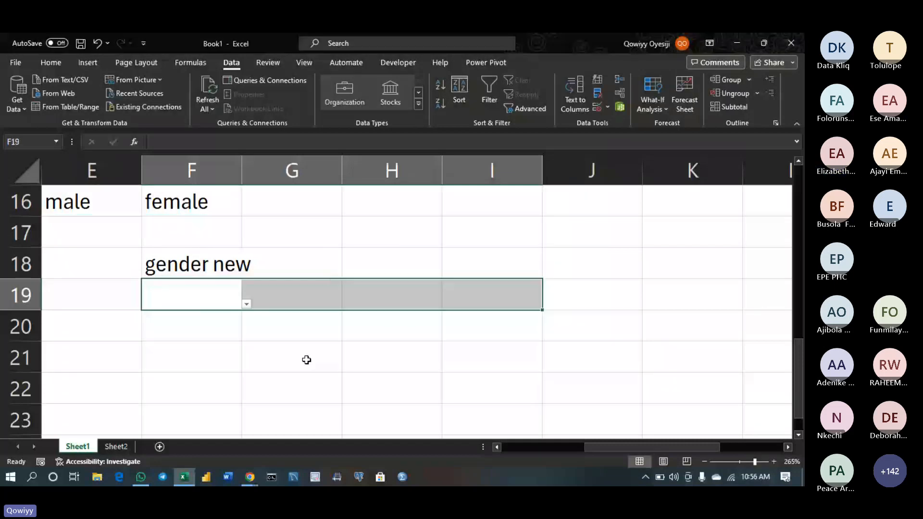
Choose female from the dropdowns in F19 and G19
left_click(246, 304)
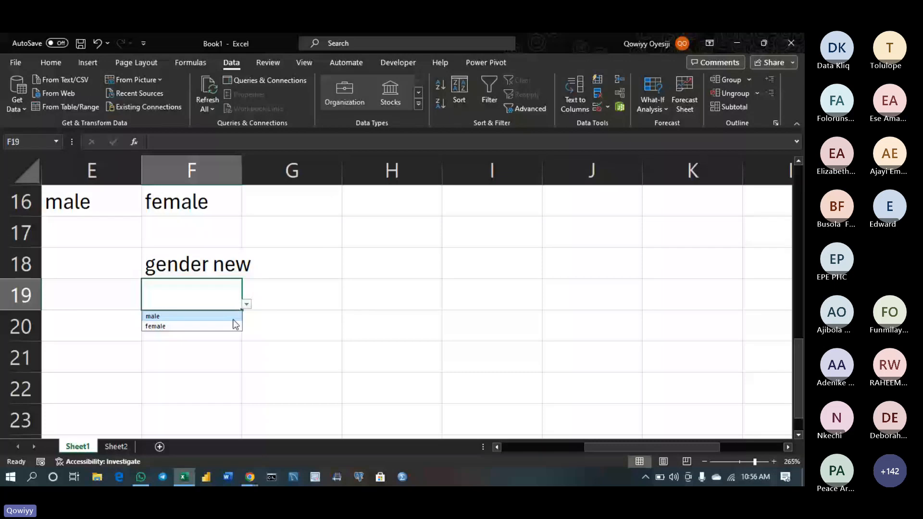
left_click(233, 325)
left_click(308, 297)
left_click(346, 304)
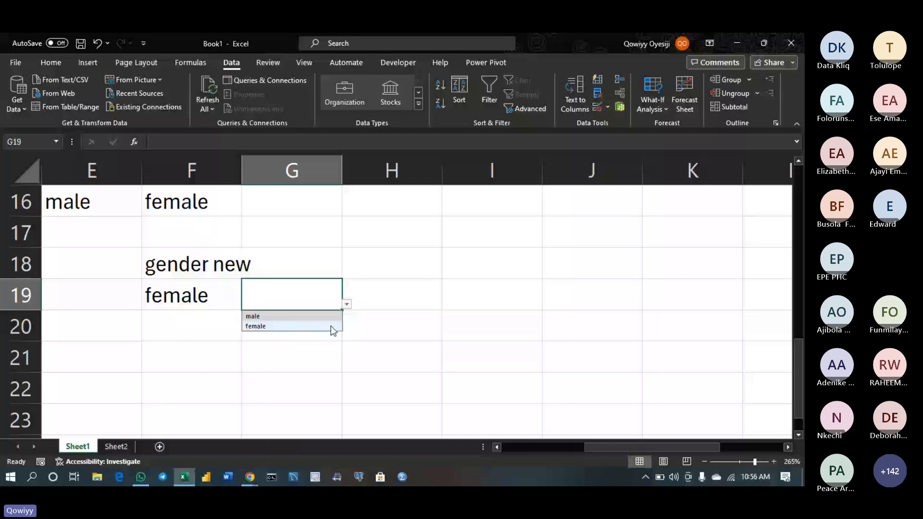
left_click(331, 326)
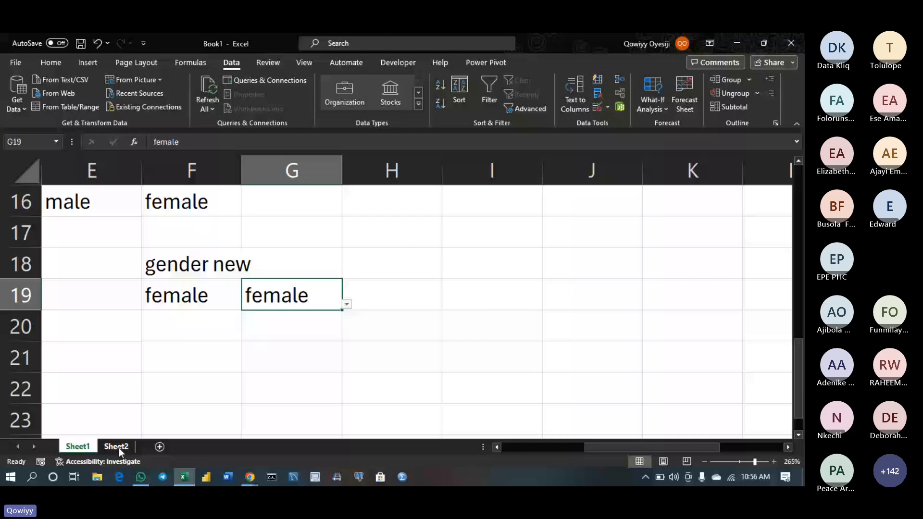
Copy H19's dropdown down into row 20 and select source cells E16:F16
left_click(78, 200)
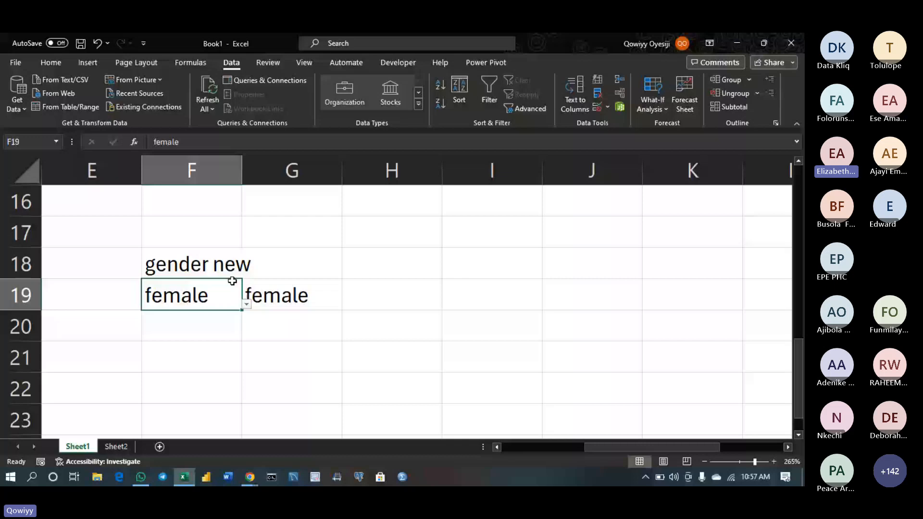
left_click(440, 306)
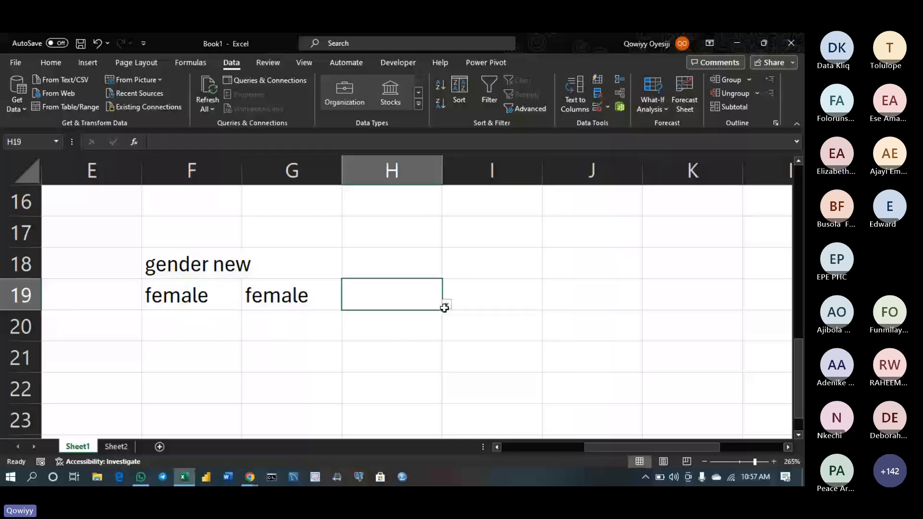
left_click_drag(444, 308, 429, 325)
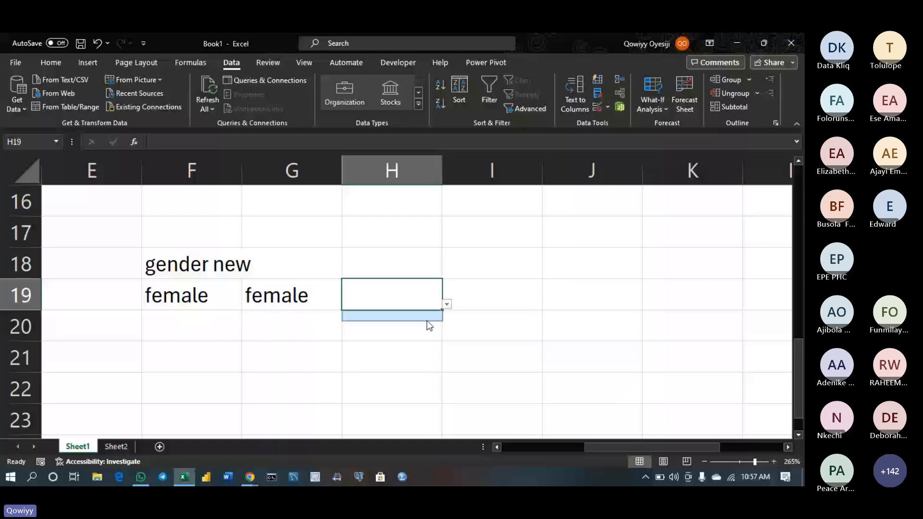
left_click_drag(91, 202, 189, 203)
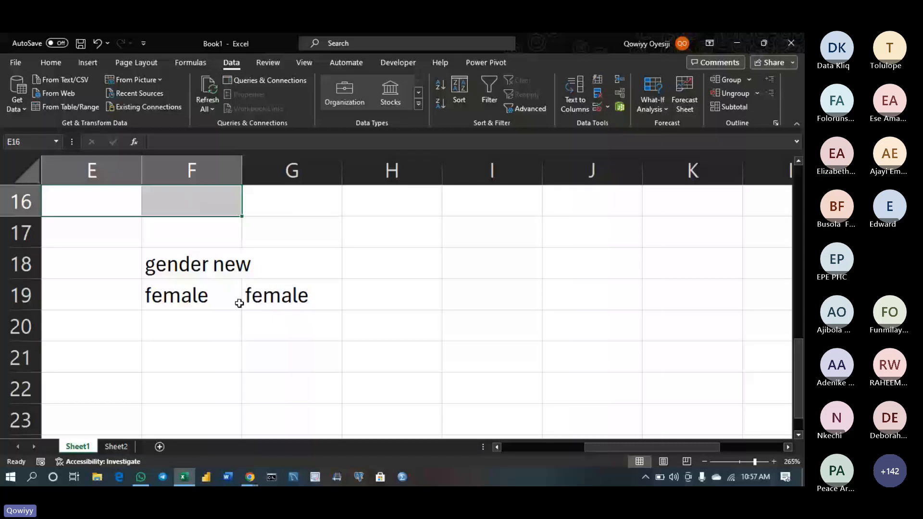
Enter 'lame' in E16 and check F19's dropdown options reflect it
left_click(116, 204)
type("lame")
key("Return")
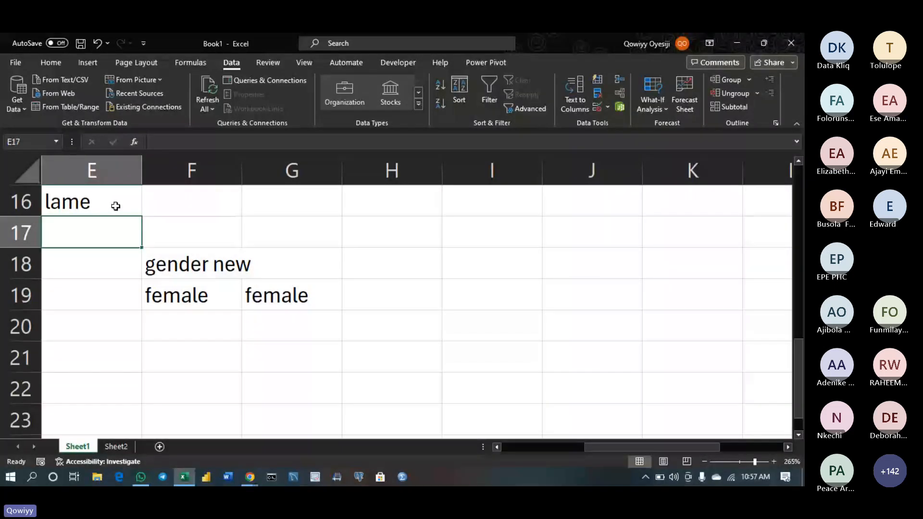
left_click(223, 302)
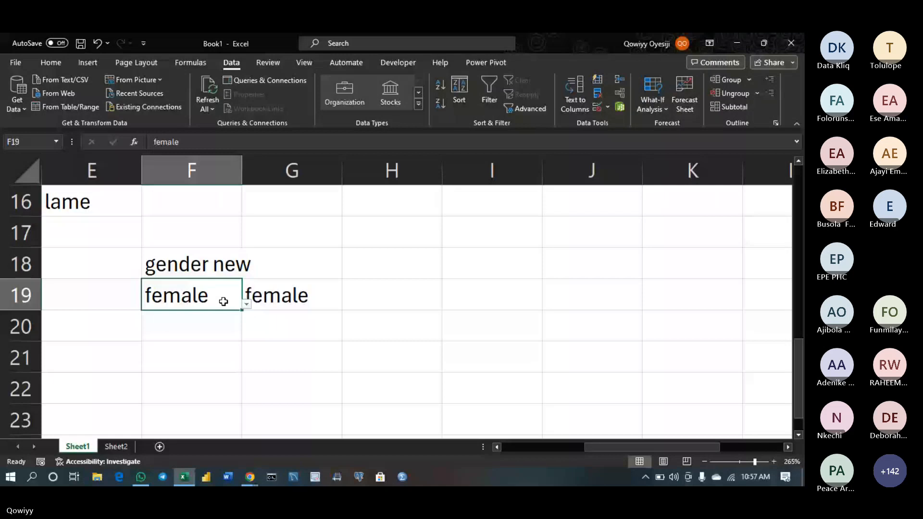
key("alt+Down")
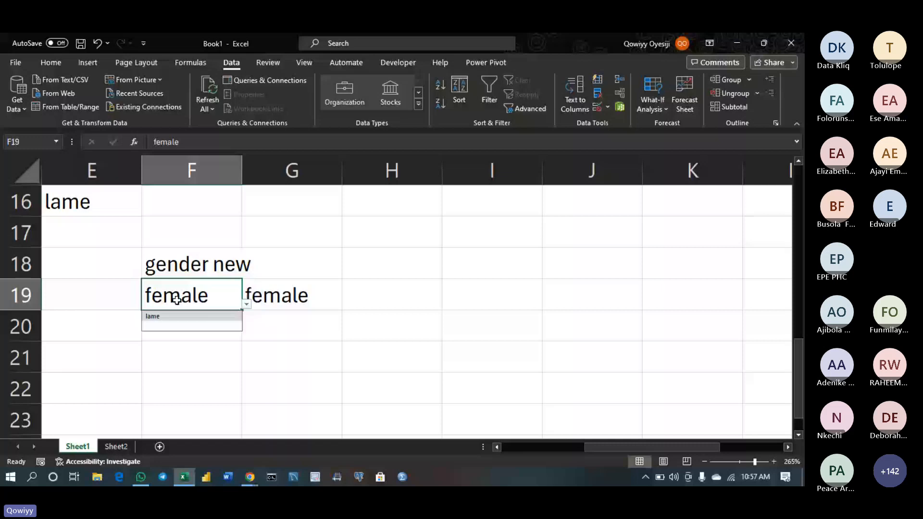
Clear E16, view H19's dropdown options, and switch to Sheet2's gender list
left_click(130, 204)
key("Delete")
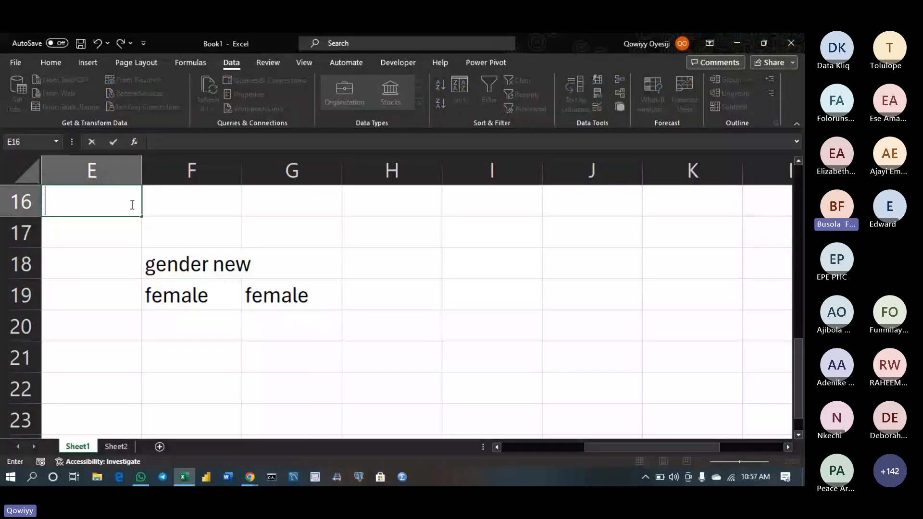
key("Down")
key("Down")
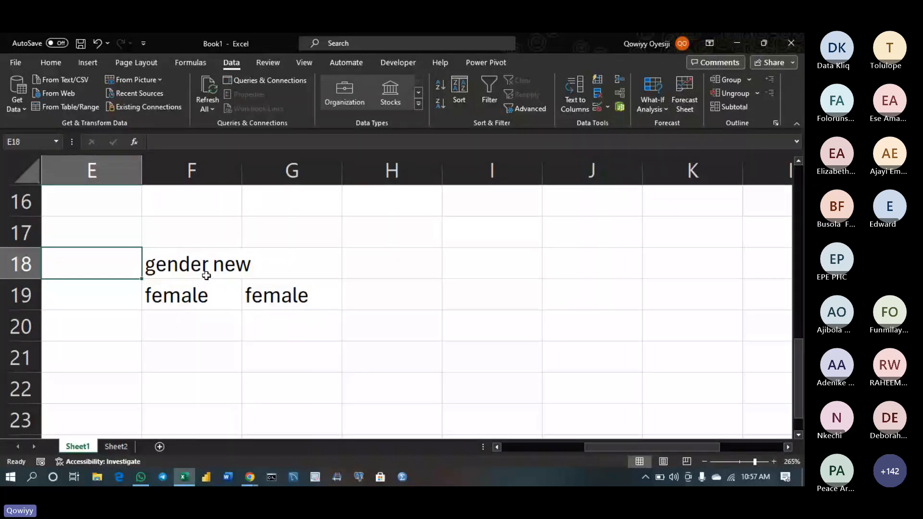
left_click(408, 295)
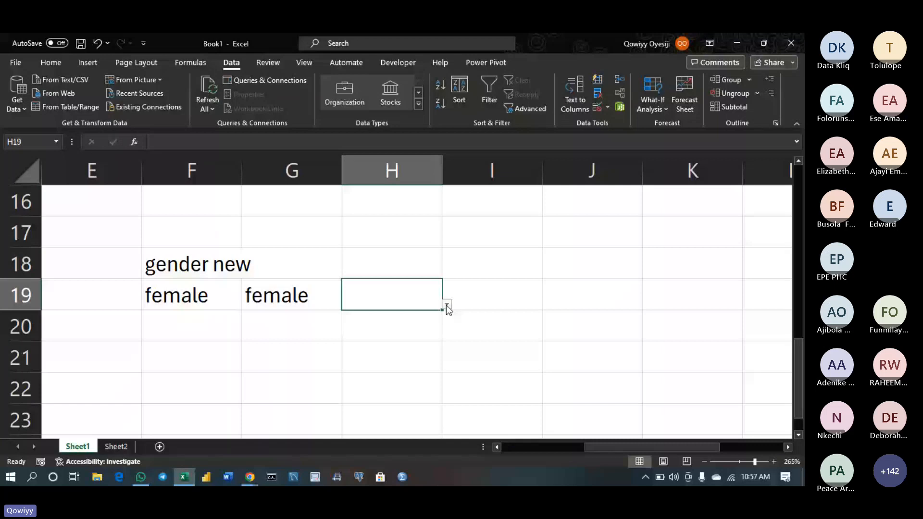
left_click(446, 304)
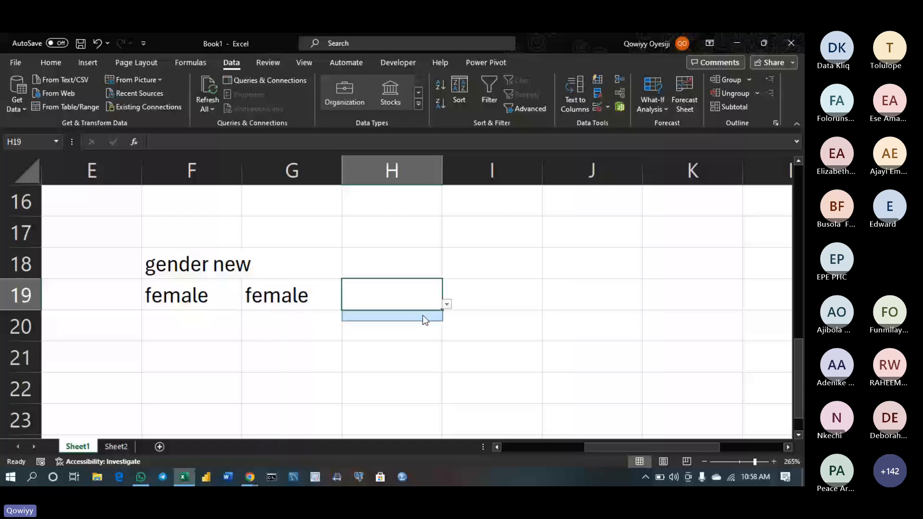
left_click(116, 446)
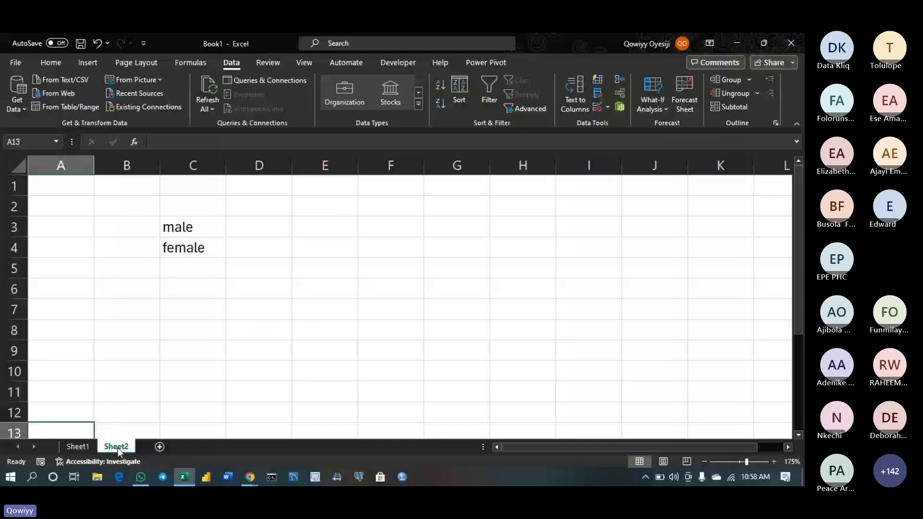
Hide Sheet2, unhide it from the Unhide list, and return to Sheet1
right_click(117, 447)
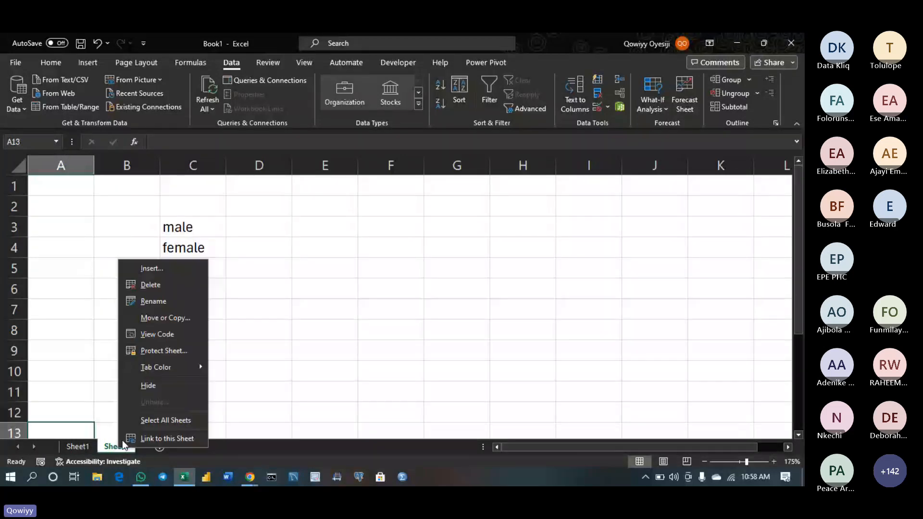
left_click(147, 384)
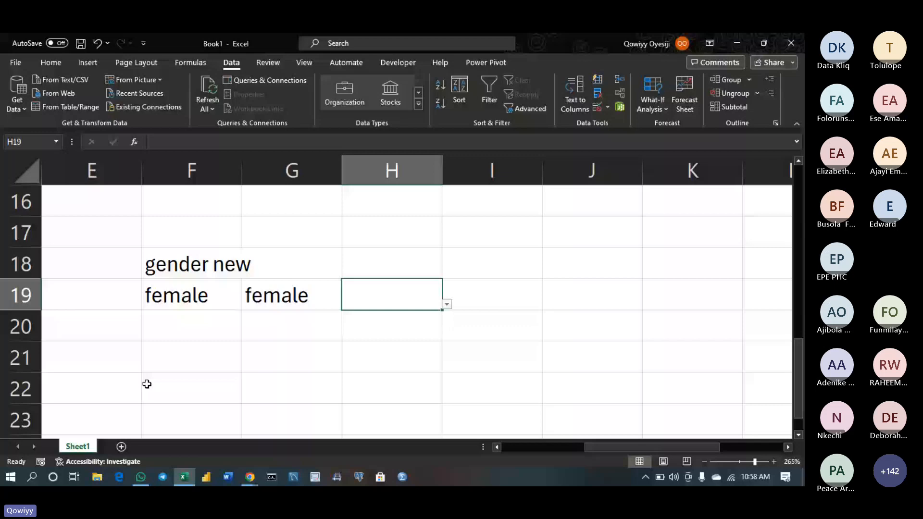
right_click(78, 446)
left_click(107, 424)
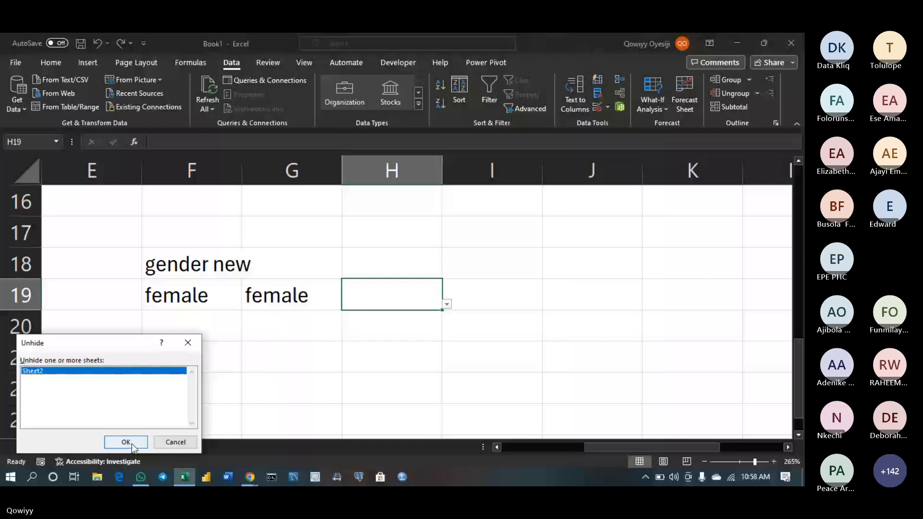
left_click(132, 443)
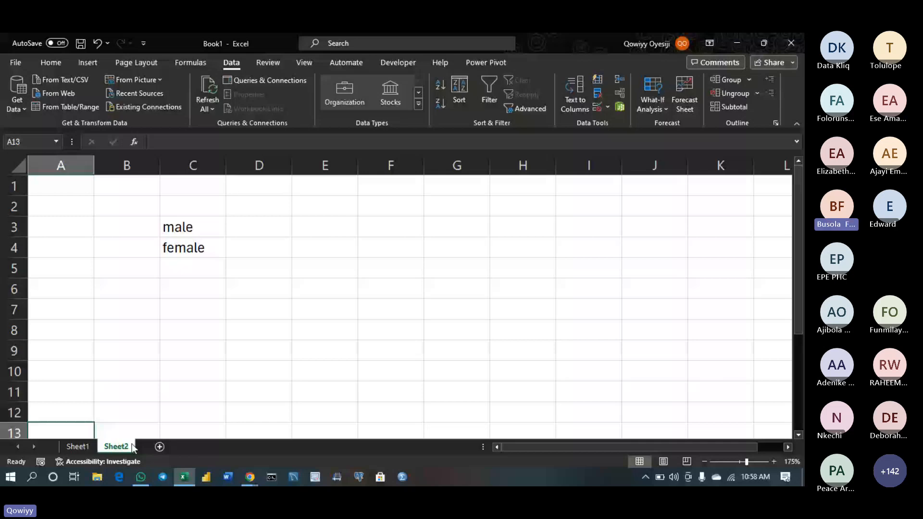
left_click(87, 448)
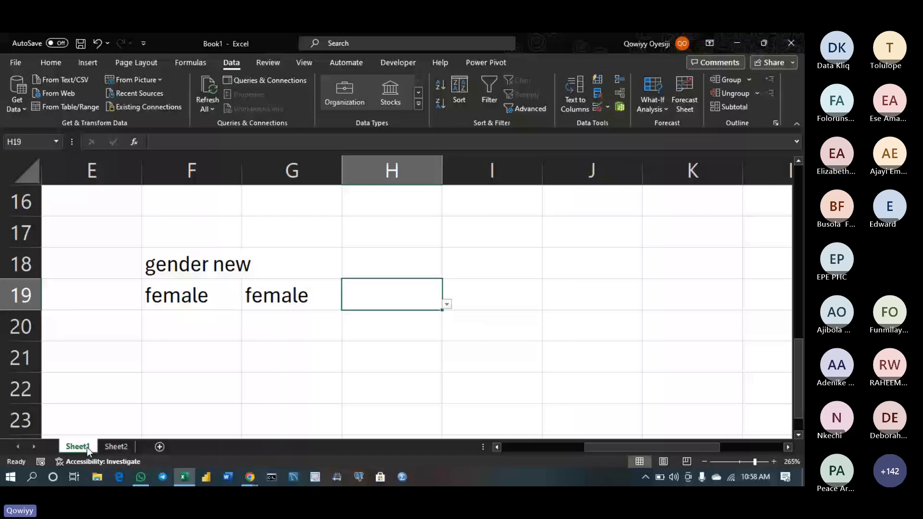
Add a blank Sheet3 and draw an empty text box spanning columns I to K near the top
left_click(160, 447)
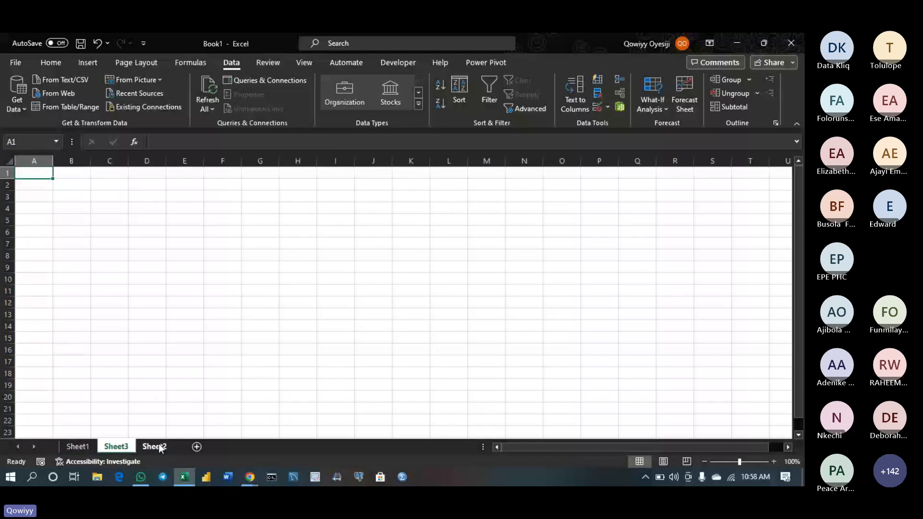
scroll(326, 284, "up", 5)
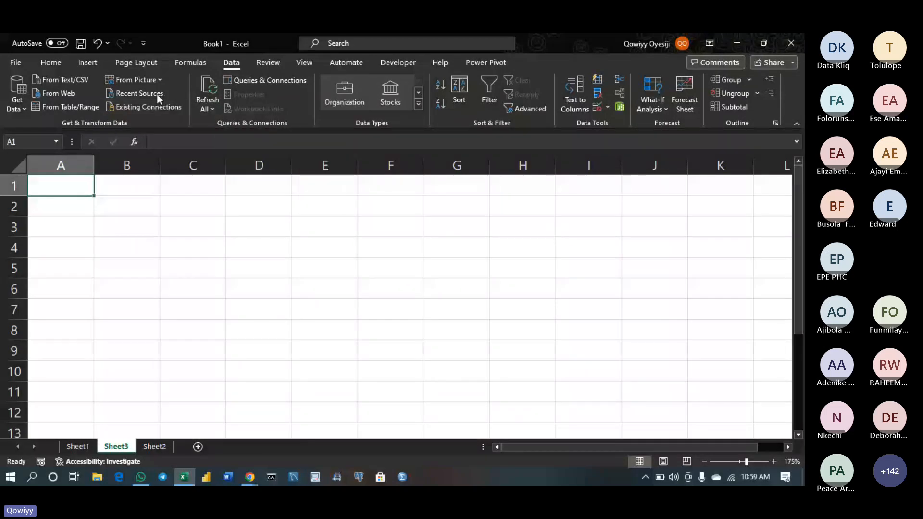
left_click(88, 62)
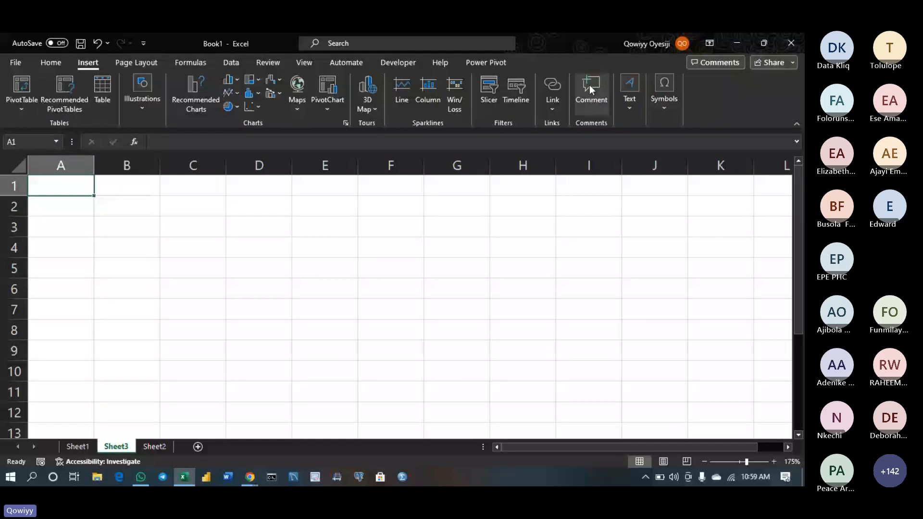
left_click(629, 91)
left_click(633, 144)
left_click_drag(548, 188, 680, 302)
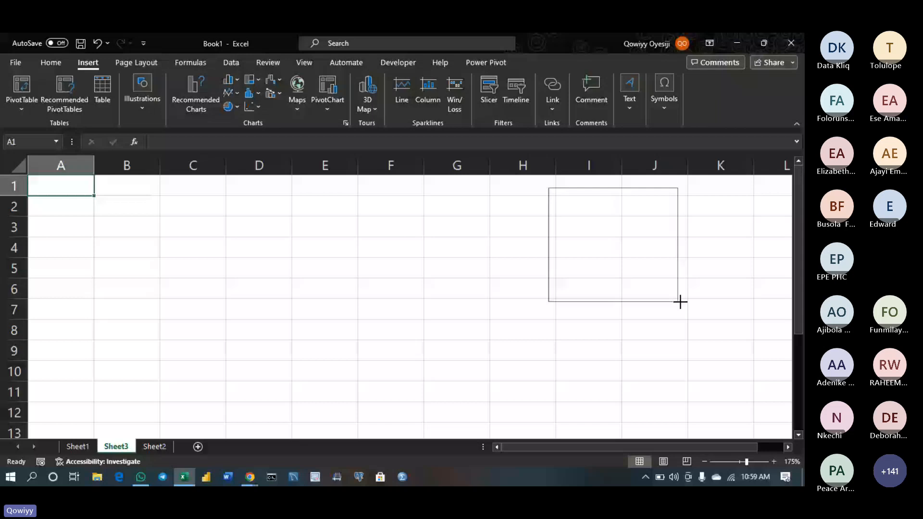
left_click_drag(680, 301, 766, 337)
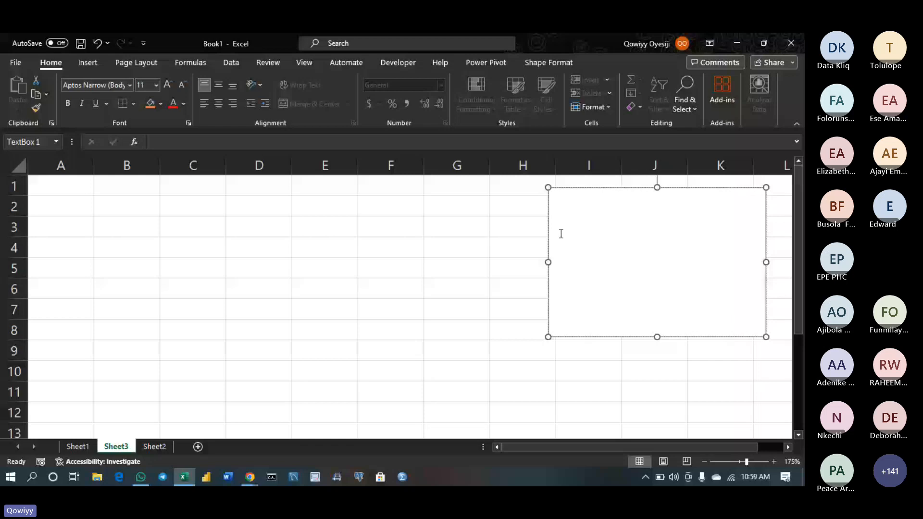
Clear the stray text from the text box and enter 'case function' as the first line
type("hsnns  do these")
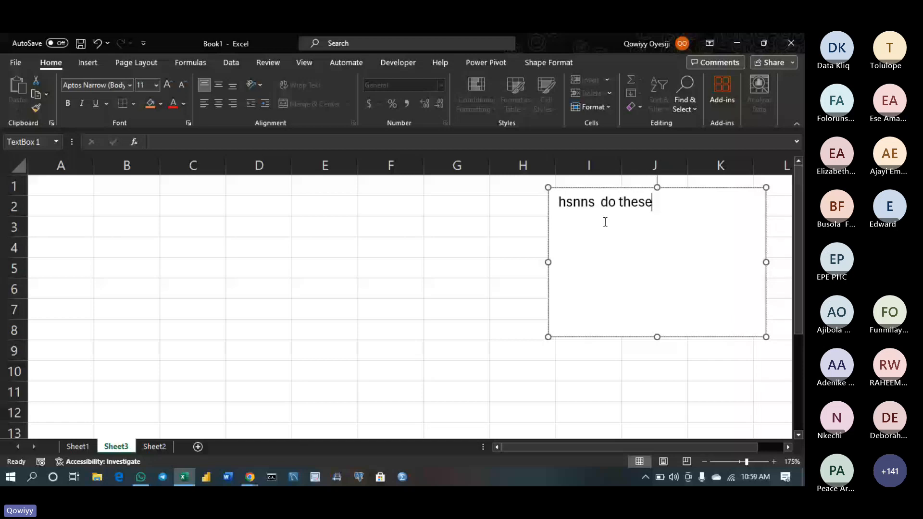
key("ctrl+a")
key("BackSpace")
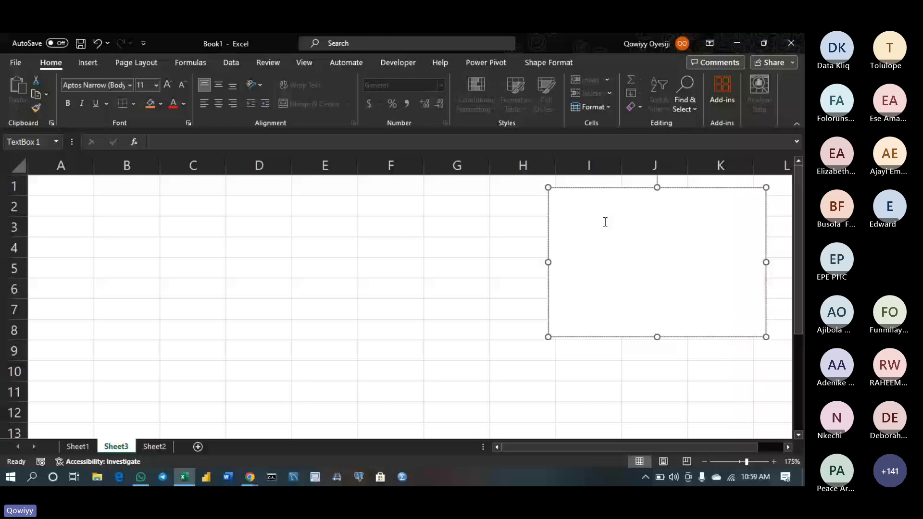
type("case function")
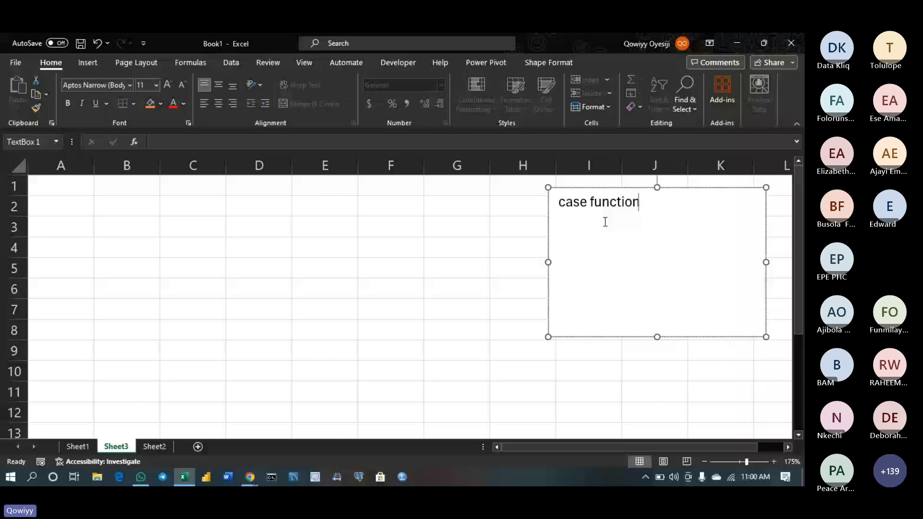
key("Return")
Add the lines 'clean (trim function)', 'split' and 'len' below it
type("clean (trim funct")
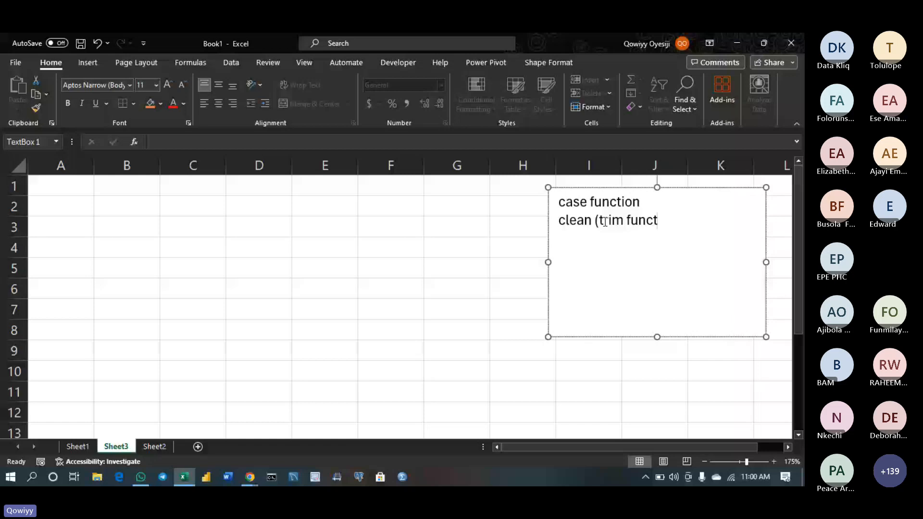
type("ion0")
key("BackSpace")
type(")")
key("Return")
type("len")
key("Return")
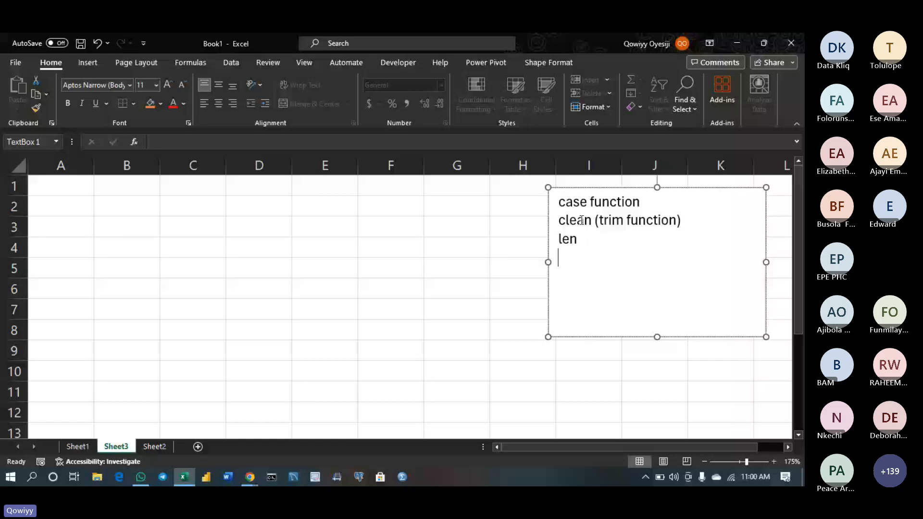
left_click(557, 239)
type("spli")
key("Return")
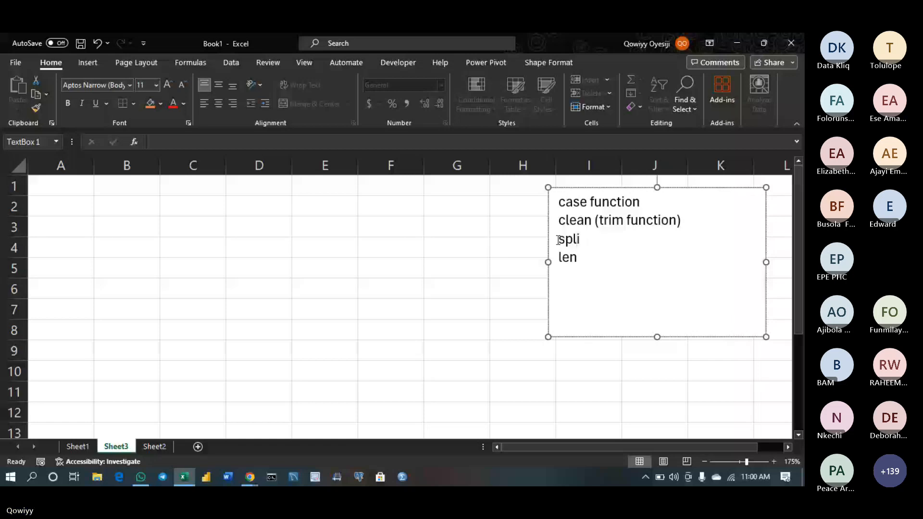
type("t")
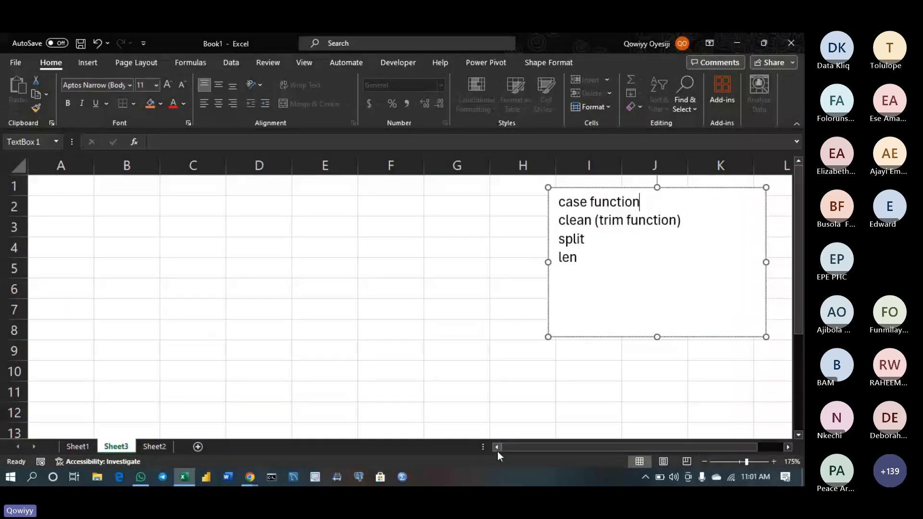
Enter the first two mixed-case sample names in A3 and A4
left_click(73, 226)
type("thiA")
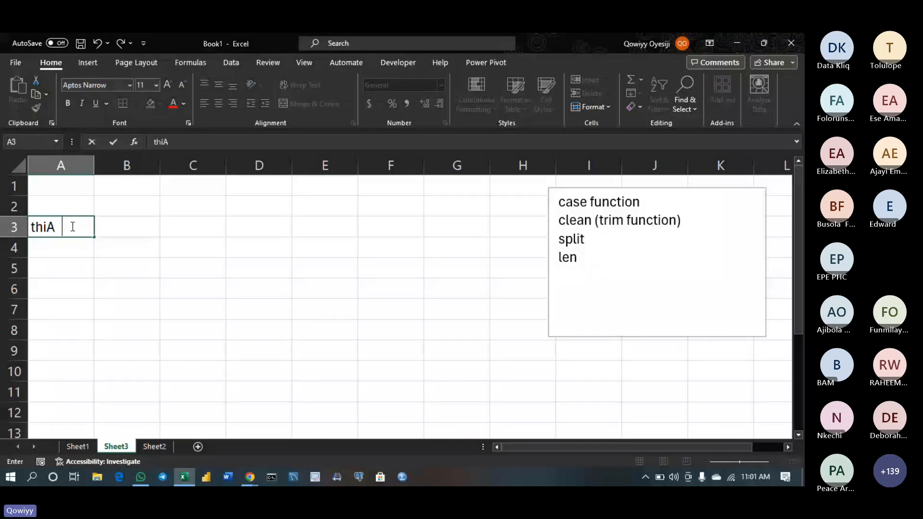
key("BackSpace")
type("go SilVA")
key("Return")
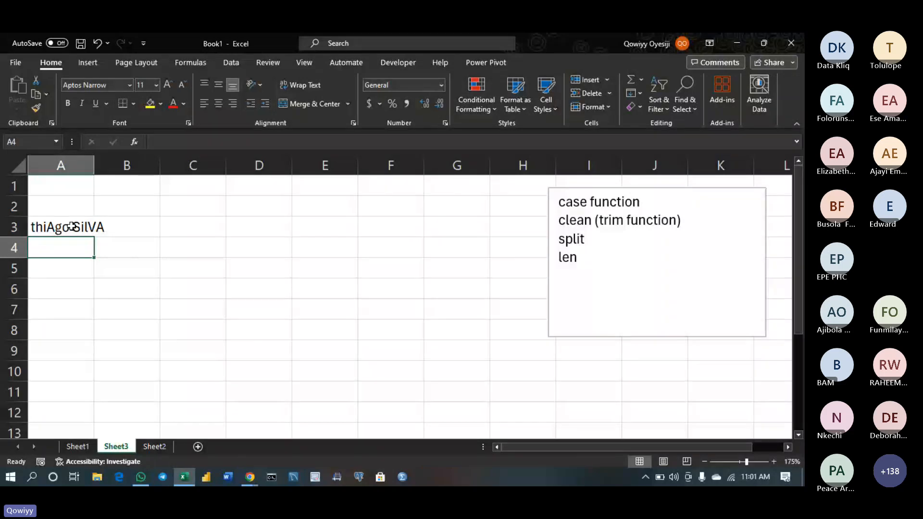
type("liO")
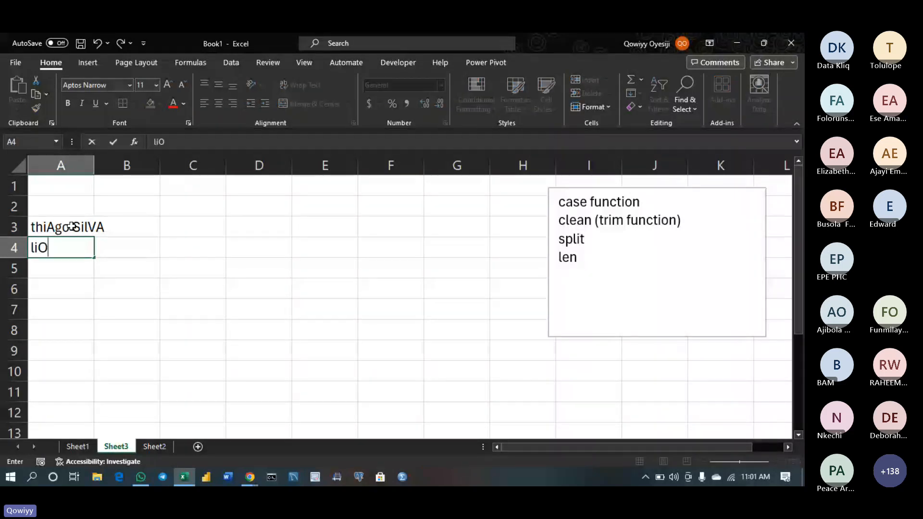
type("NEL mezs")
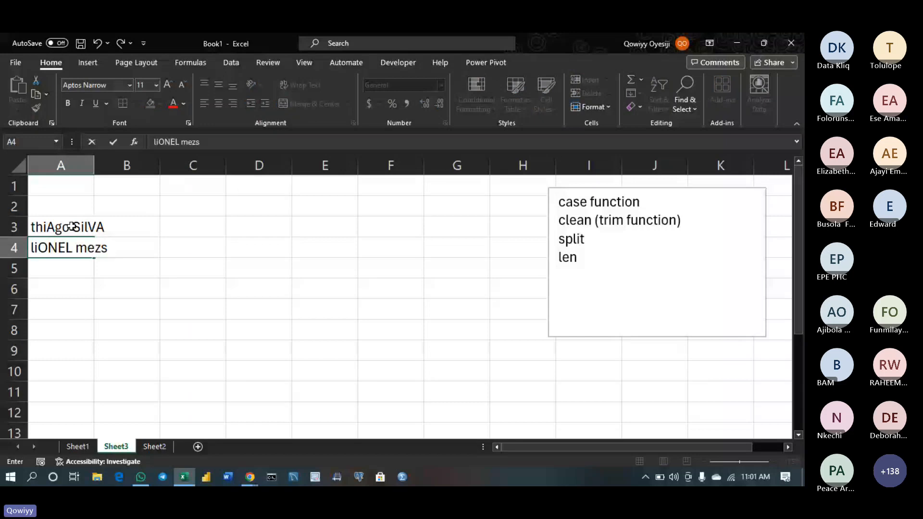
key("BackSpace")
key("BackSpace")
type("sl")
key("BackSpace")
type("SI")
key("Return")
Widen column A, enter mixed-case names in A5 and A6, and begin the fifth in A7
left_click_drag(94, 161, 123, 161)
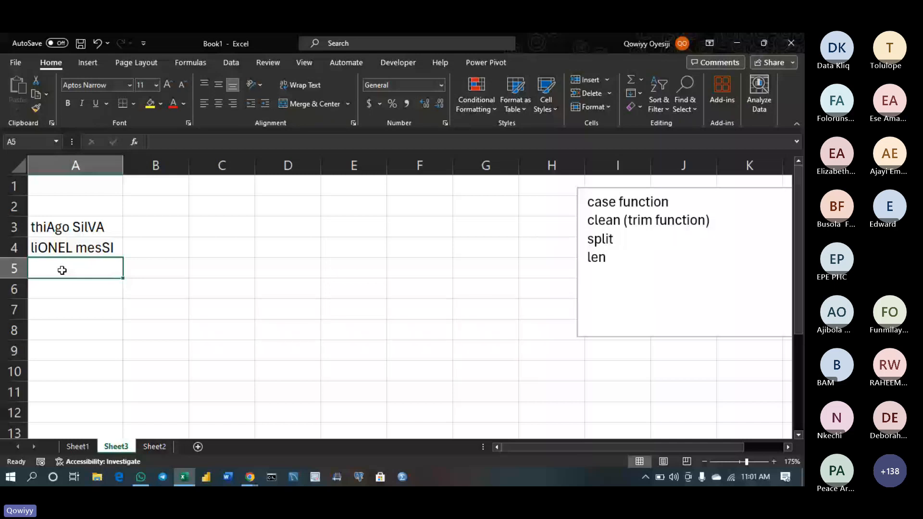
type("R")
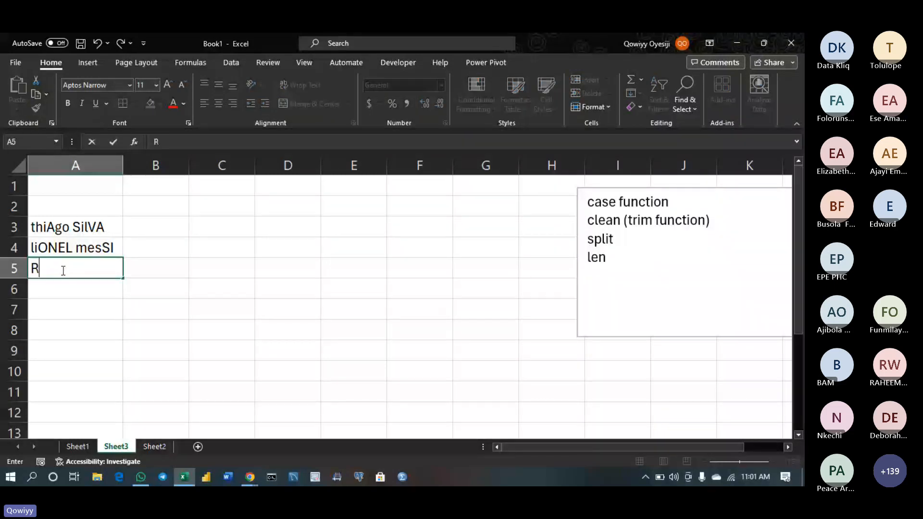
type("EECE JAMES")
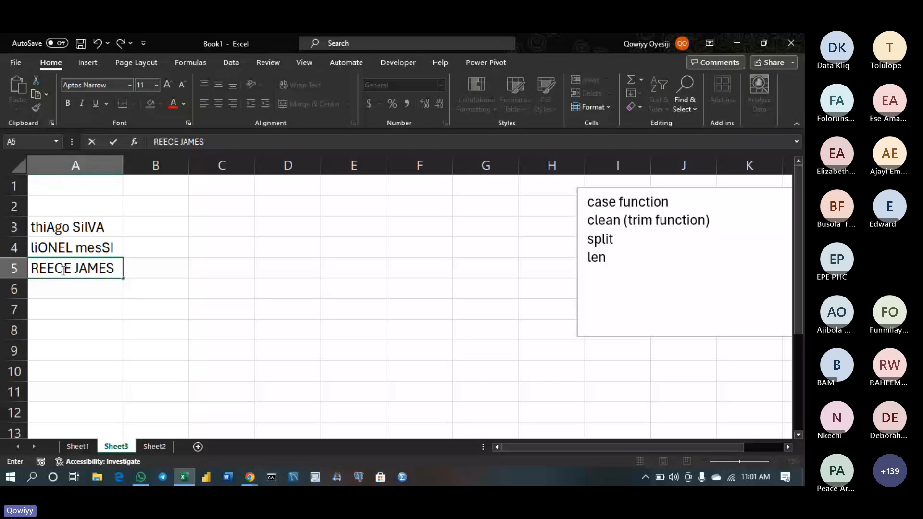
key("Return")
type("L")
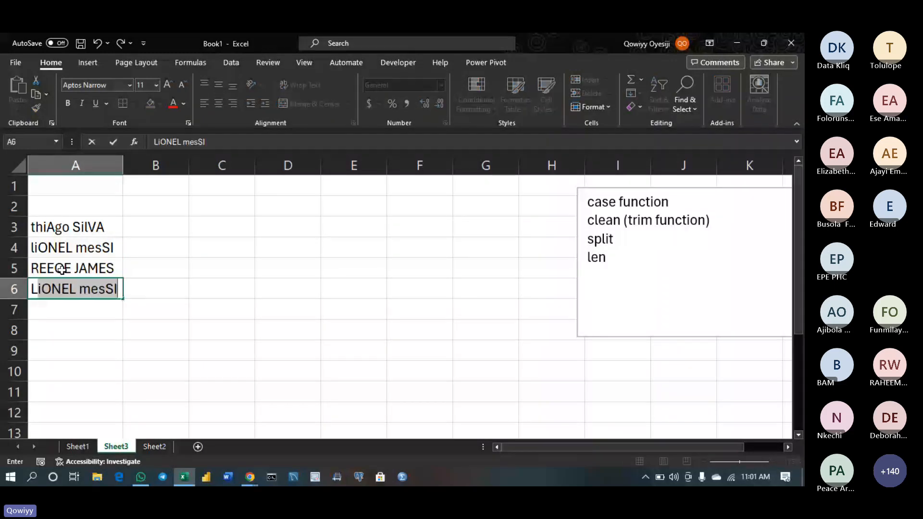
key("BackSpace")
key("BackSpace")
type("lebri")
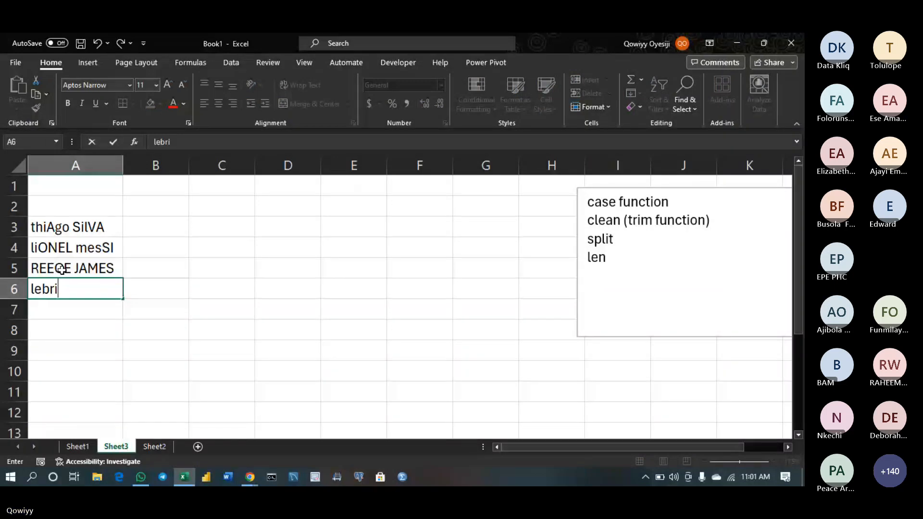
key("BackSpace")
type("on james")
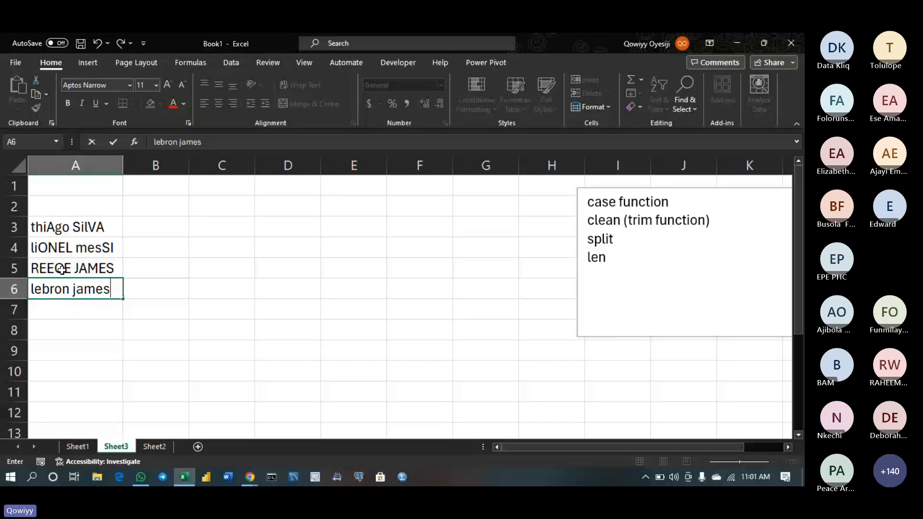
key("Return")
type("La")
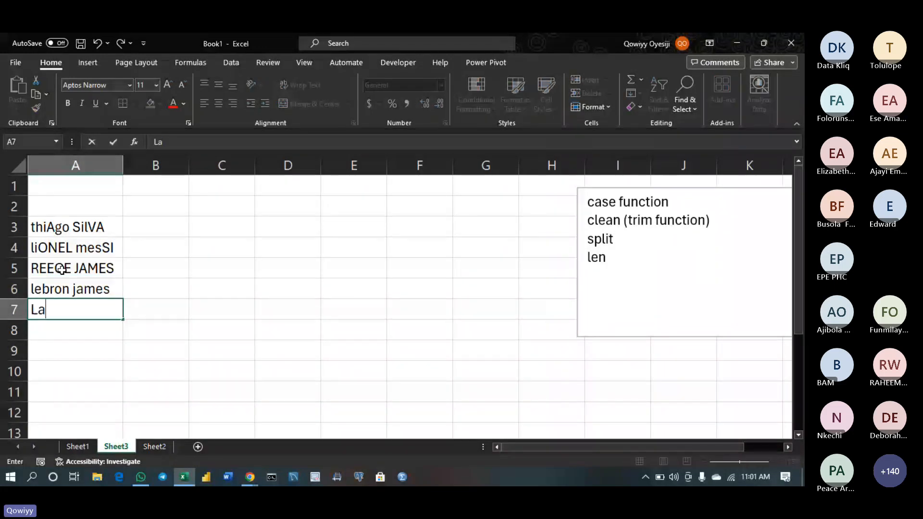
type("uren James")
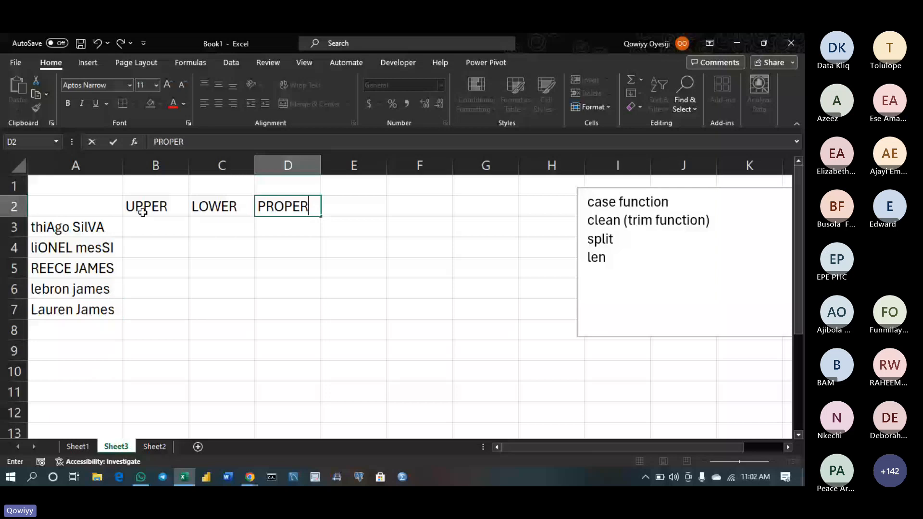
Finish the D2 header as PROPER CASE and retype the C2 header as 'lower'
type("CASE")
left_click(143, 216)
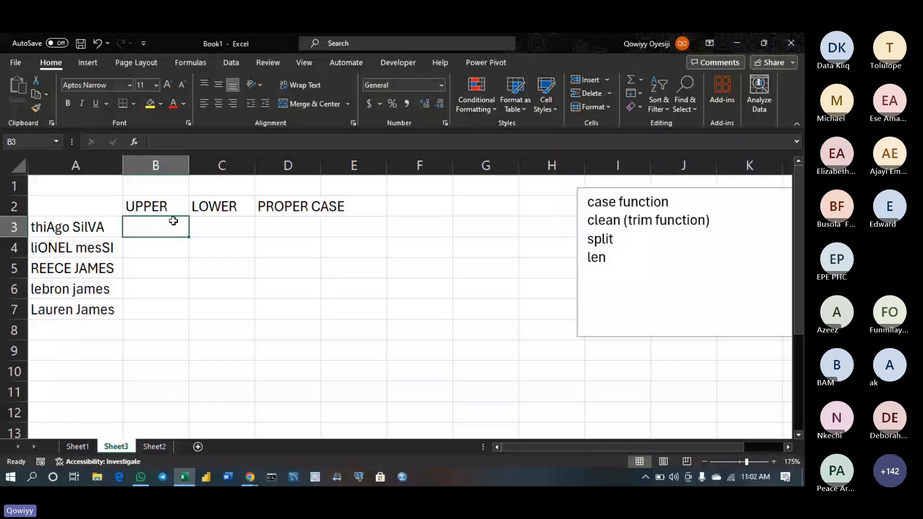
left_click(244, 205)
key("BackSpace")
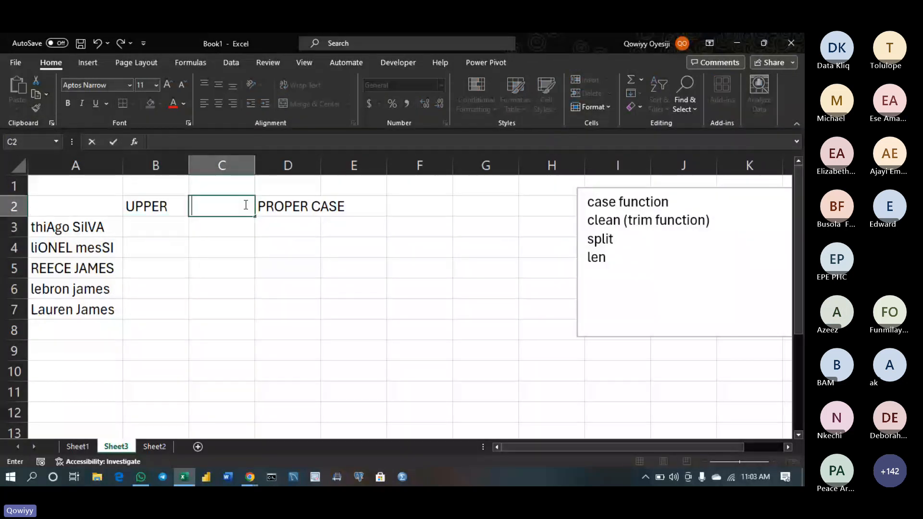
type("lower")
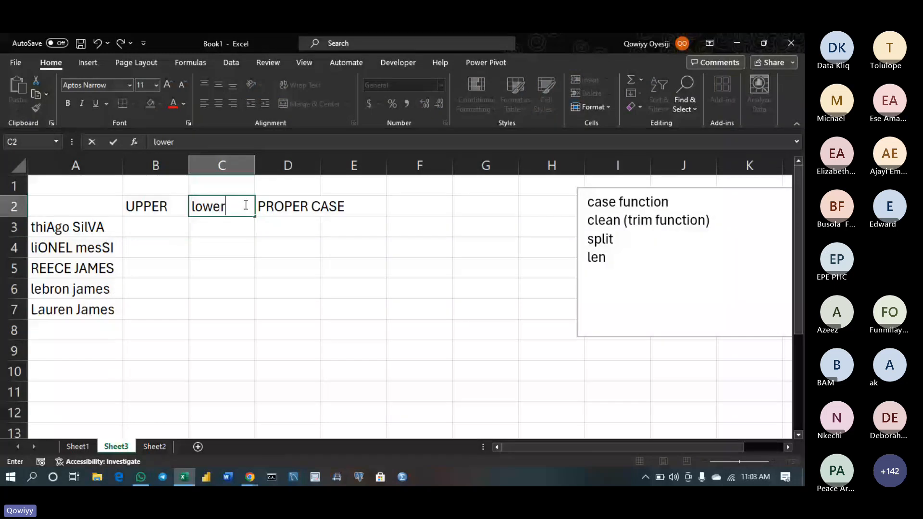
left_click(352, 211)
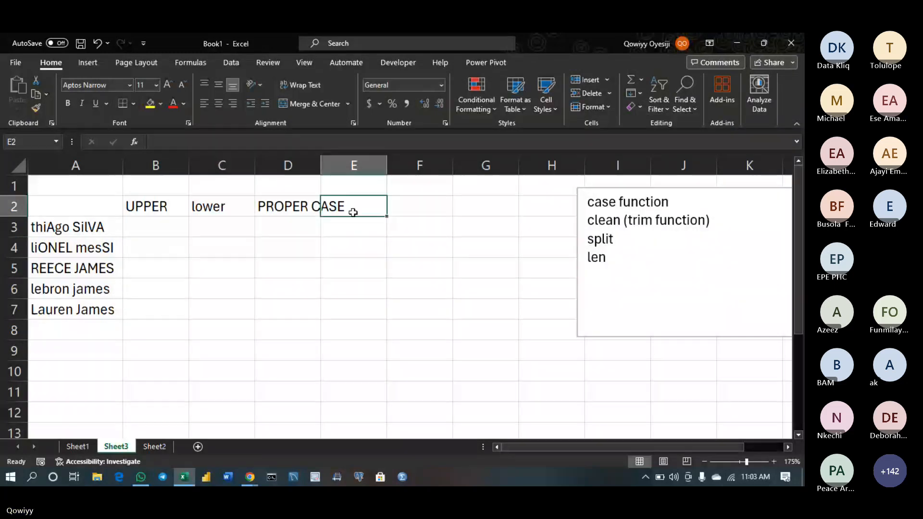
Edit the D2 header in place so it reads 'Proper Case'
double_click(316, 209)
key("BackSpace")
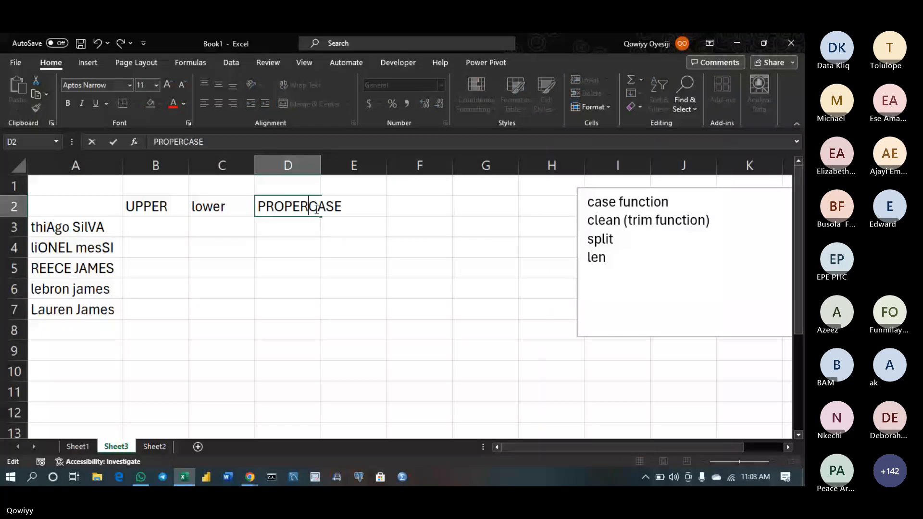
key("BackSpace")
key("BackSpace")
key("BackSpace")
key("BackSpace")
key("BackSpace")
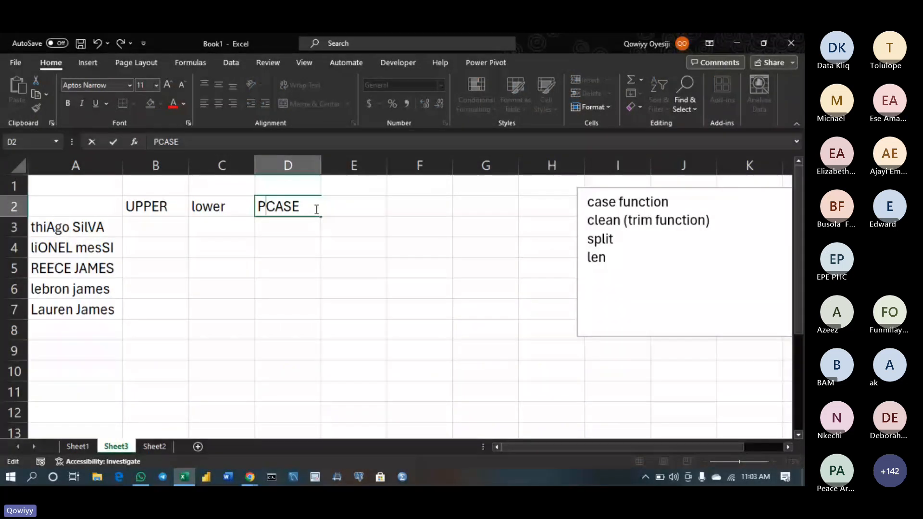
type("roper")
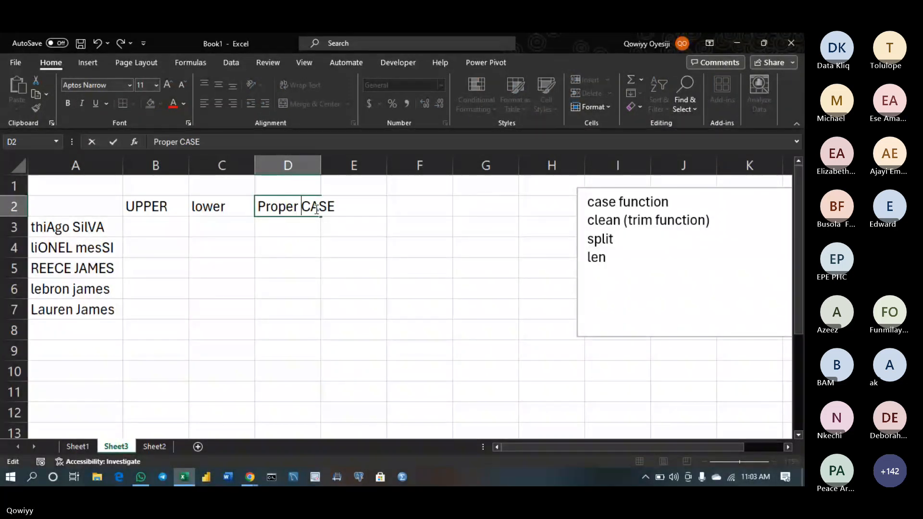
key("Right")
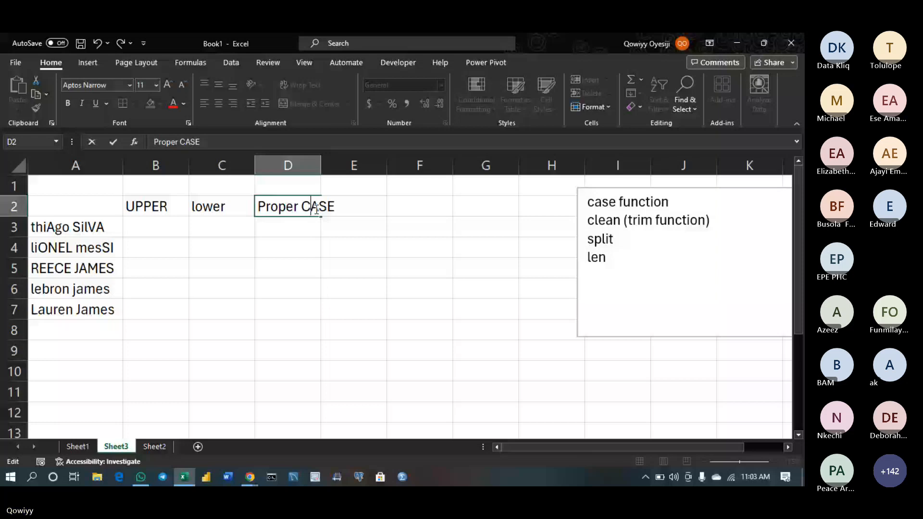
key("Delete")
key("Delete")
key("Delete")
type("ase")
key("Return")
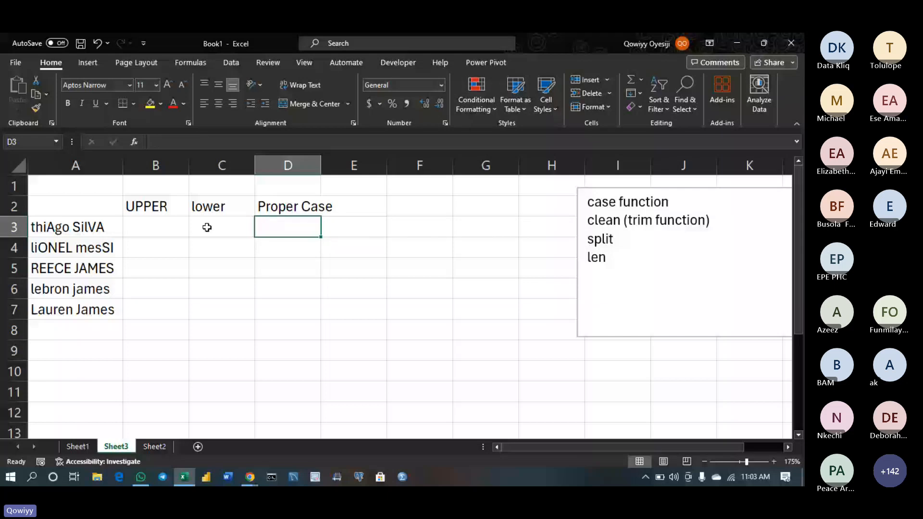
left_click(154, 222)
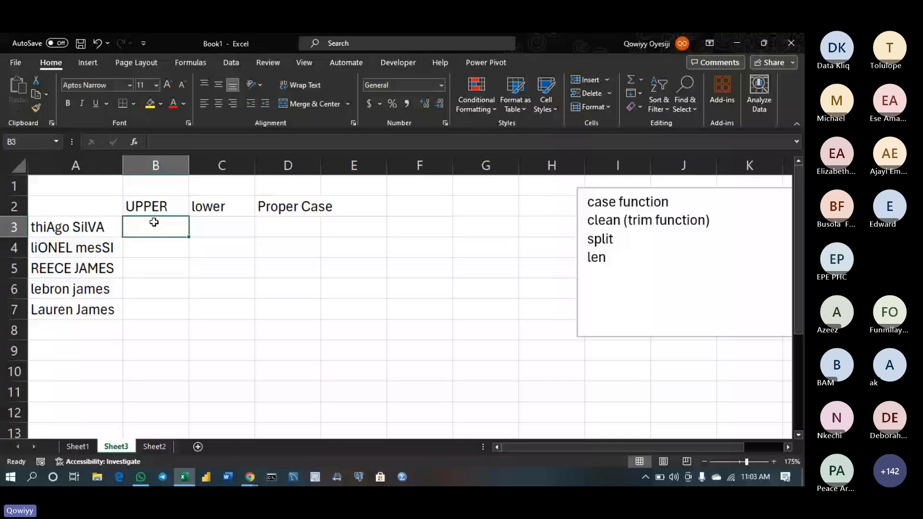
Enter =UPPER(A3) in B3 and confirm it shows the first name in capitals
type("U")
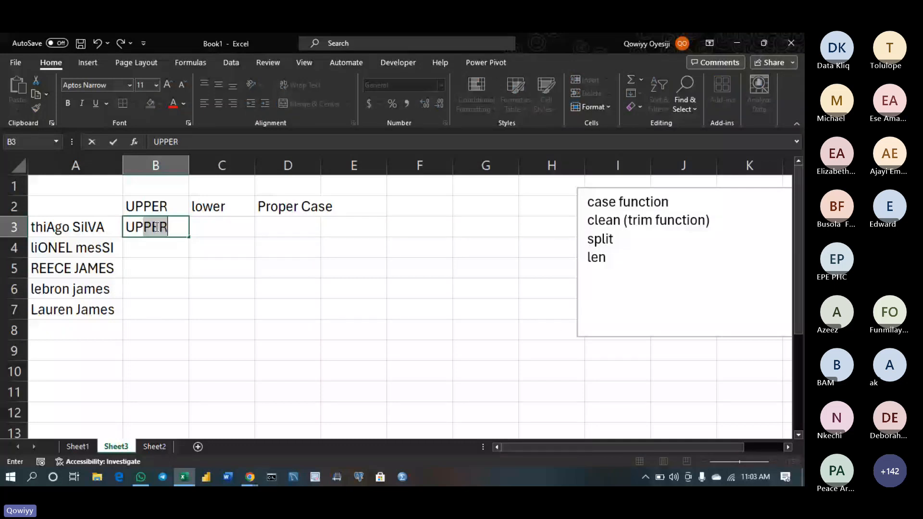
type("PPER")
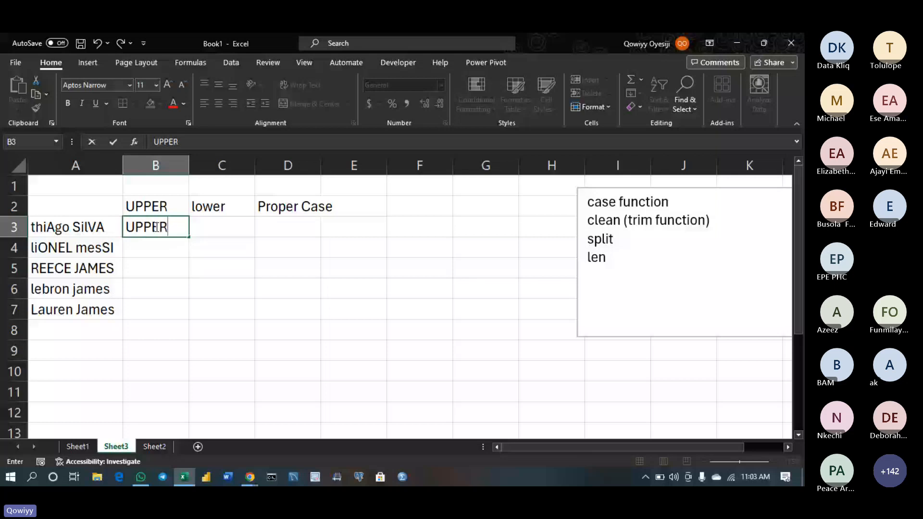
key("BackSpace")
key("BackSpace")
key("BackSpace")
key("BackSpace")
key("BackSpace")
key("Return")
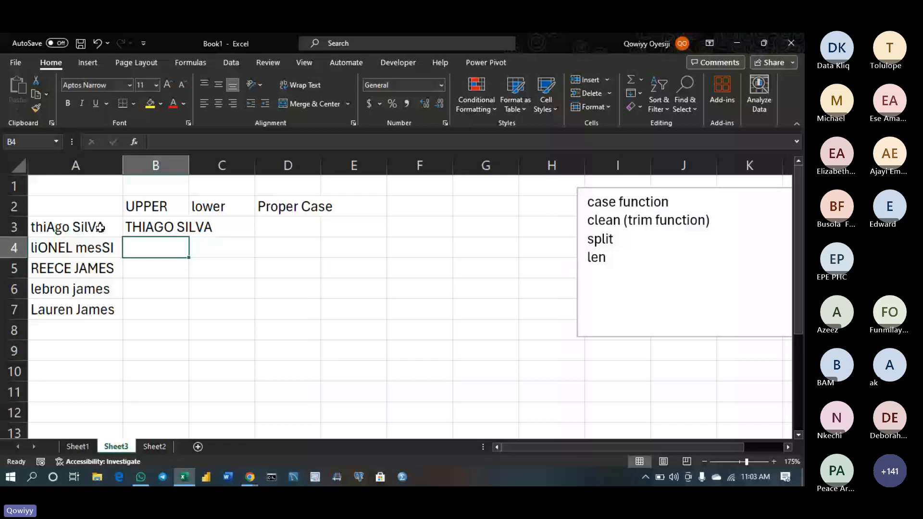
left_click(181, 234)
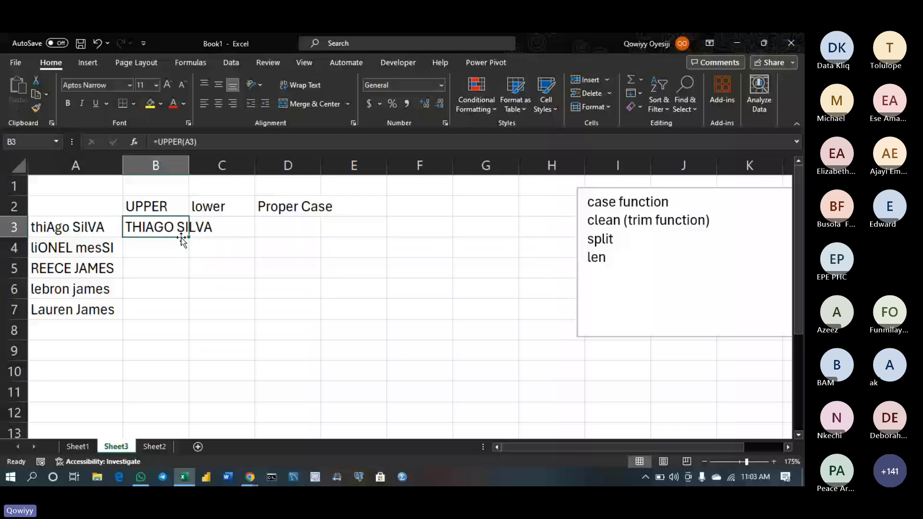
left_click(146, 255)
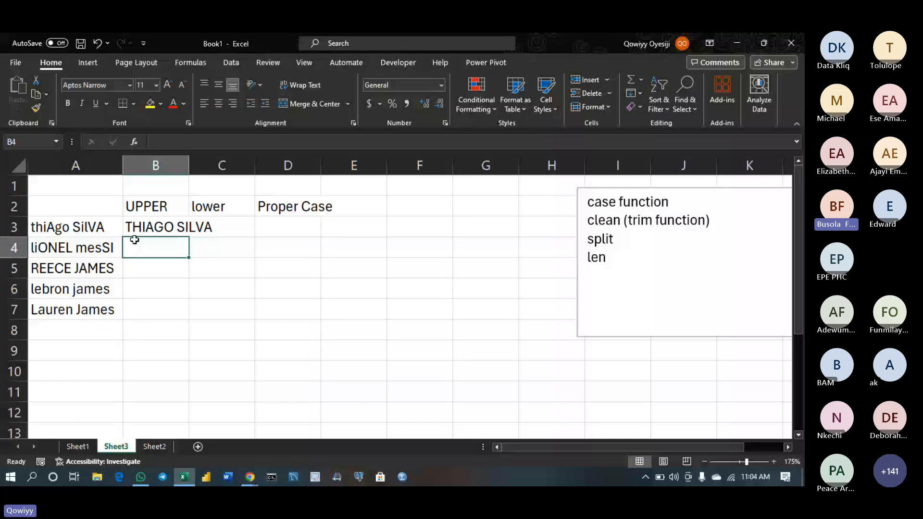
left_click(177, 235)
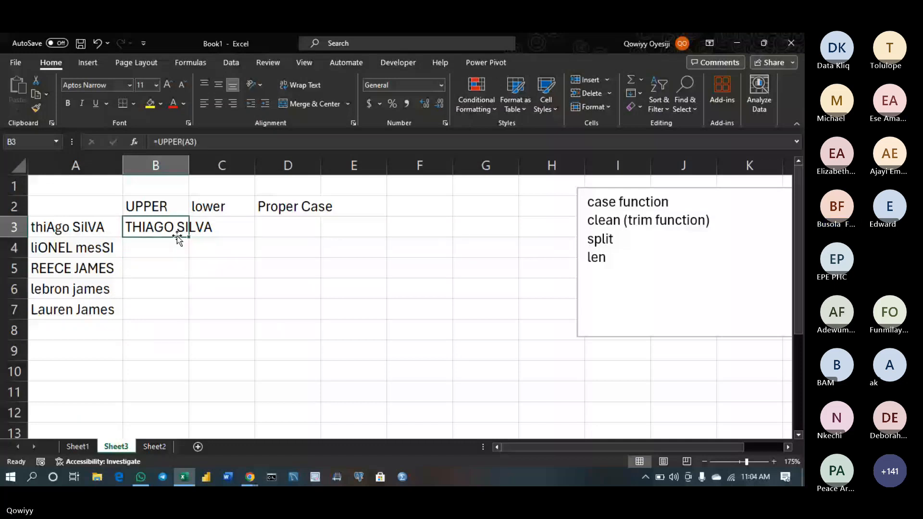
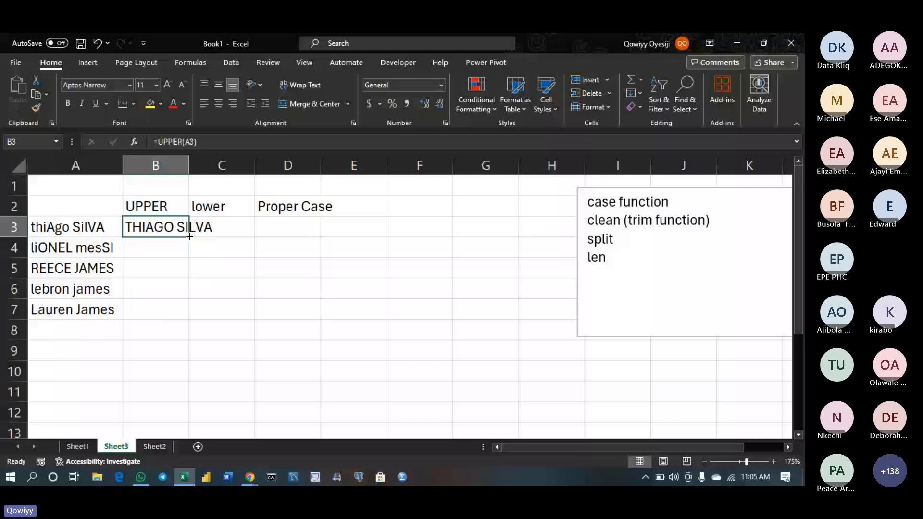
Fill =UPPER(A3) down to B7 and autofit column B to the capitalised names
left_click_drag(190, 236, 189, 236)
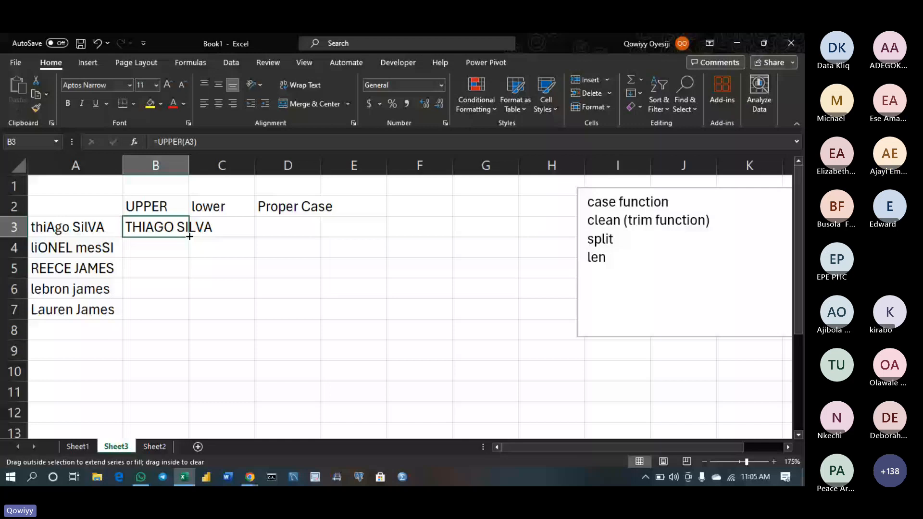
double_click(190, 236)
double_click(189, 166)
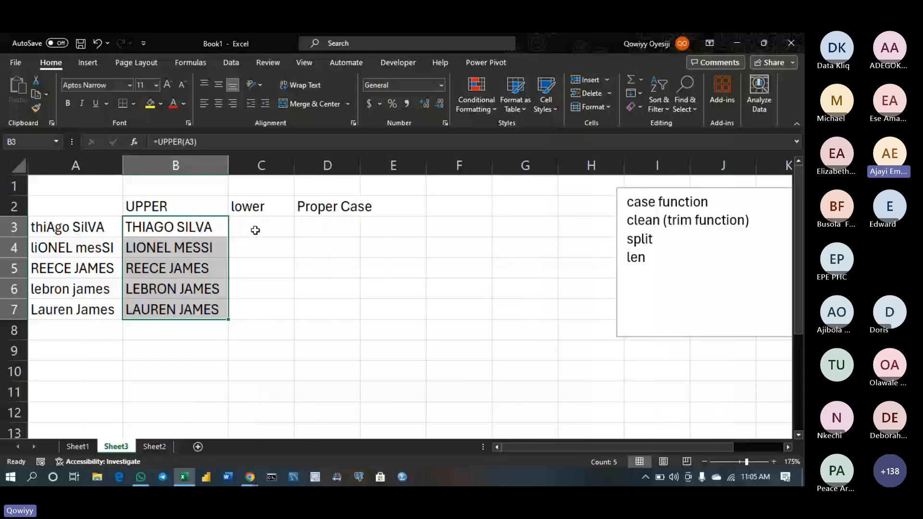
Enter =LOWER(A3) in C3, fill it down to C7, and begin a formula in D3
left_click(255, 231)
type("=lo")
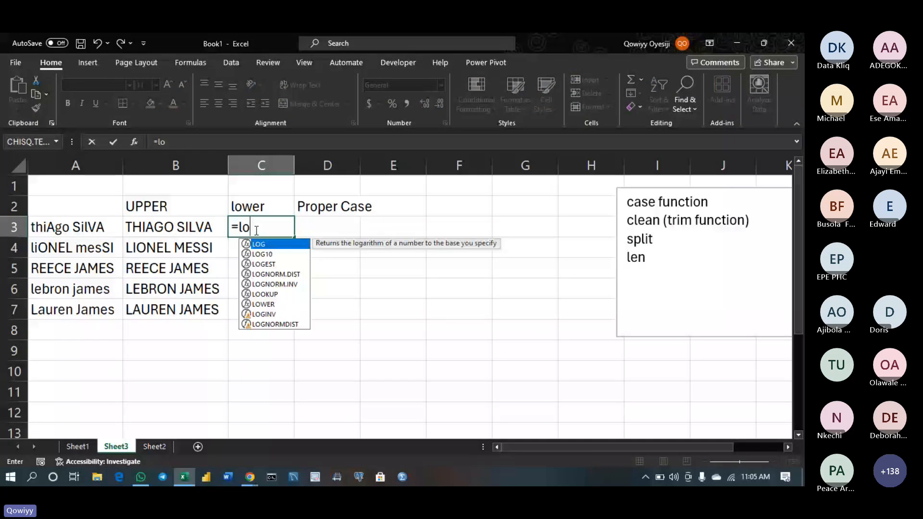
type("wer")
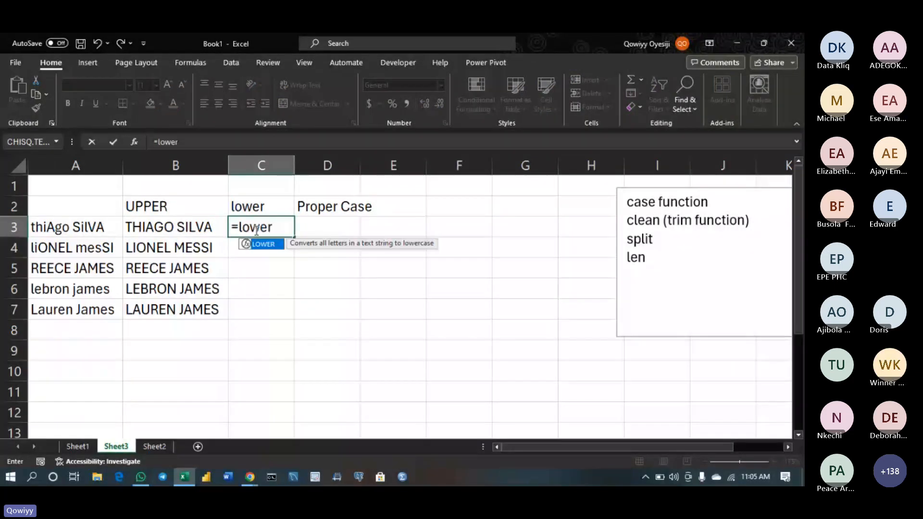
key("Tab")
left_click(94, 227)
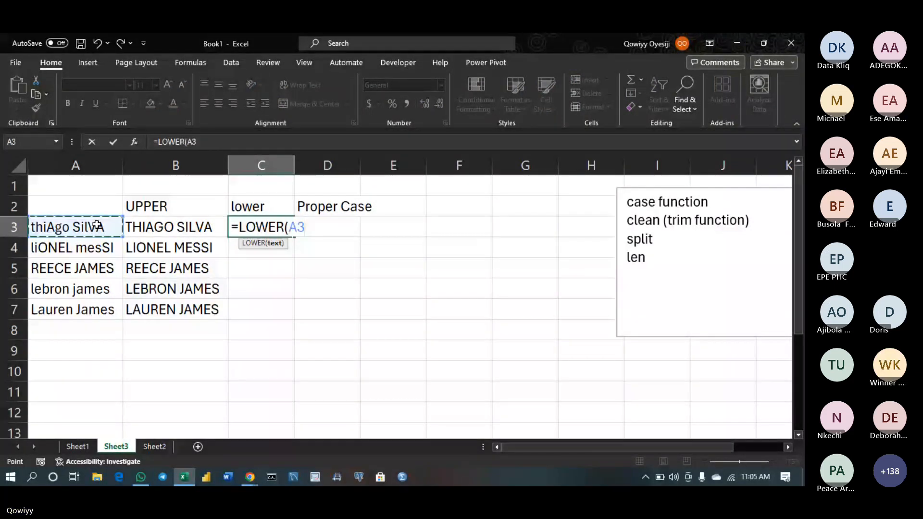
key("Return")
left_click(291, 231)
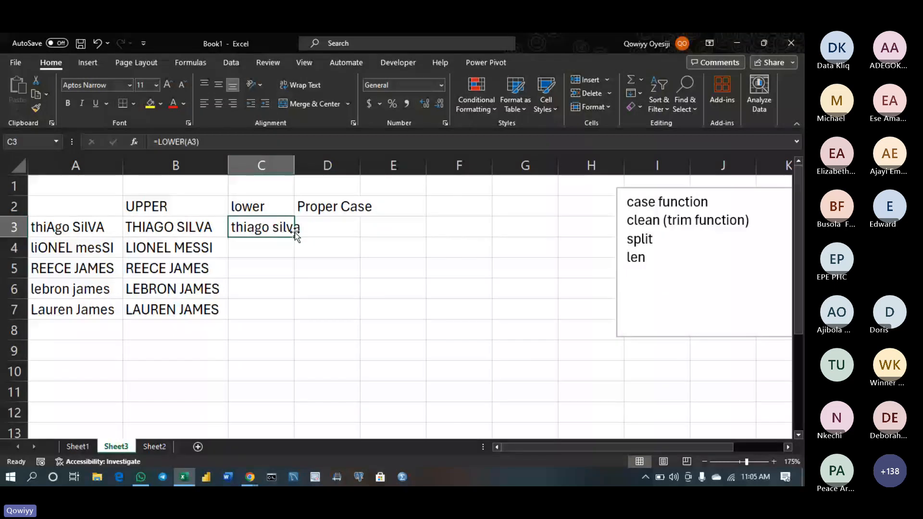
double_click(295, 233)
left_click(320, 232)
type("=")
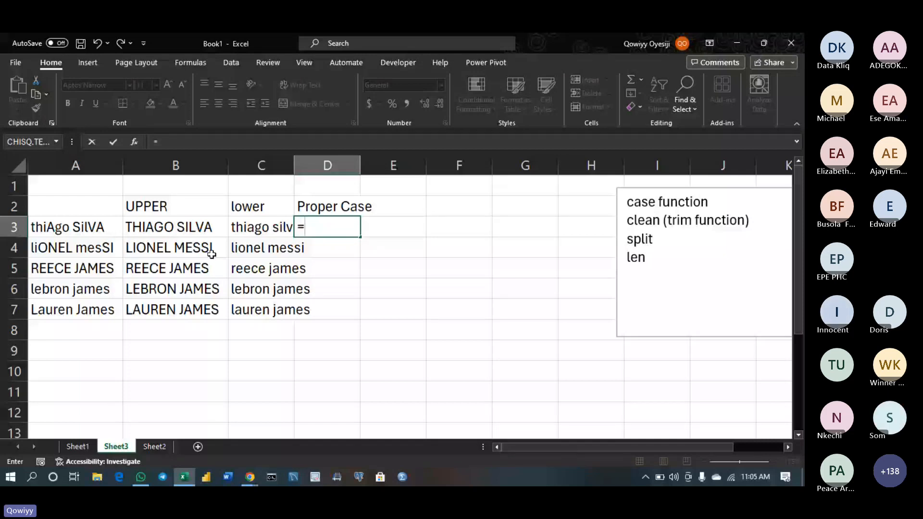
Complete =PROPER(A3) in D3, fill it down to D7, and autofit columns C and D
type("prop")
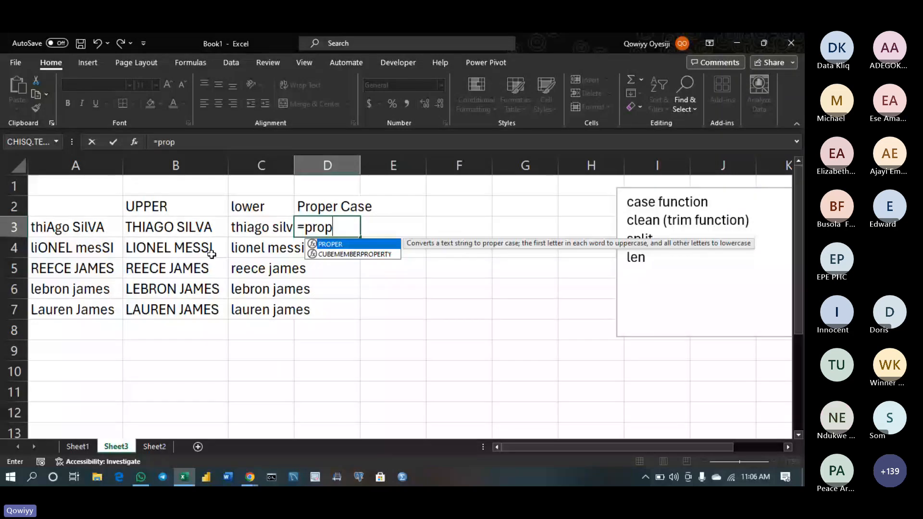
key("Tab")
left_click(93, 228)
key("Return")
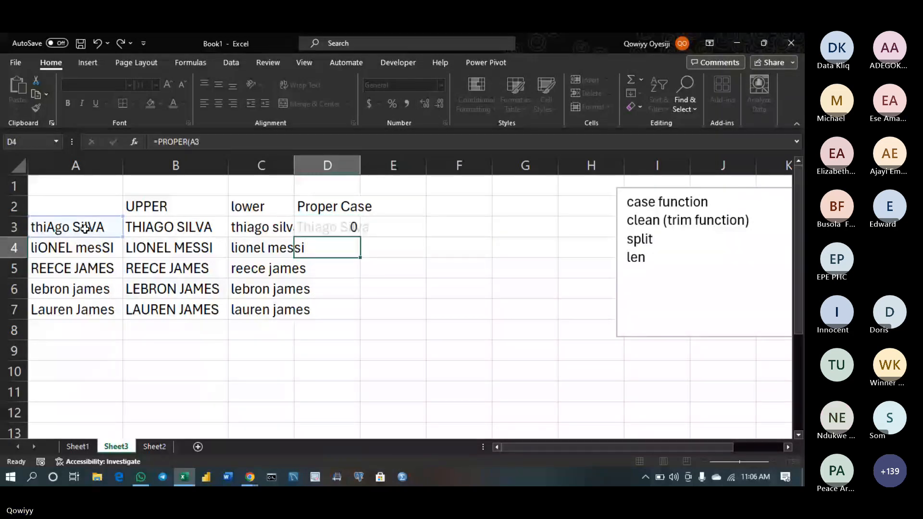
left_click(337, 228)
double_click(358, 236)
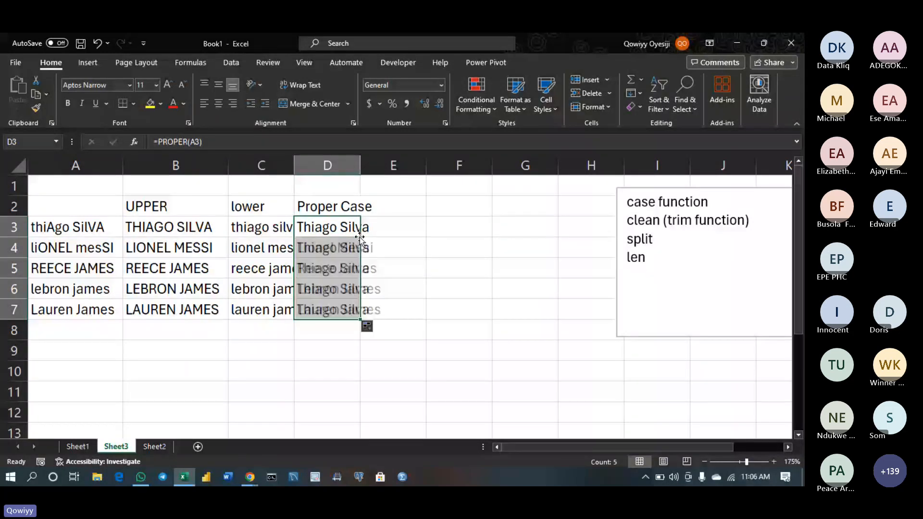
double_click(294, 166)
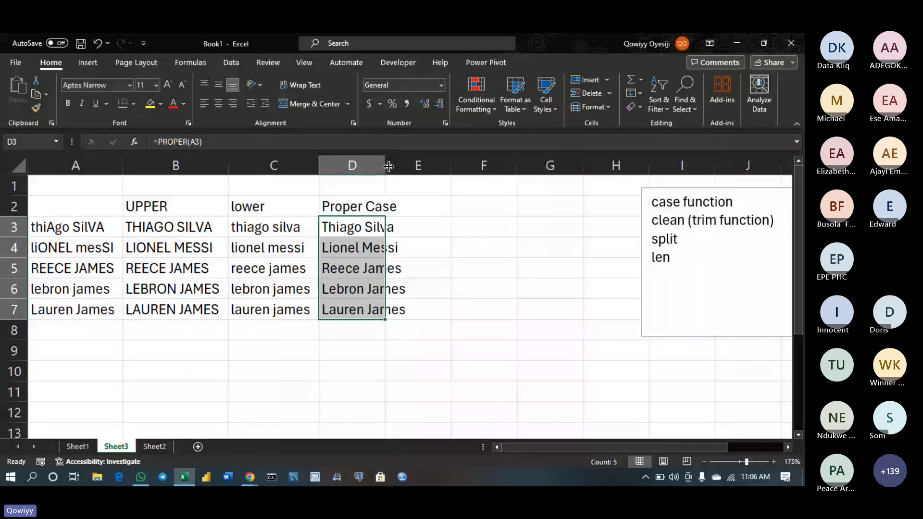
double_click(385, 166)
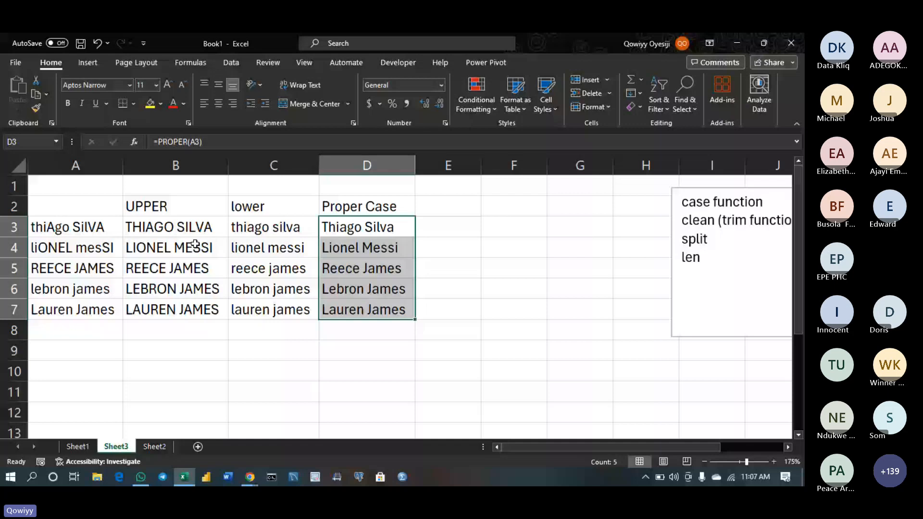
Type headings firstname and lastname in A9:B9, then Thiago Silva in row 10
left_click(90, 357)
type("f")
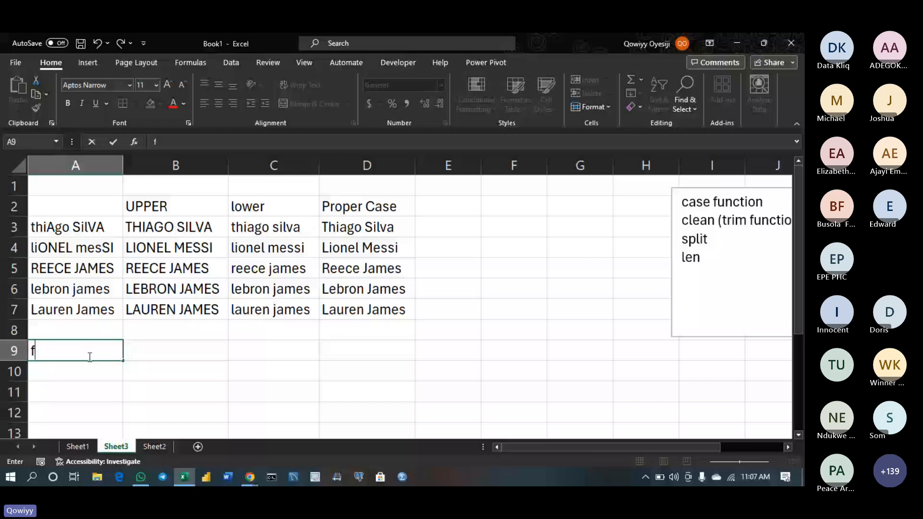
type("irstname")
key("Tab")
type("lastname")
key("Return")
type("Th")
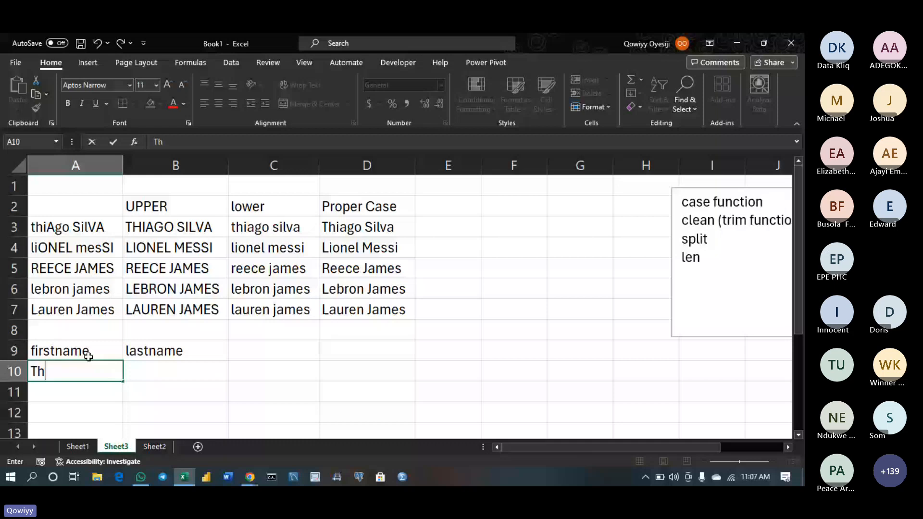
type("iago")
key("Tab")
type("Silva")
key("Return")
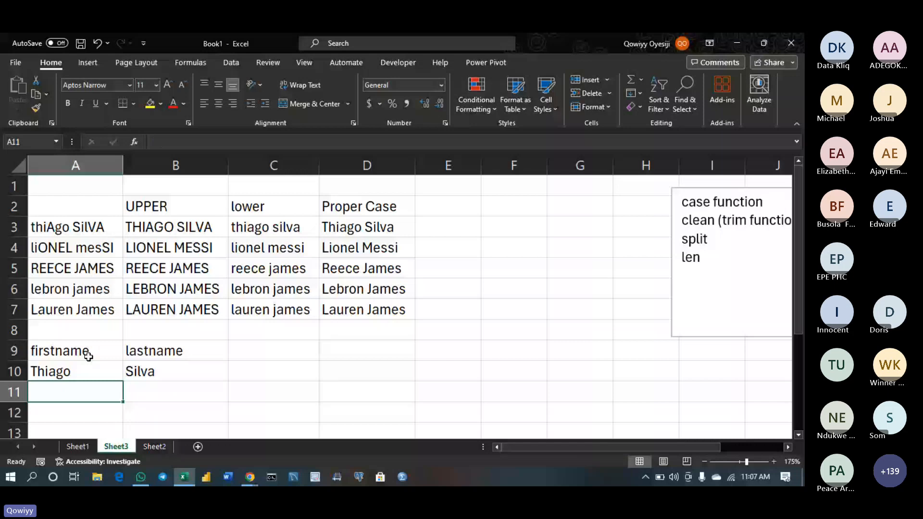
type("Reece")
key("Tab")
type("James")
key("Return")
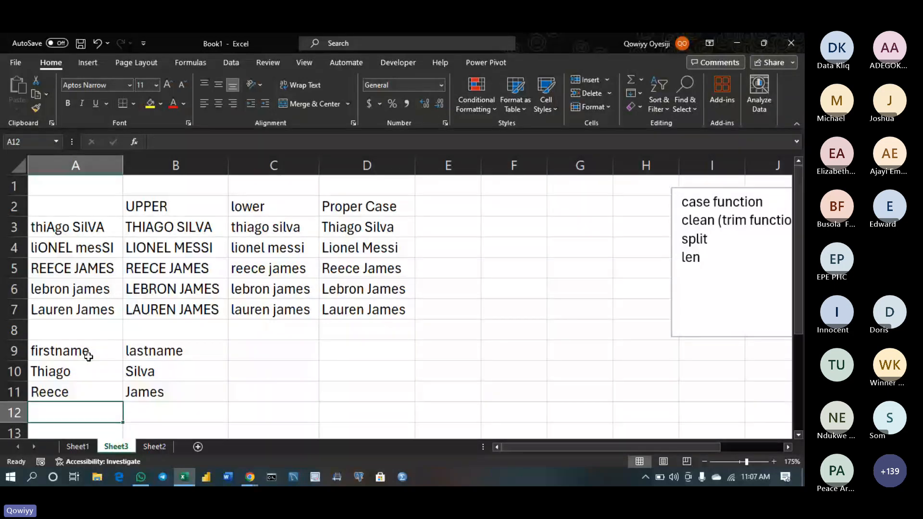
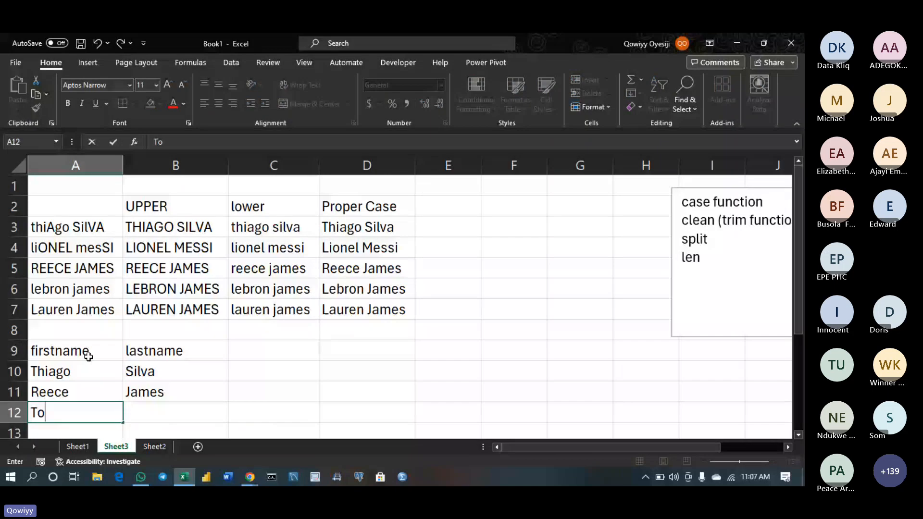
key("Tab")
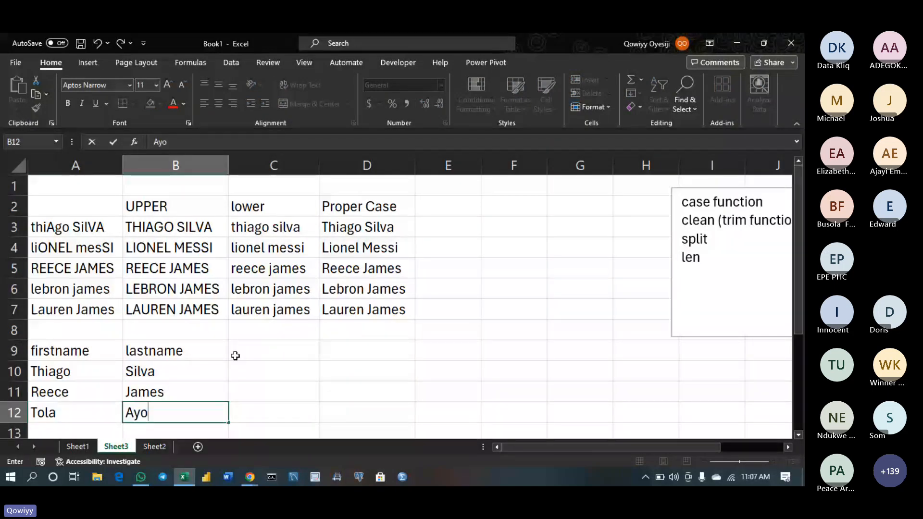
left_click(289, 351)
type("full")
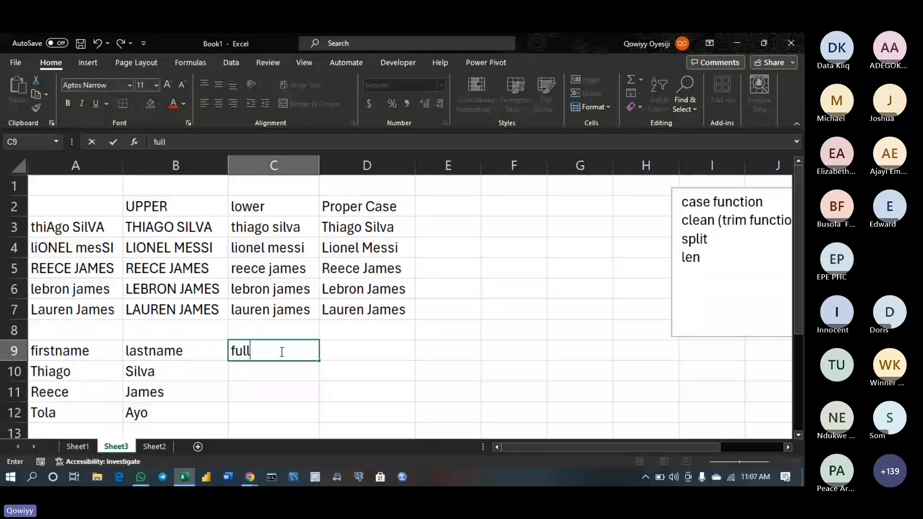
type("name")
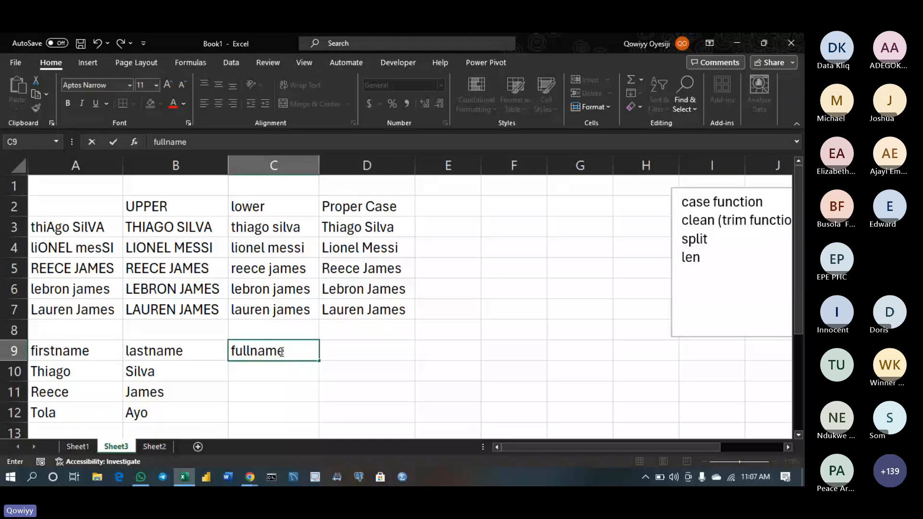
left_click_drag(274, 371, 514, 330)
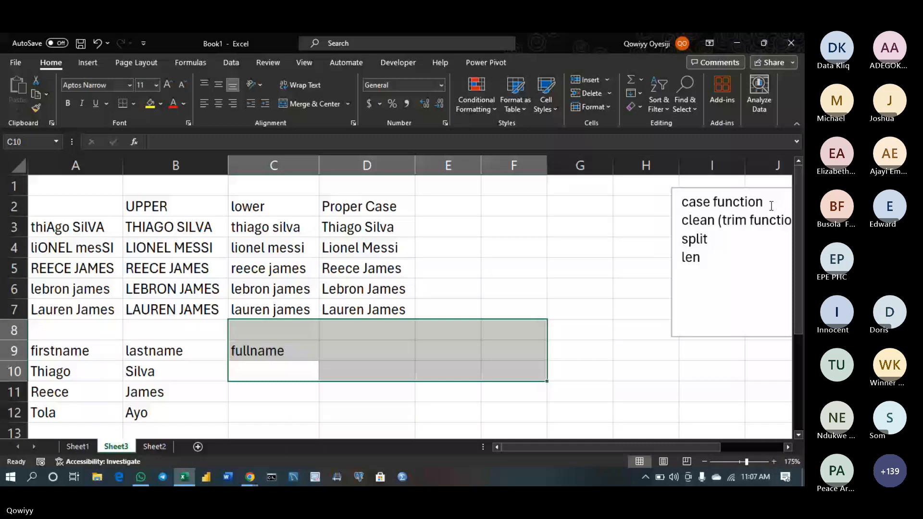
Add the line 'function for combining text' below 'case function' in the notes box
left_click(771, 206)
key("Return")
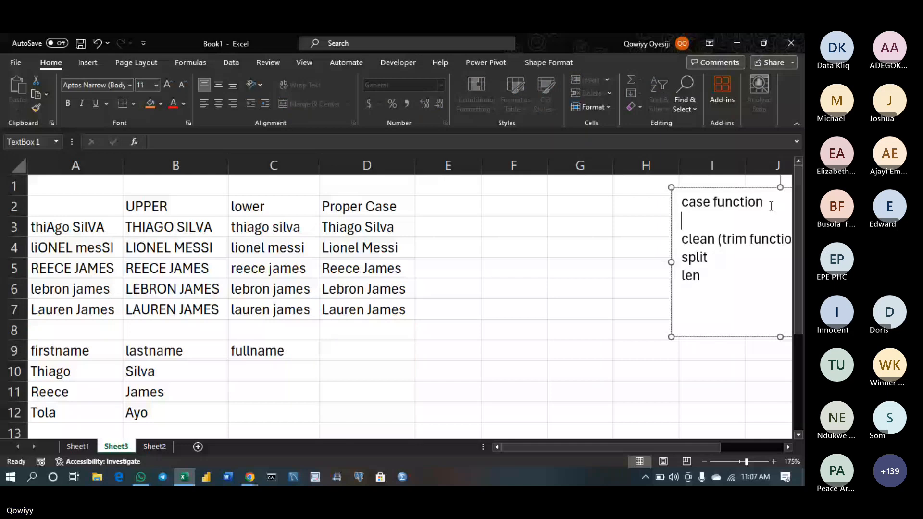
type("f")
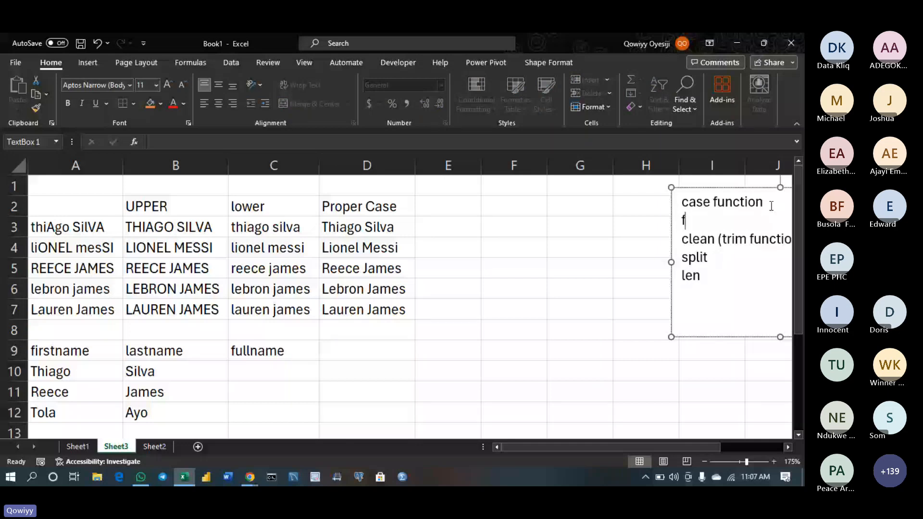
type("unction f")
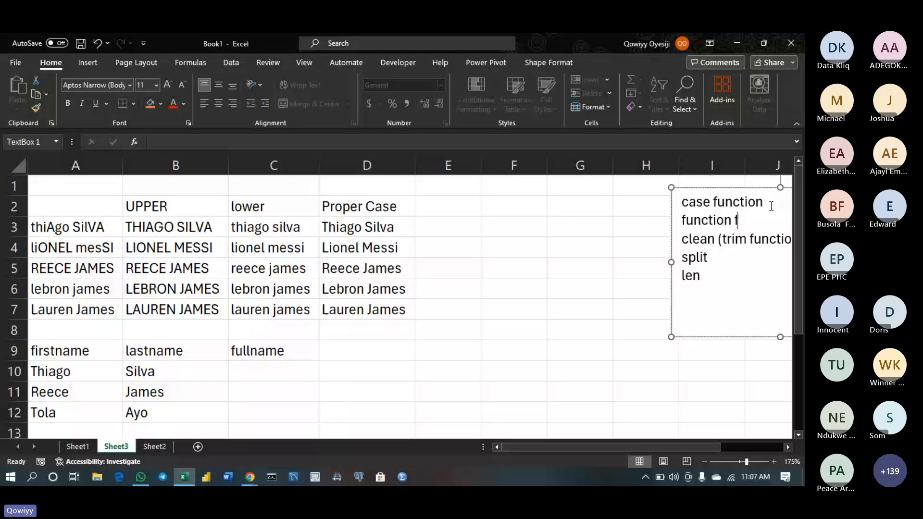
type("or combi")
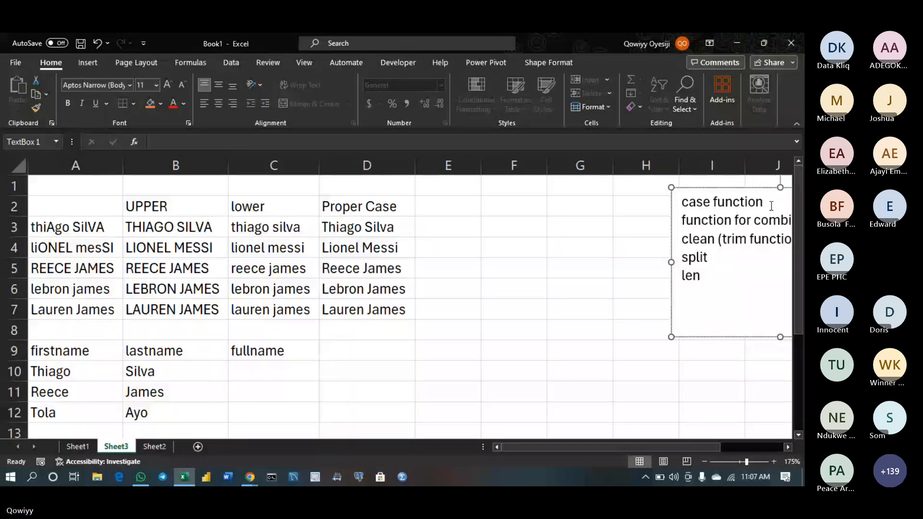
left_click(788, 448)
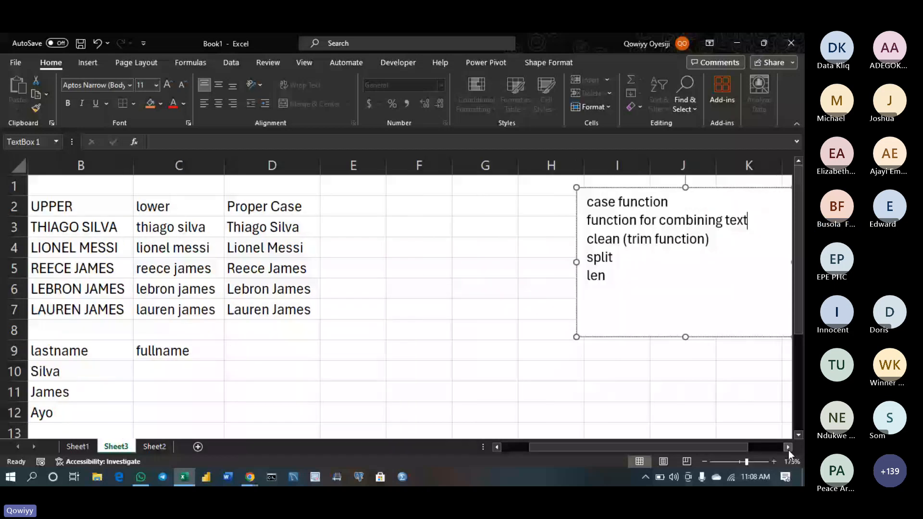
Discard the trial 'concatenate' entry typed in D9, leaving it empty
left_click(254, 351)
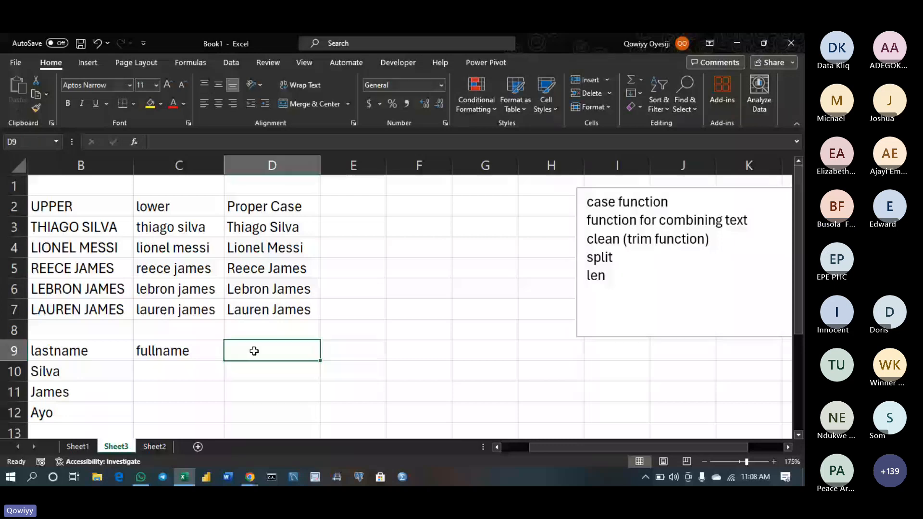
type("c")
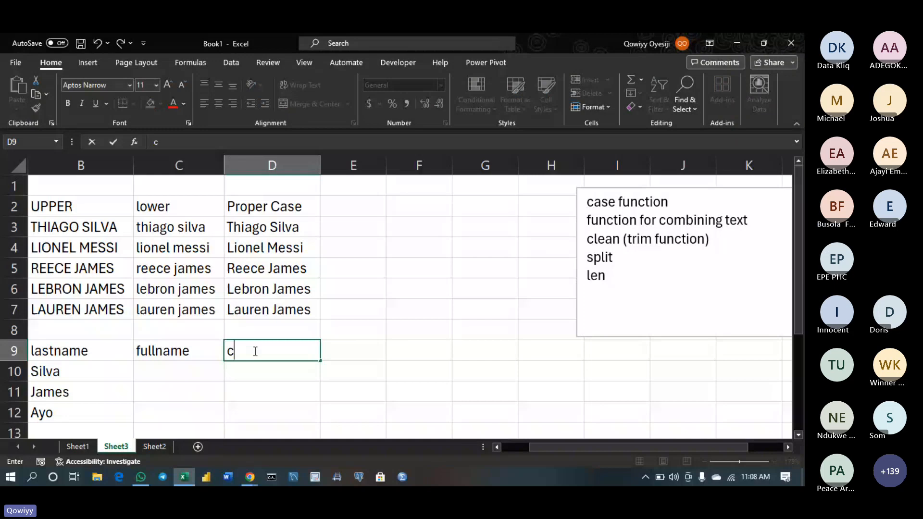
type("oncatenae")
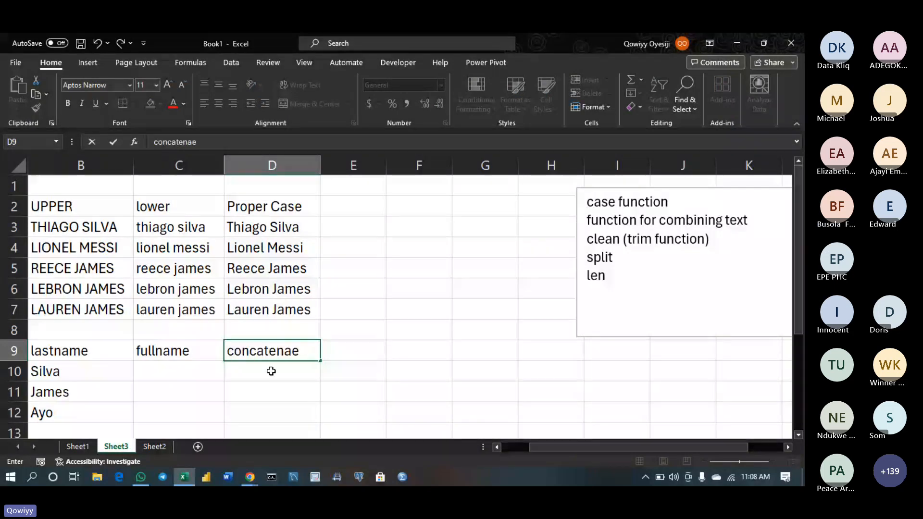
key("BackSpace")
key("BackSpace")
key("Escape")
left_click(229, 370)
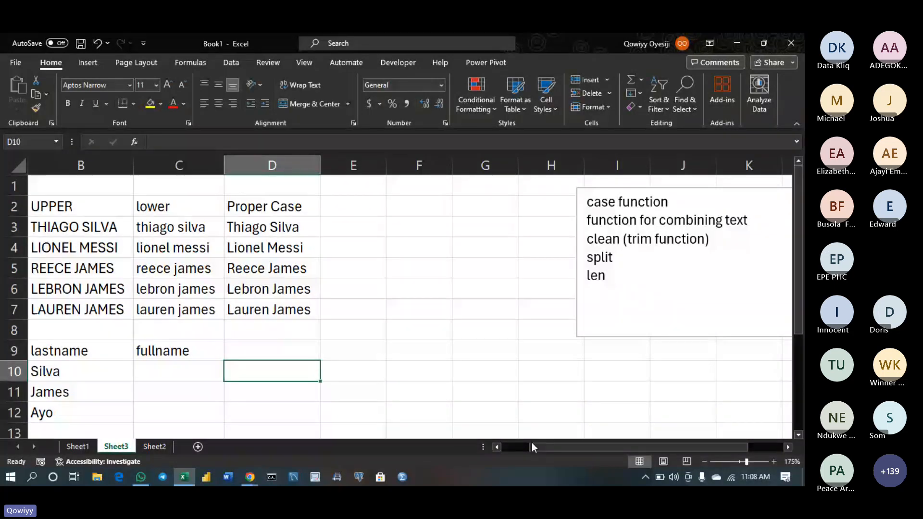
left_click_drag(532, 442, 498, 448)
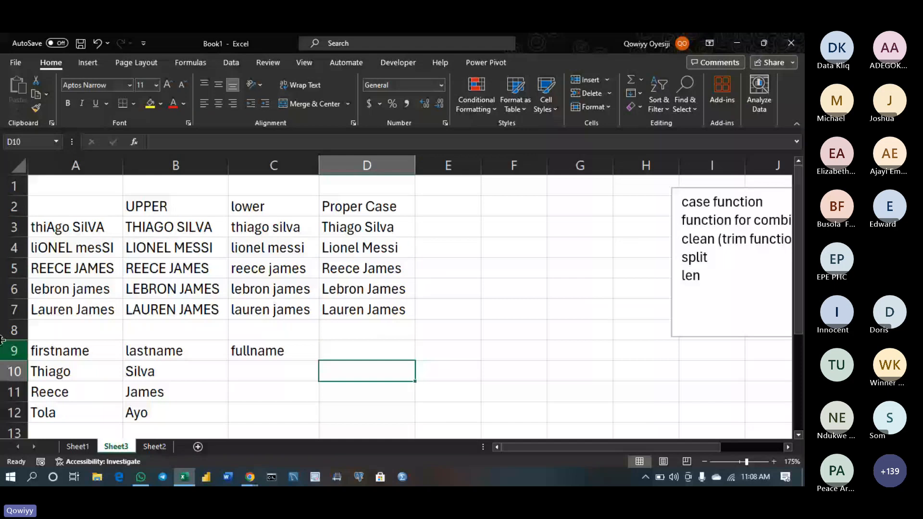
Insert a blank row 10 and label C10:F10 concatenate, concat, textjoin, concat operator
right_click(10, 371)
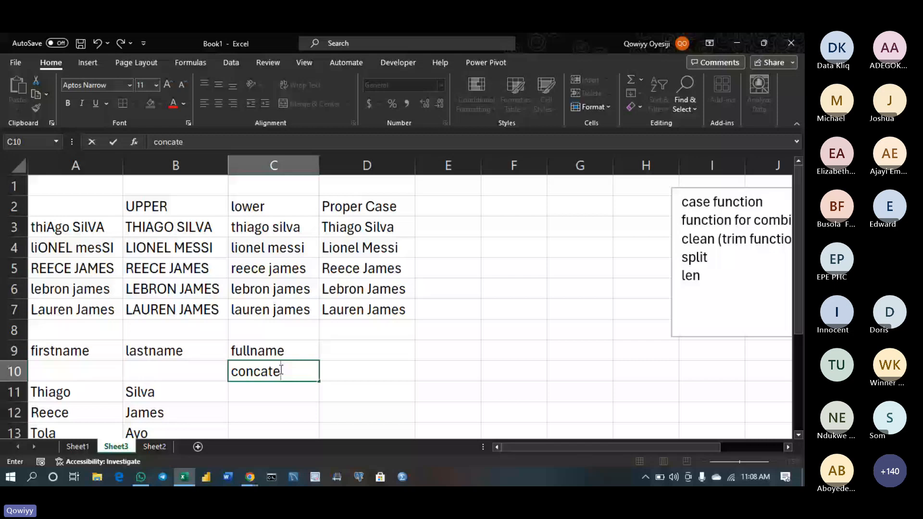
type("nate")
key("Tab")
type("concat")
key("Tab")
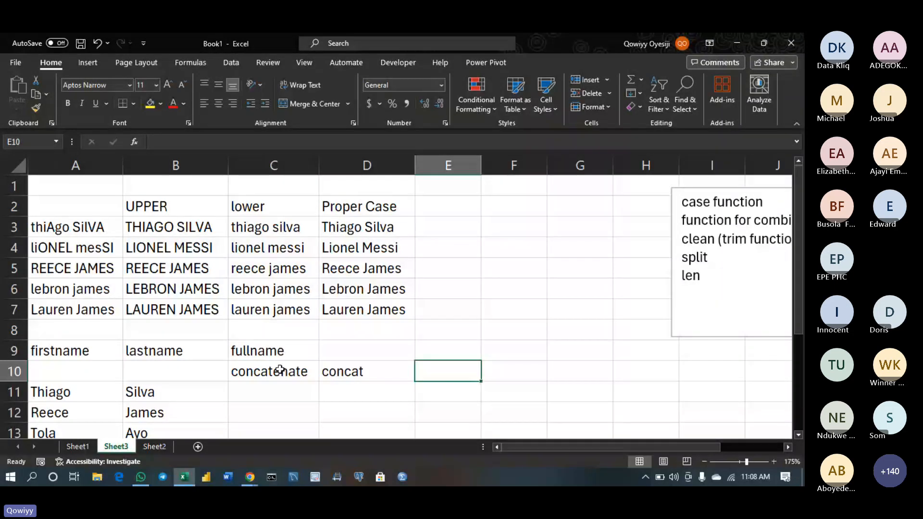
type("te")
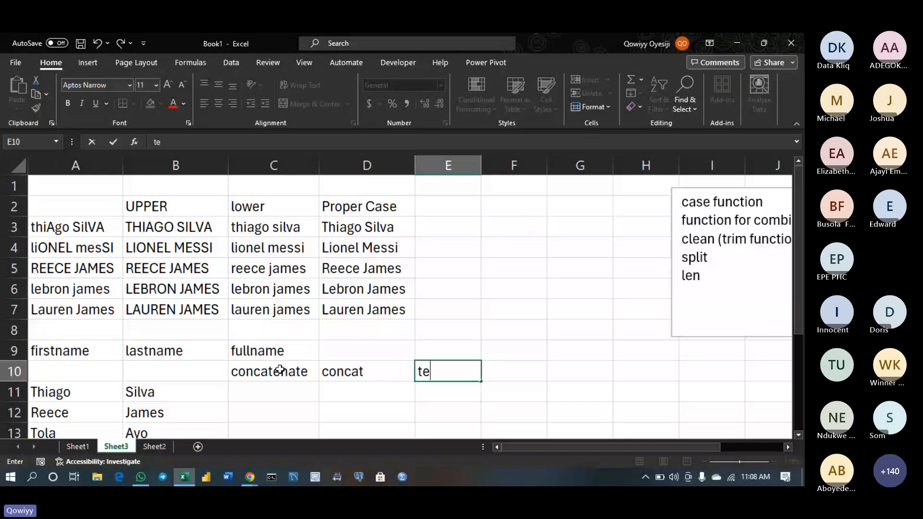
type("xt")
key("BackSpace")
type("joi")
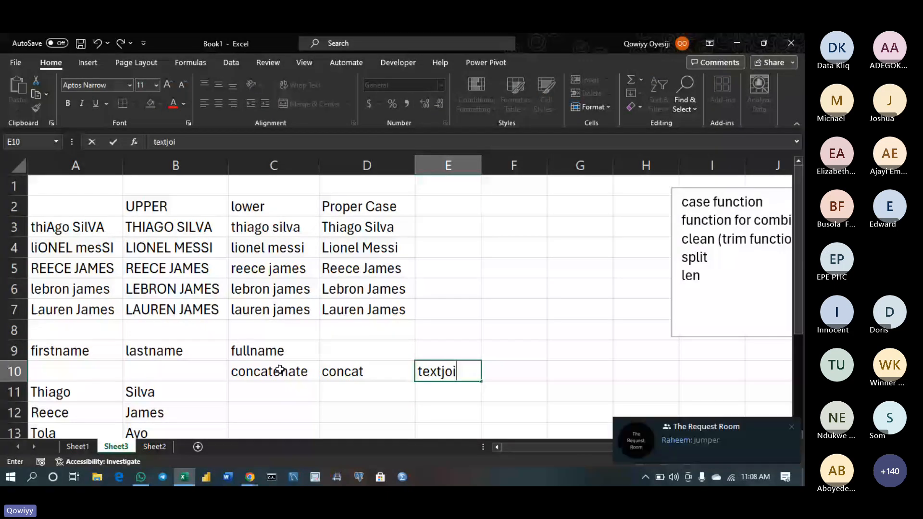
type("n")
key("Tab")
type("con")
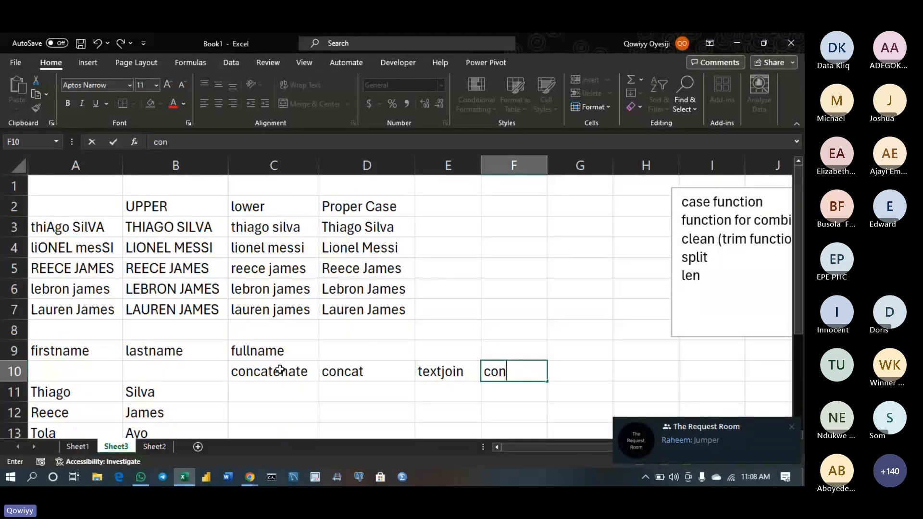
type("cat ")
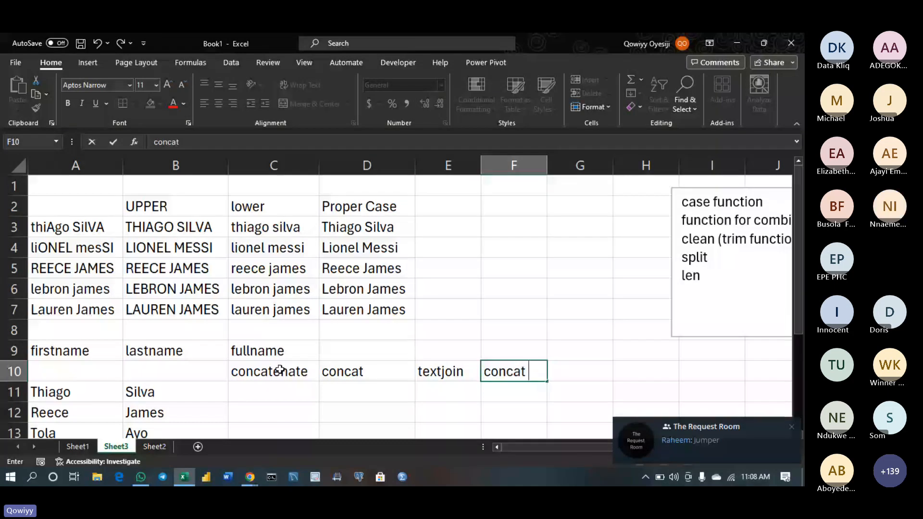
type("operator")
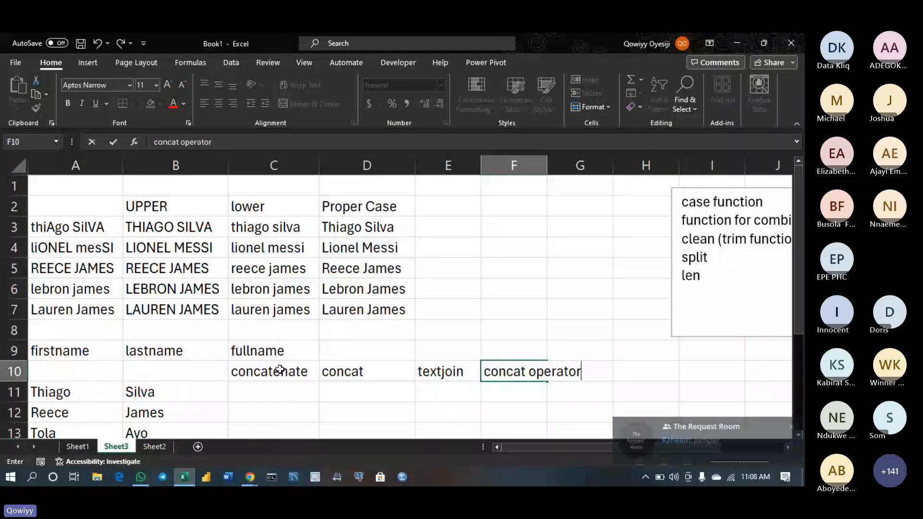
left_click(439, 373)
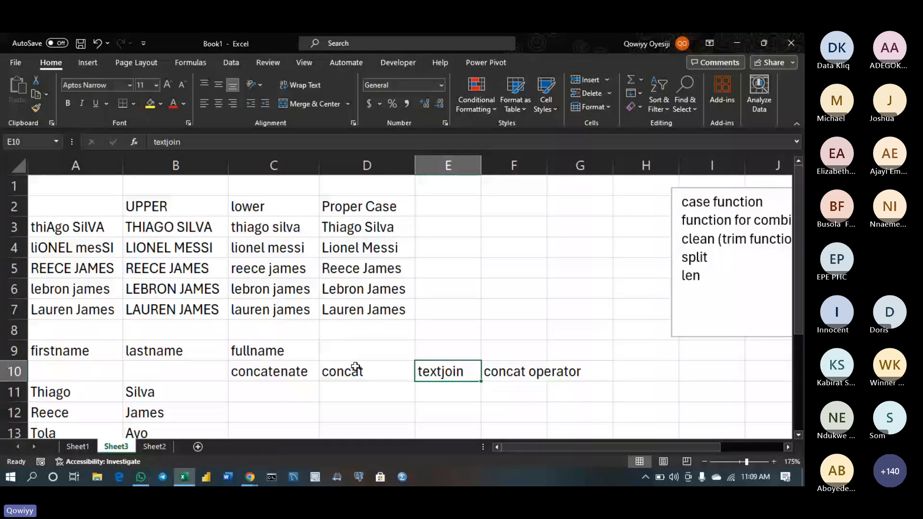
left_click(287, 351)
left_click_drag(287, 351, 498, 357)
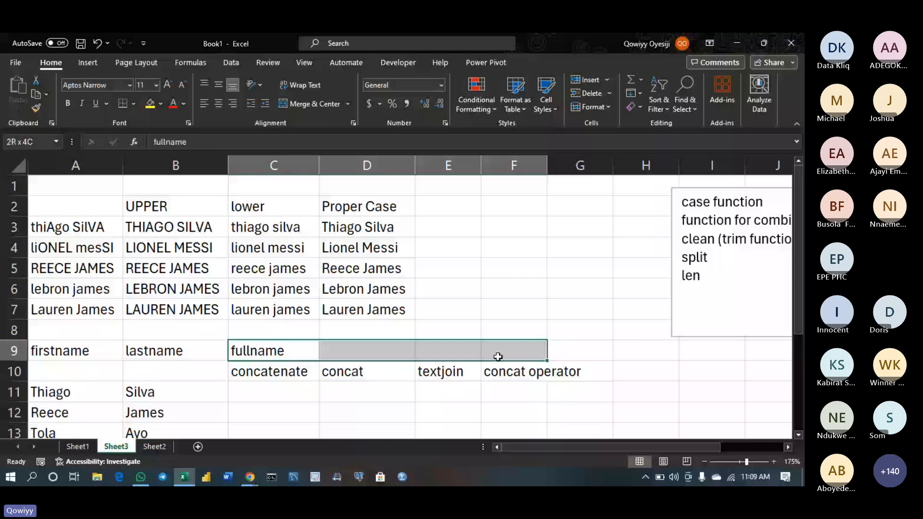
Merge and centre the fullname heading across C9:F9
left_click(314, 103)
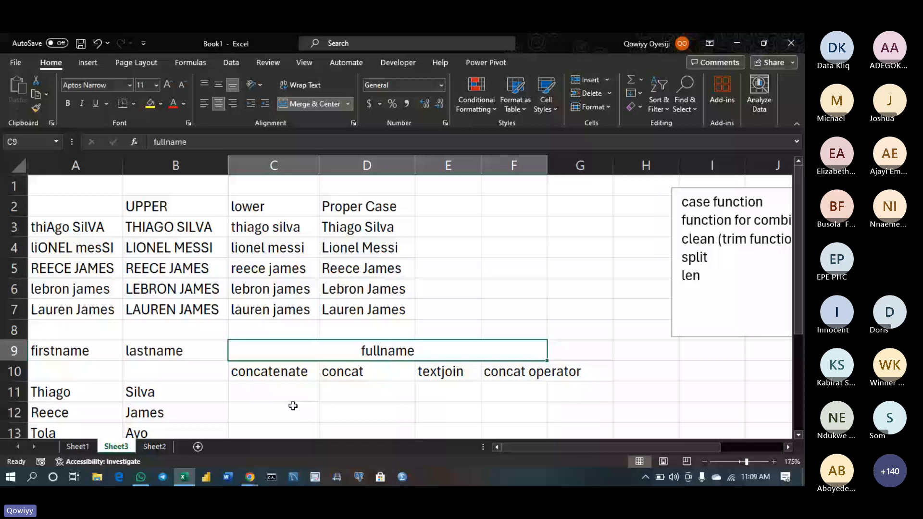
left_click(250, 393)
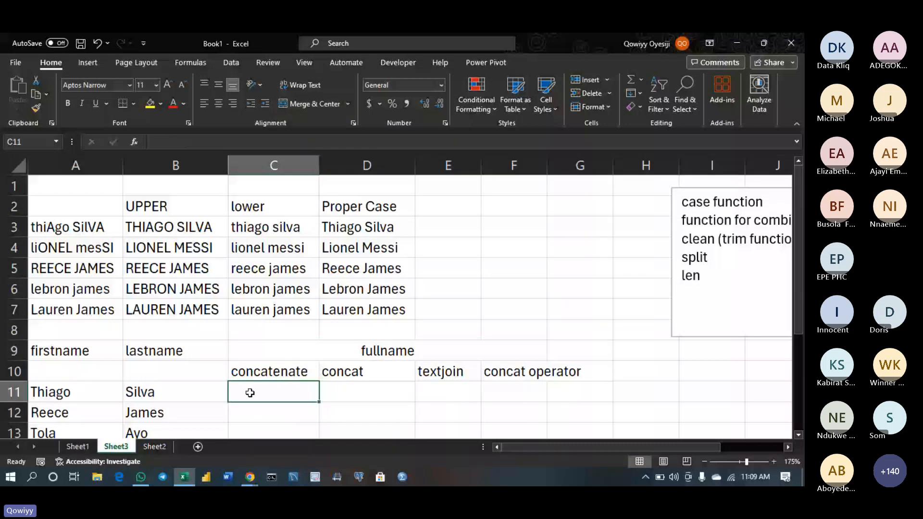
left_click(372, 391)
Type a trial entry in D11 and then abandon it
type("-")
left_click(265, 398)
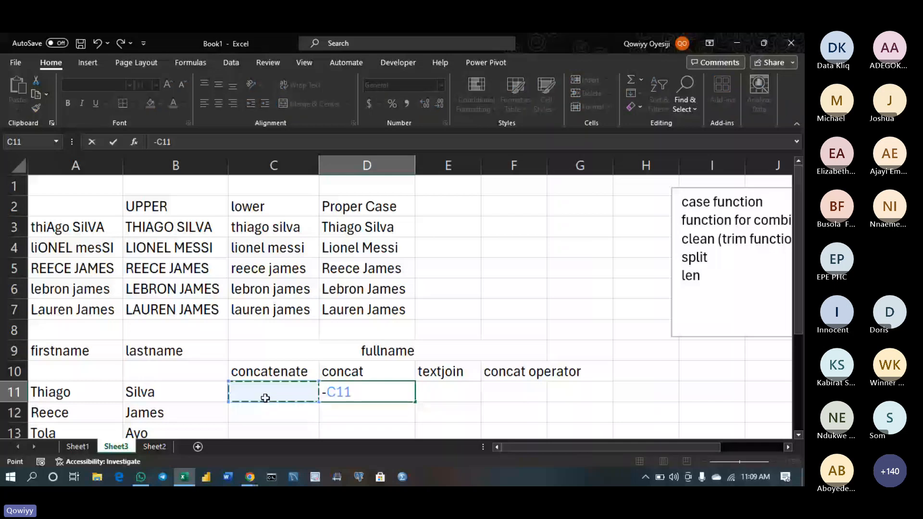
key("BackSpace")
key("BackSpace")
key("BackSpace")
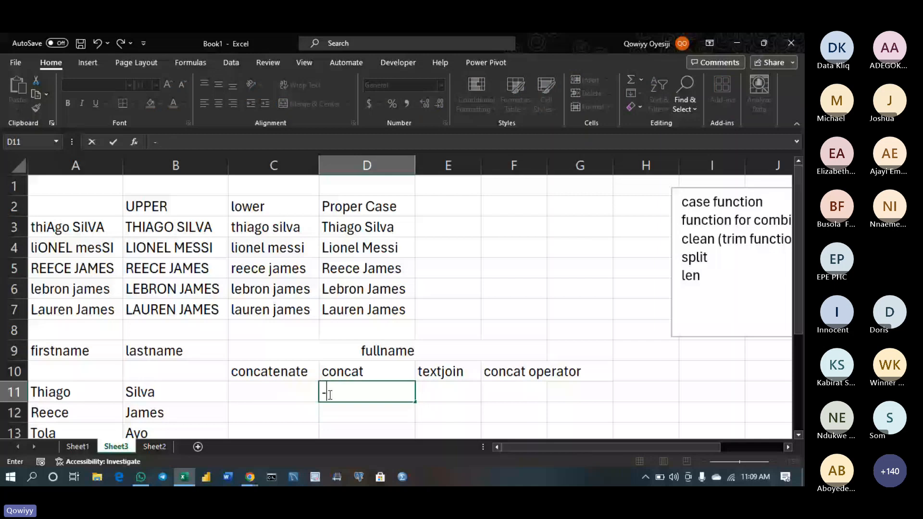
type("E")
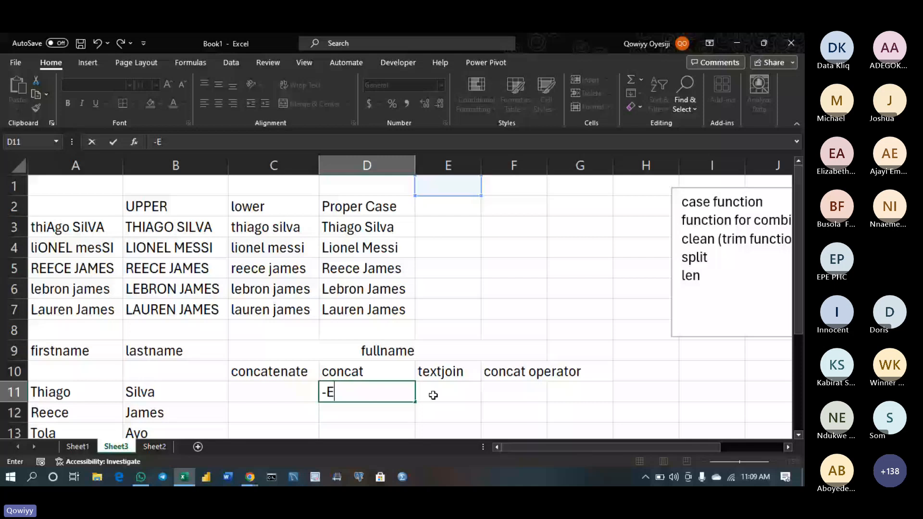
key("Escape")
key("Left")
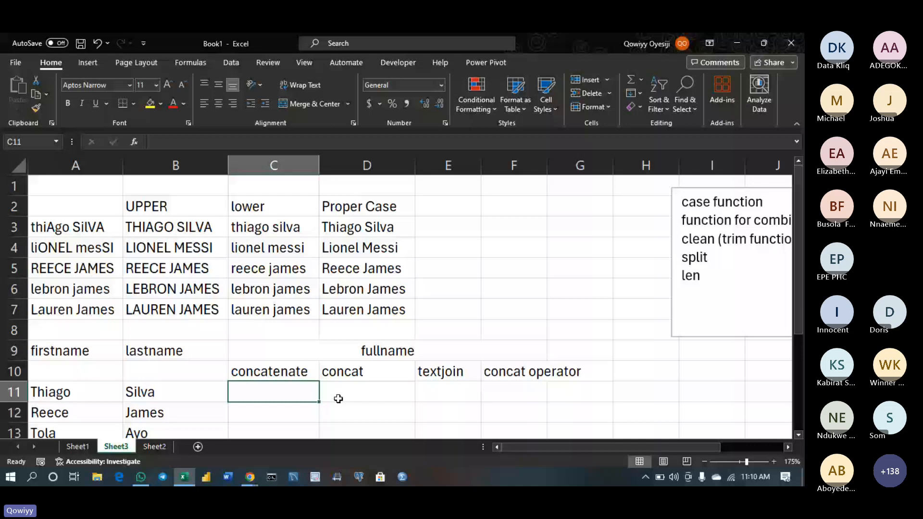
Enter a CONCATENATE formula in C11 joining A11 and B11 into ThiagoSilva, widening column C
type("=conc")
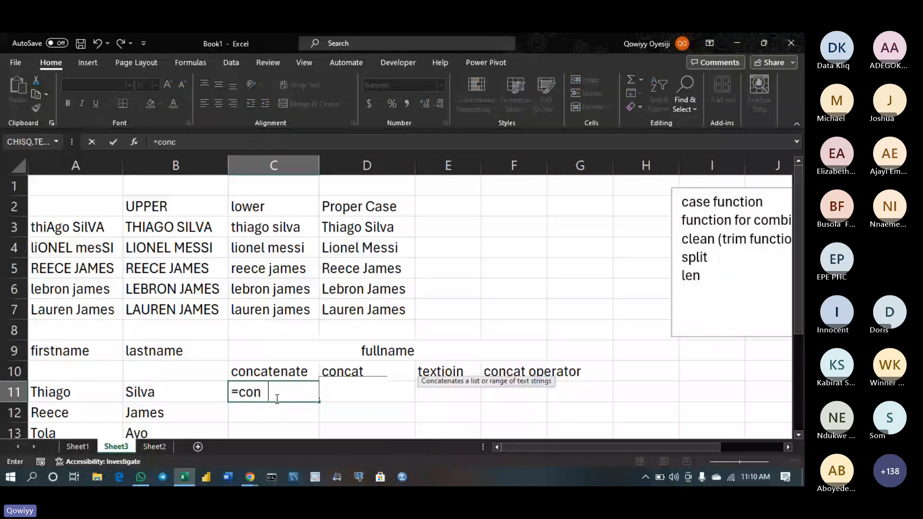
type("a")
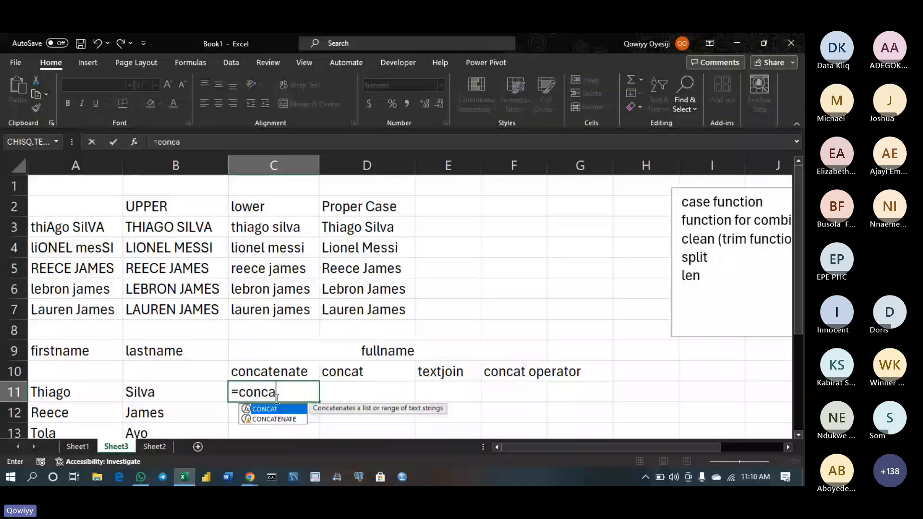
double_click(271, 418)
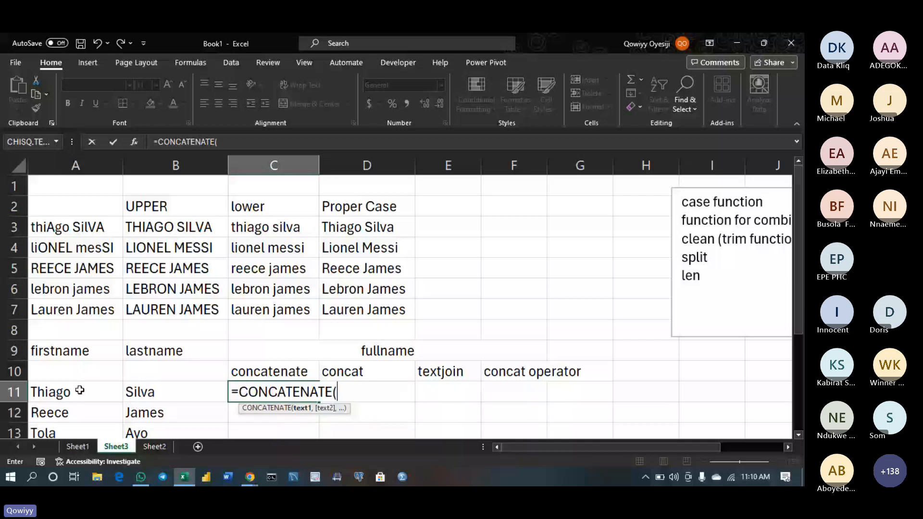
left_click_drag(80, 390, 155, 393)
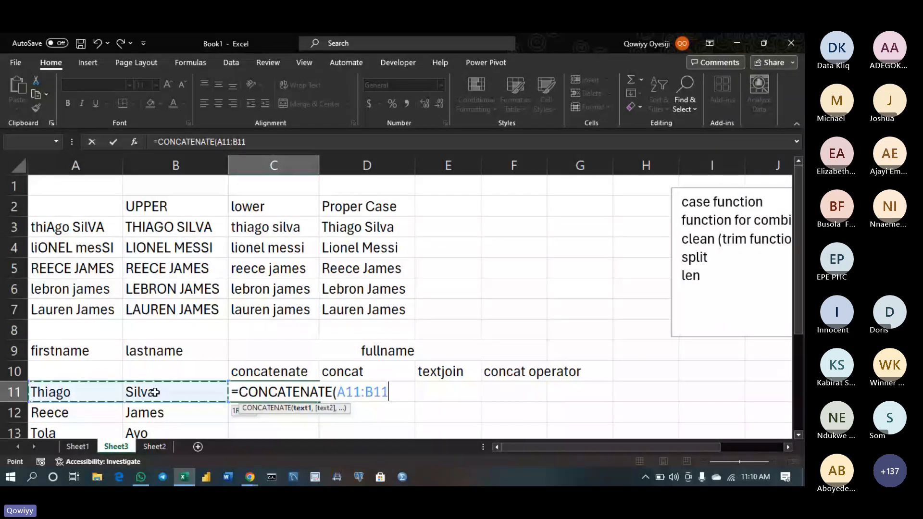
key("Return")
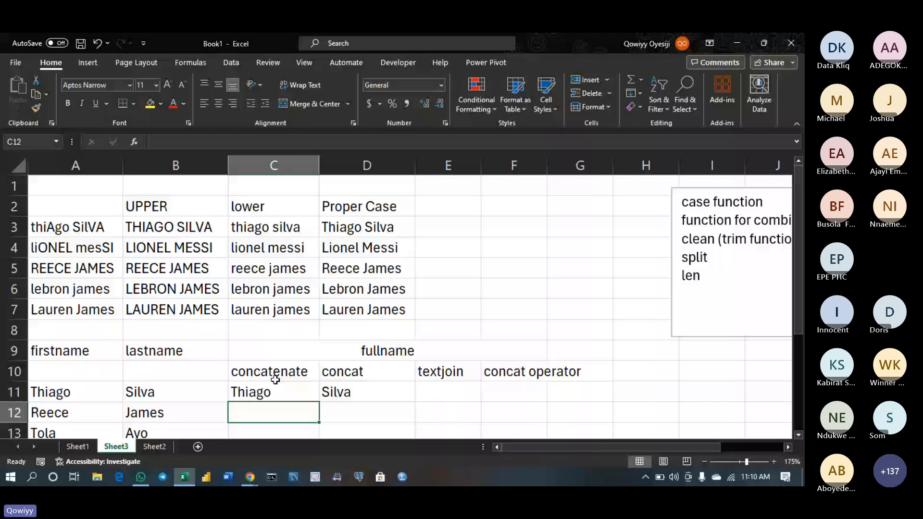
double_click(310, 393)
left_click(399, 397)
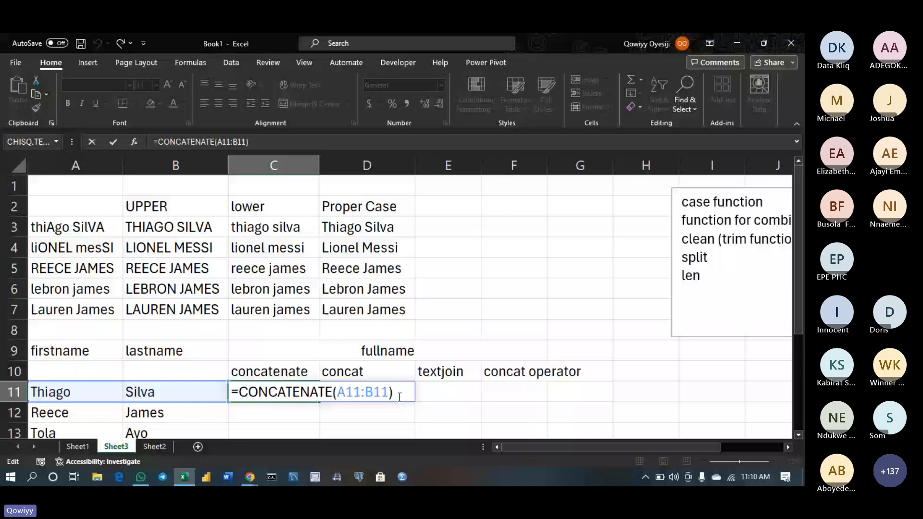
key("Return")
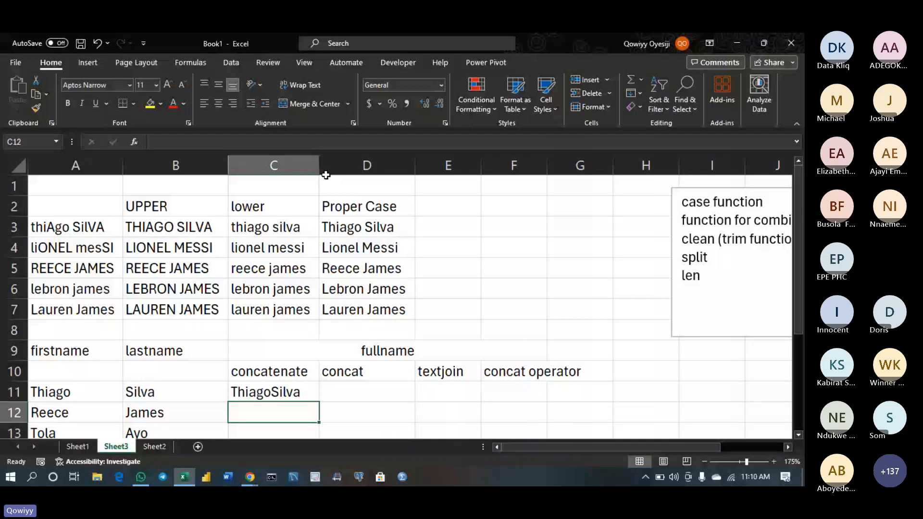
left_click_drag(320, 168, 368, 168)
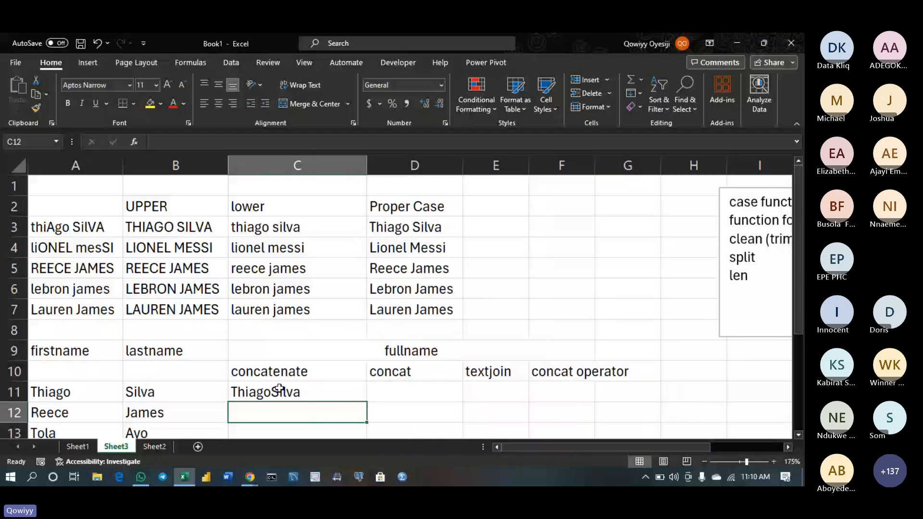
double_click(312, 392)
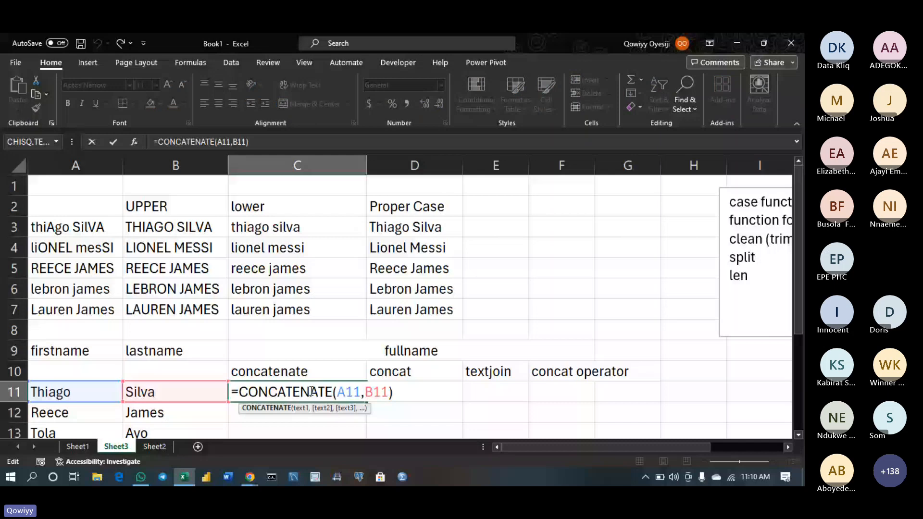
left_click(394, 394)
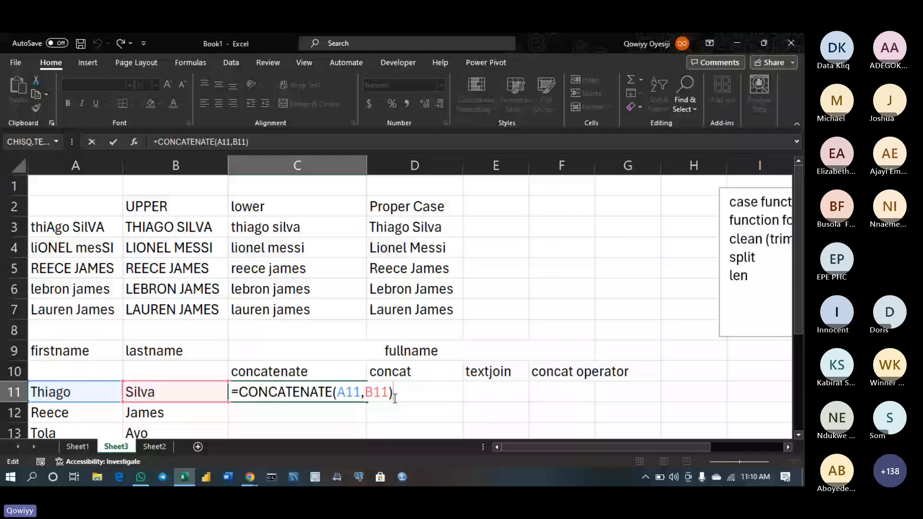
Revise C11 to =CONCATENATE(A11," ",B11) so it displays Thiago Silva
key("BackSpace")
key("BackSpace")
key("BackSpace")
key("BackSpace")
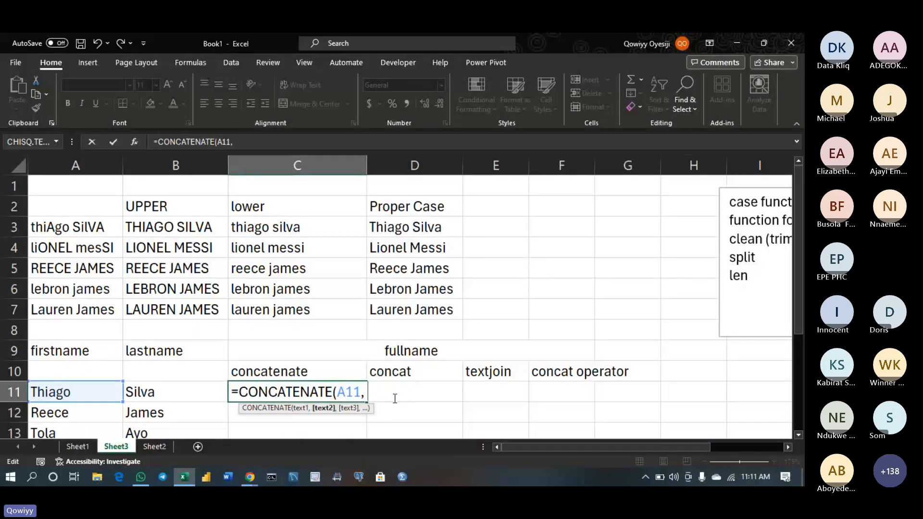
type(",")
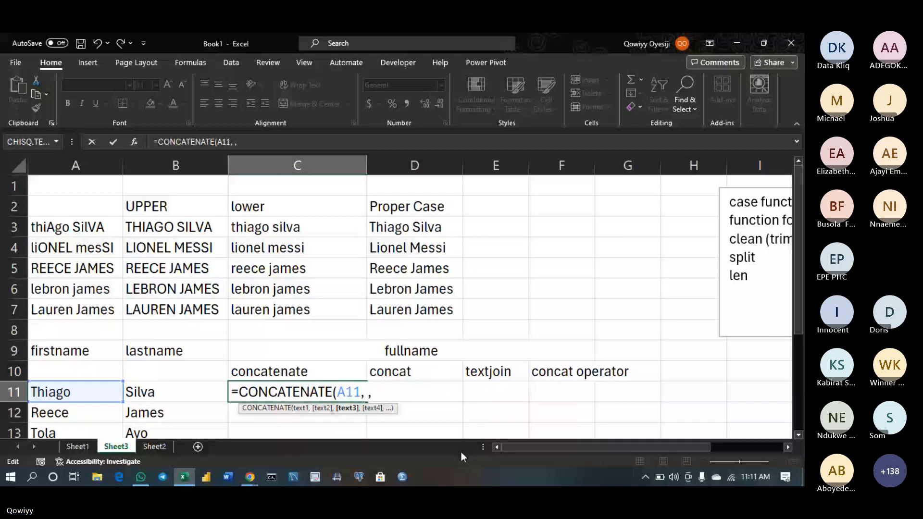
key("BackSpace")
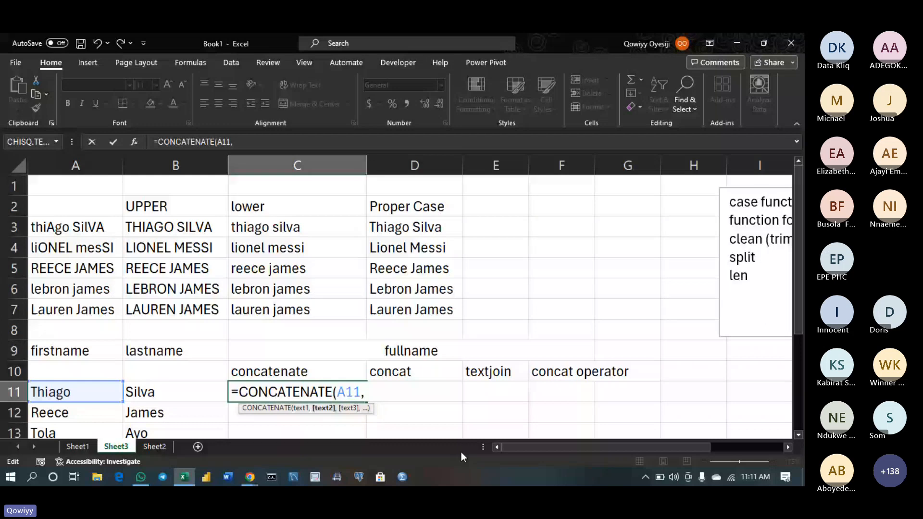
type(",")
key("BackSpace")
type(",")
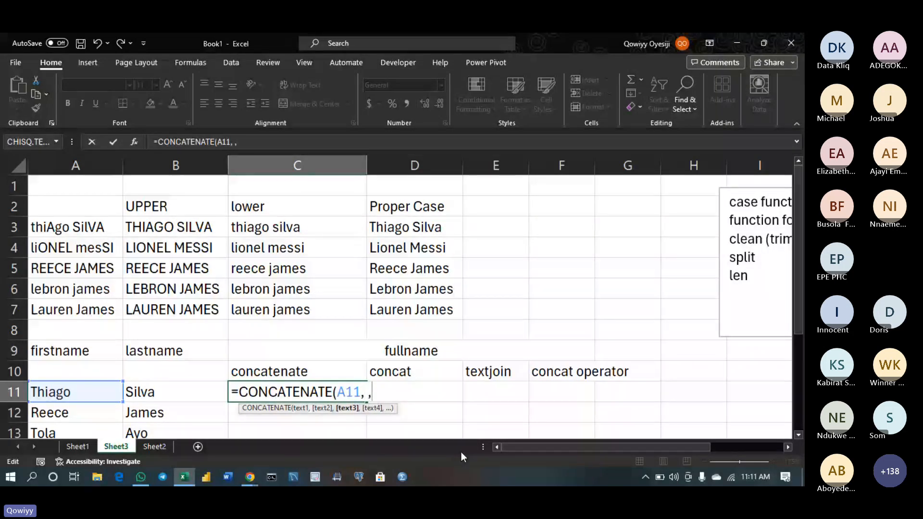
left_click(196, 388)
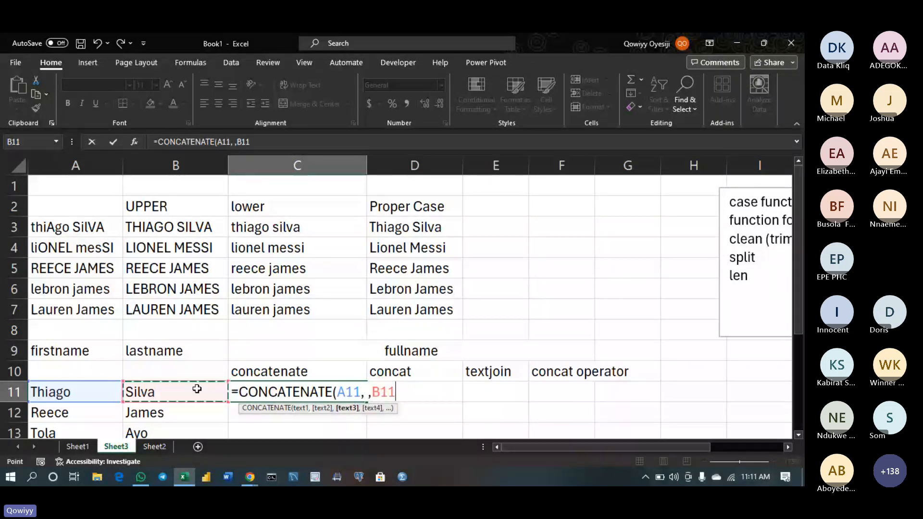
key("Return")
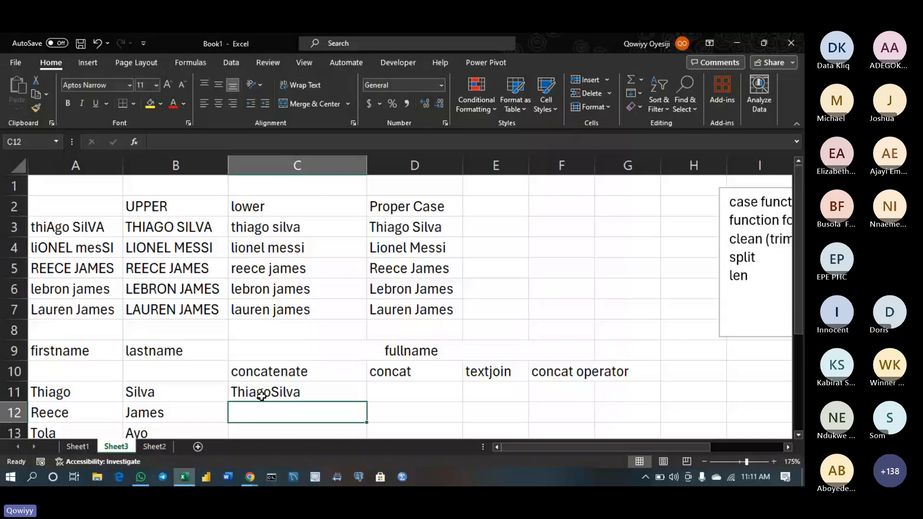
double_click(365, 393)
type("\"")
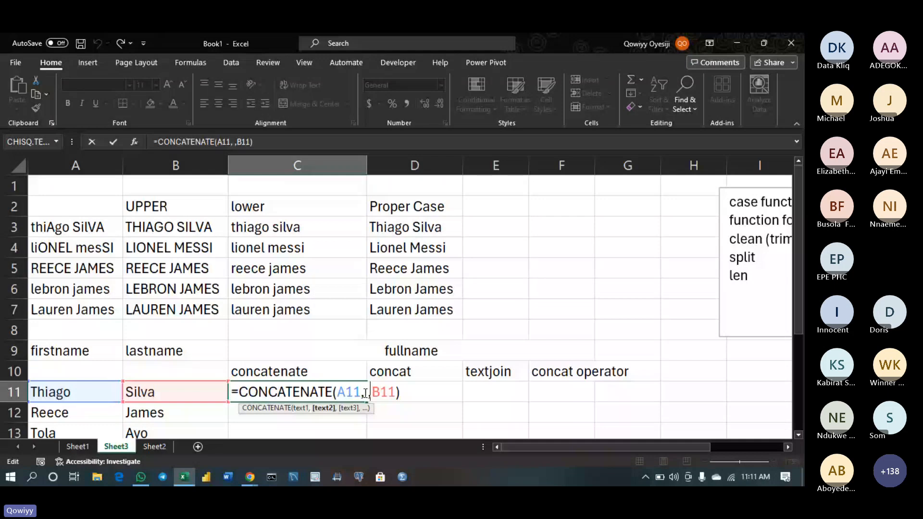
type("\" \"")
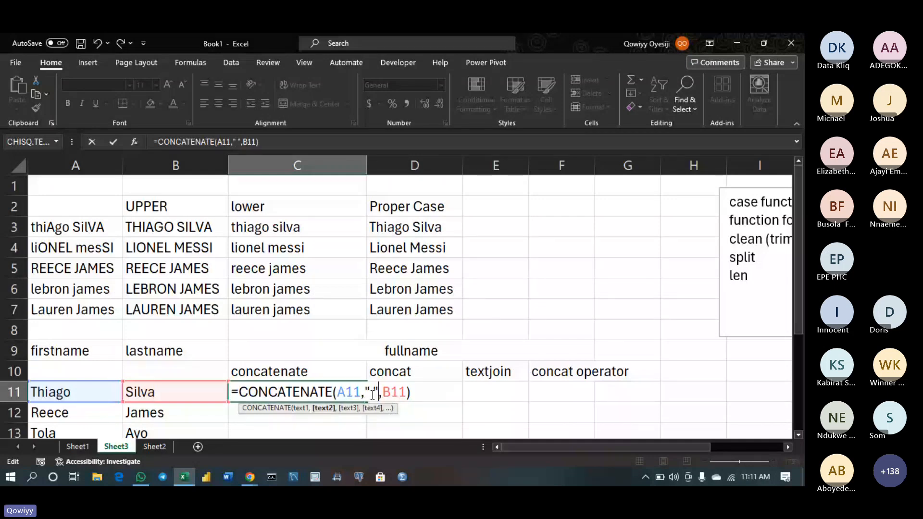
key("Return")
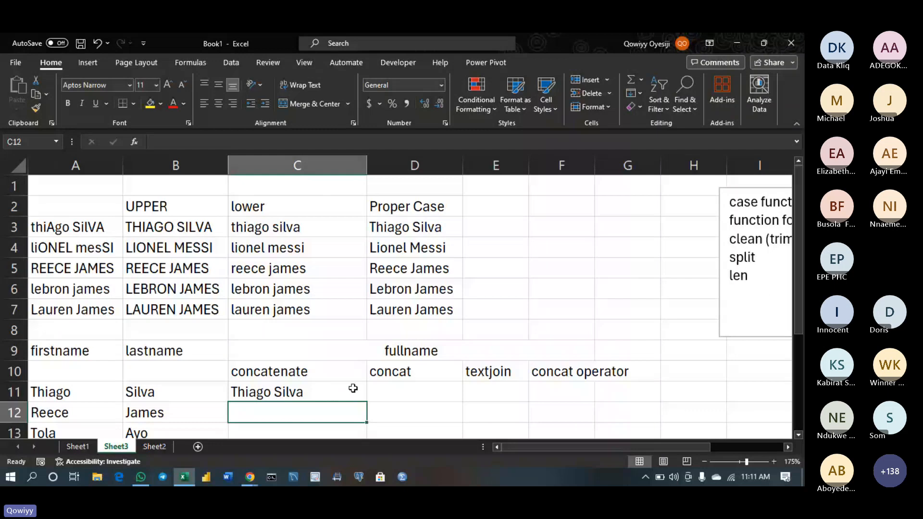
Enter a CONCAT formula over A11:B11 in D11, producing ThiagoSilva
left_click(407, 388)
type("=")
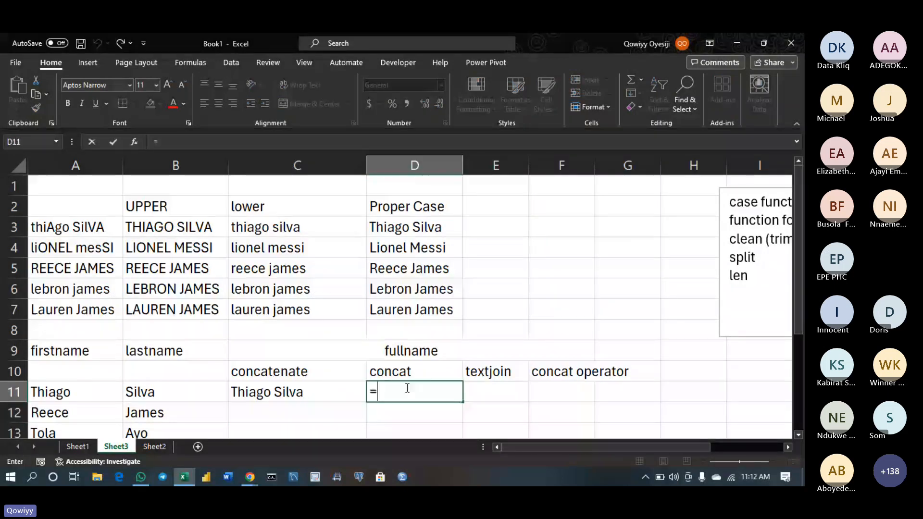
type("co")
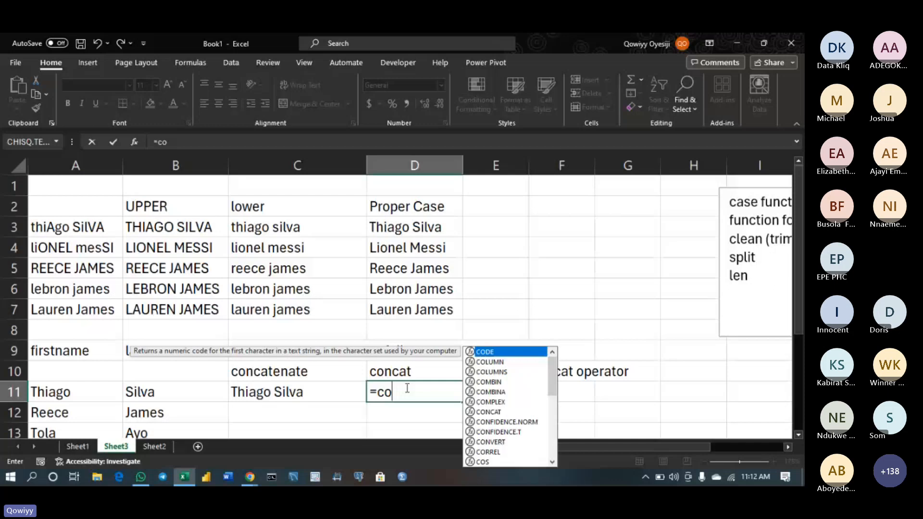
type("ncate")
key("BackSpace")
type("(")
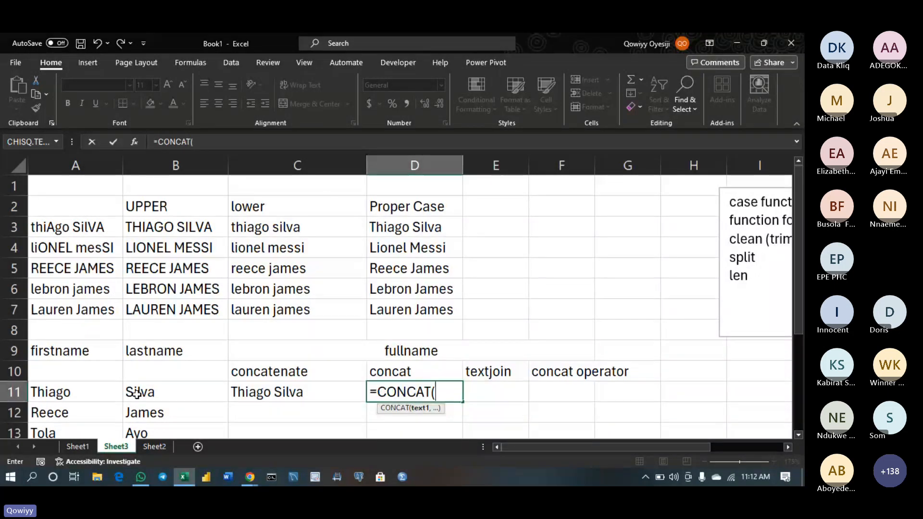
left_click_drag(137, 394, 107, 391)
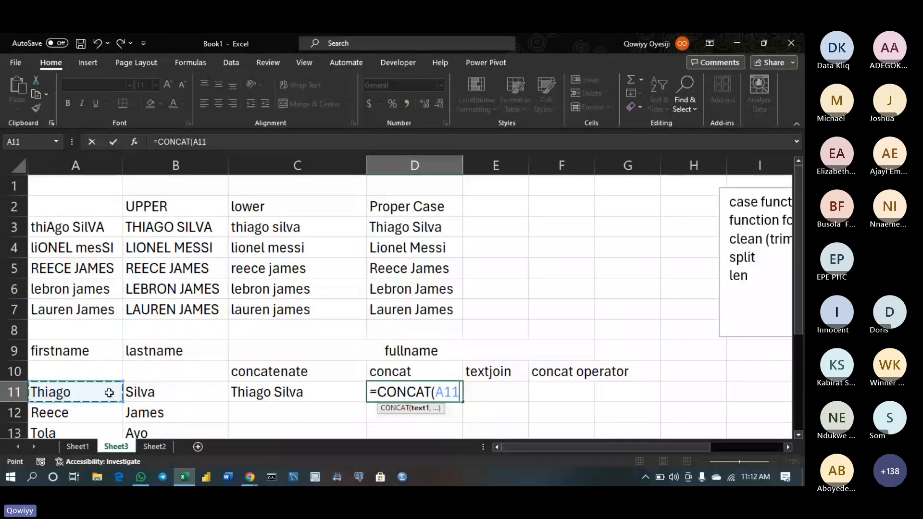
key("Return")
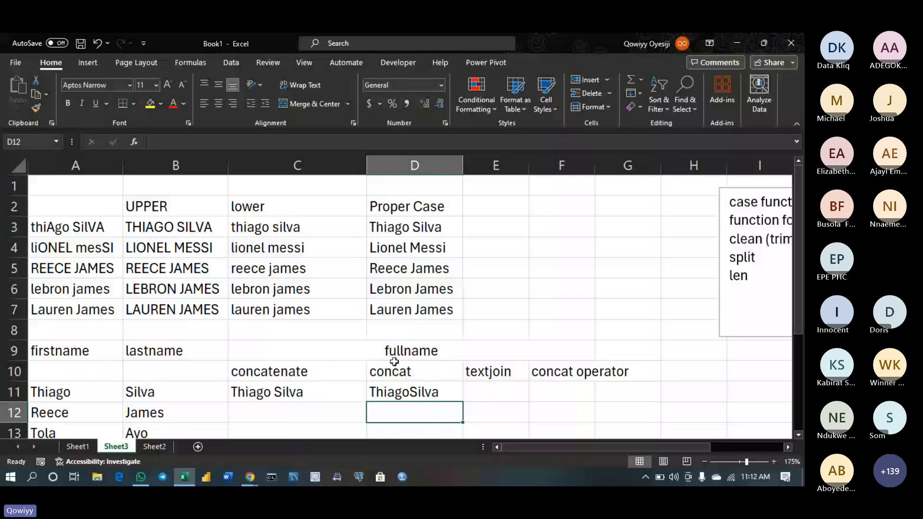
Rewrite D11 as =CONCAT(A11,"-",B11) so first and last names join with a hyphen
double_click(451, 391)
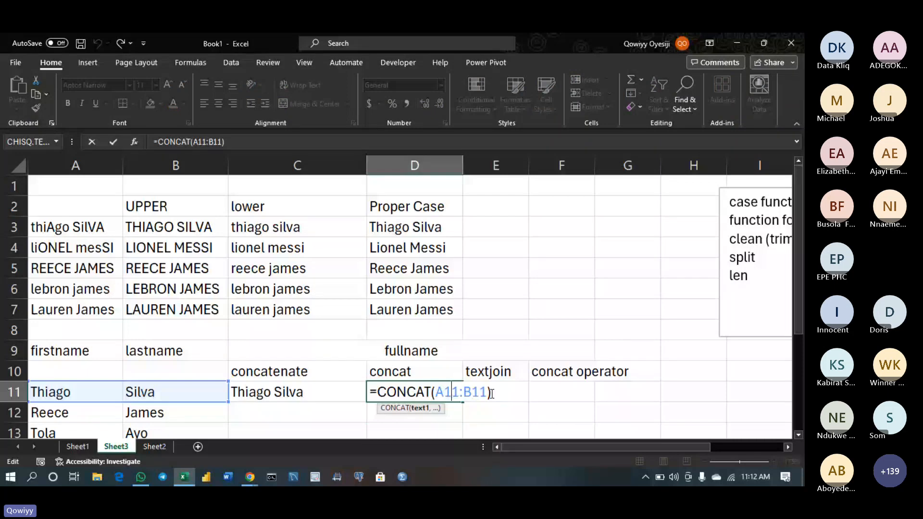
left_click(491, 394)
key("BackSpace")
key("BackSpace")
key("BackSpace")
key("BackSpace")
key("BackSpace")
type(",\"-")
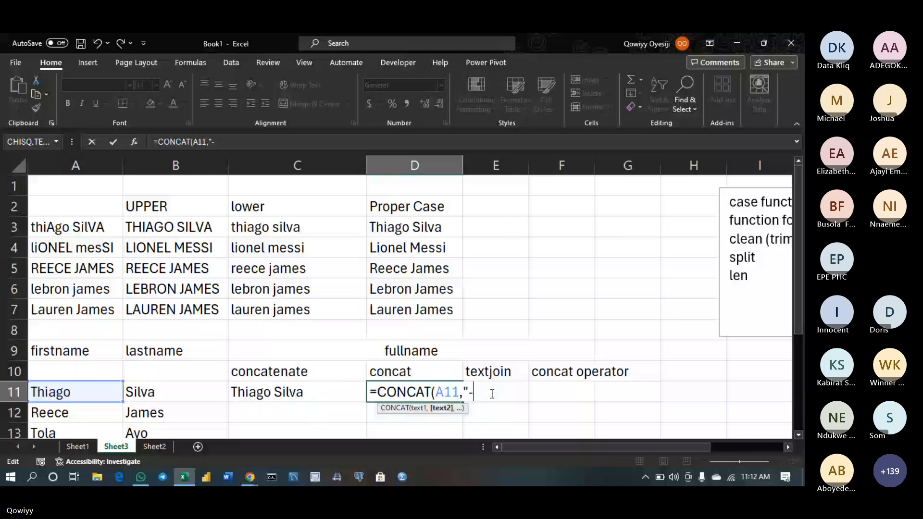
type("\",")
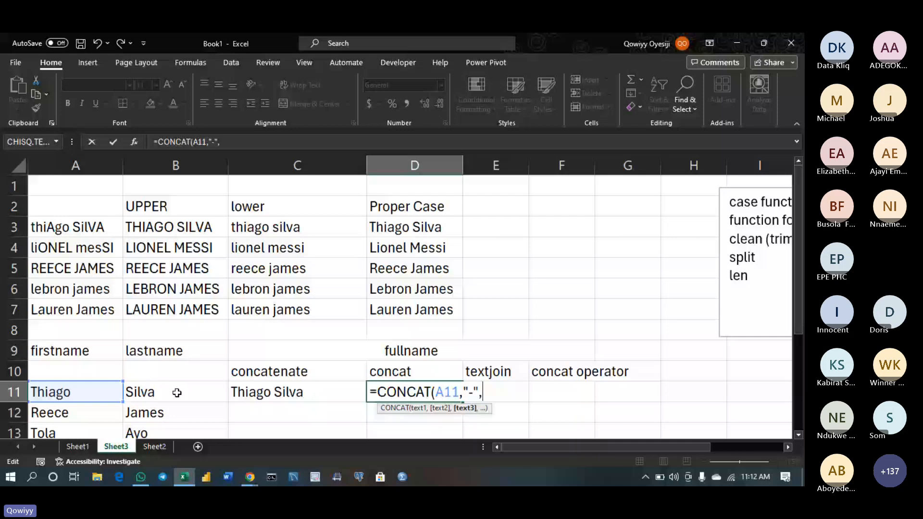
left_click(177, 393)
key("Return")
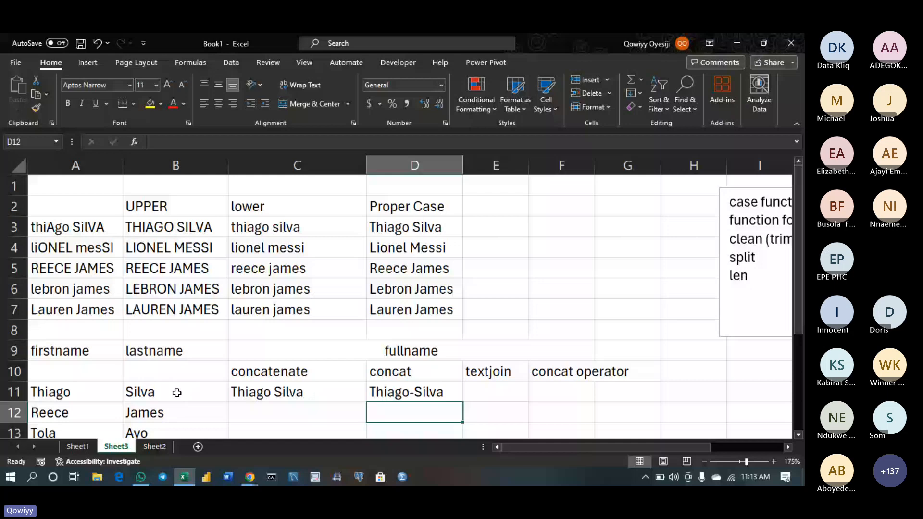
Fill the C11 CONCATENATE and D11 CONCAT formulas down to rows 12–13
left_click(269, 392)
double_click(366, 402)
left_click(430, 395)
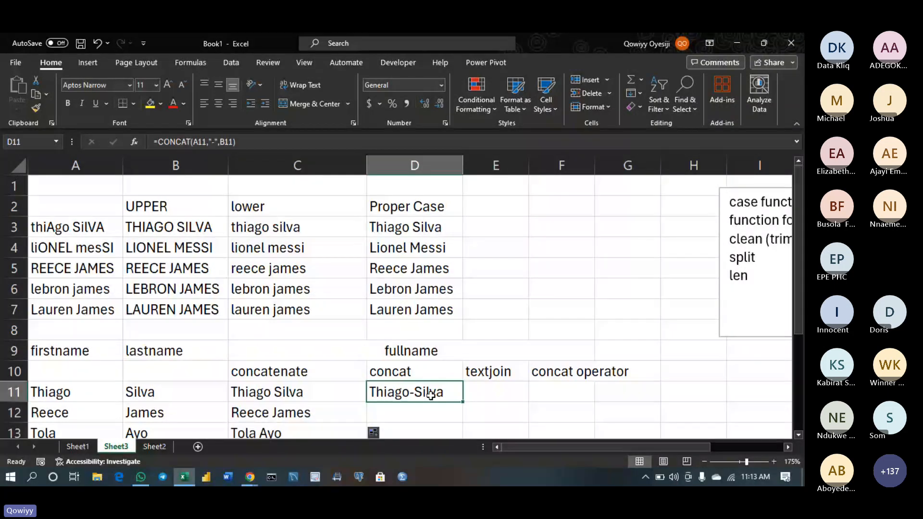
double_click(464, 403)
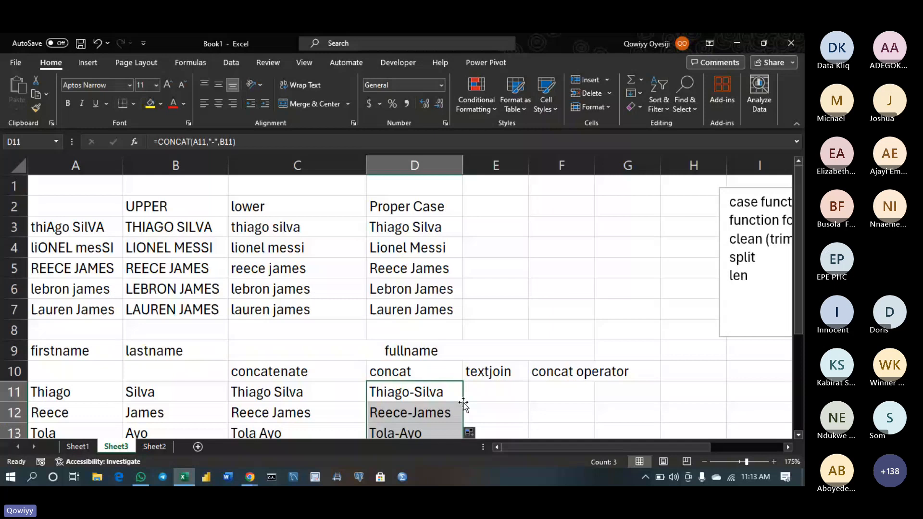
left_click(798, 435)
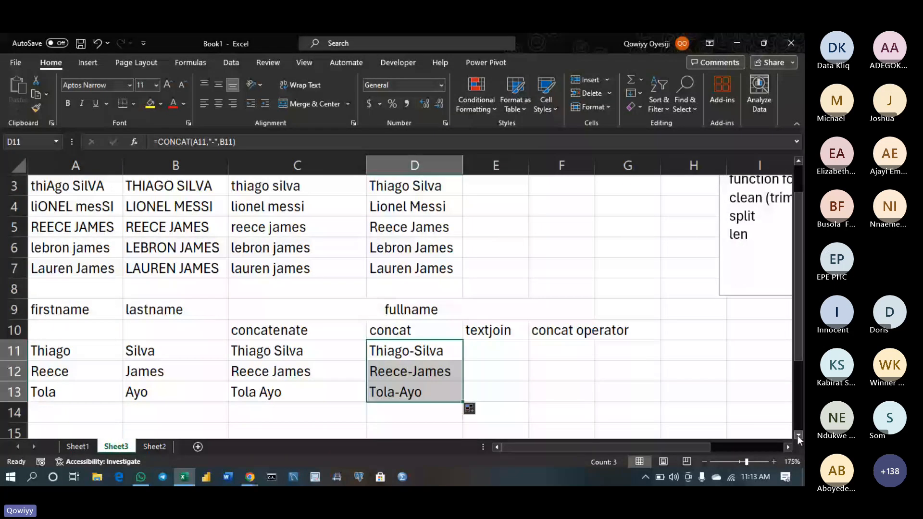
Begin =TEXTJOIN("_",TRUE, in E11, using an underscore separator and ignoring empty cells
left_click(488, 349)
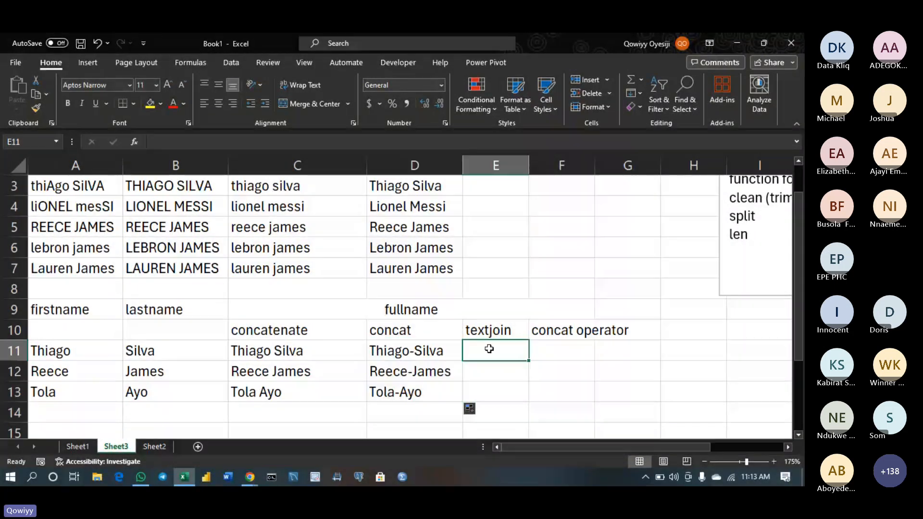
double_click(489, 349)
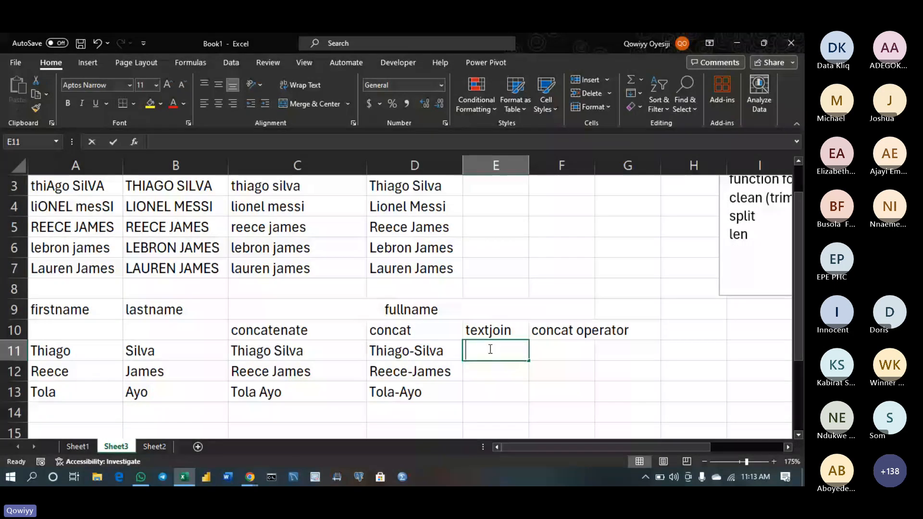
type("=textj")
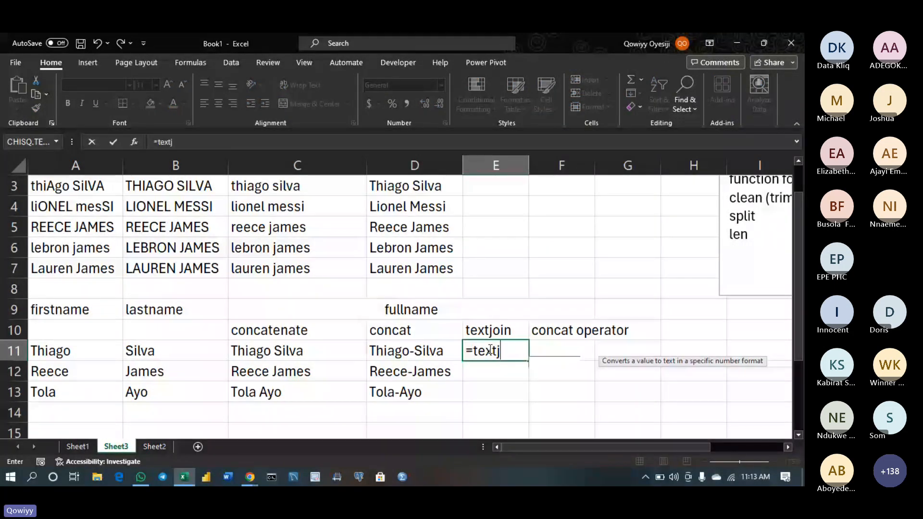
key("Tab")
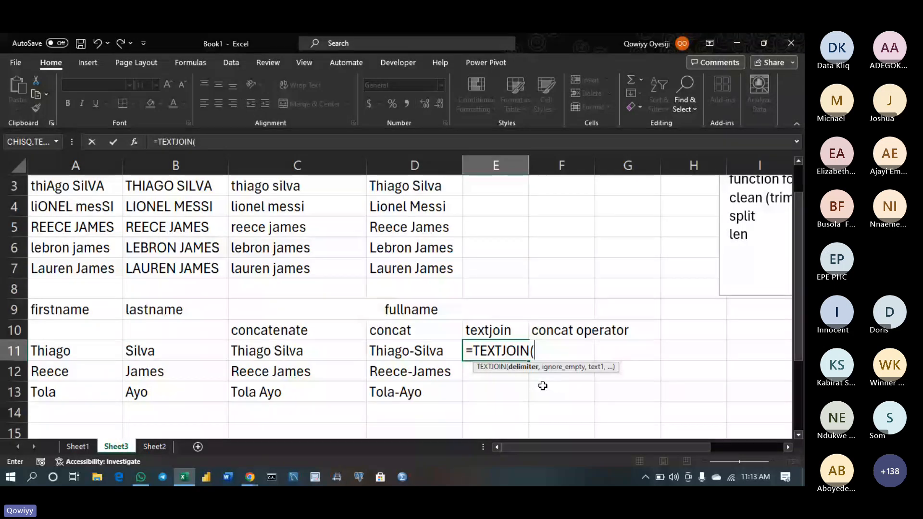
type("_")
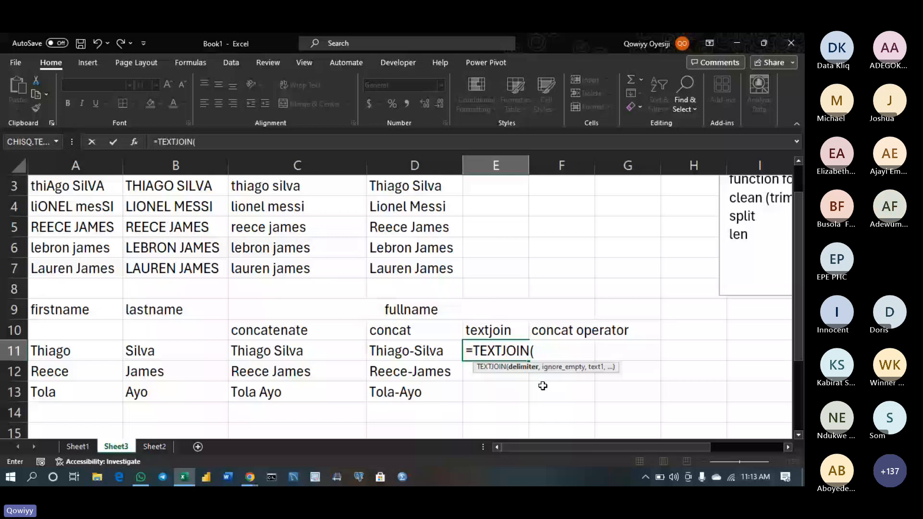
type("\"_\",")
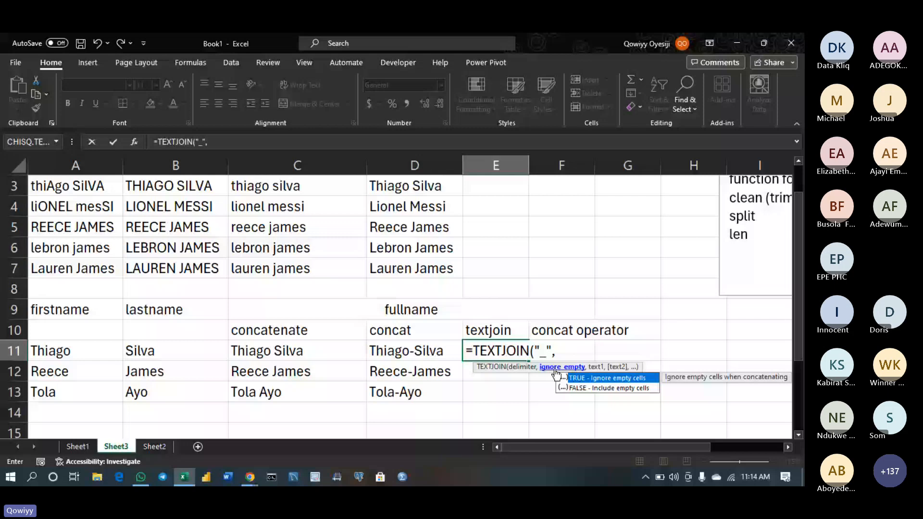
key("BackSpace")
key("BackSpace")
key("BackSpace")
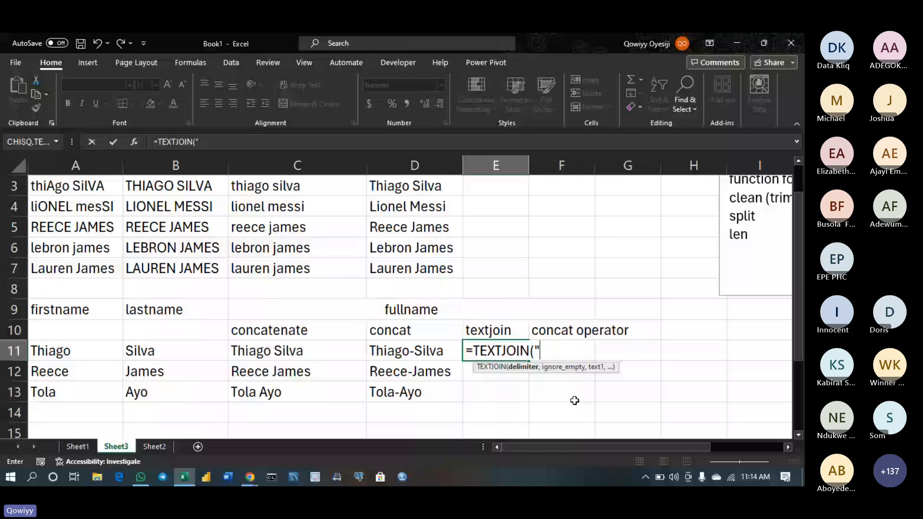
type("_\",")
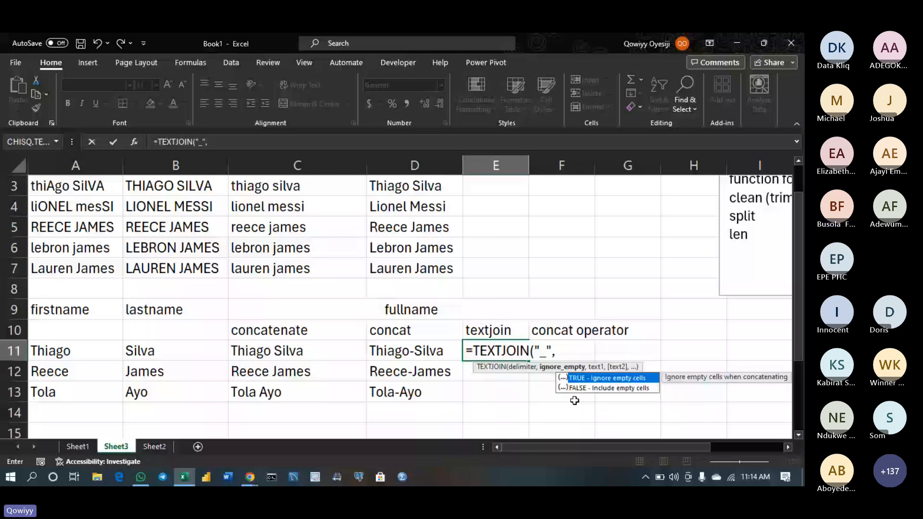
double_click(595, 378)
type(",")
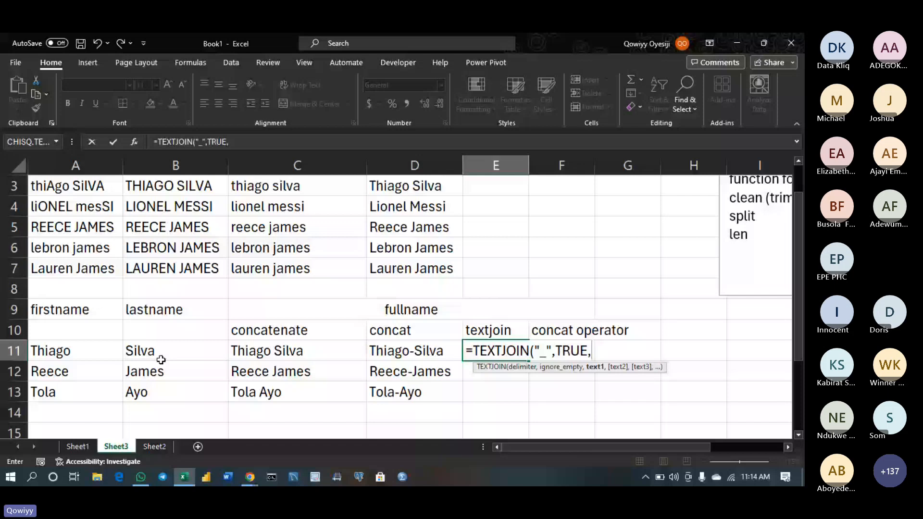
Complete E11 as =TEXTJOIN("_",TRUE,A11:B11) to join the first and last names
left_click_drag(76, 351, 153, 355)
key("Return")
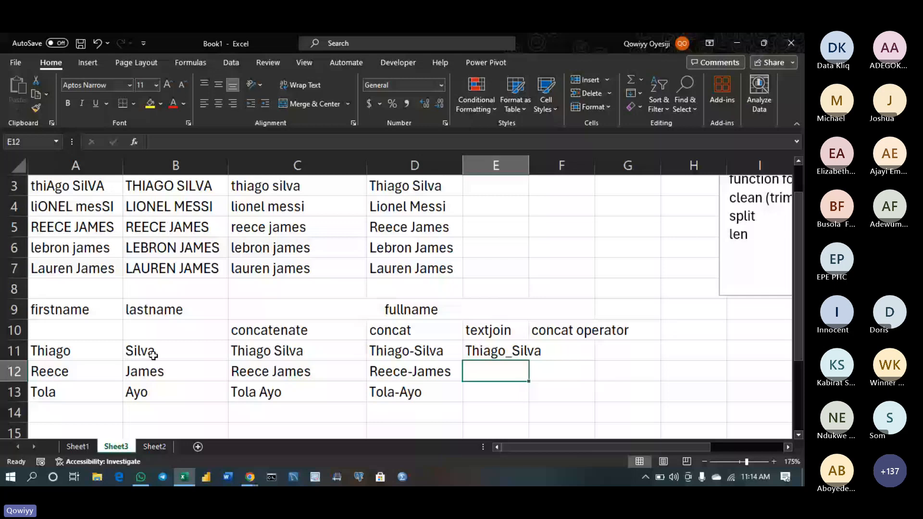
double_click(501, 351)
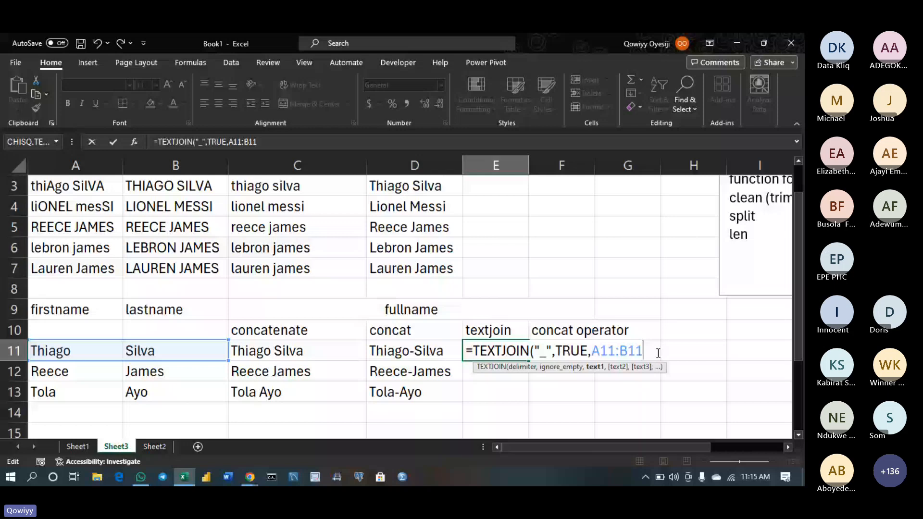
key("BackSpace")
key("BackSpace")
key("BackSpace")
key("BackSpace")
key("BackSpace")
key("BackSpace")
key("BackSpace")
key("BackSpace")
key("BackSpace")
key("BackSpace")
key("BackSpace")
key("BackSpace")
key("BackSpace")
key("BackSpace")
key("BackSpace")
key("BackSpace")
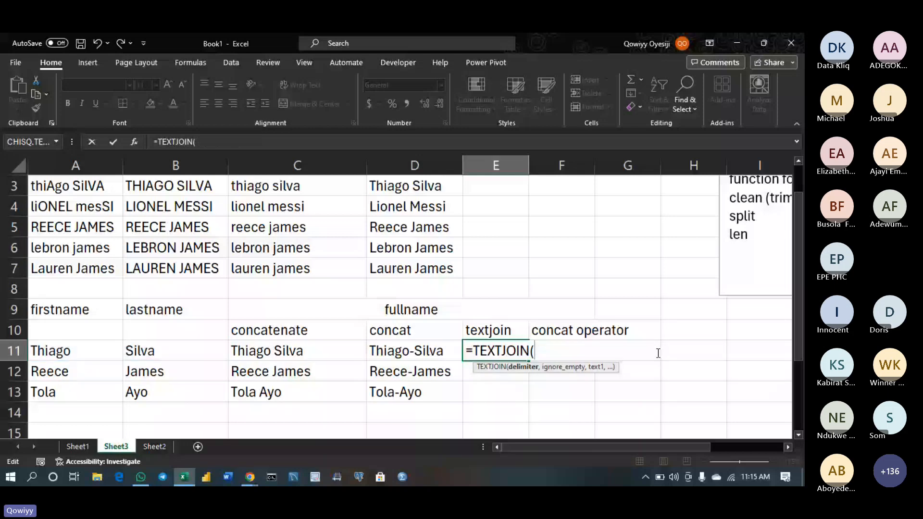
type("\"_\",TRUE")
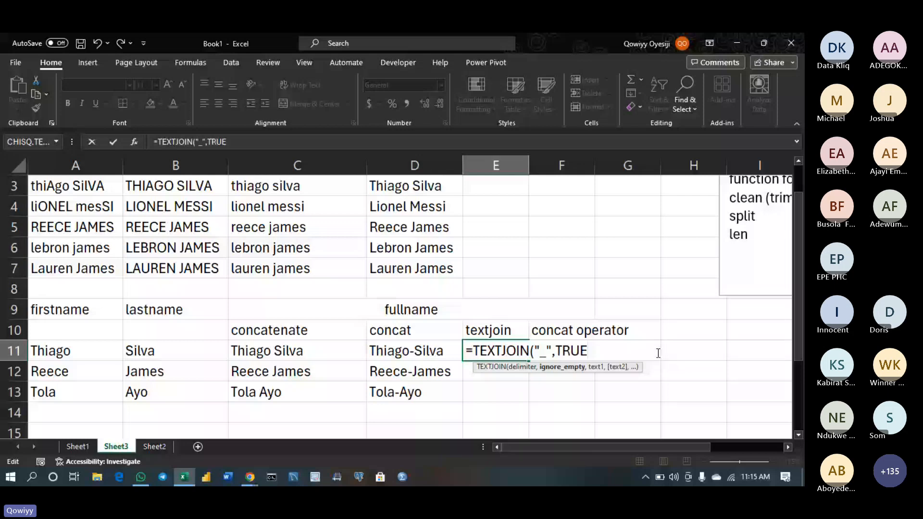
type(",")
left_click_drag(53, 351, 180, 350)
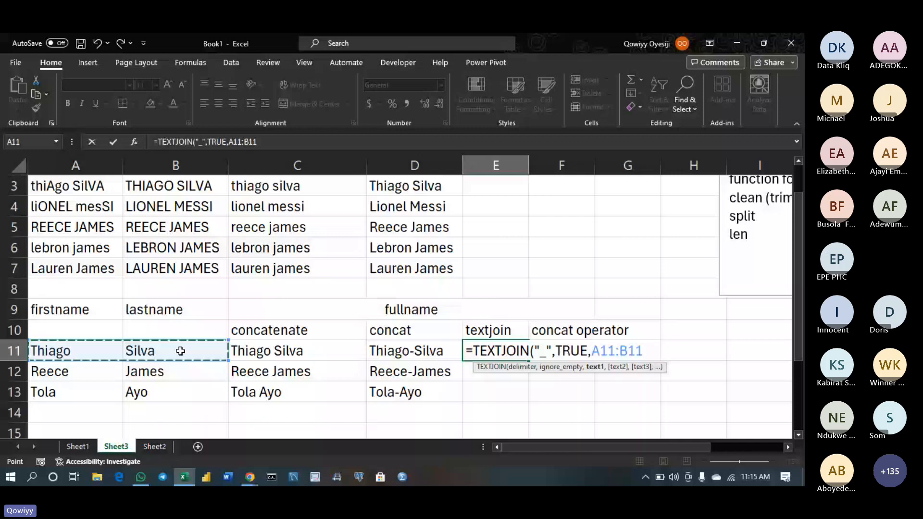
key("ctrl+Return")
Copy the E11 TEXTJOIN formula down through E13
left_click_drag(528, 360, 529, 361)
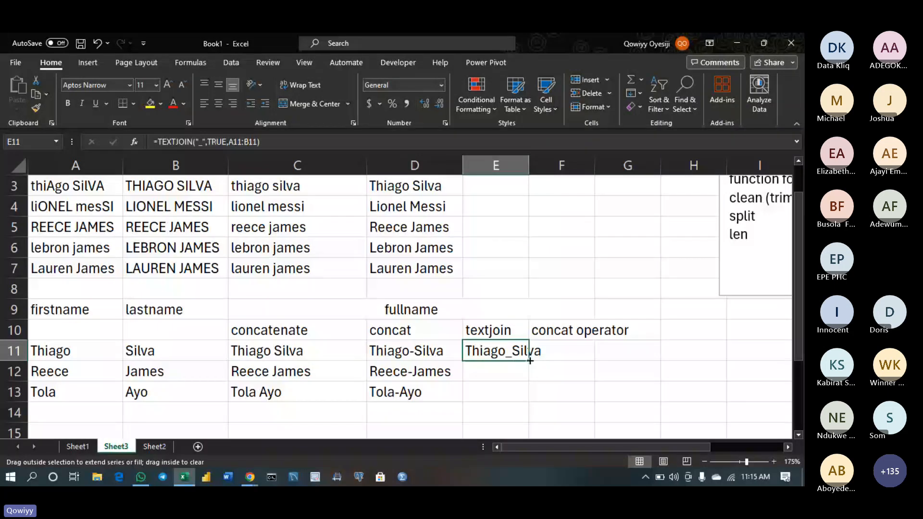
double_click(530, 360)
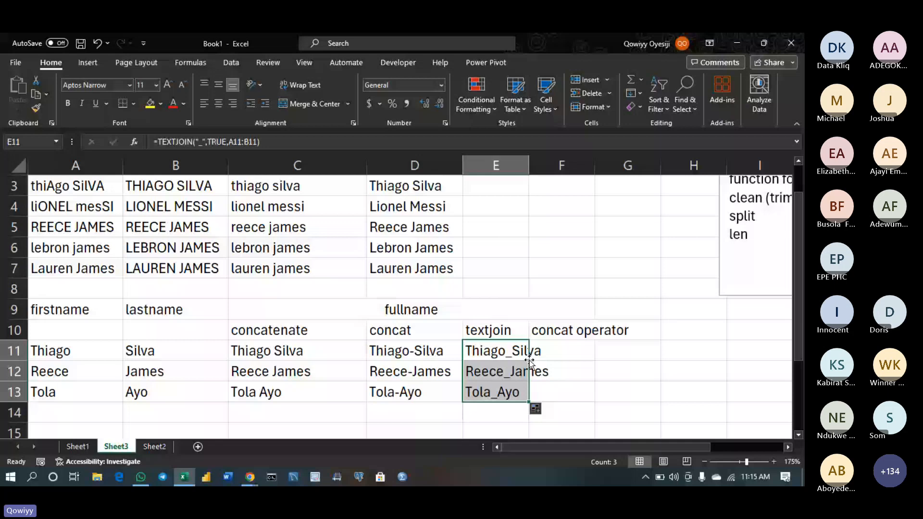
double_click(659, 281)
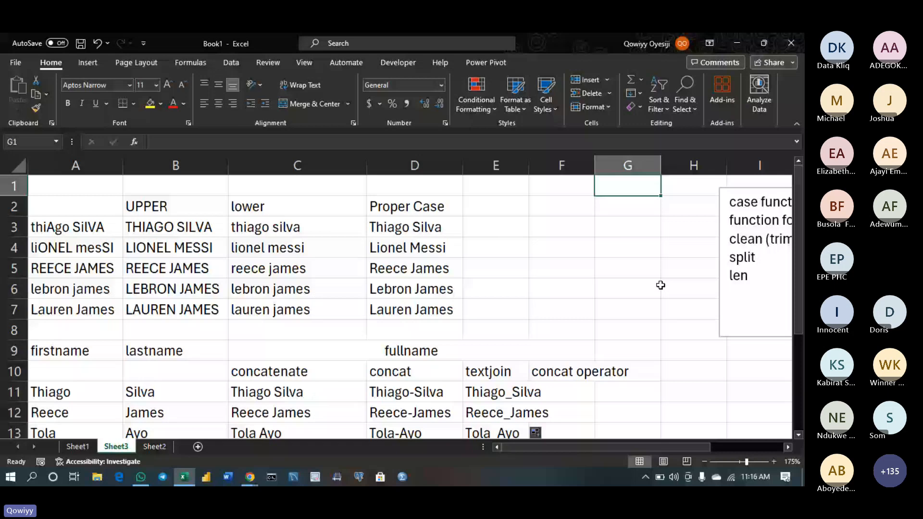
Enter the heading 'fullname' in A15
key("Down")
key("Down")
key("Down")
key("Down")
key("Down")
key("Down")
key("Down")
key("Down")
key("Down")
key("Down")
key("Down")
key("Down")
key("Down")
key("Down")
key("Down")
key("Down")
key("Down")
key("Down")
key("Down")
key("Down")
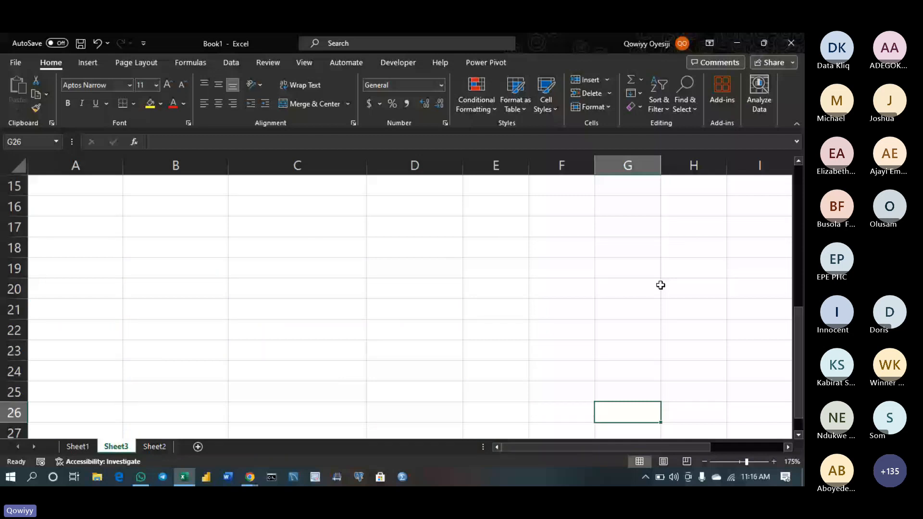
scroll(94, 292, "up", 2)
left_click(95, 292)
type("fi")
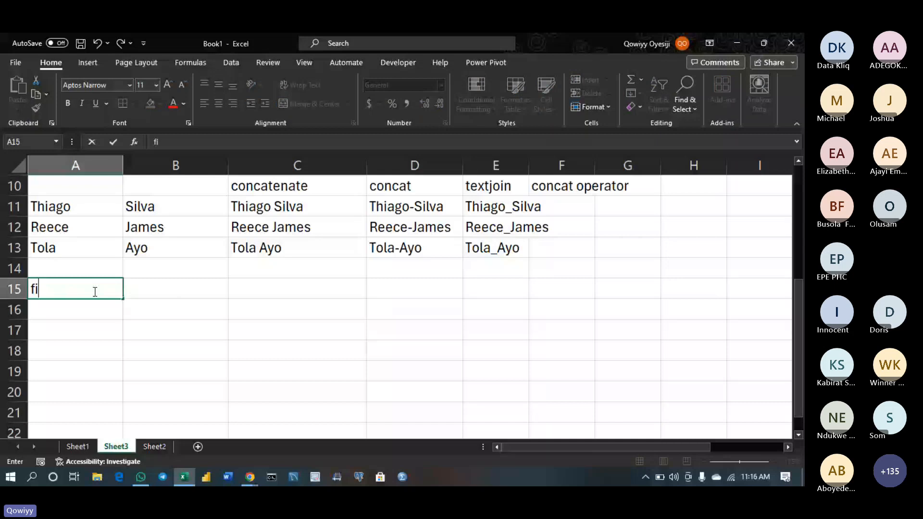
key("BackSpace")
type("ullname")
key("Return")
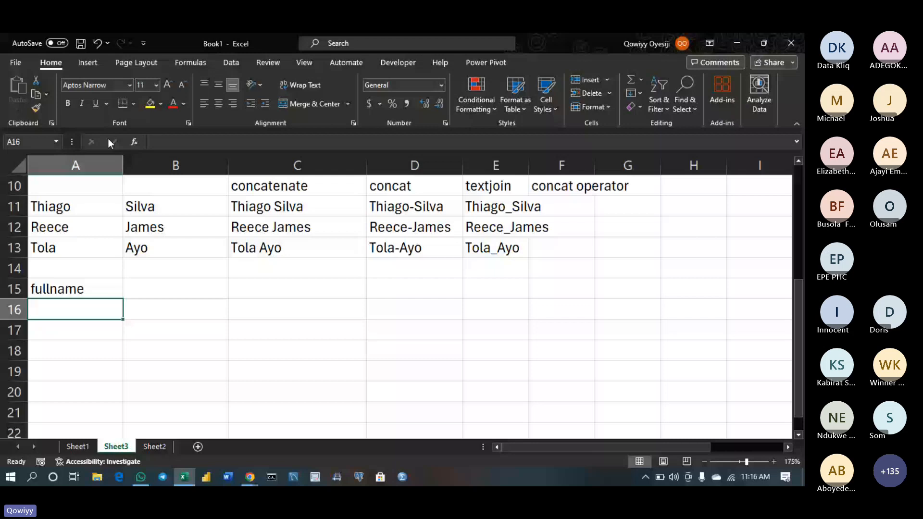
Widen column A and enter the first two sample full names in A16 and A17
left_click_drag(123, 165, 246, 165)
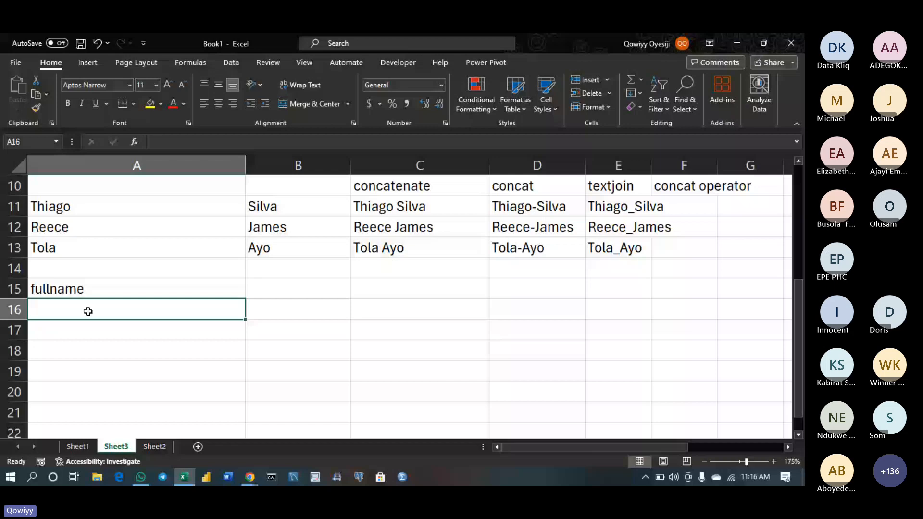
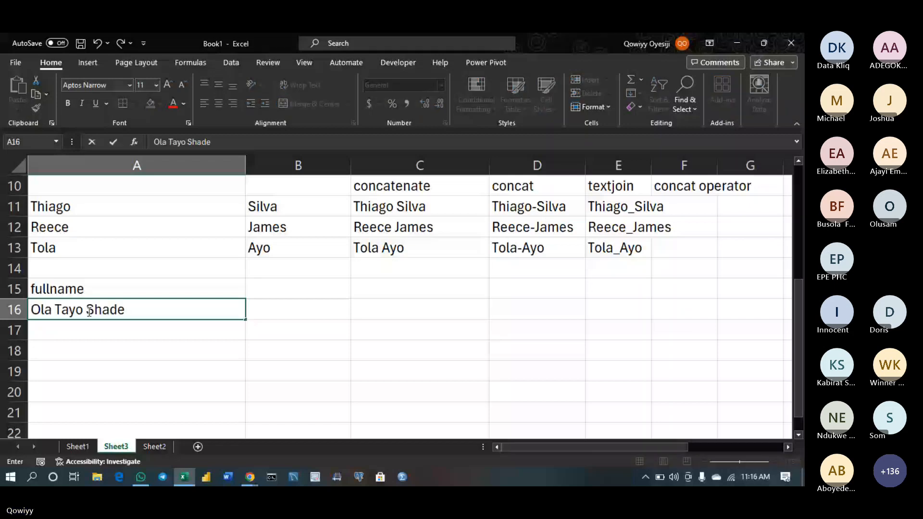
key("Return")
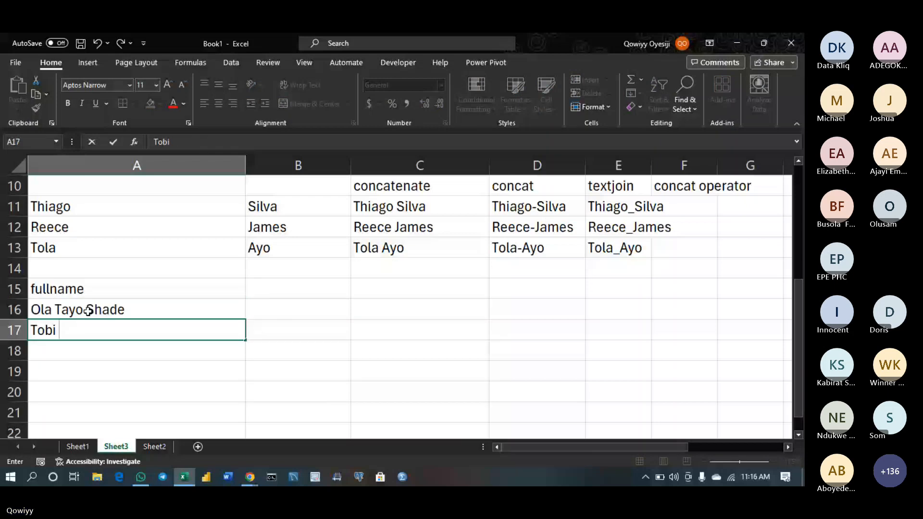
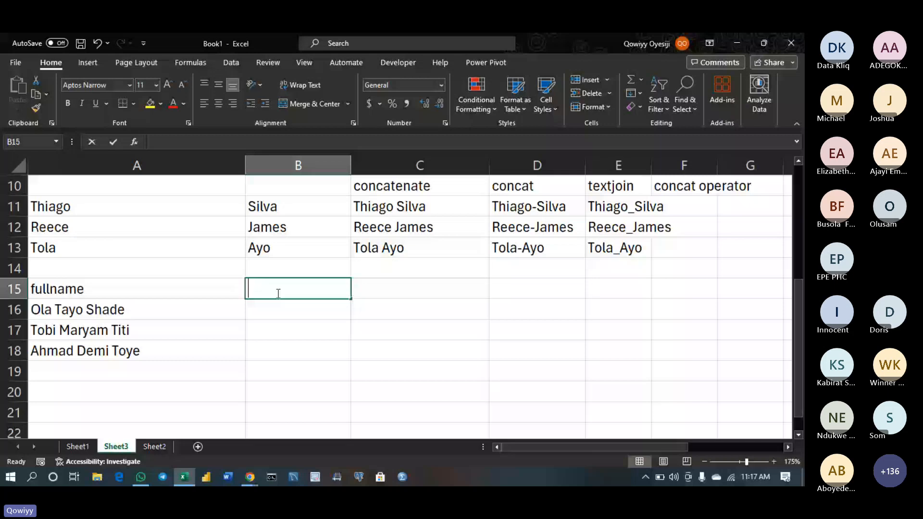
Add the headings firstname, middlename and lastname in B15:D15
type("firstname")
key("Tab")
type("midle")
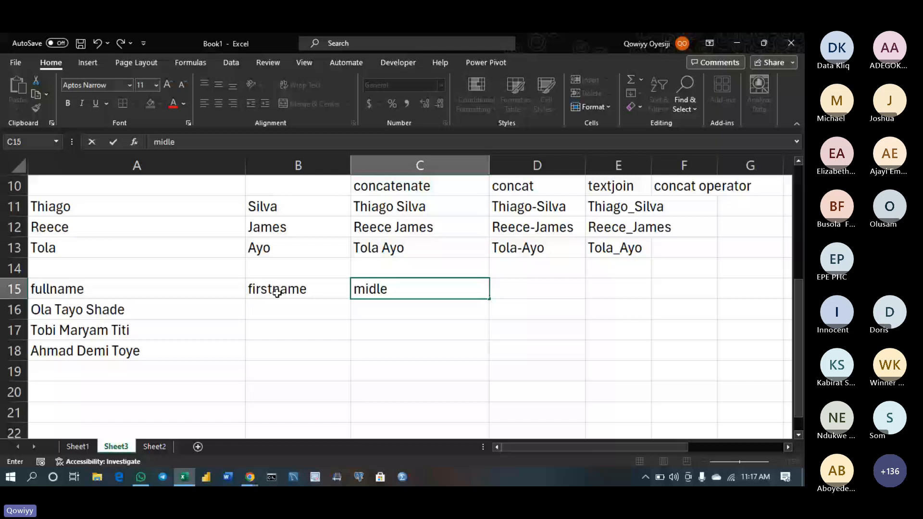
key("BackSpace")
key("BackSpace")
type("dlename")
key("Tab")
type("lastb")
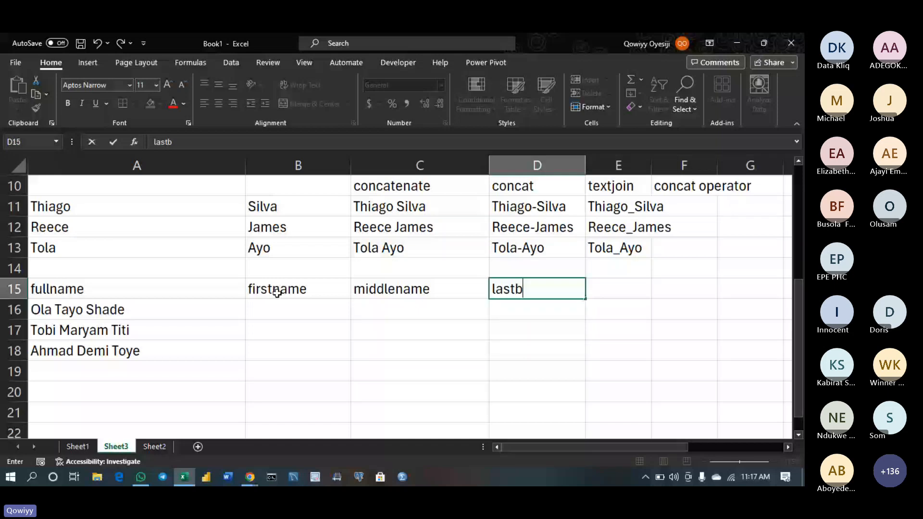
key("BackSpace")
type("name")
Type trial first, middle and last name parts in B16:D16, then clear them
left_click(267, 307)
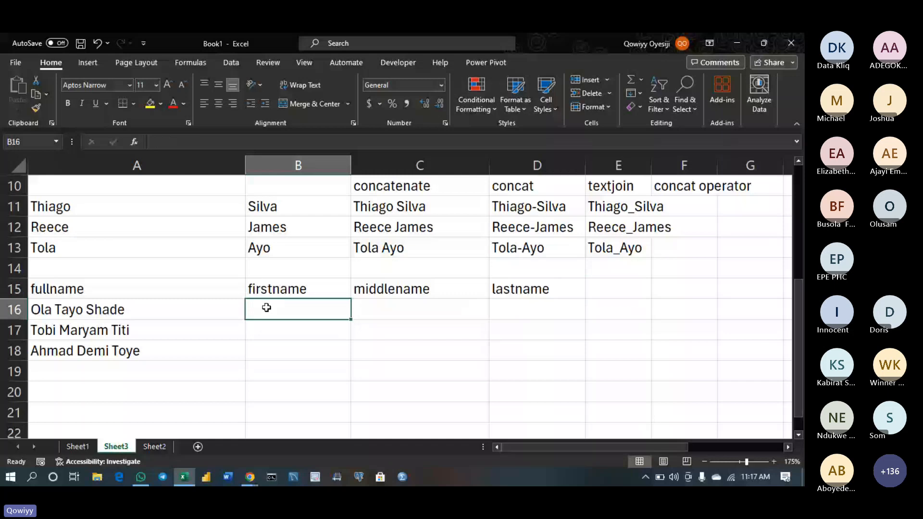
key("Tab")
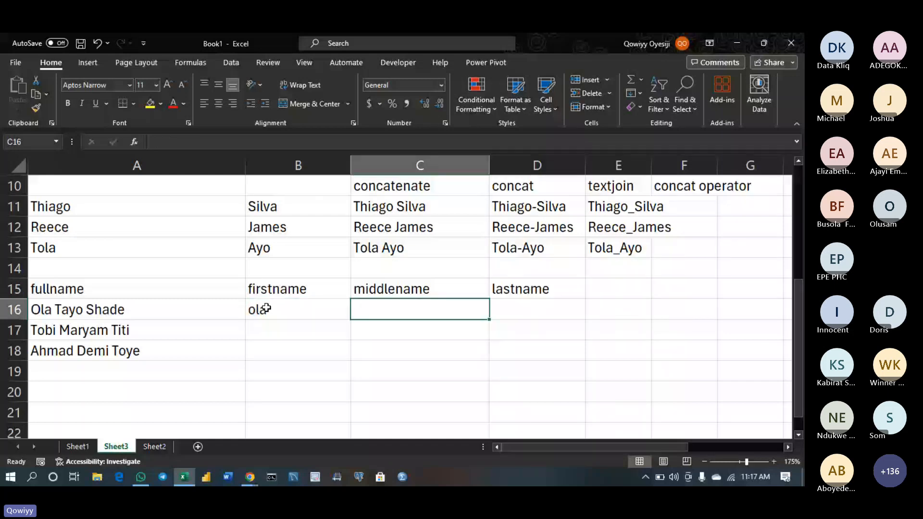
key("Tab")
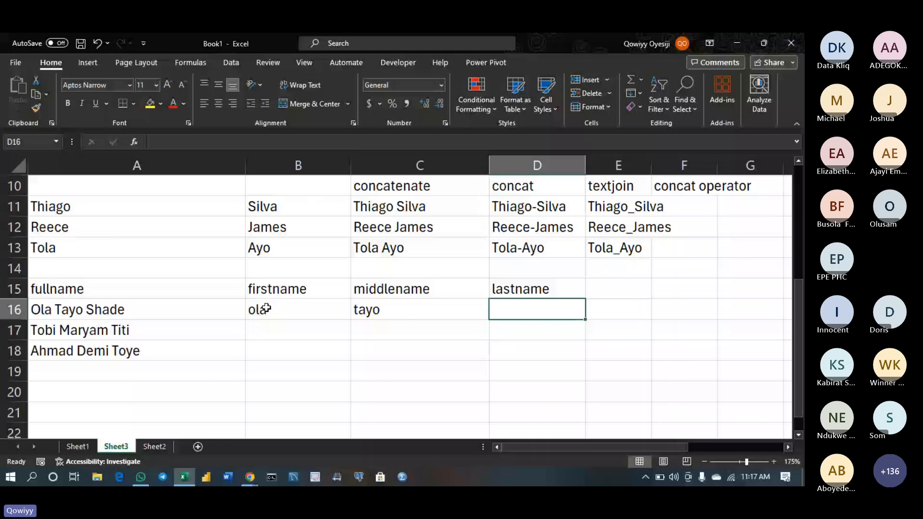
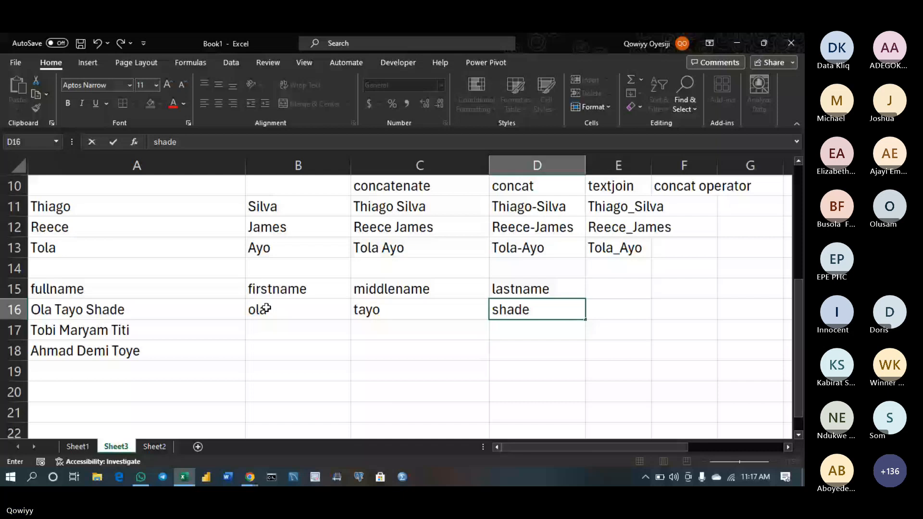
left_click_drag(265, 309, 549, 306)
key("Delete")
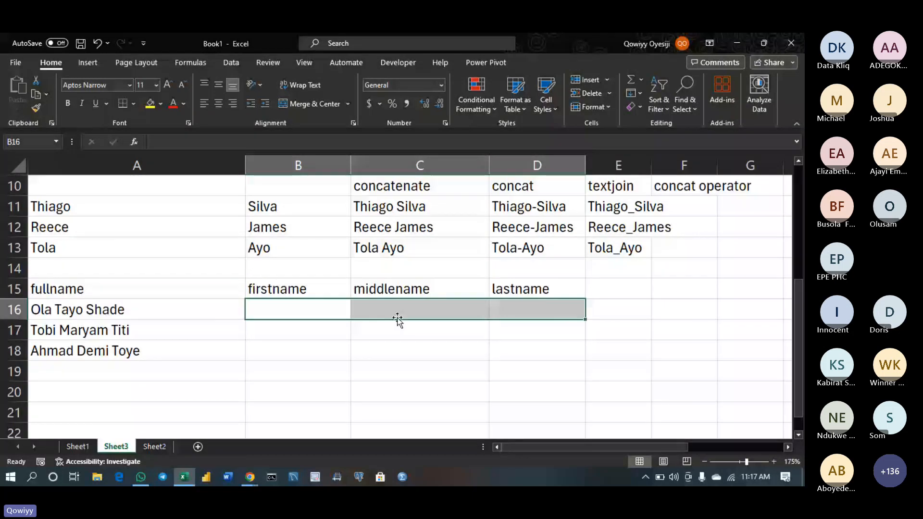
Insert a blank row 16 and add the headers textafter and textsplit
left_click(15, 310)
key("ctrl+shift+plus")
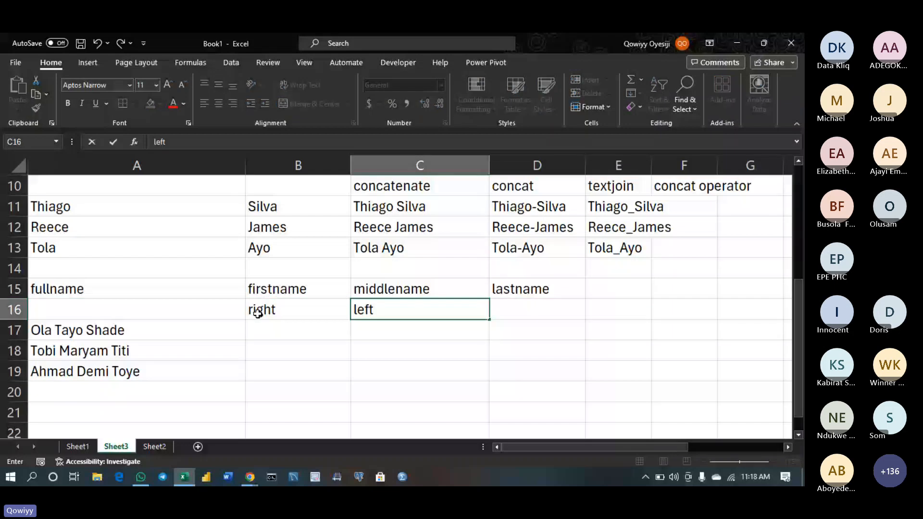
key("Tab")
type("mid")
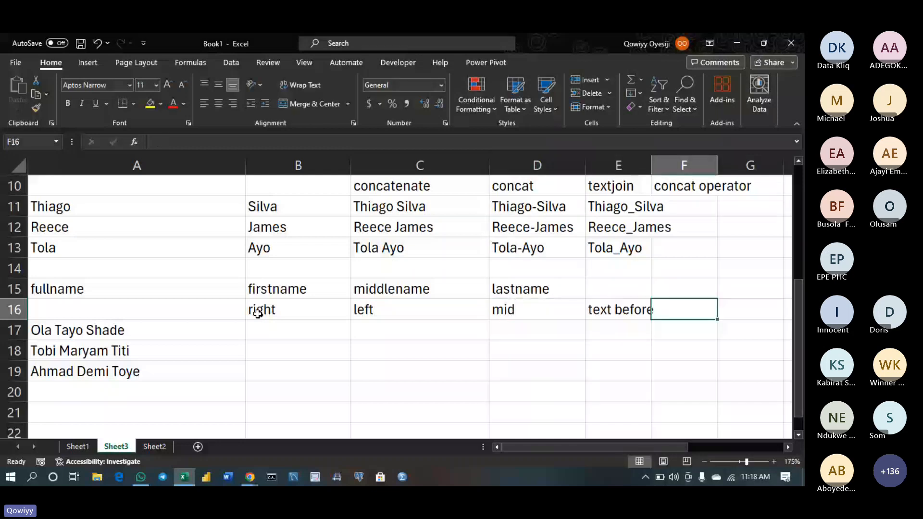
type("tex")
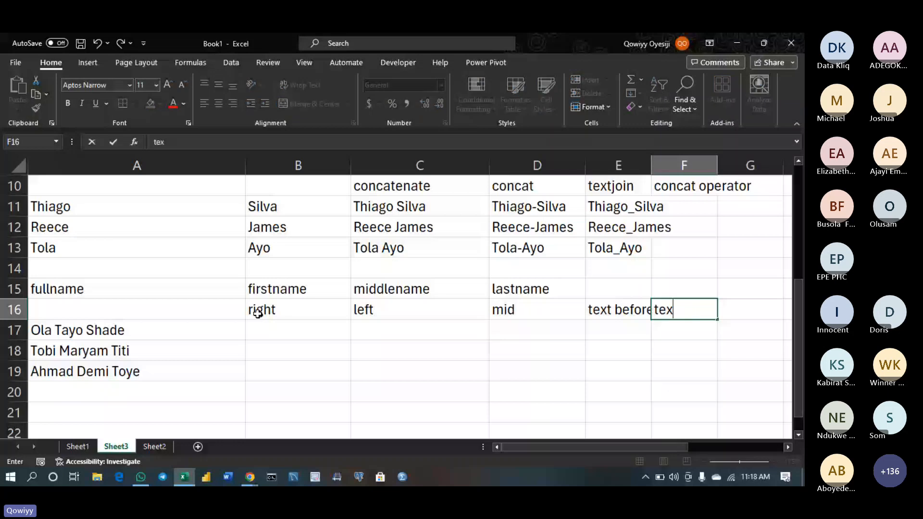
type("aft")
key("BackSpace")
key("BackSpace")
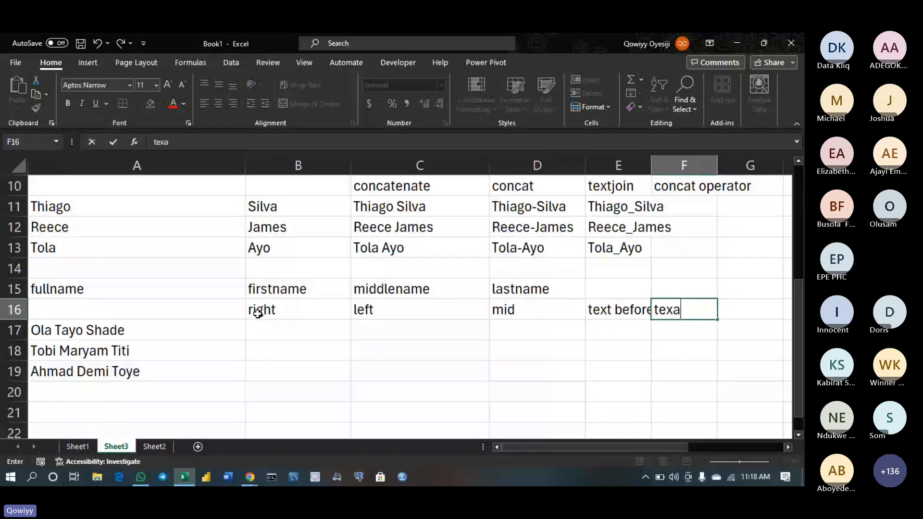
key("BackSpace")
type("tafr")
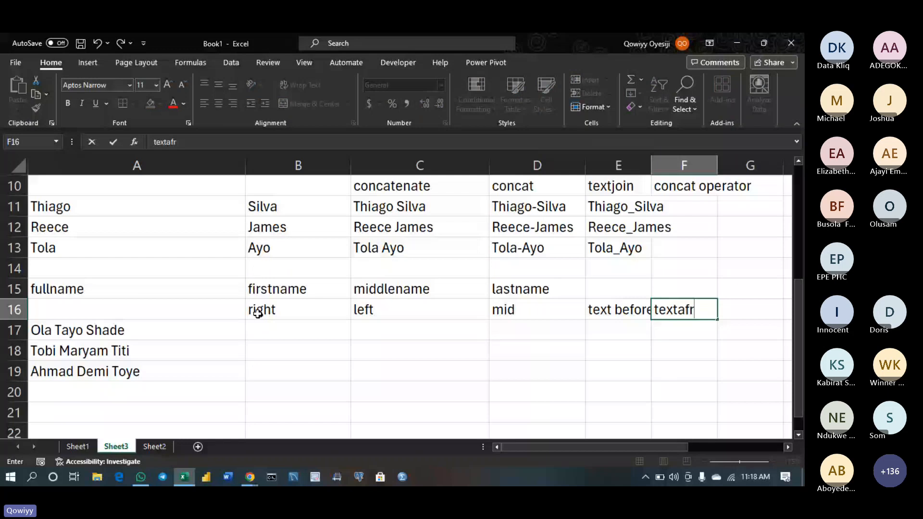
key("BackSpace")
type("ter")
key("Tab")
type("textx")
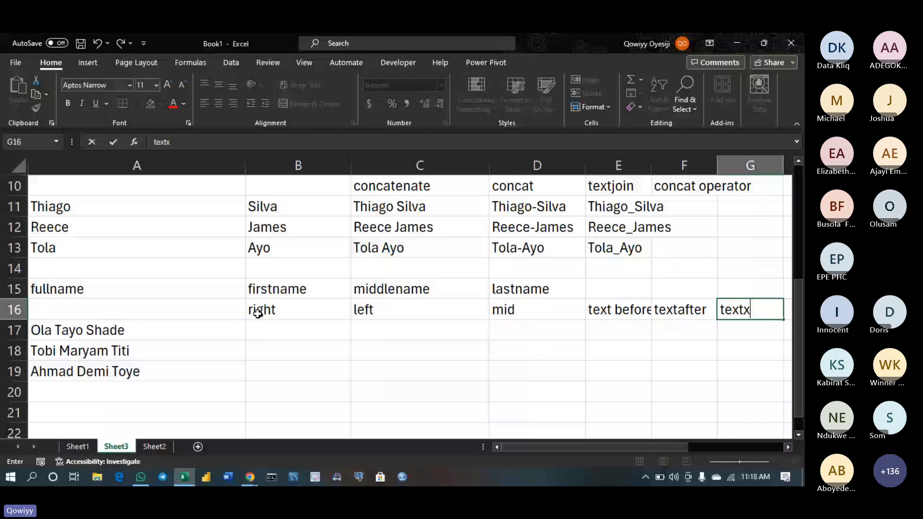
type("plit")
left_click(285, 331)
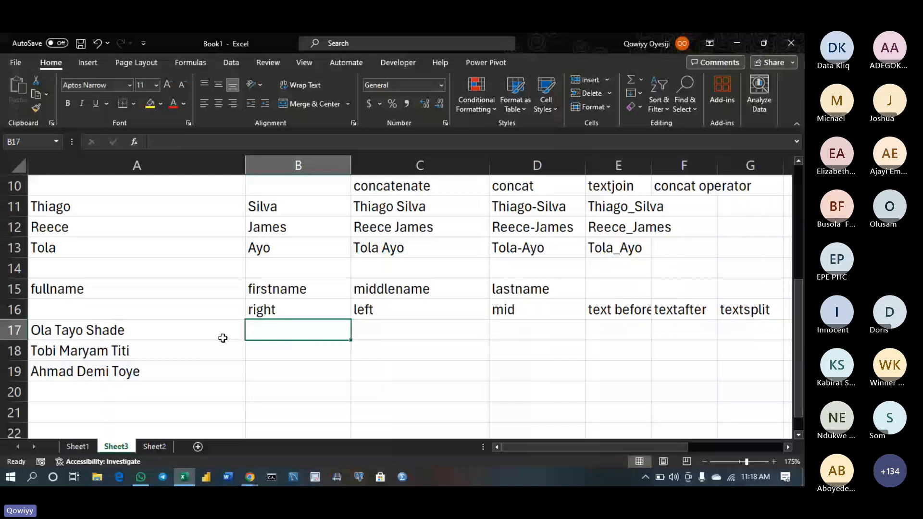
Relabel B16:D16 as left, mid and right
left_click(276, 310)
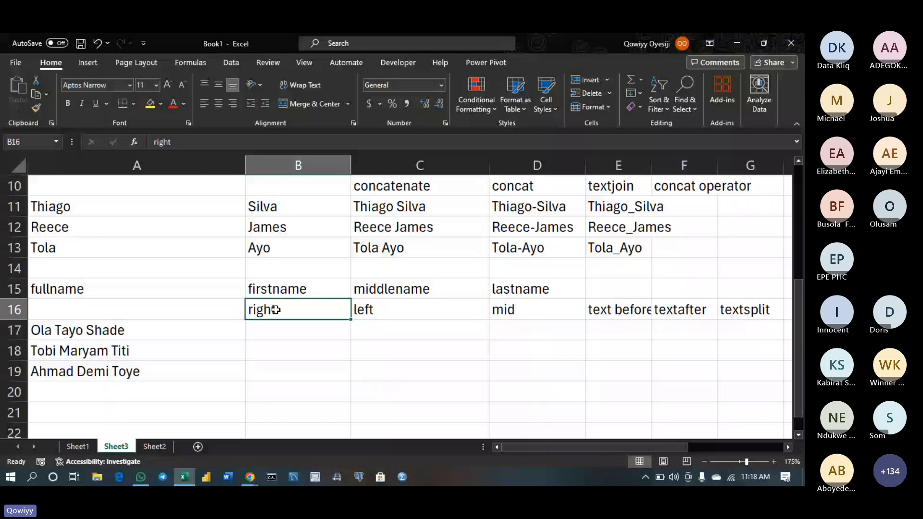
type("l")
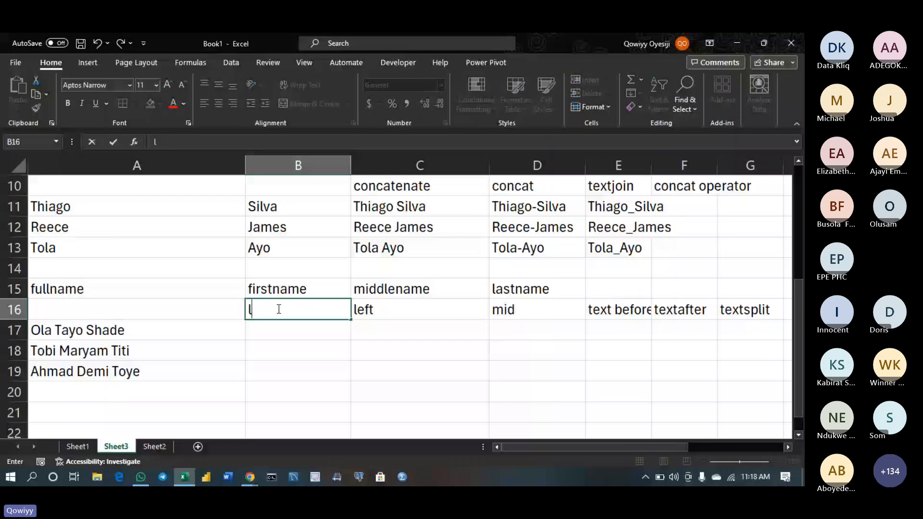
type("eft")
left_click(407, 314)
type("mid")
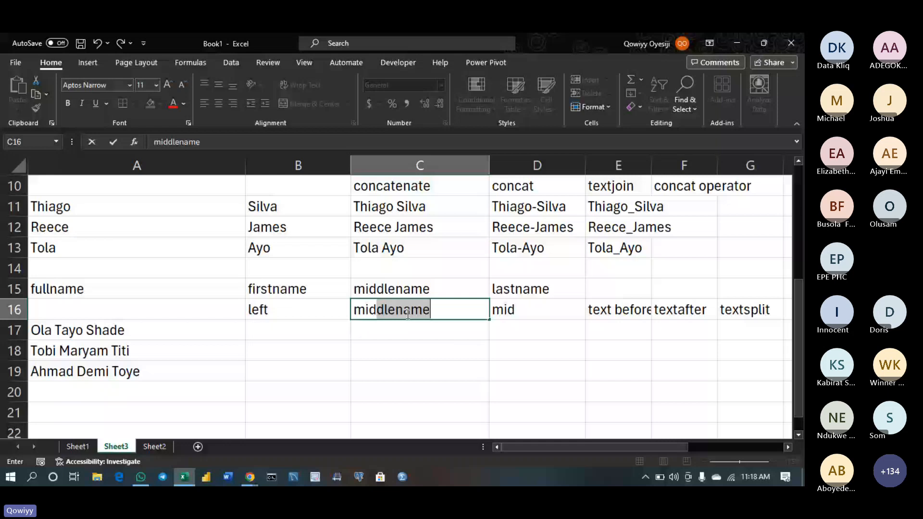
key("Delete")
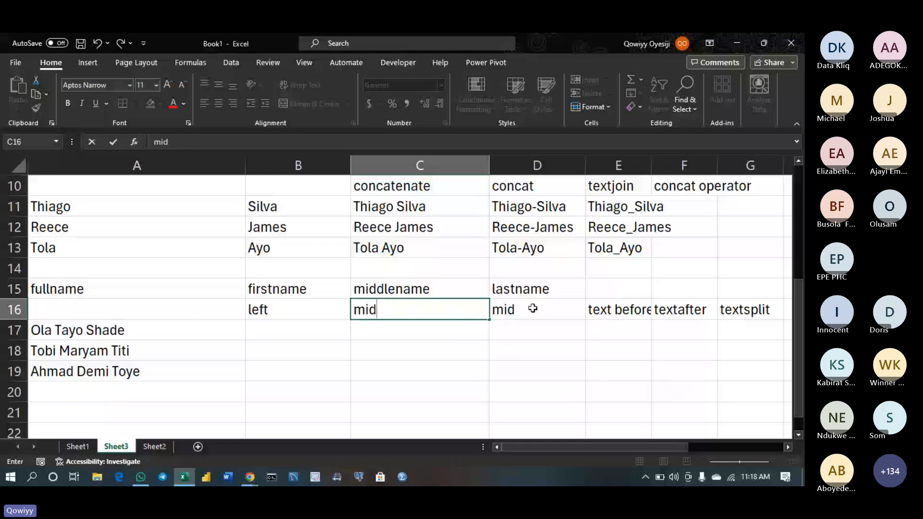
left_click(532, 308)
type("ri")
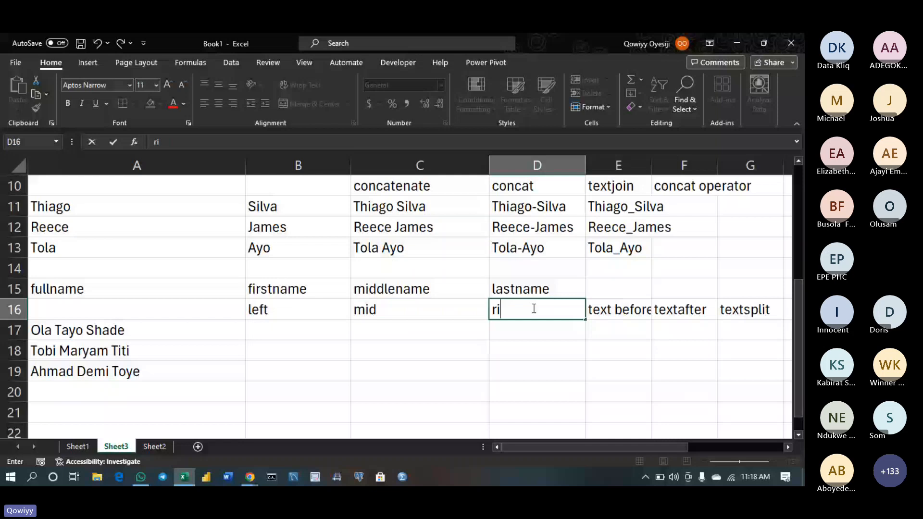
type("ght")
key("Return")
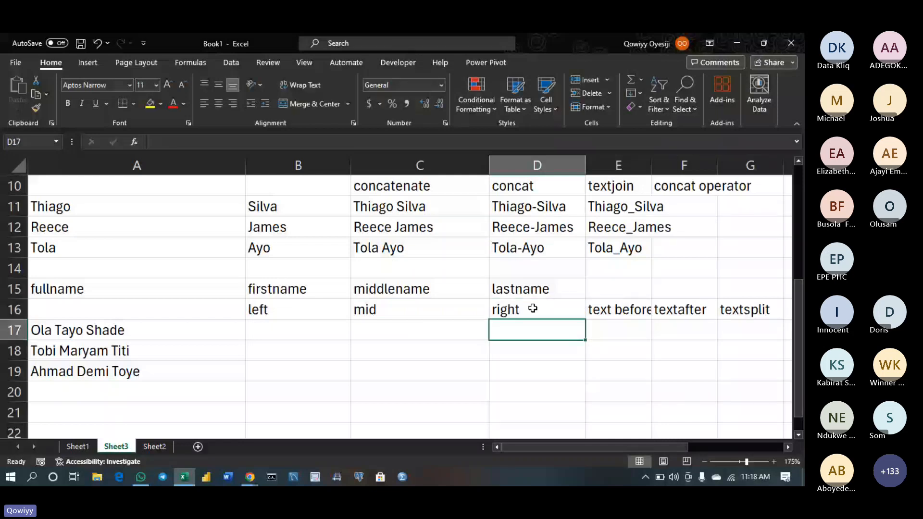
left_click(281, 322)
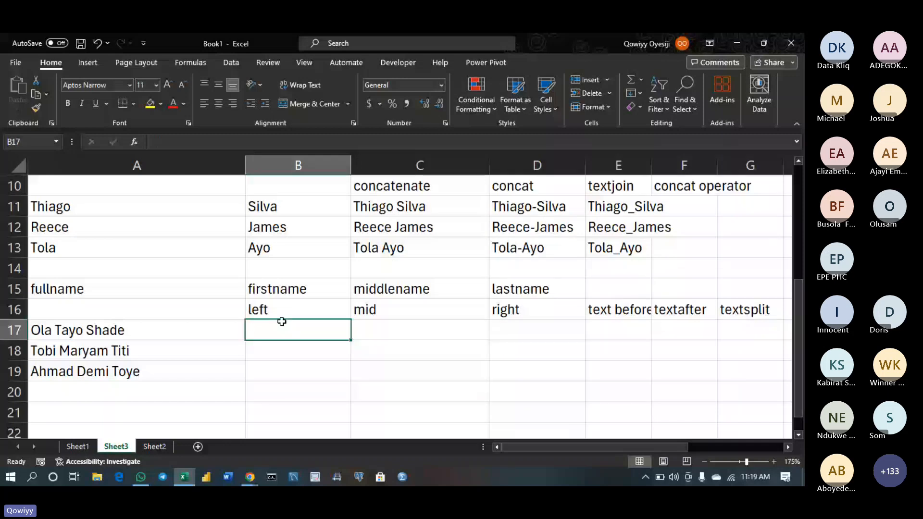
Enter =LEFT(A17,3) in B17 to extract the first name
type("=")
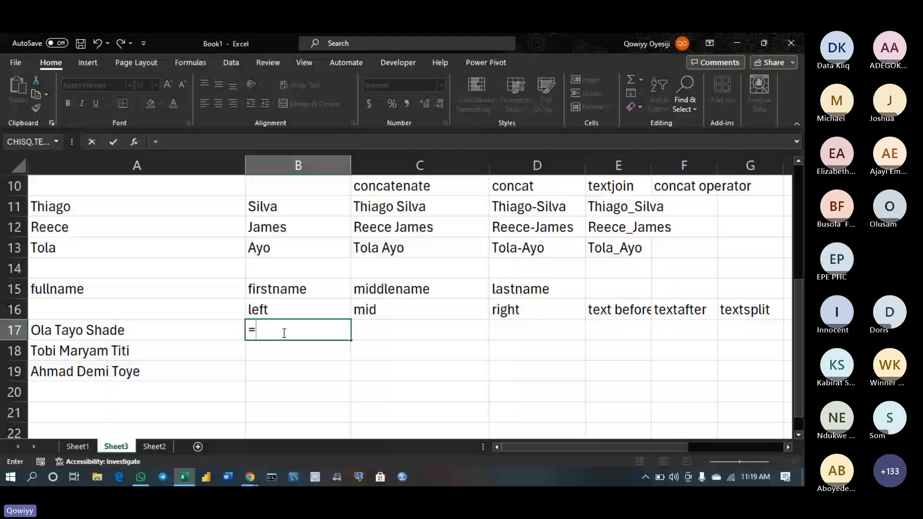
type("LEFT(")
left_click(77, 331)
type(",")
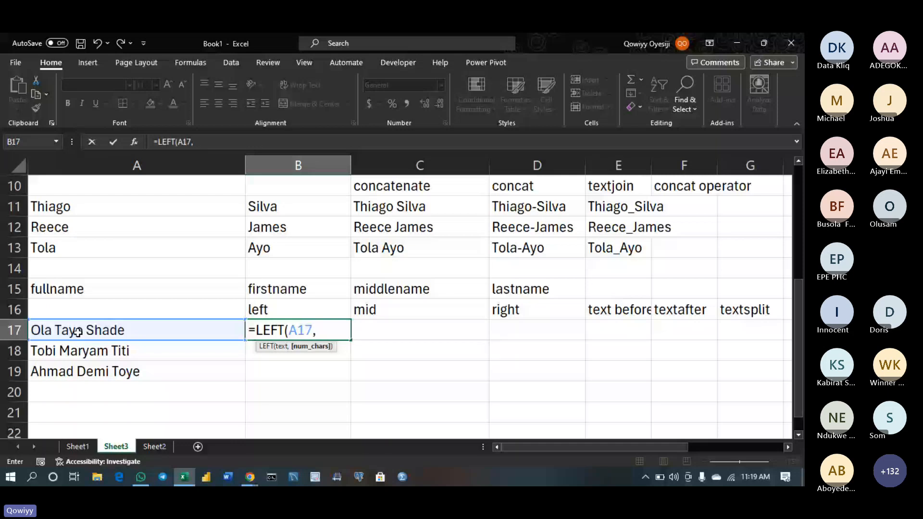
type("3)")
key("Return")
left_click(275, 331)
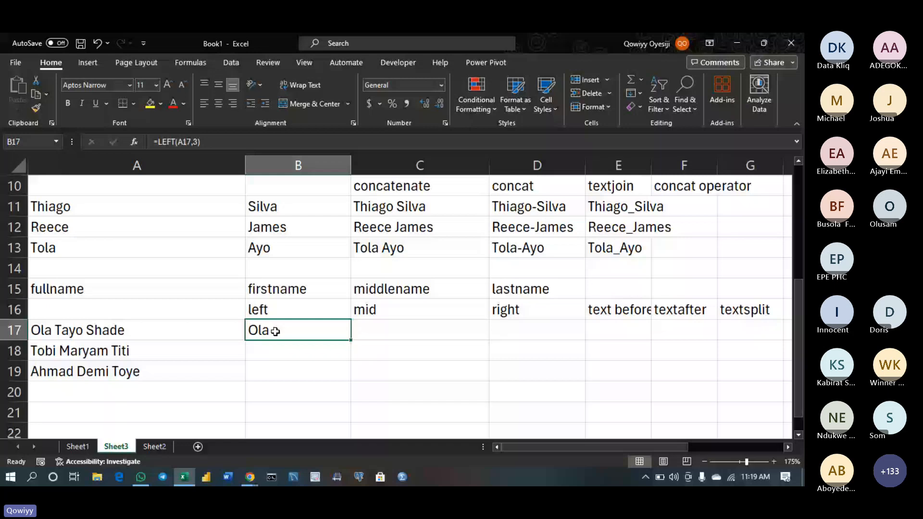
Begin a LEFT formula in B18, then select the row 16 headers across to G16
left_click(270, 356)
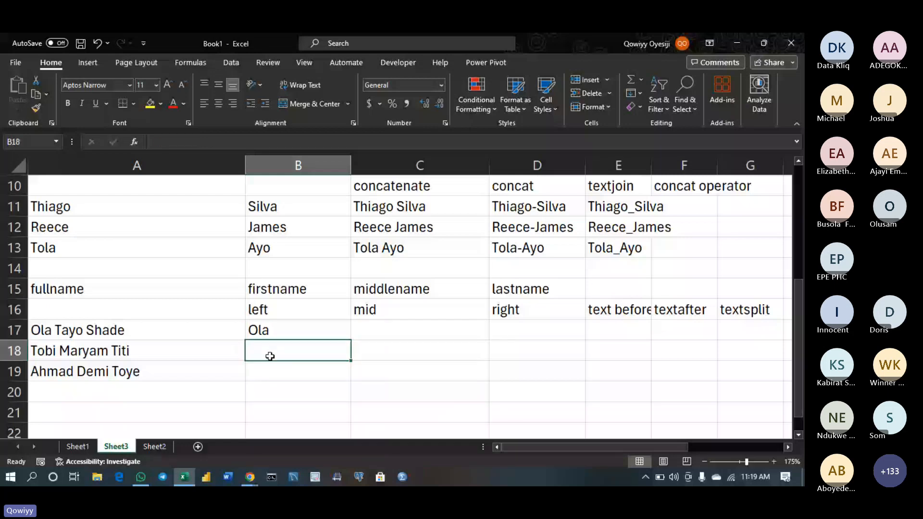
type("=l")
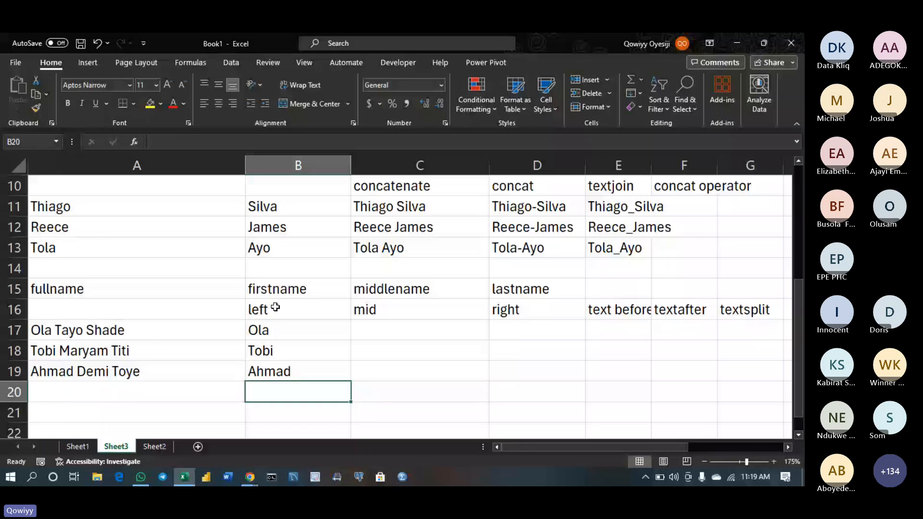
left_click(275, 307)
key("ctrl+shift+Right")
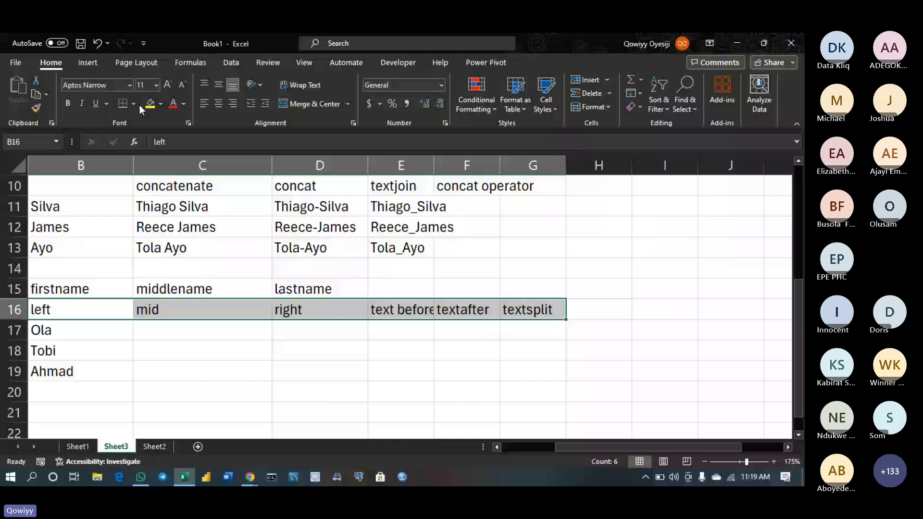
Give the selected row 16 headers a yellow fill
left_click(151, 104)
left_click(96, 350)
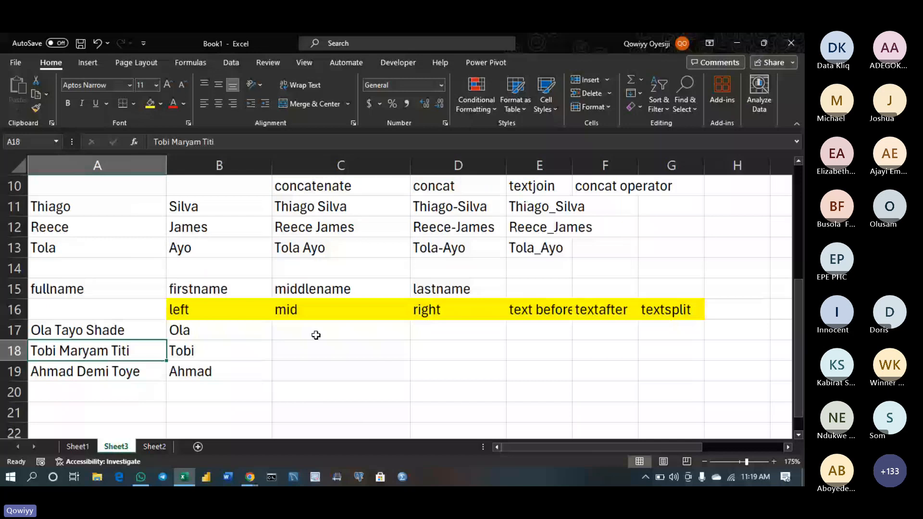
left_click(299, 329)
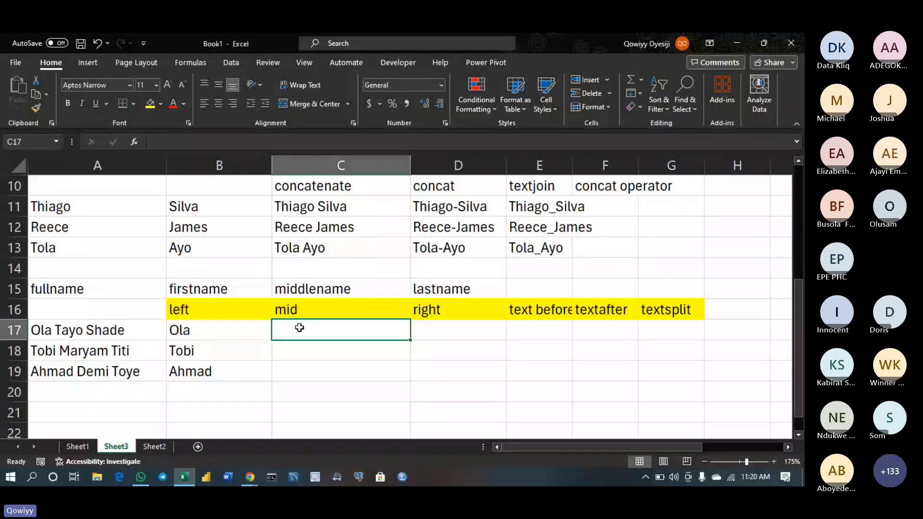
Extract last names into D17:D19 with =RIGHT(A17,5) and =RIGHT(A18,4), filled down
left_click(421, 331)
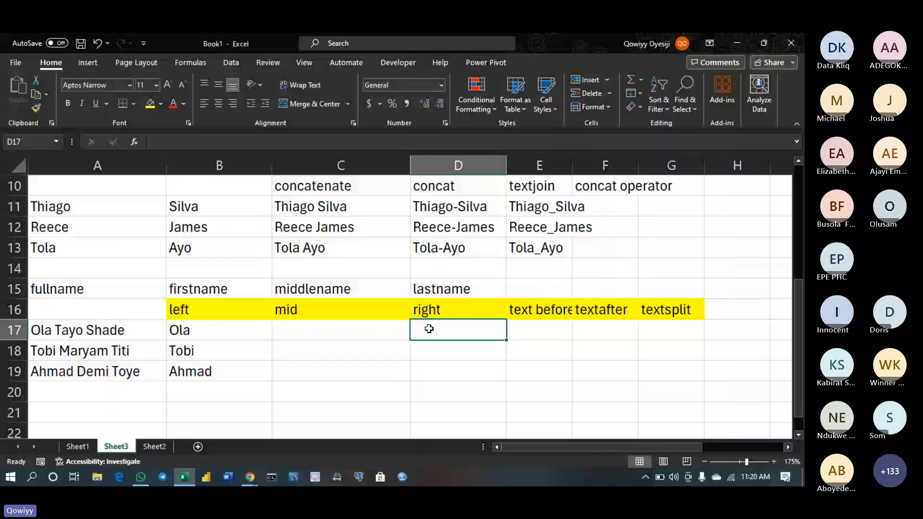
type("=RIGHT(")
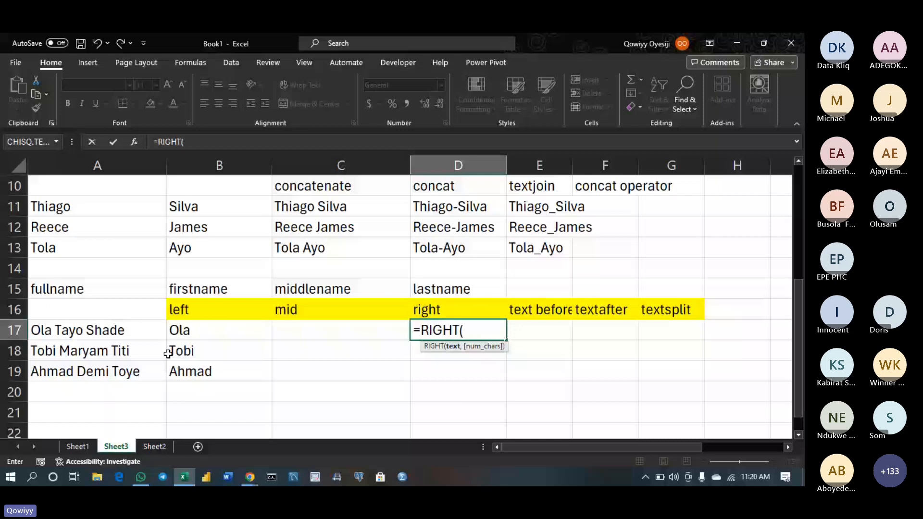
left_click(105, 327)
type(",5)")
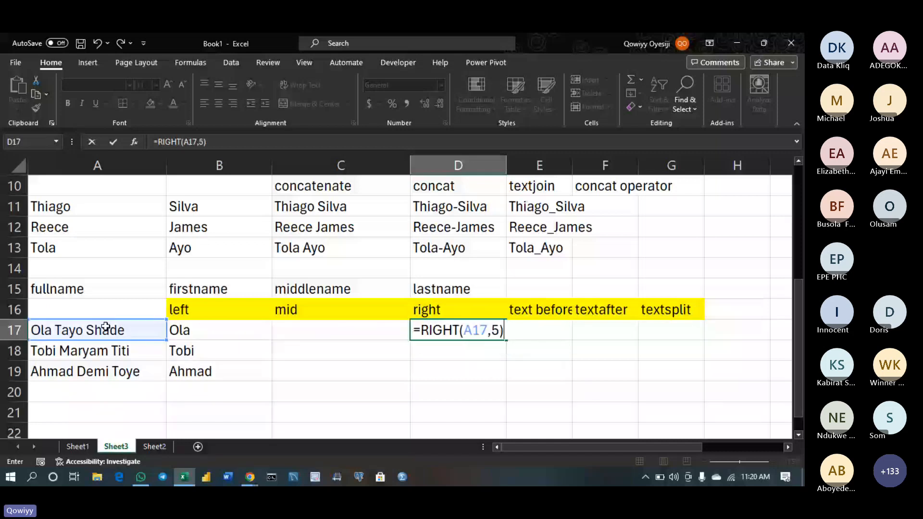
left_click(426, 350)
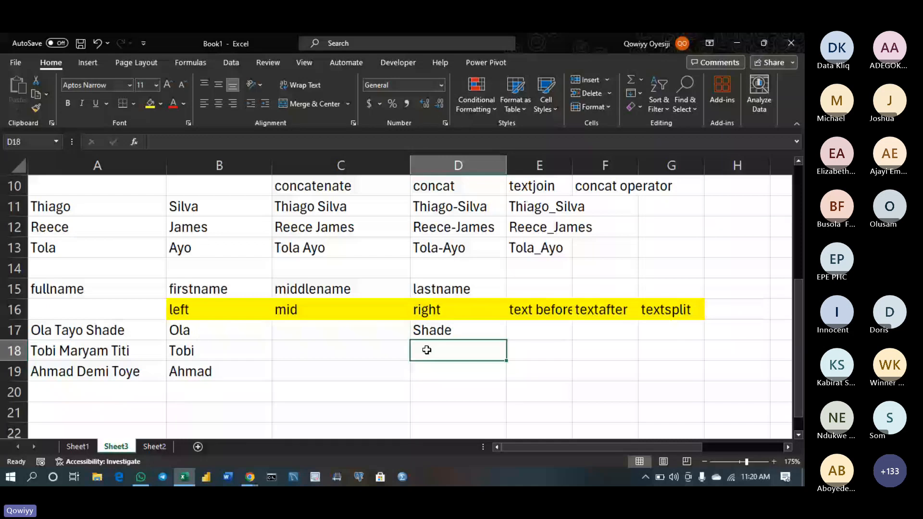
type("=RIGHT(")
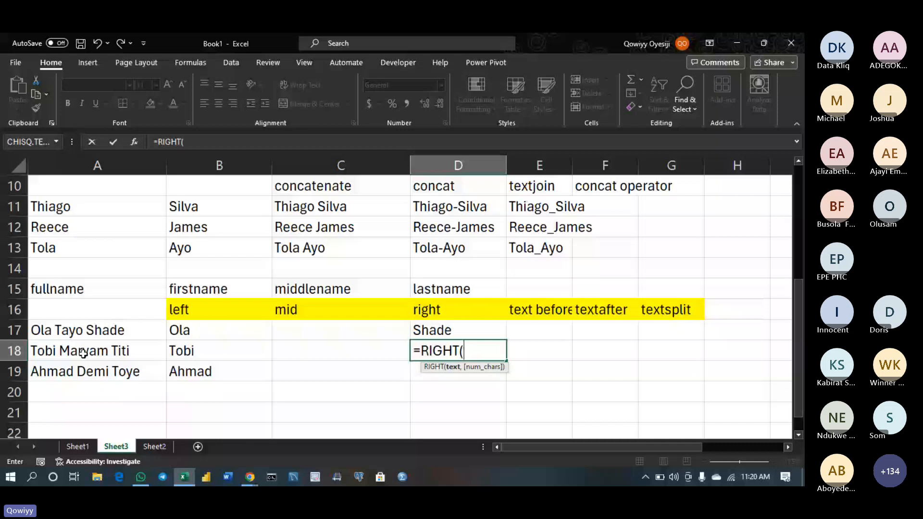
left_click(83, 353)
type(",4)")
key("ctrl+Return")
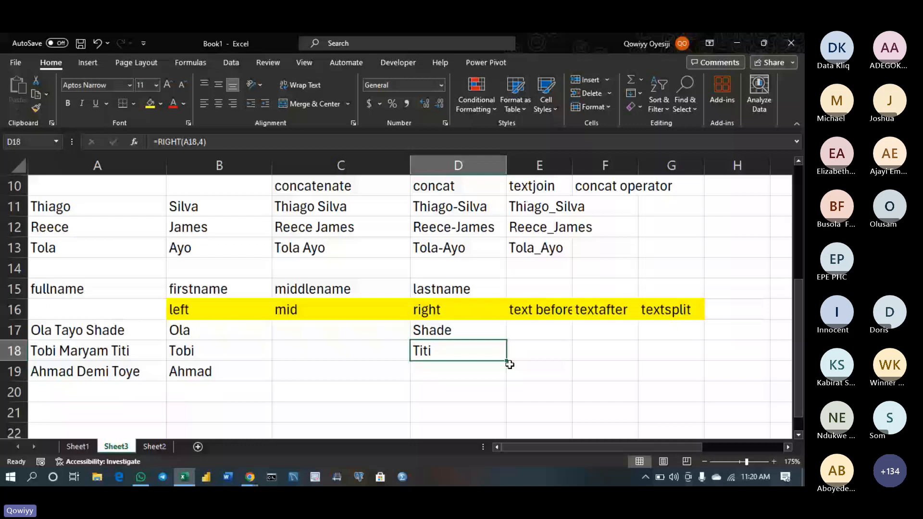
double_click(508, 362)
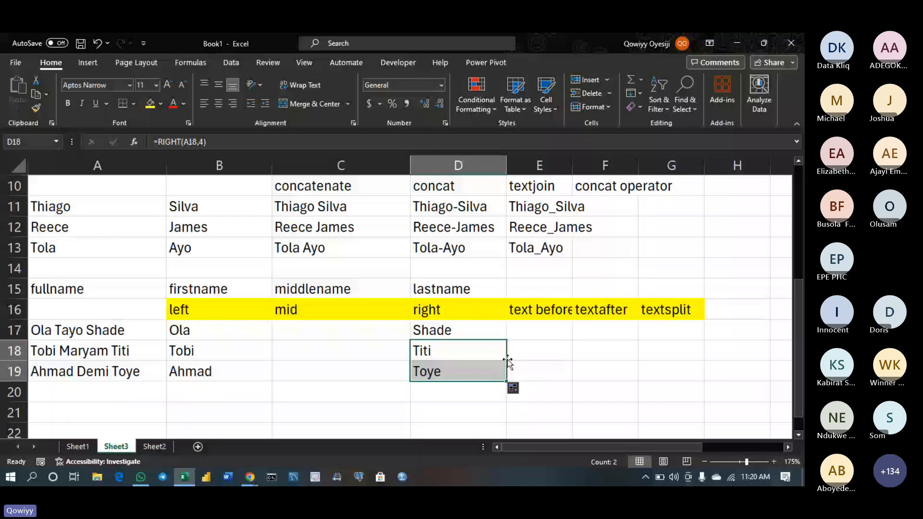
Inspect the LEFT formula in B17 and the RIGHT formula in D17 without changing them
double_click(228, 335)
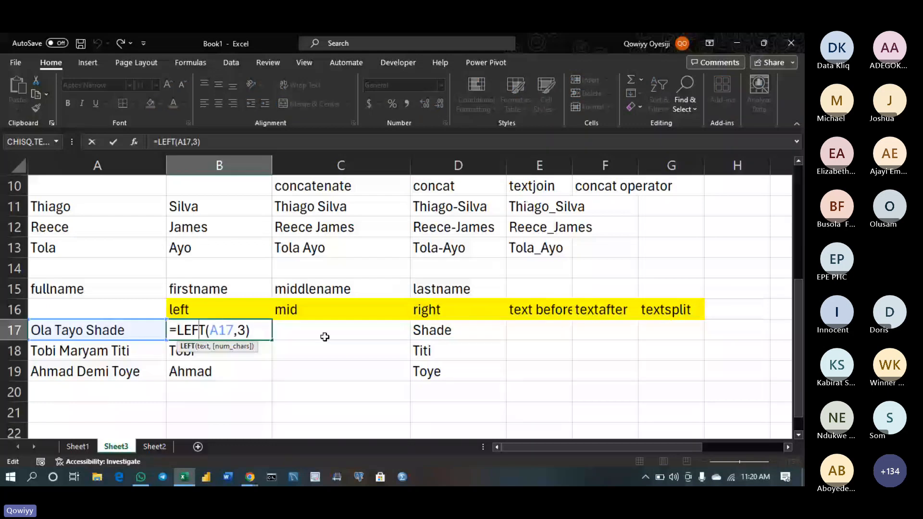
double_click(453, 330)
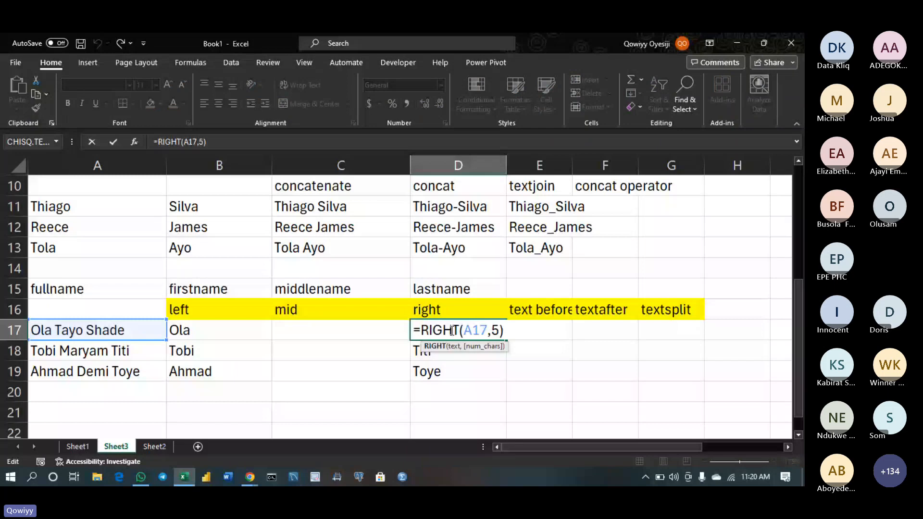
left_click(331, 330)
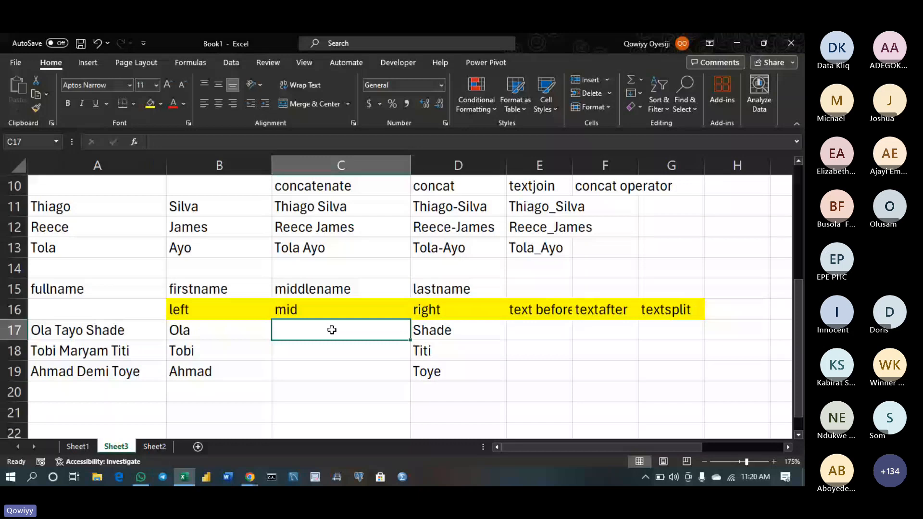
Enter =MID(A17,5,4) in C17 to return the middle name
double_click(331, 330)
type("=MID(")
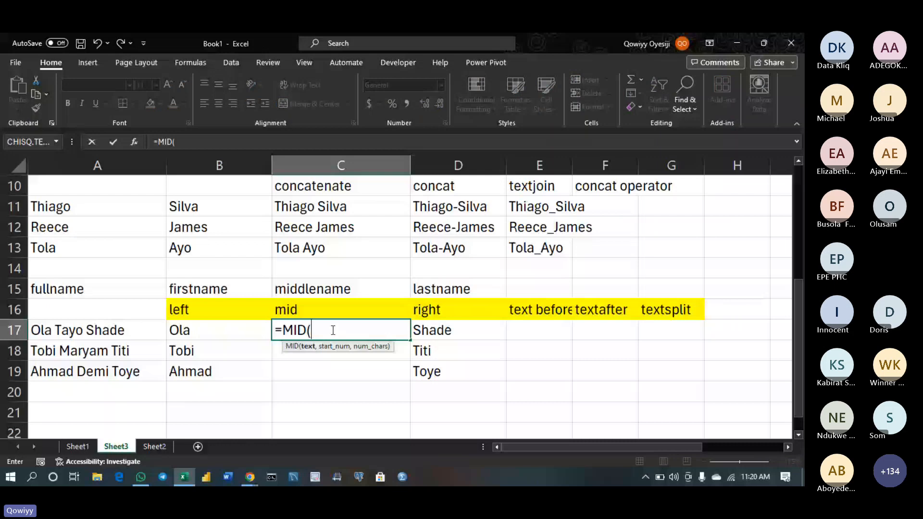
left_click(144, 332)
type(",")
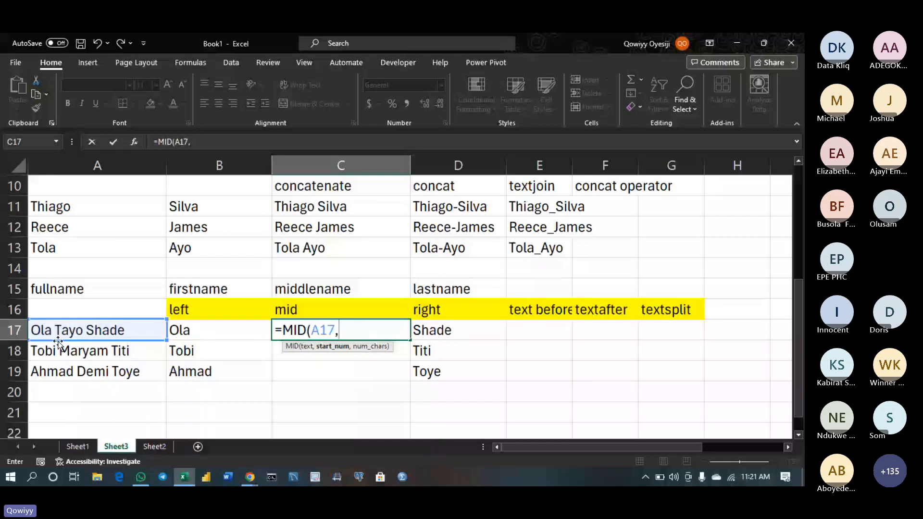
type("5,")
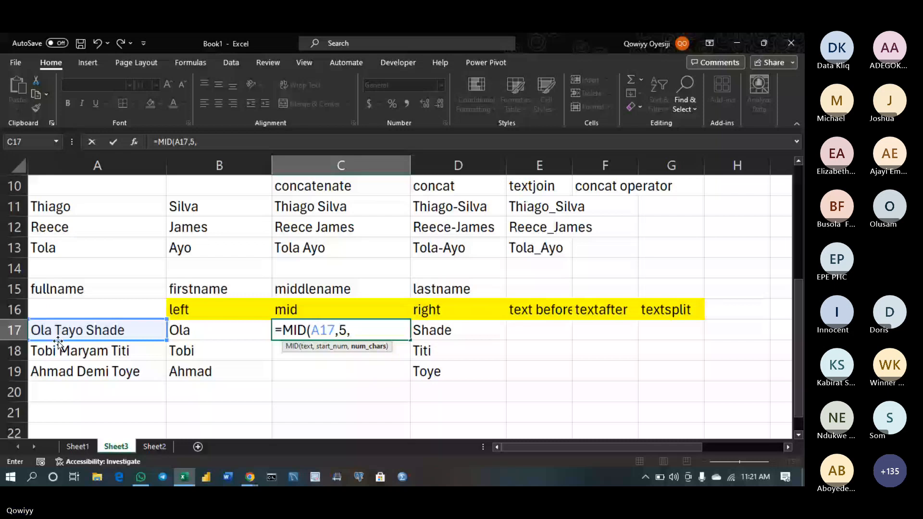
type("4)")
key("Return")
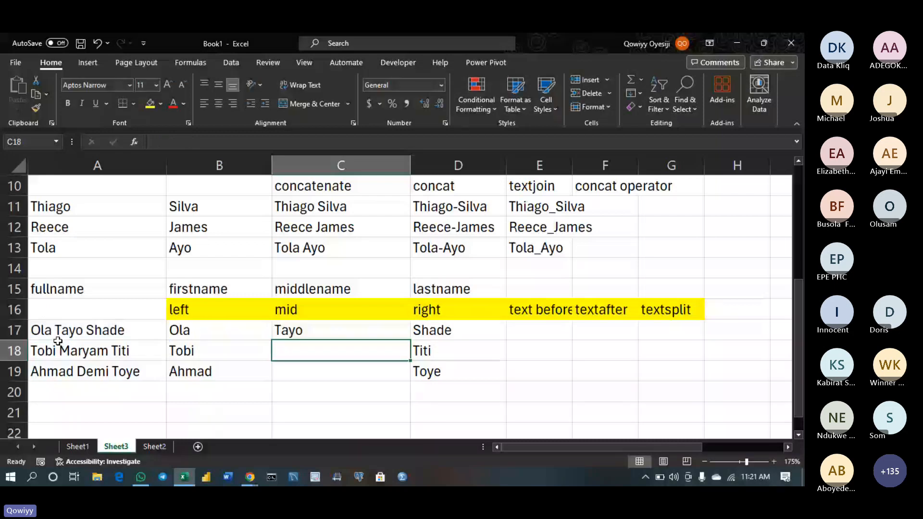
Enter =MID(A18,6,6) in C18 to return the six-letter middle name
type("=")
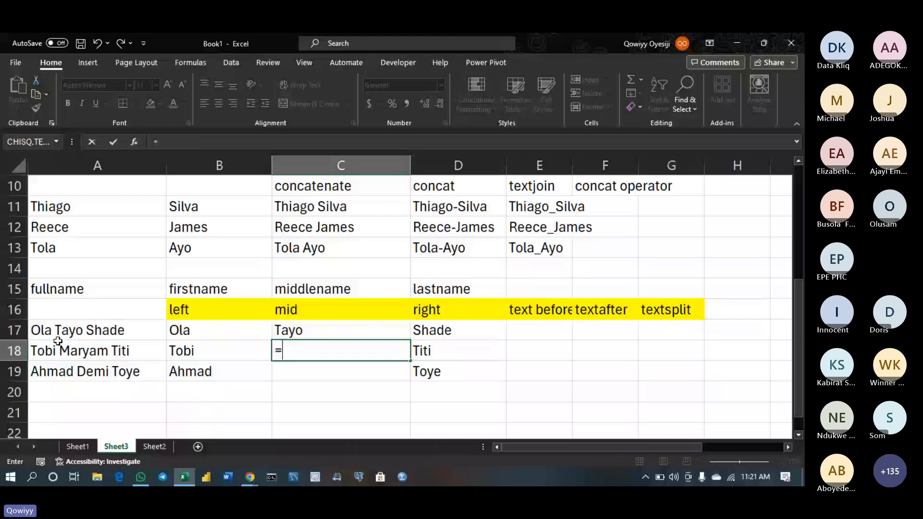
type("mid")
key("Tab")
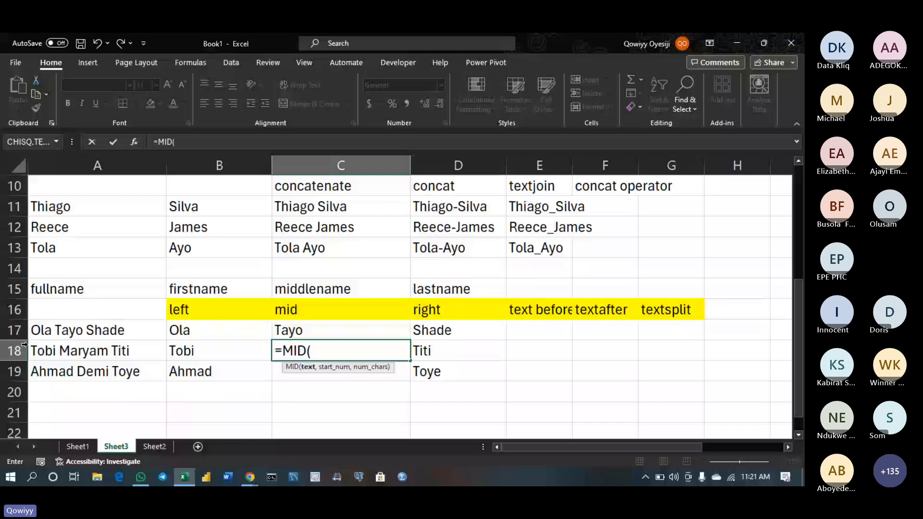
left_click(64, 358)
type(",")
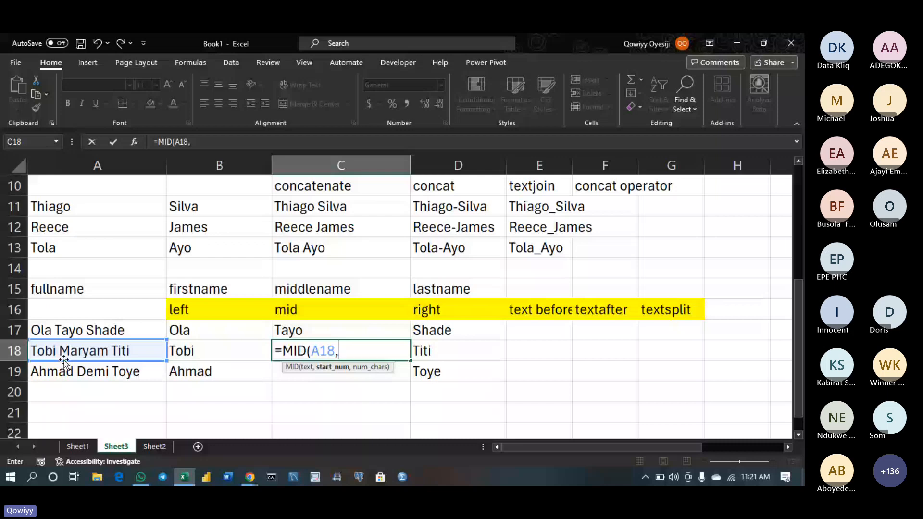
type("6,")
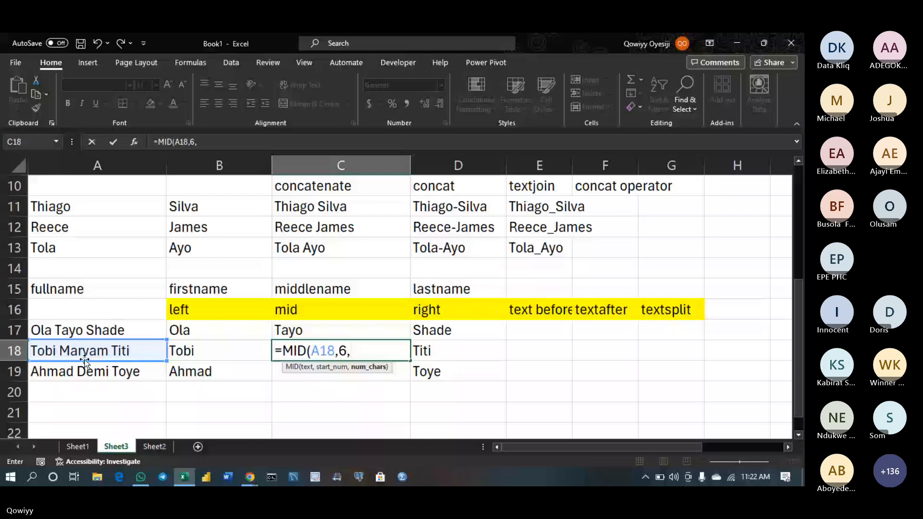
type("6)")
key("Return")
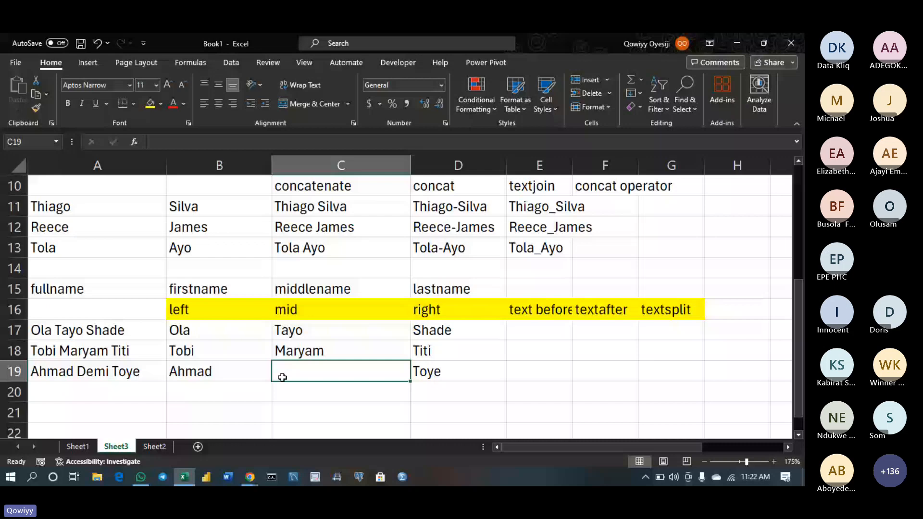
Start the C19 middle-name formula as =MID(A19,7,4
type("=MID(")
left_click(143, 372)
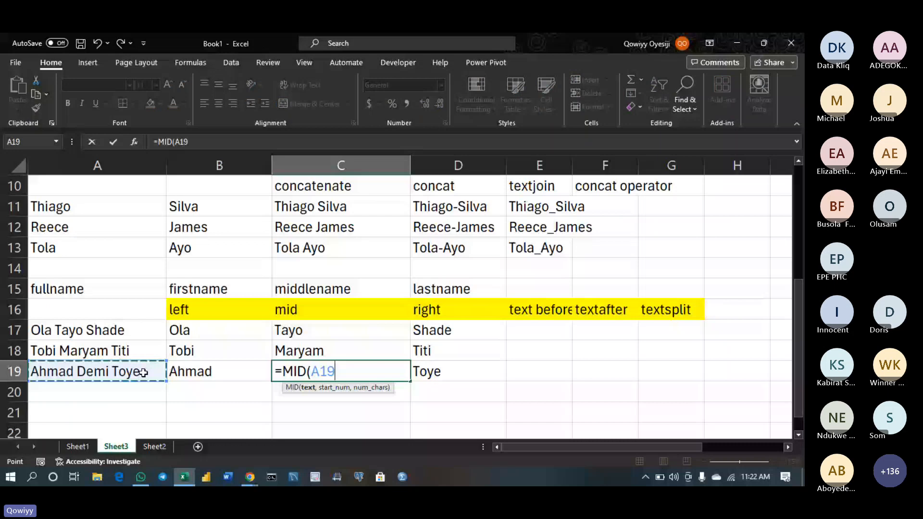
type(",")
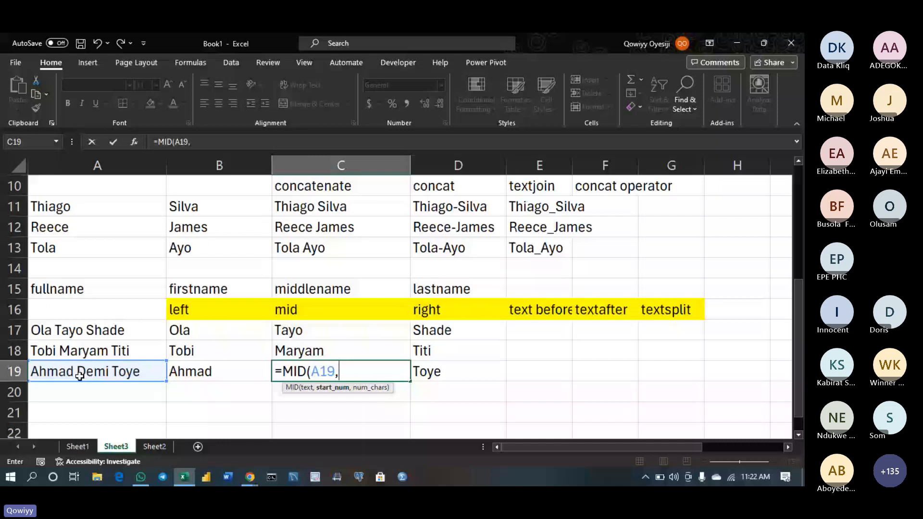
type("7,")
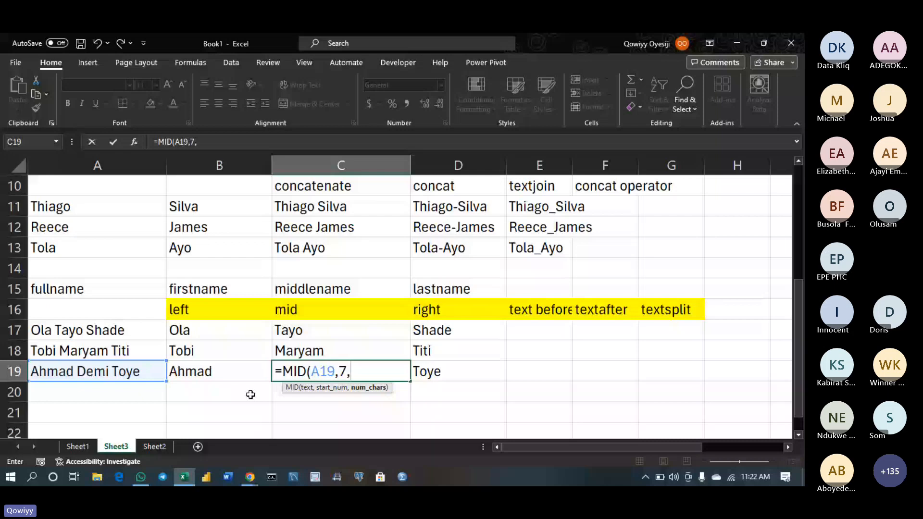
type("4")
Commit =MID(A19,7,4) in C19 so it shows Demi
key("Return")
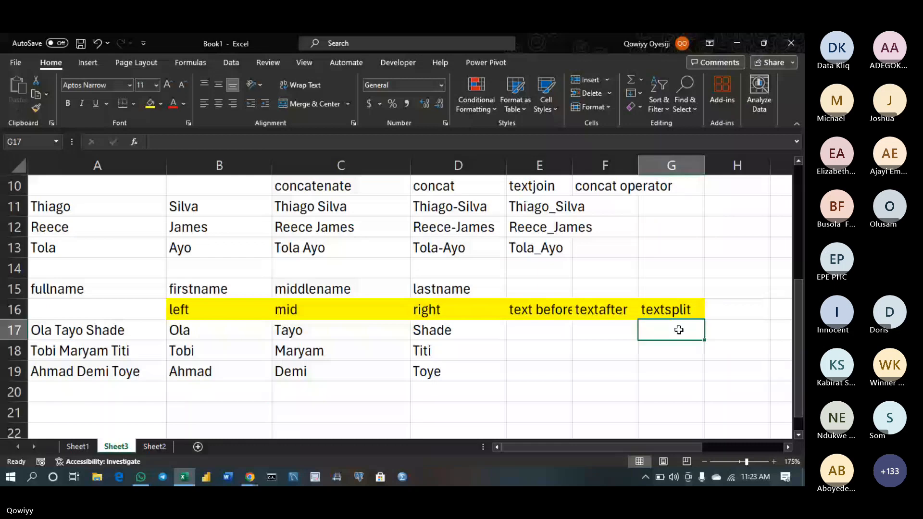
Begin =TEXTSPLIT(A17," " in G17 to split the full name at each space
left_click(678, 330)
type("=te")
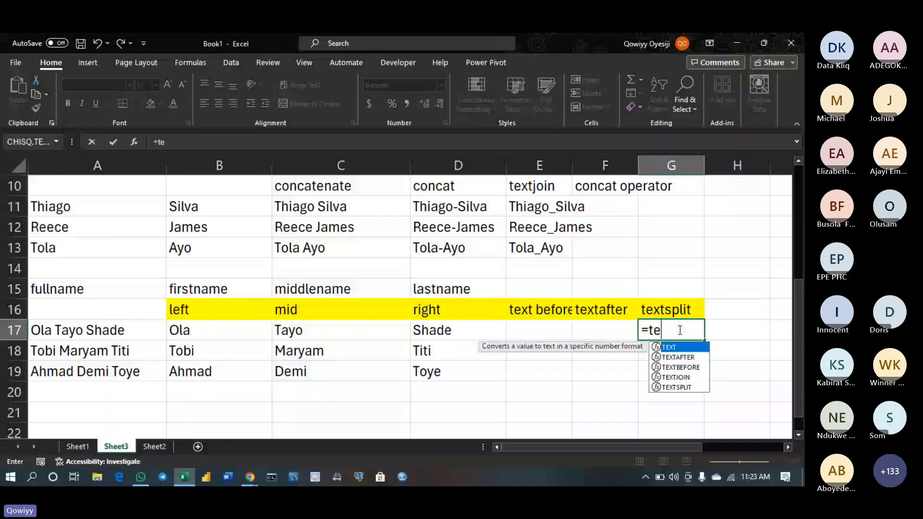
type("xts")
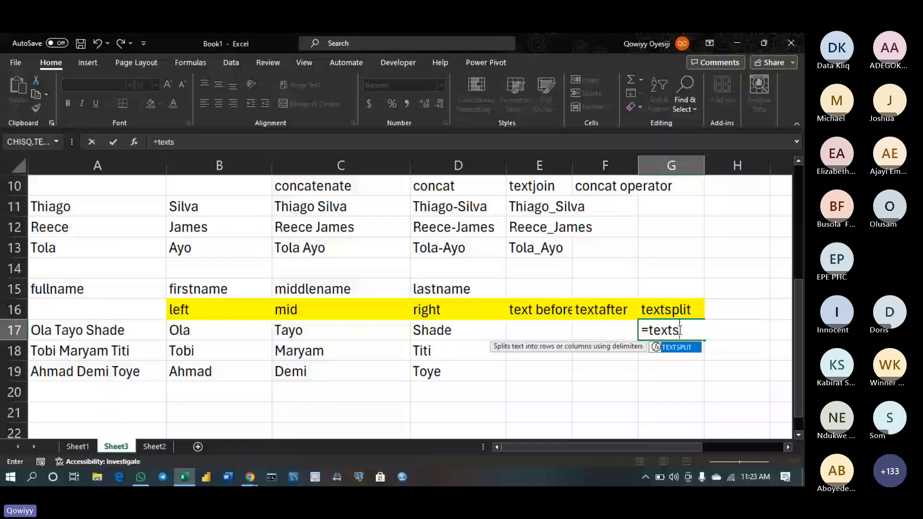
key("Tab")
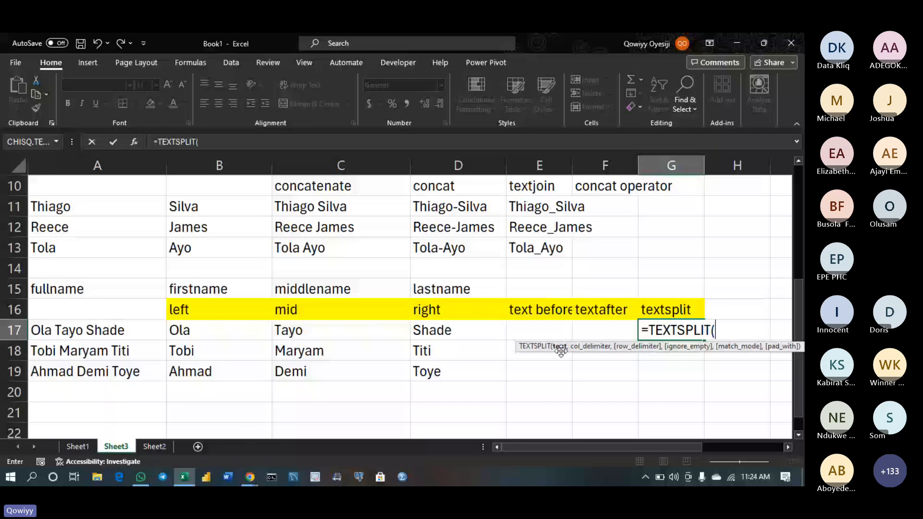
left_click(116, 331)
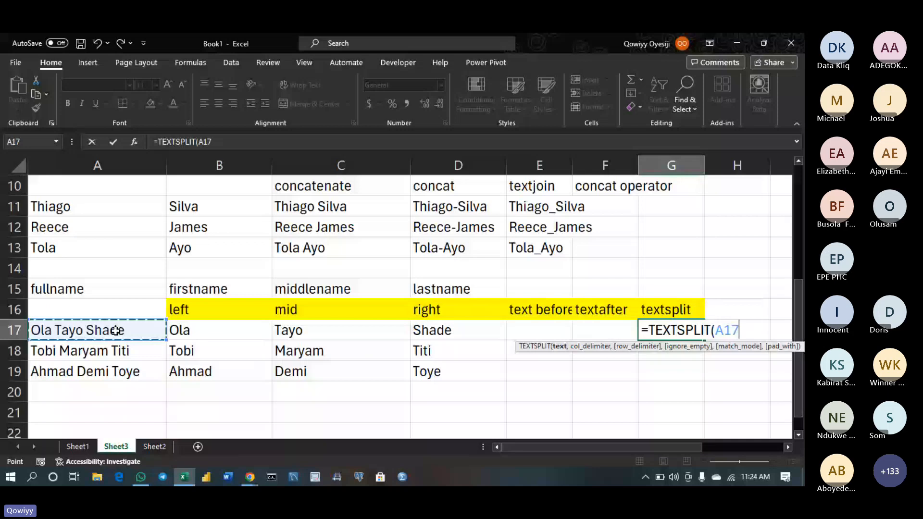
type(",")
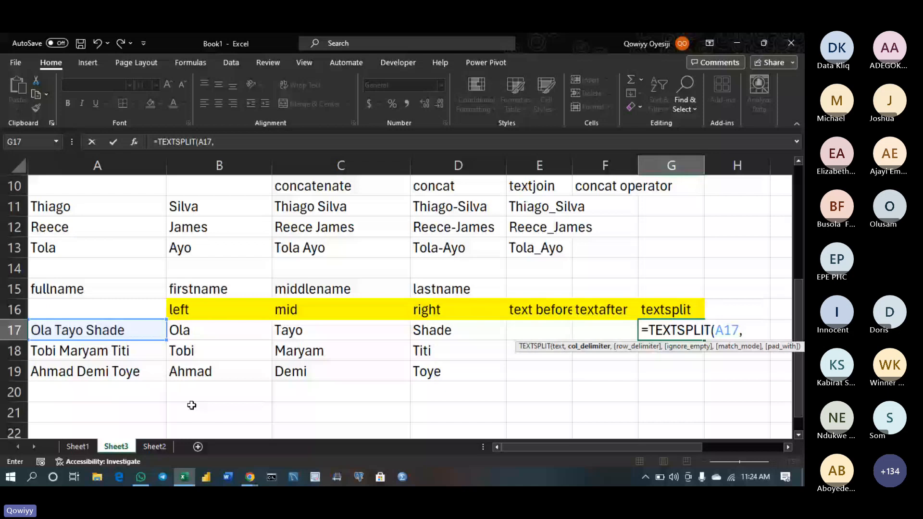
type("\" \"")
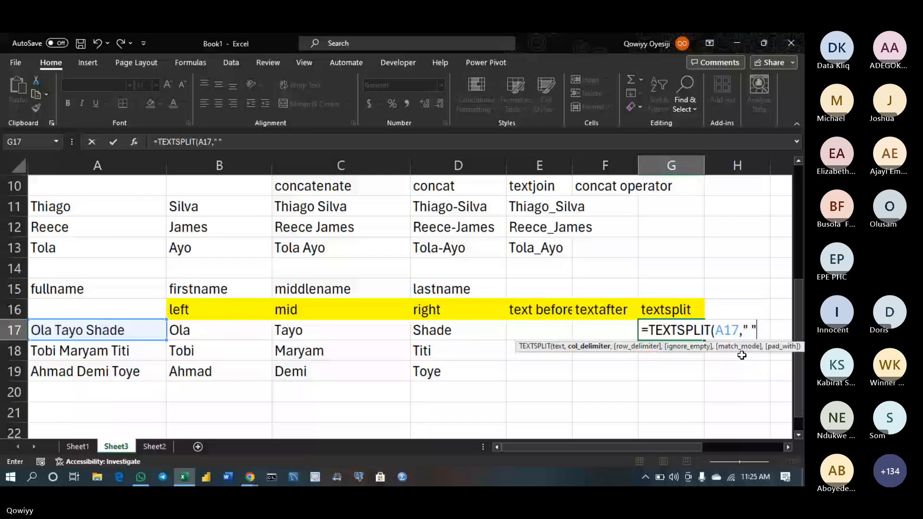
Commit the TEXTSPLIT formula in G17, undoing a sideways copy that caused a spill error
key("Return")
scroll(741, 355, "right", 3)
left_click(523, 335)
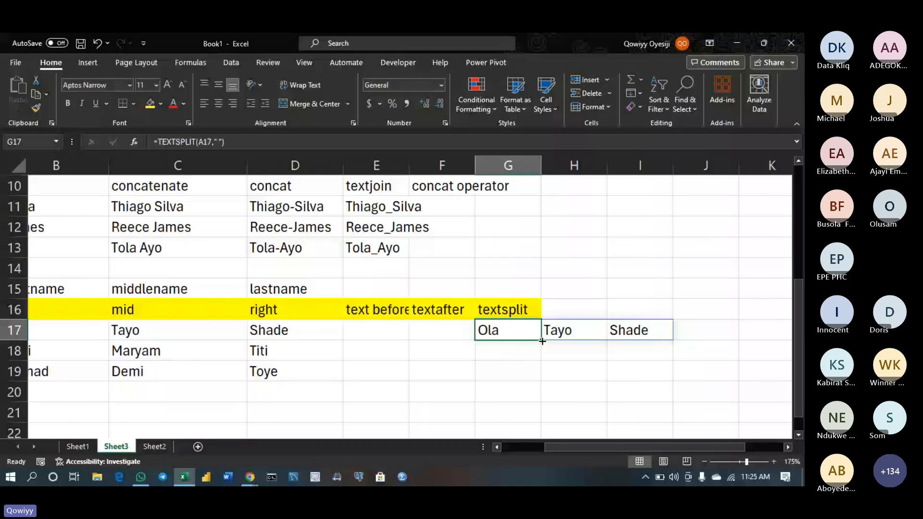
left_click_drag(542, 341, 674, 338)
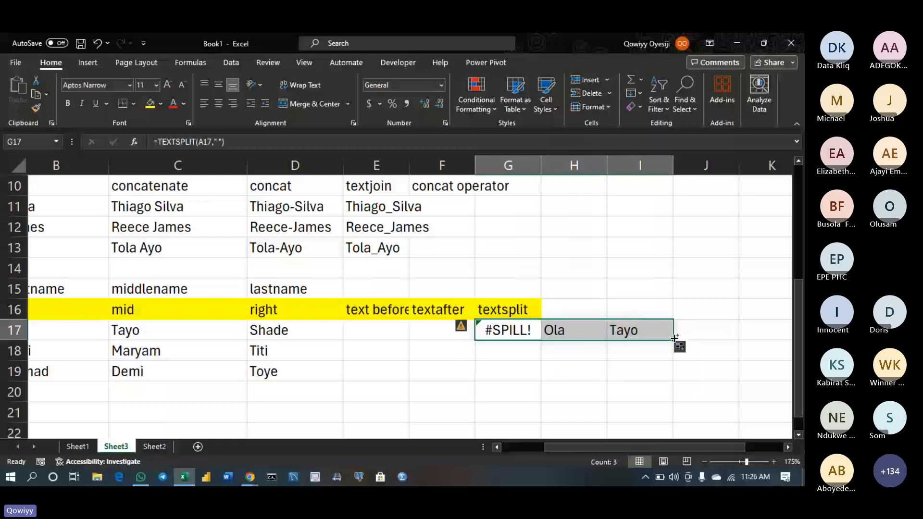
key("ctrl+z")
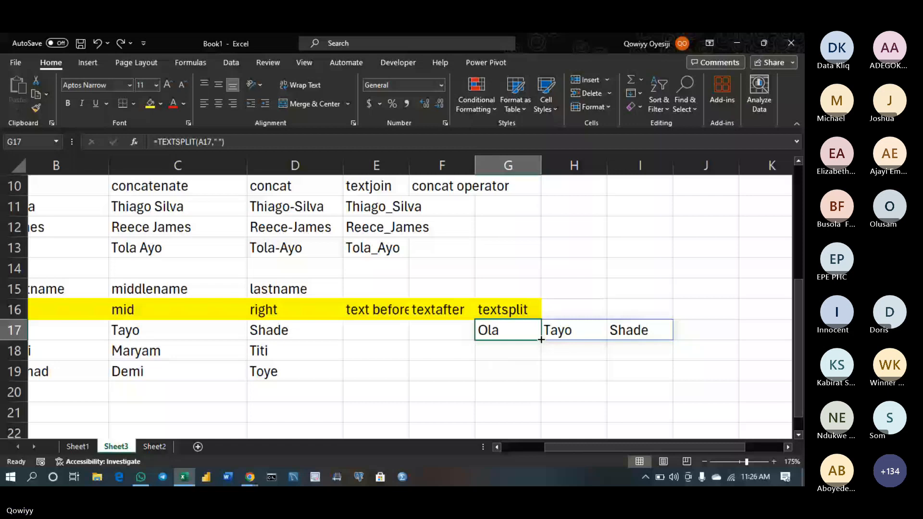
Fill the split formula from G17 down to G19 and return to the notes at the sheet top
left_click_drag(541, 340, 541, 377)
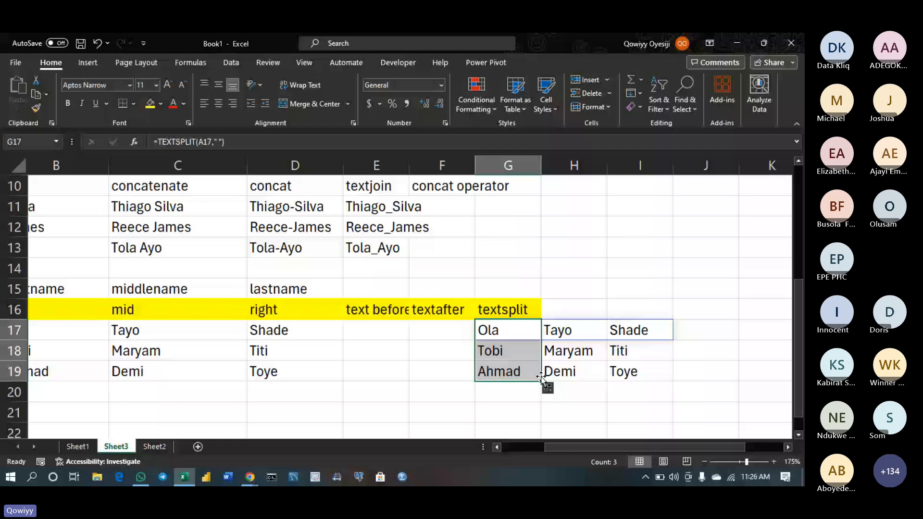
left_click(641, 285)
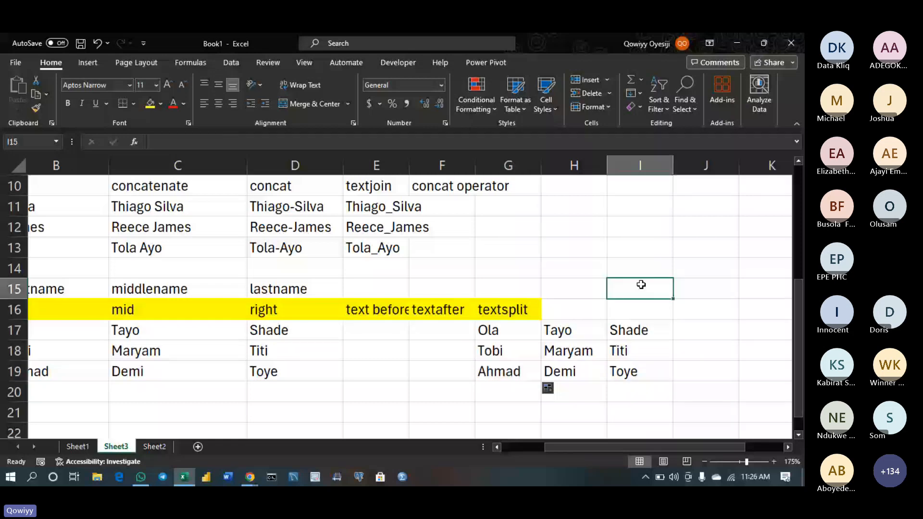
key("Page_Up")
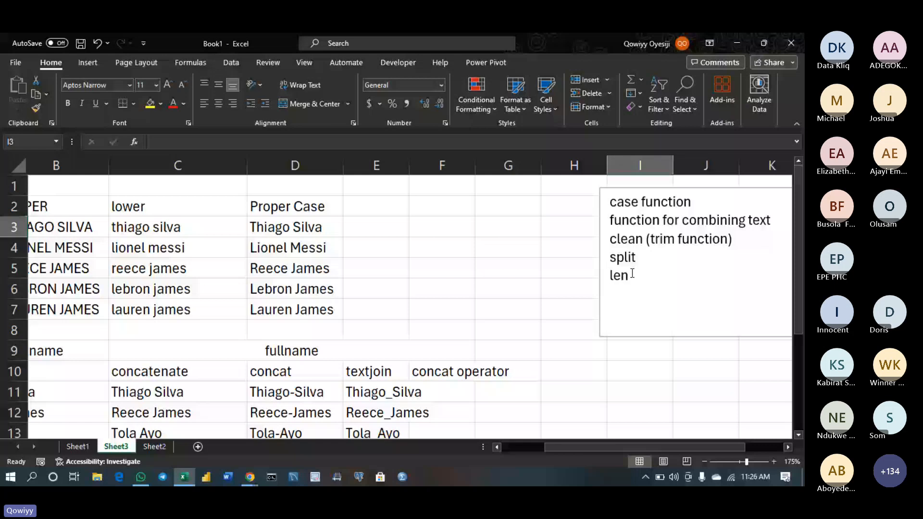
scroll(632, 274, "down", 3)
left_click(544, 404)
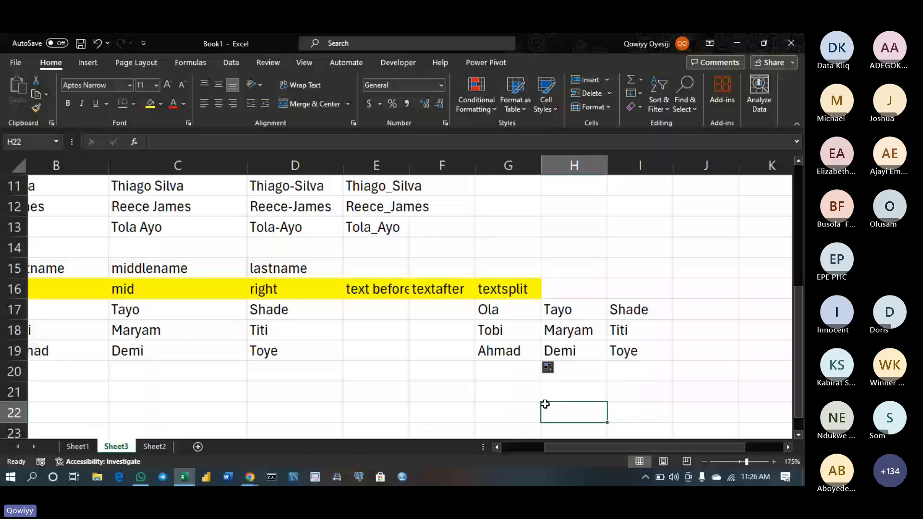
key("Down")
key("Down")
key("Down")
key("Home")
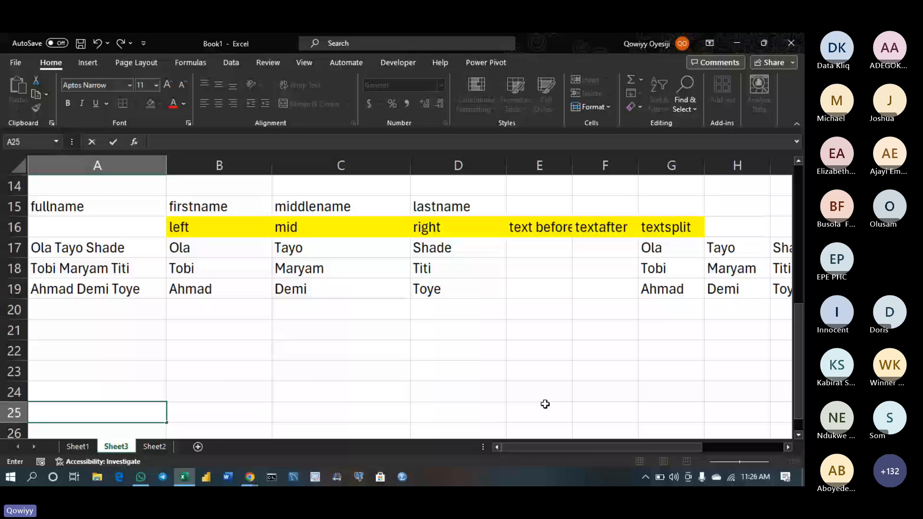
Enter 'male' in A27 and A28 below the existing male entries
type("male")
key("Return")
type("male")
key("Return")
type("male")
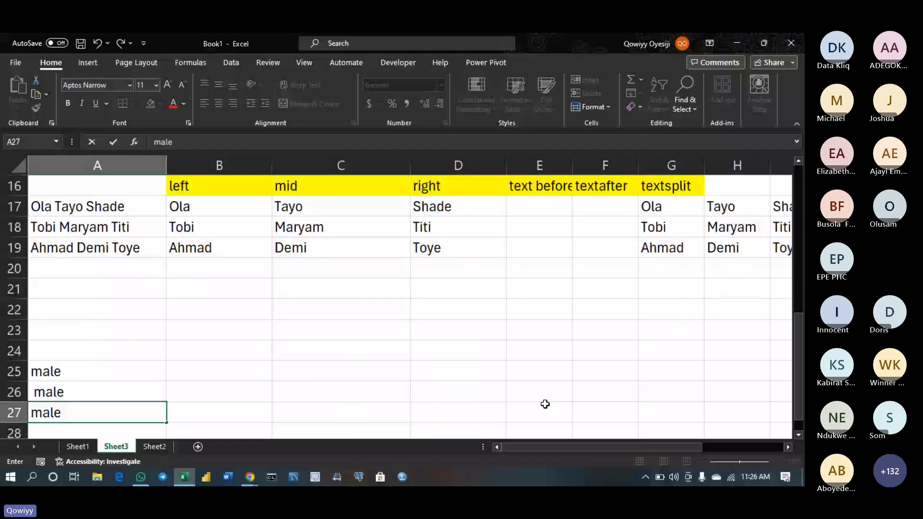
key("Return")
type("male")
key("Tab")
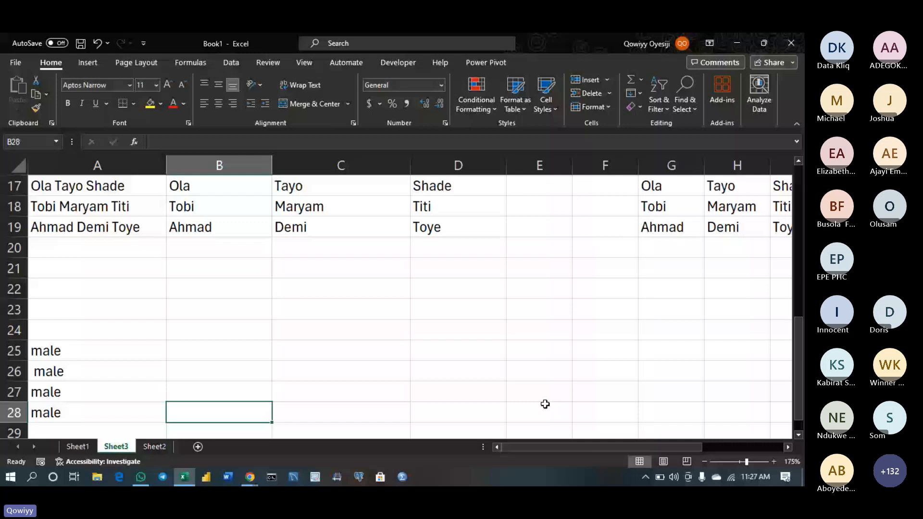
Inspect the male entries in A26, A27 and A28 for extra spaces
double_click(127, 411)
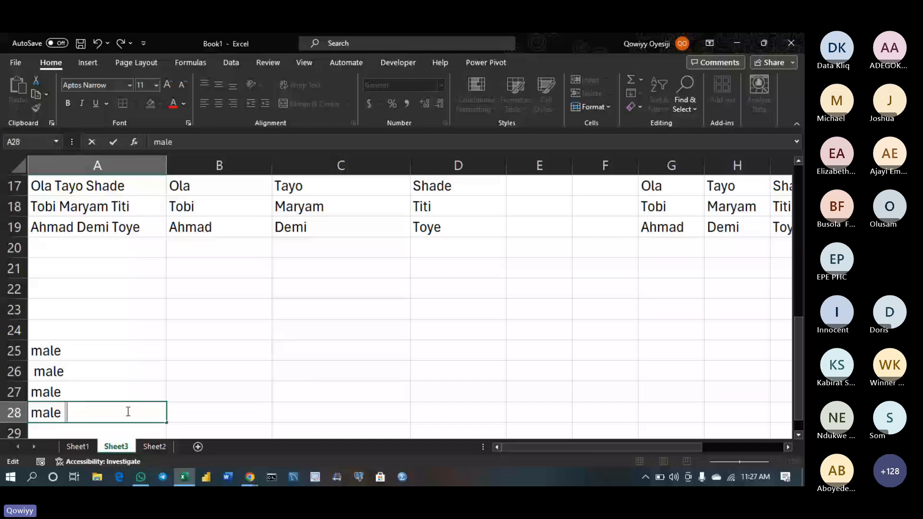
left_click(94, 373)
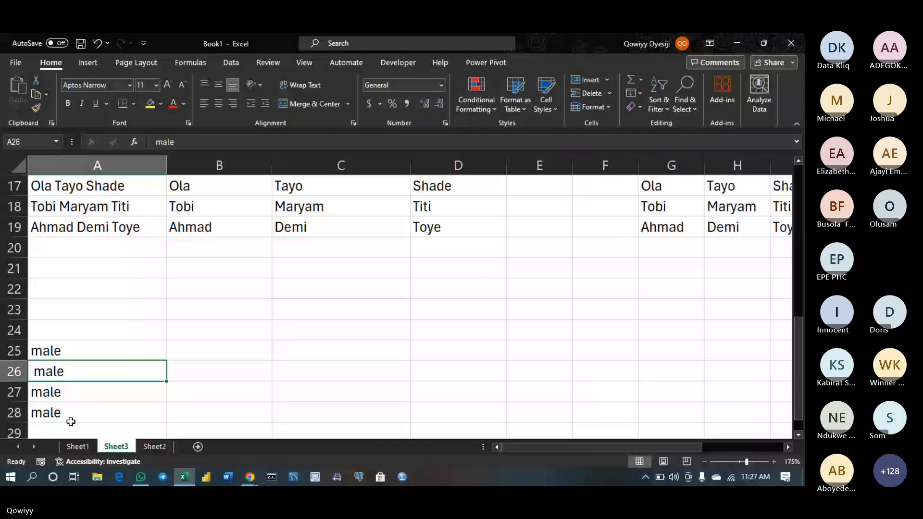
left_click(71, 422)
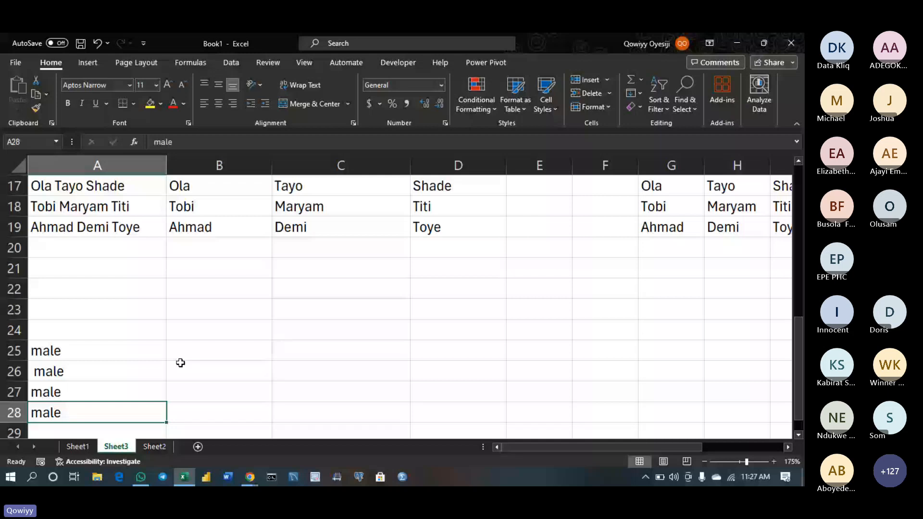
left_click(77, 392)
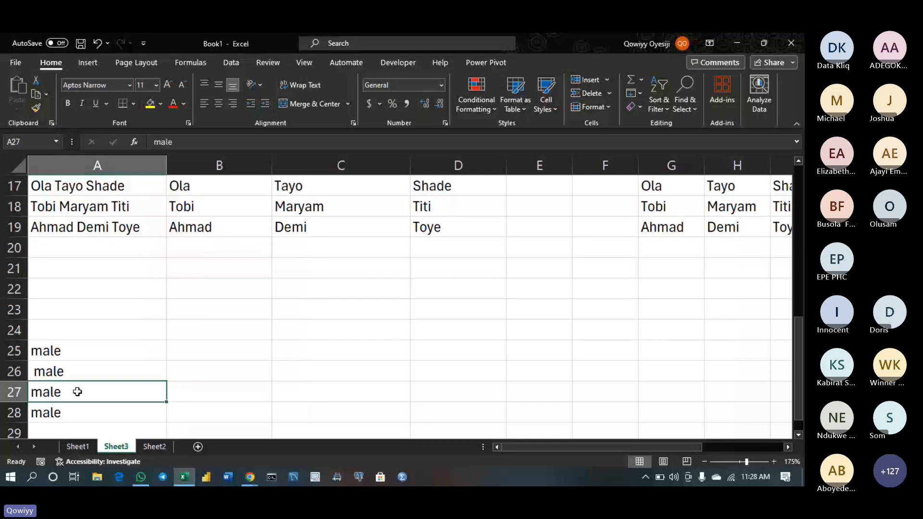
Add a 'len' heading in B24 and fill =LEN(A25) down to B28
left_click(204, 331)
type("len")
key("Return")
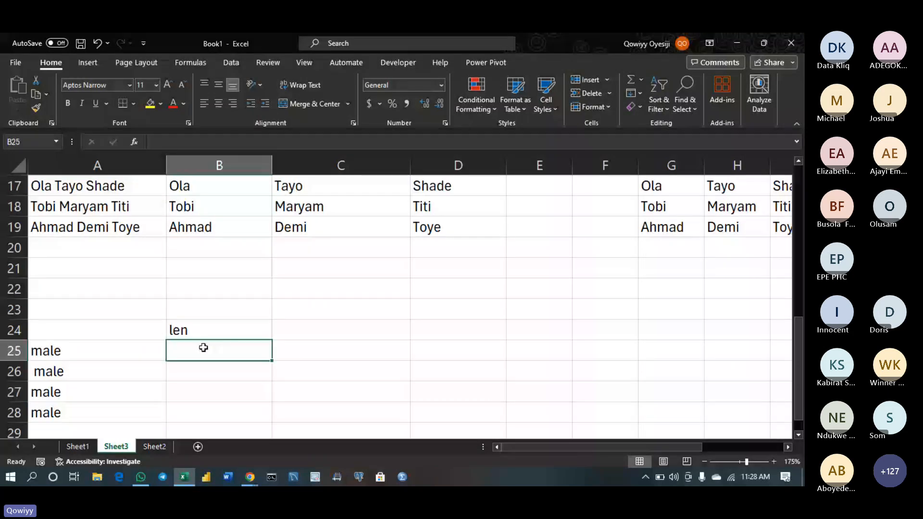
type("=LEN(")
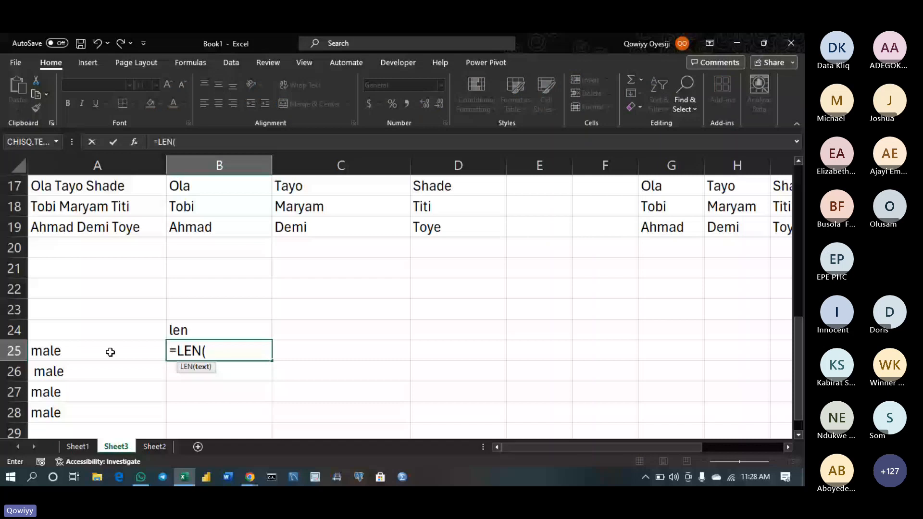
left_click(110, 352)
key("ctrl+Return")
double_click(271, 360)
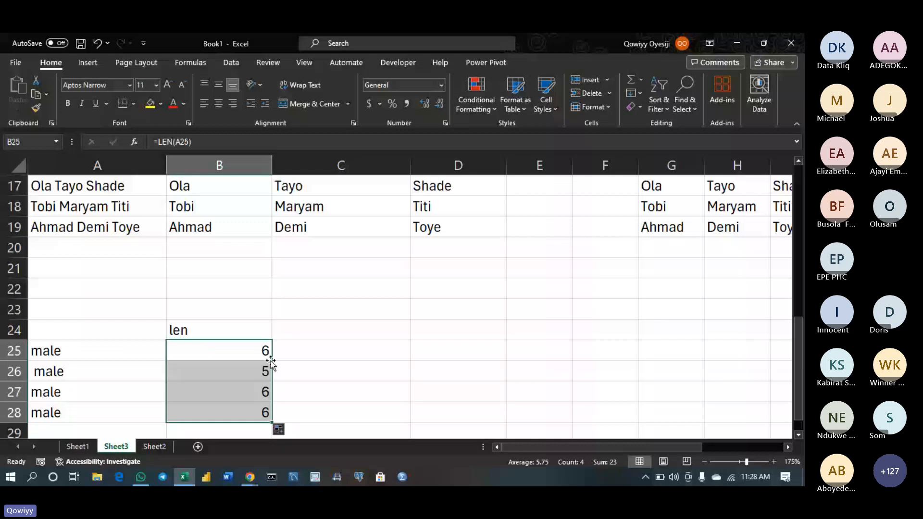
Pad the male entries in A27 and A25 with extra spaces
double_click(85, 389)
key("Return")
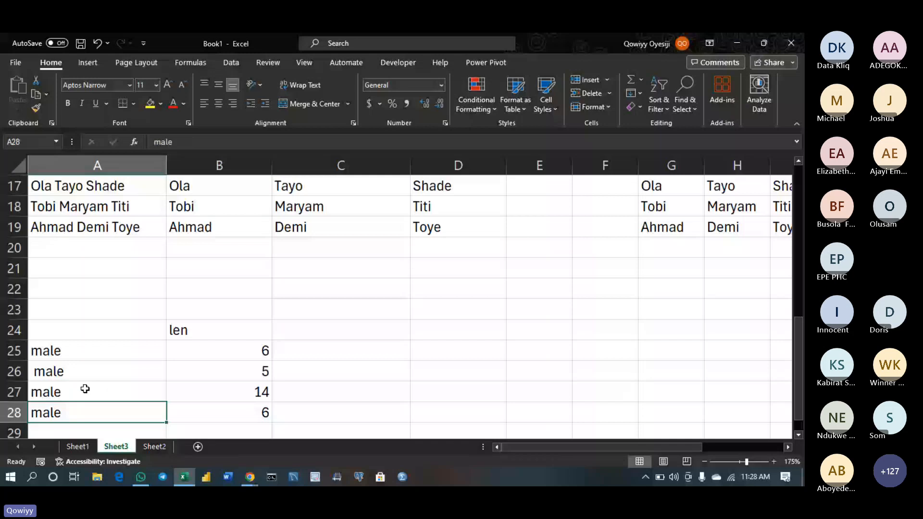
double_click(34, 355)
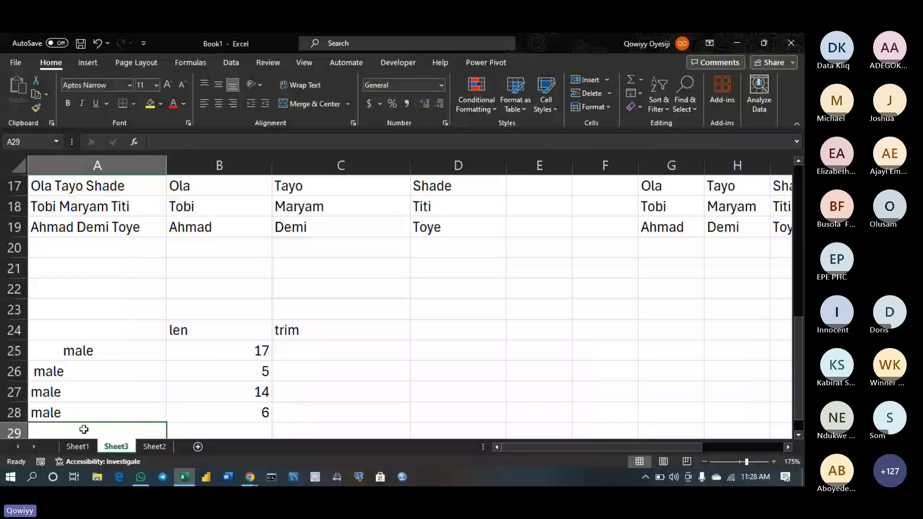
Enter a person's full name in A29, correcting a typo along the way
key("Down")
key("Down")
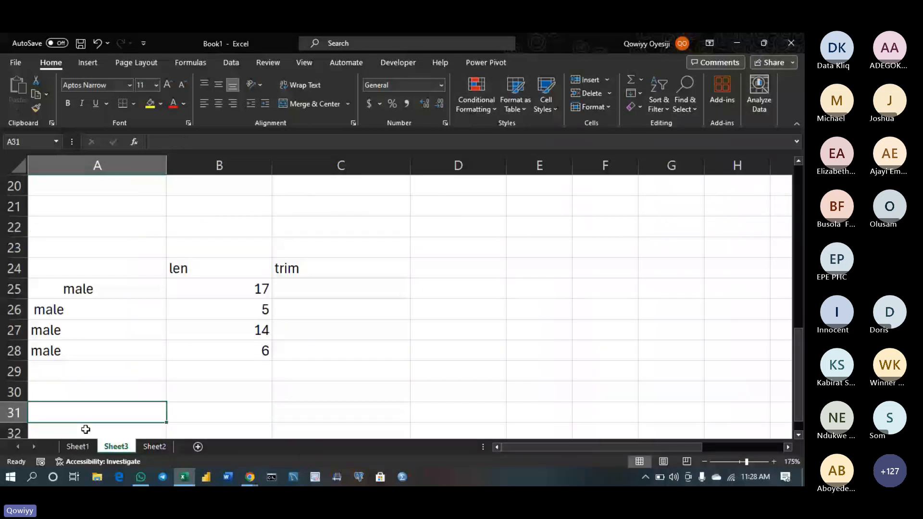
double_click(60, 371)
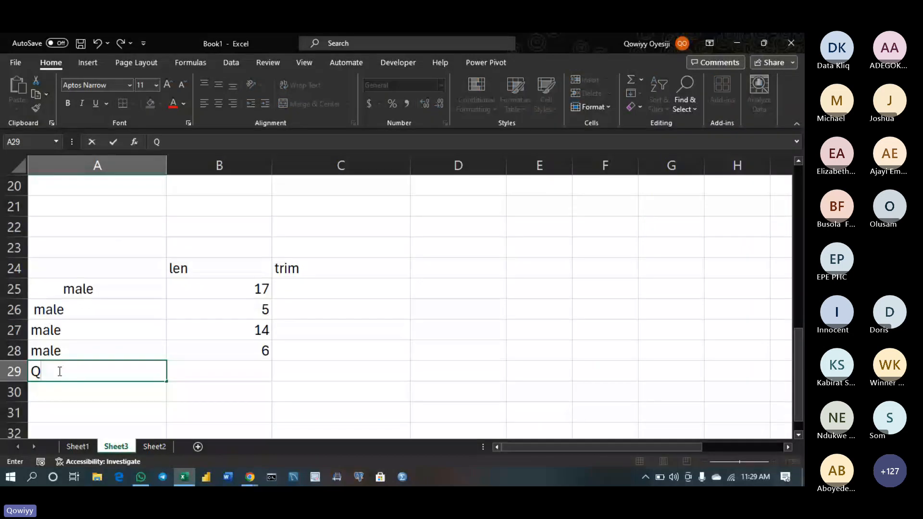
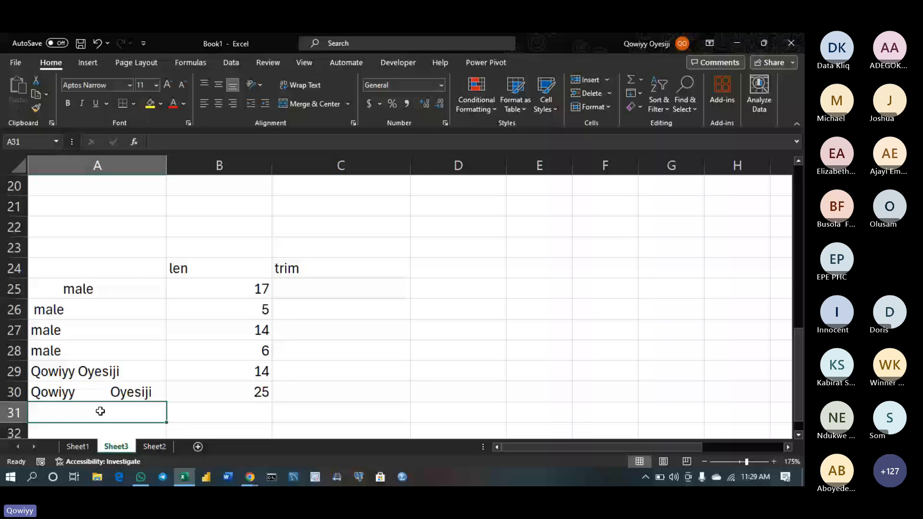
left_click(73, 375)
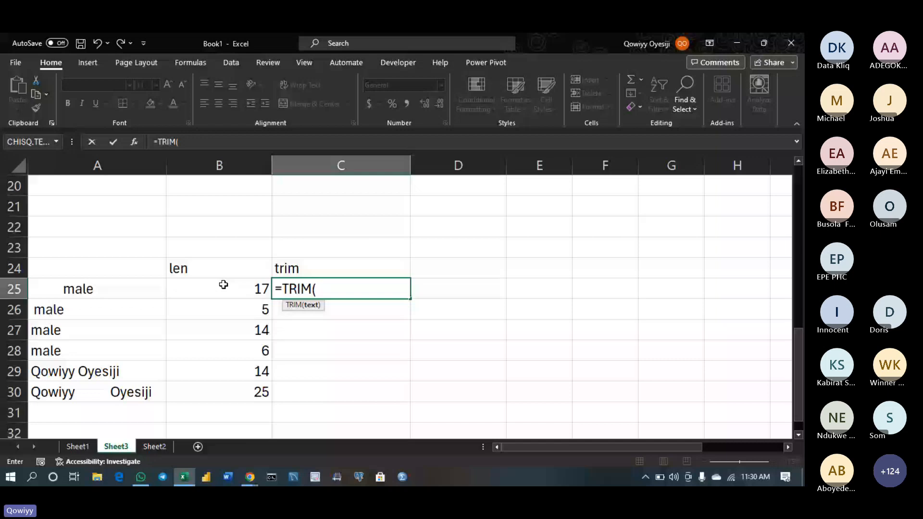
Complete =TRIM(A25) in C25 and fill it down to C30
left_click(98, 289)
key("ctrl+Return")
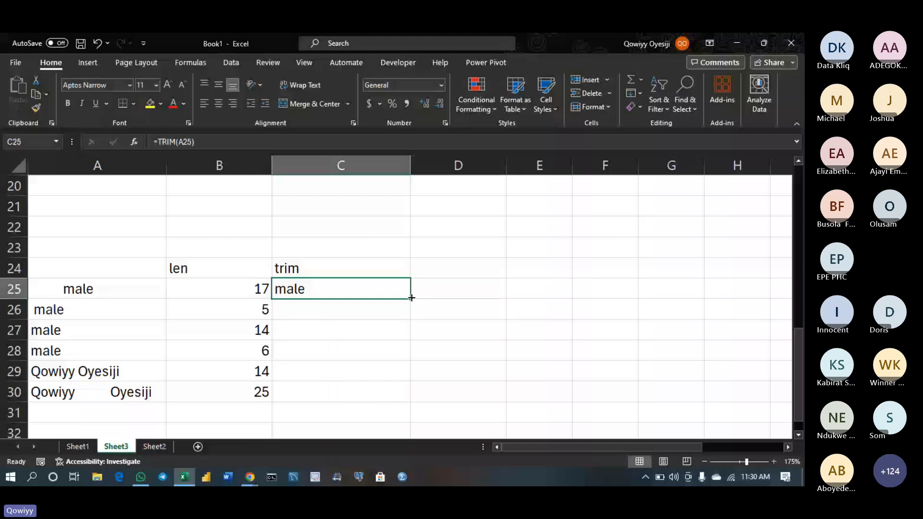
double_click(412, 298)
Add a 'len' heading in D24 and fill =LEN(C25) down through D30
left_click(443, 266)
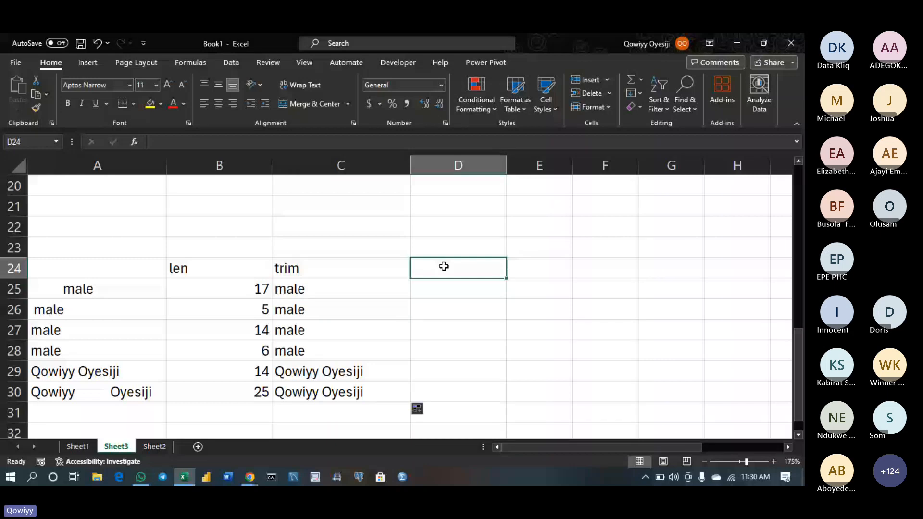
type("len")
key("Return")
type("=len")
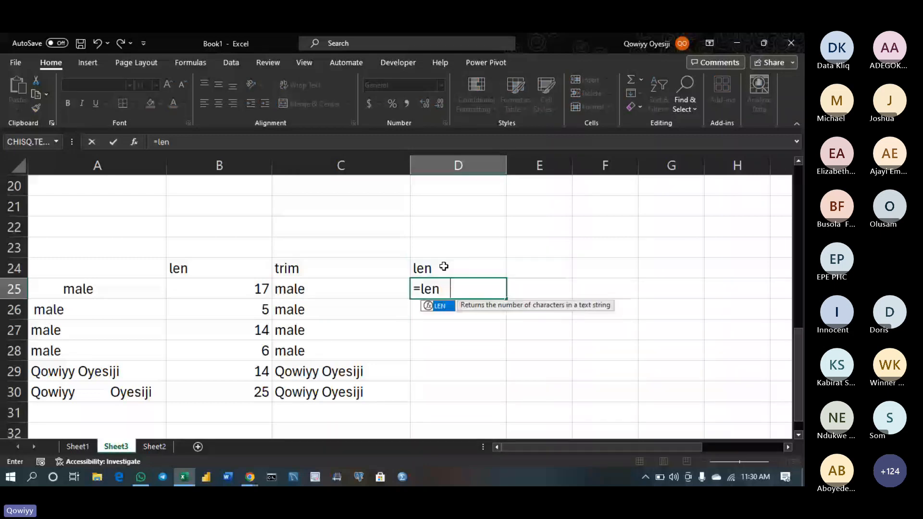
key("Tab")
left_click(363, 291)
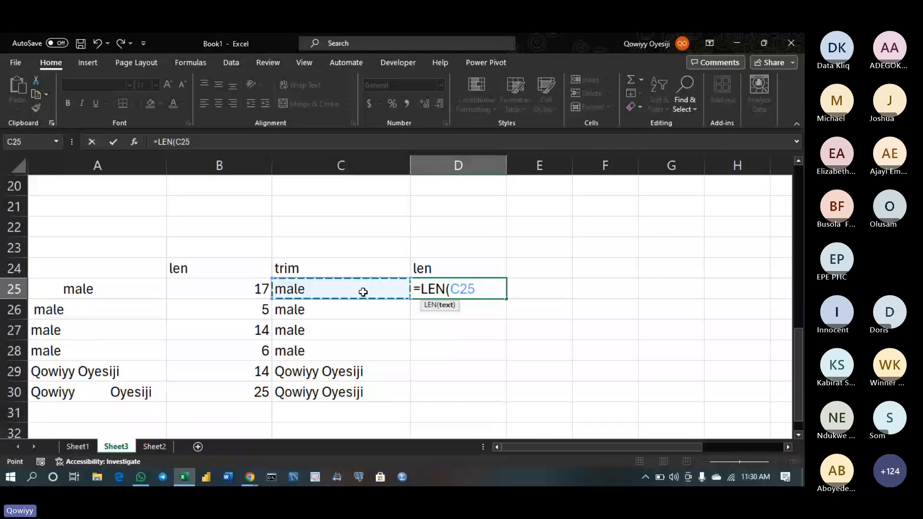
key("Return")
left_click(459, 294)
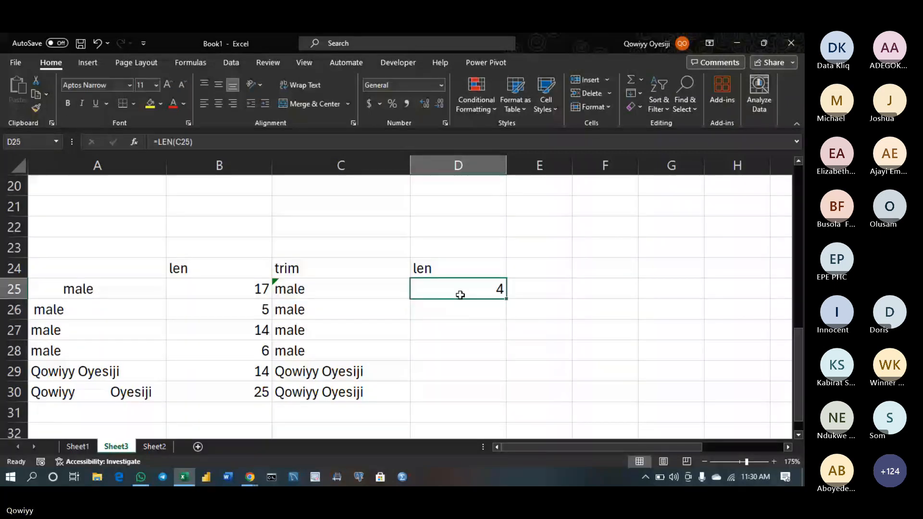
left_click_drag(459, 294, 508, 297)
left_click_drag(502, 297, 493, 292)
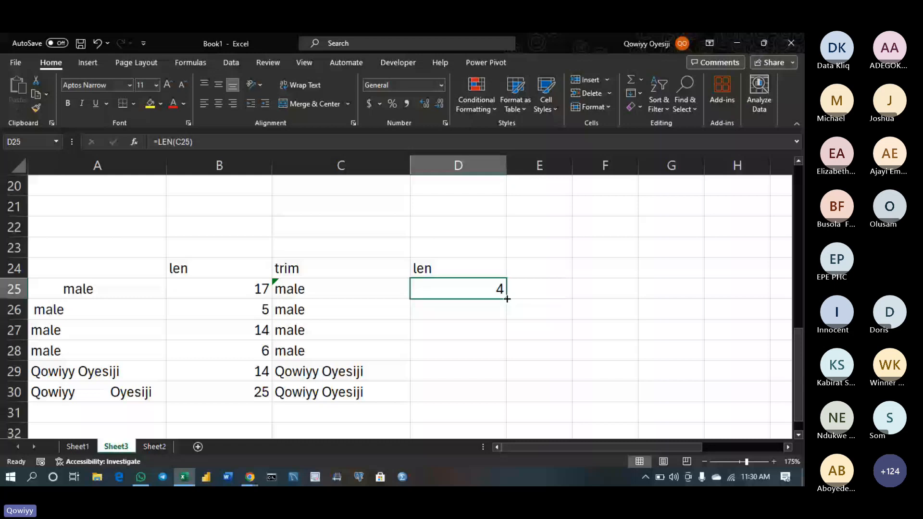
double_click(507, 299)
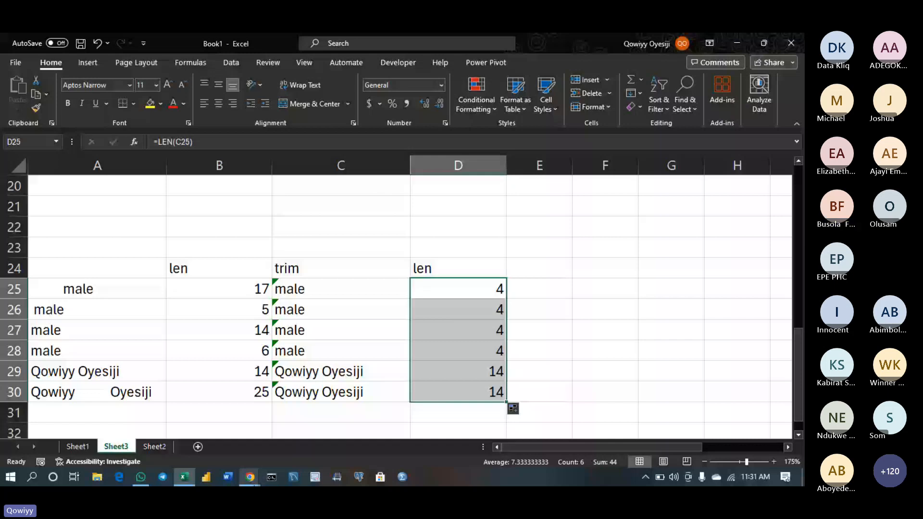
left_click(139, 478)
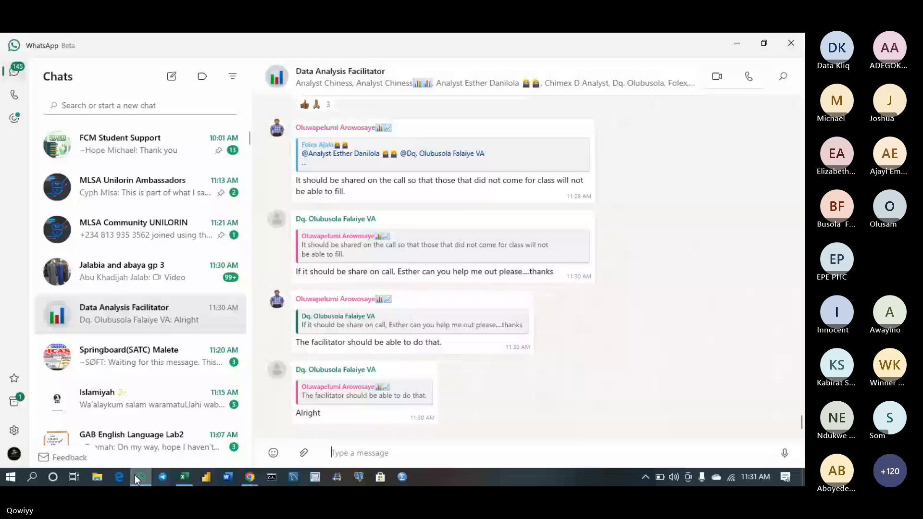
left_click(136, 479)
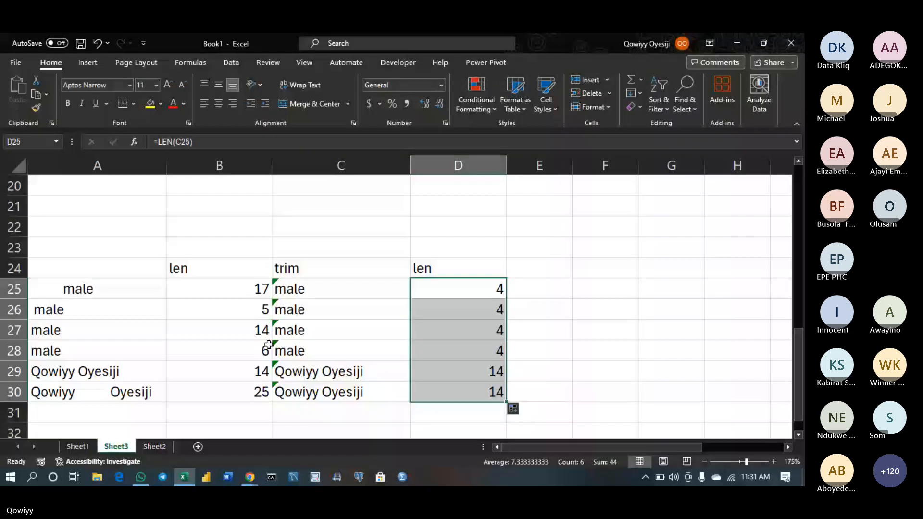
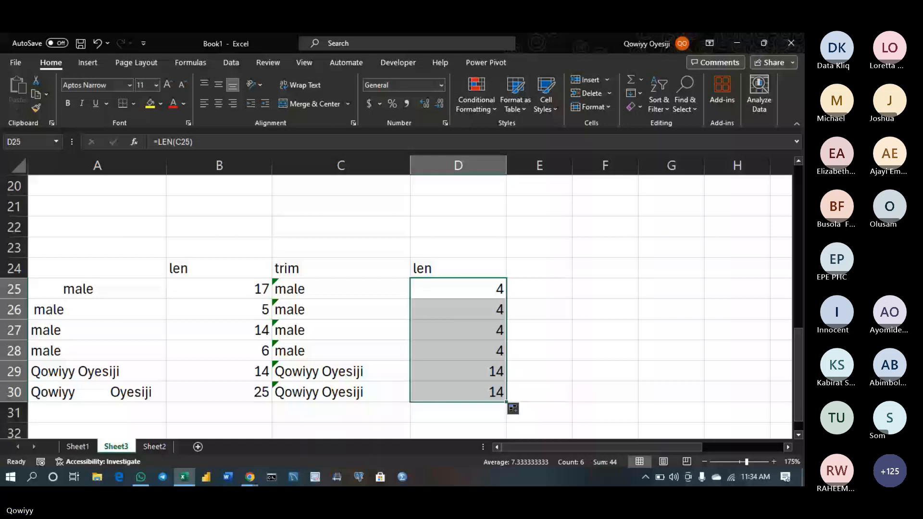
Begin typing the '2 years' duration note in cell F21 on Sheet3
mouse_move(192, 482)
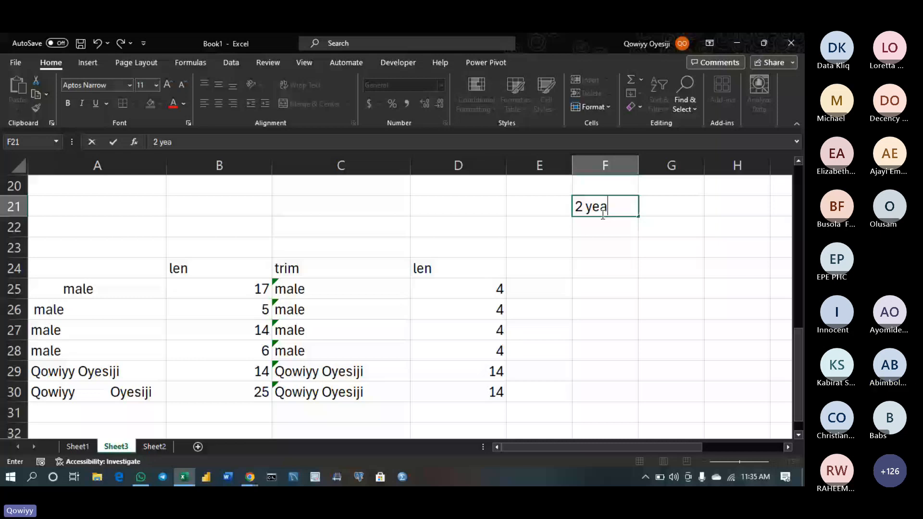
Complete the F21 entry so it reads '2 years'
type("rs")
key("Return")
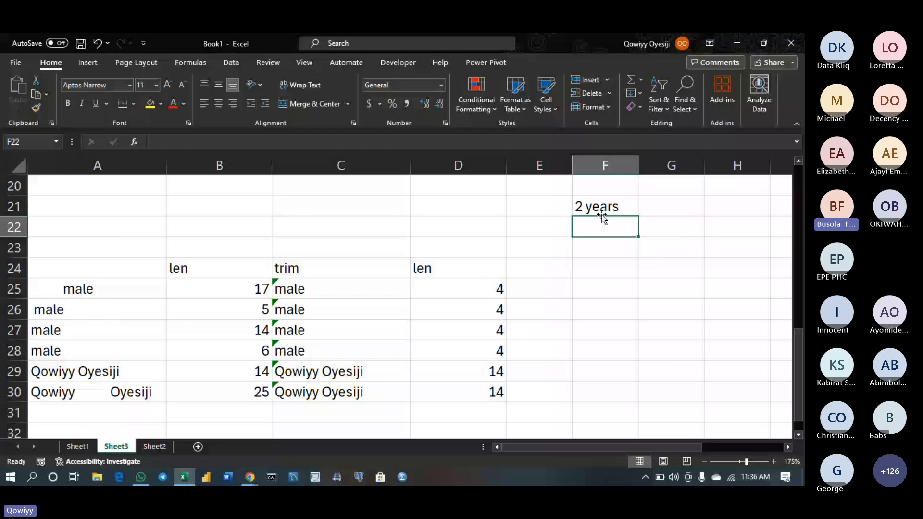
Scroll the sheet right and up to reveal the notes text box near columns I–L
left_click(222, 250)
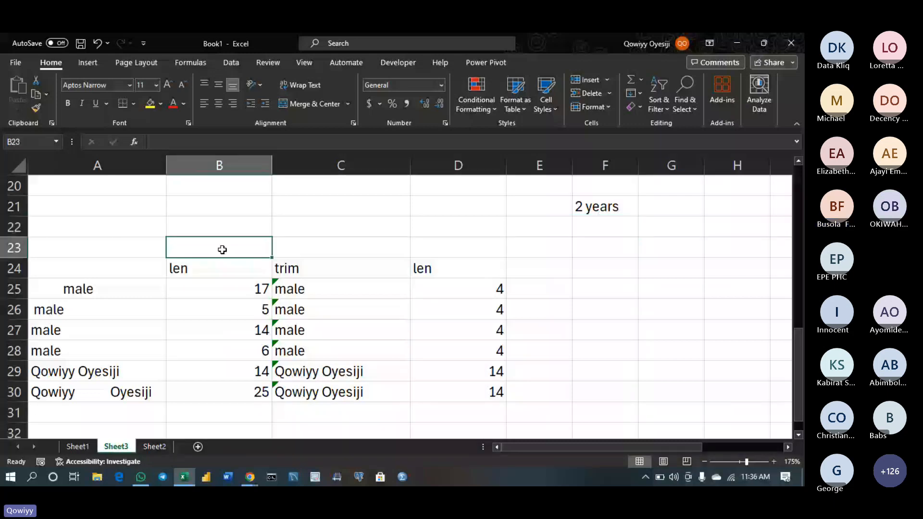
scroll(222, 249, "up", 5)
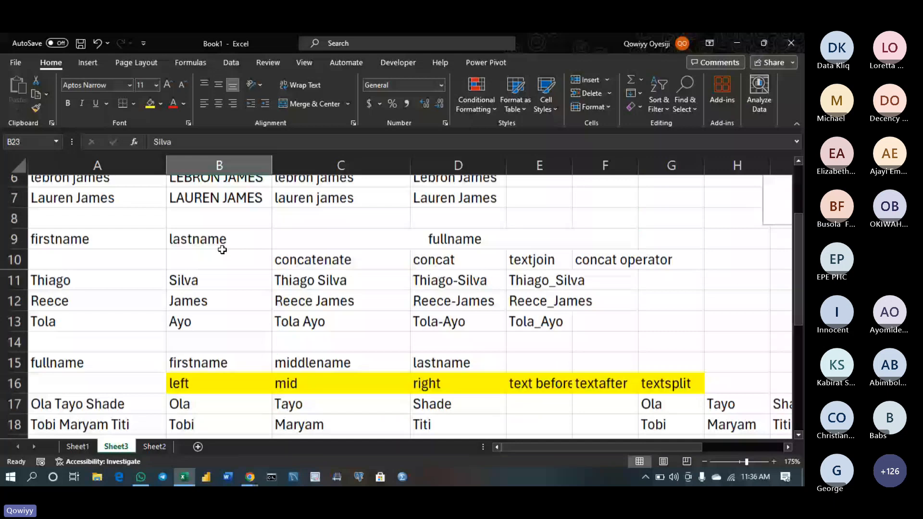
scroll(222, 250, "down", 2)
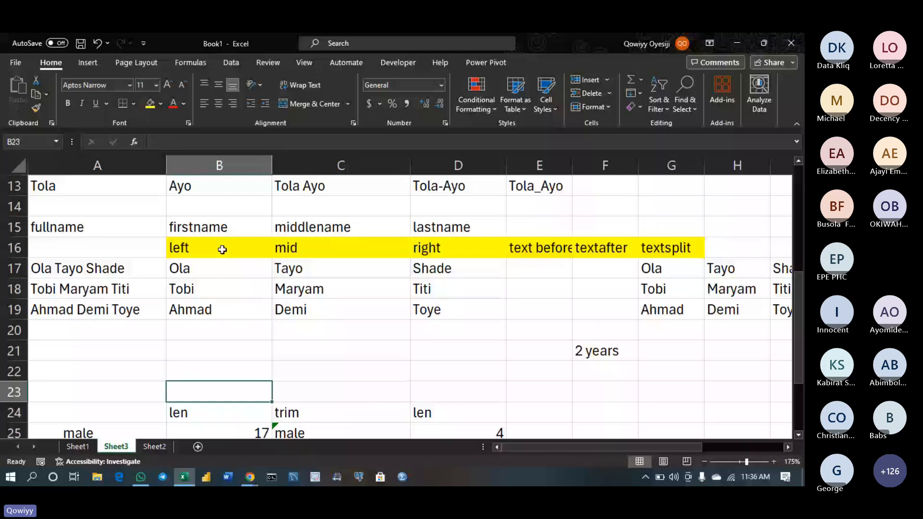
left_click(203, 354)
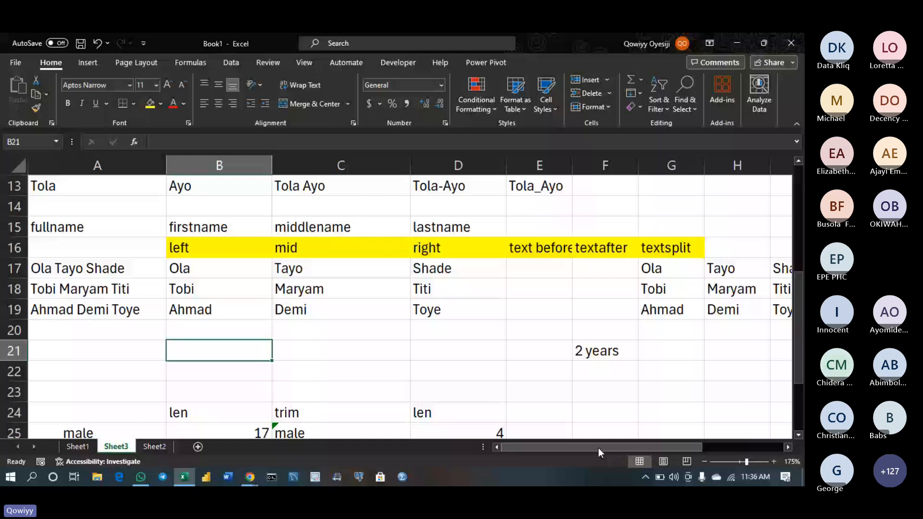
left_click_drag(598, 448, 680, 448)
left_click_drag(798, 362, 773, 281)
Add 'search and Find' as a new line after len in the notes text box, fixing the typo
left_click(517, 242)
type("search and Fir")
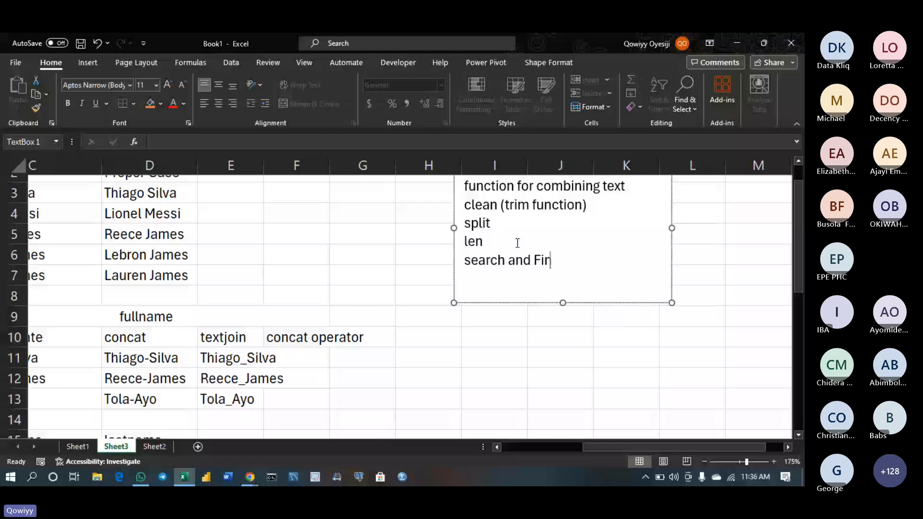
key("BackSpace")
type("nd")
left_click(537, 265)
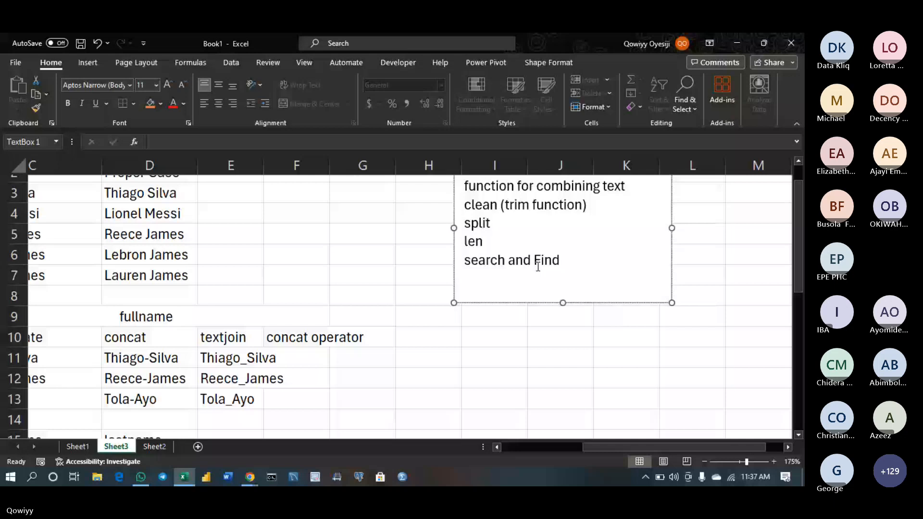
scroll(538, 266, "down", 8)
left_click(487, 344)
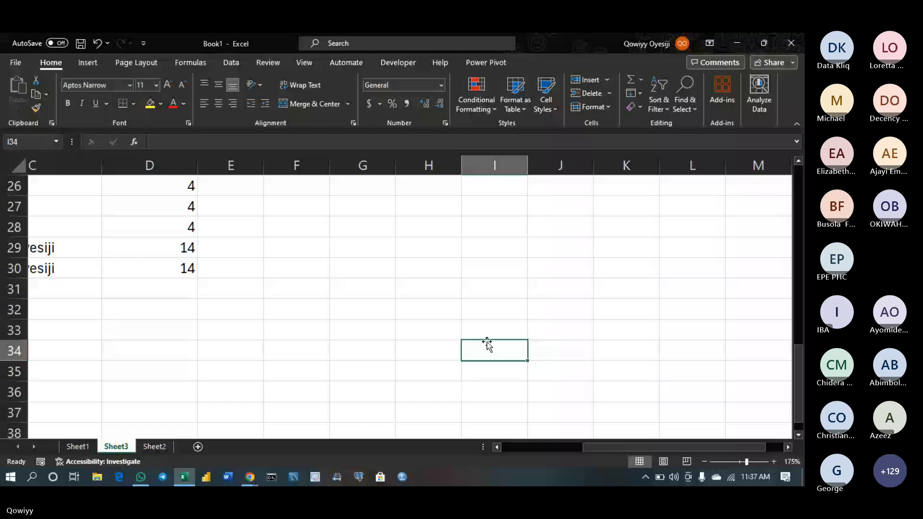
Enter two sample three-part full names in cells A36 and A37
key("Home")
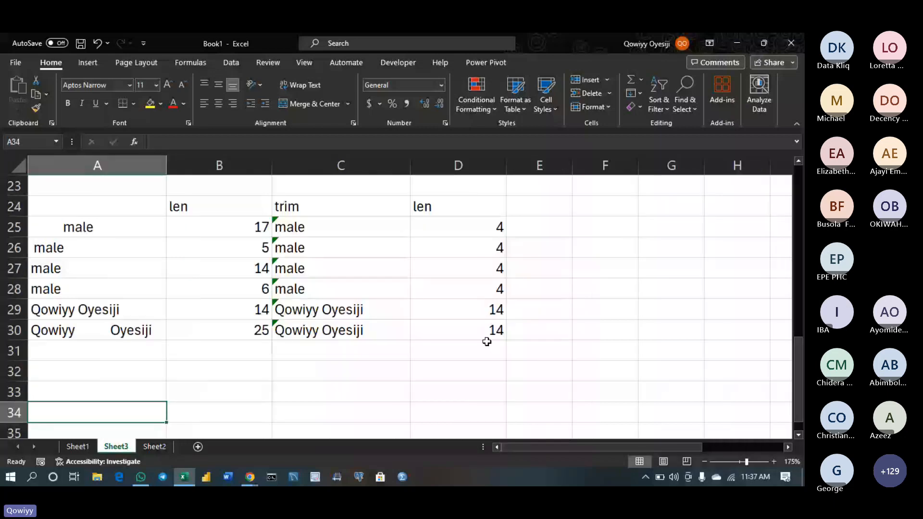
key("Down")
key("Down")
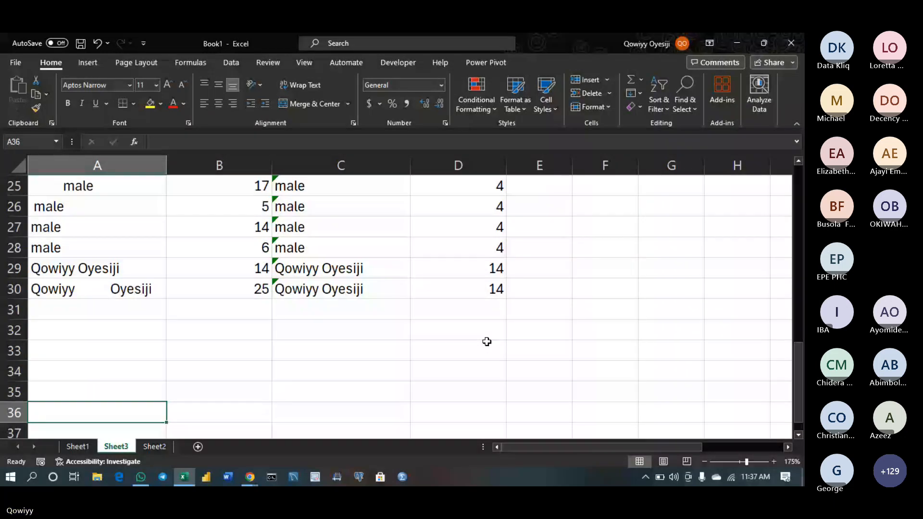
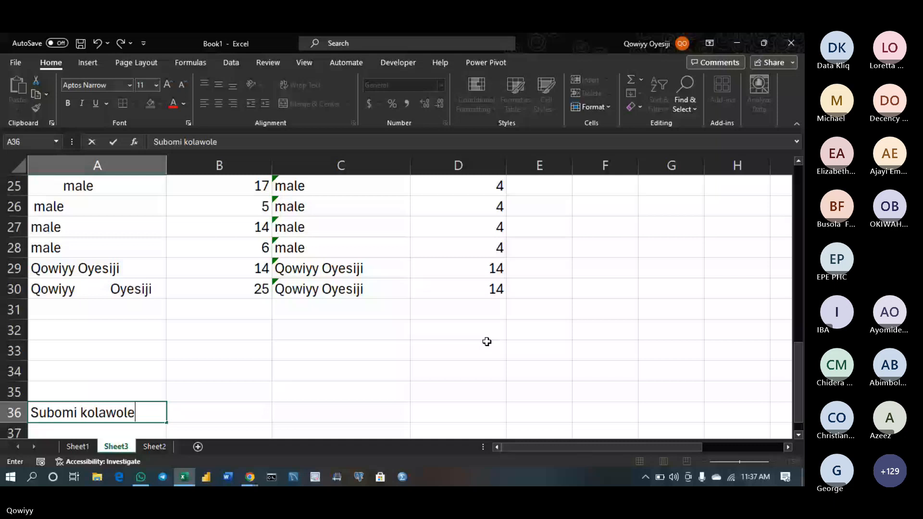
key("Return")
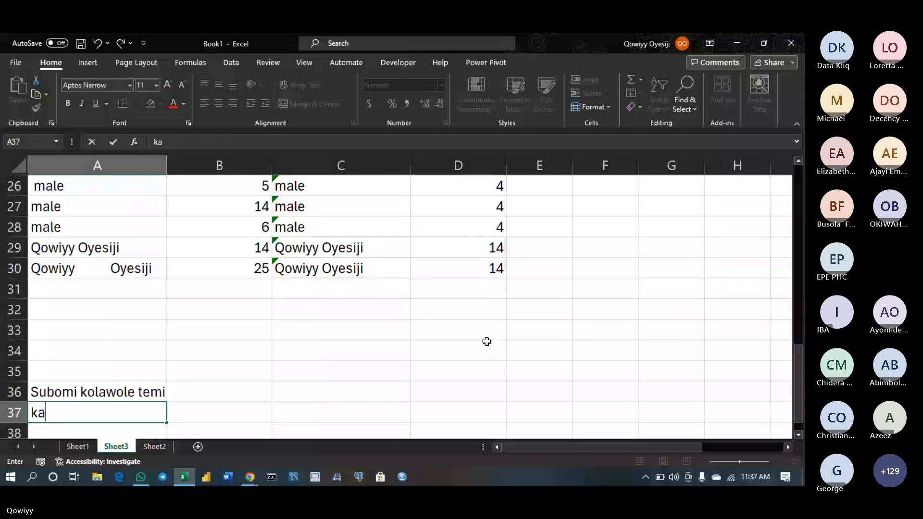
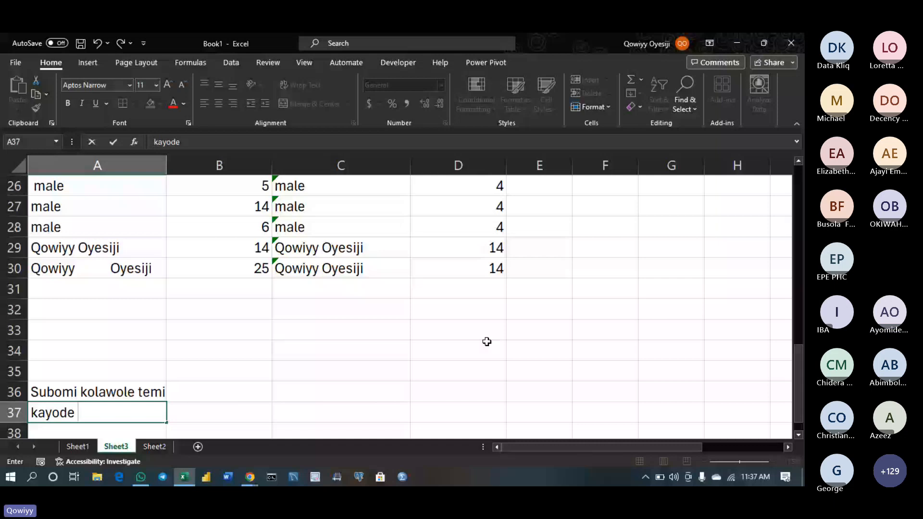
key("Return")
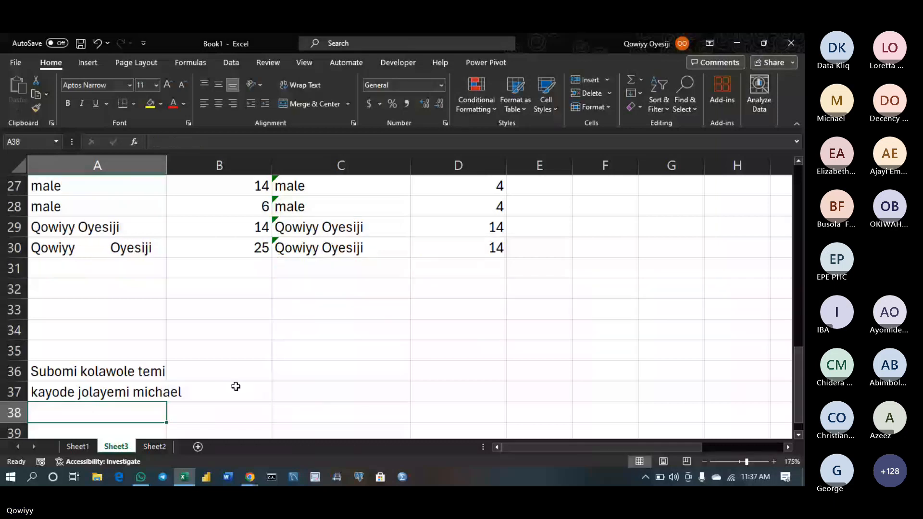
left_click(222, 371)
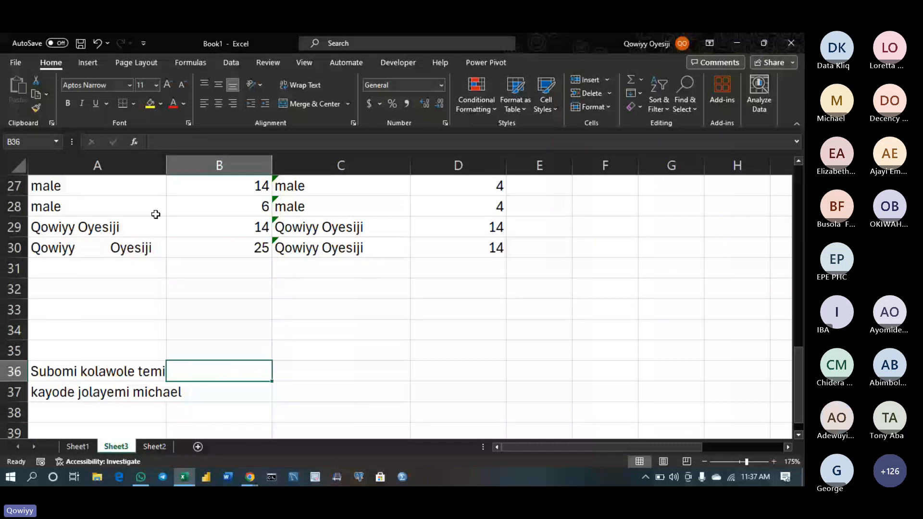
Enter =SEARCH("k",A36) in B36, returning 8, and widen column A to fit the names
double_click(209, 369)
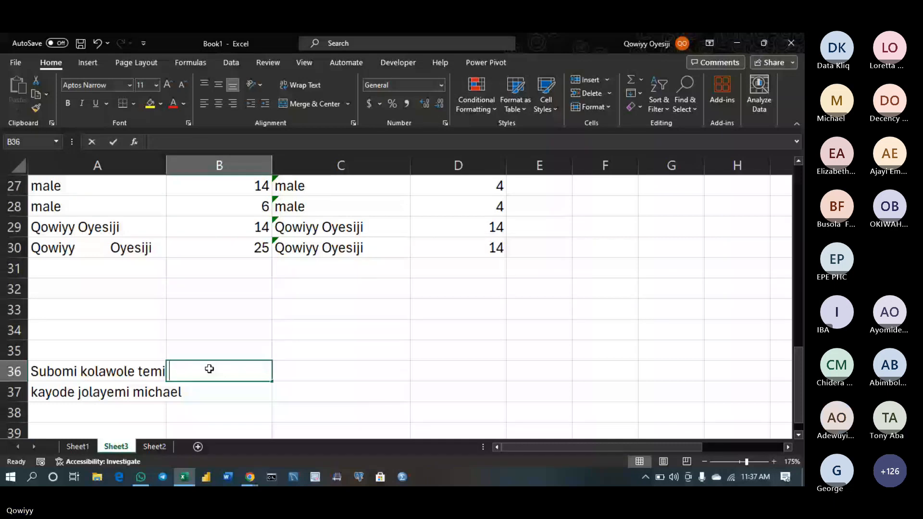
type("=searx")
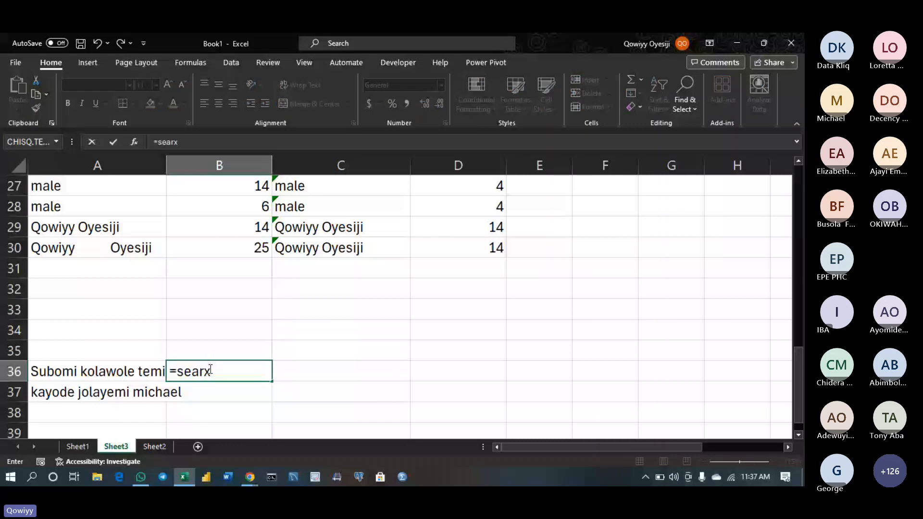
key("BackSpace")
key("Tab")
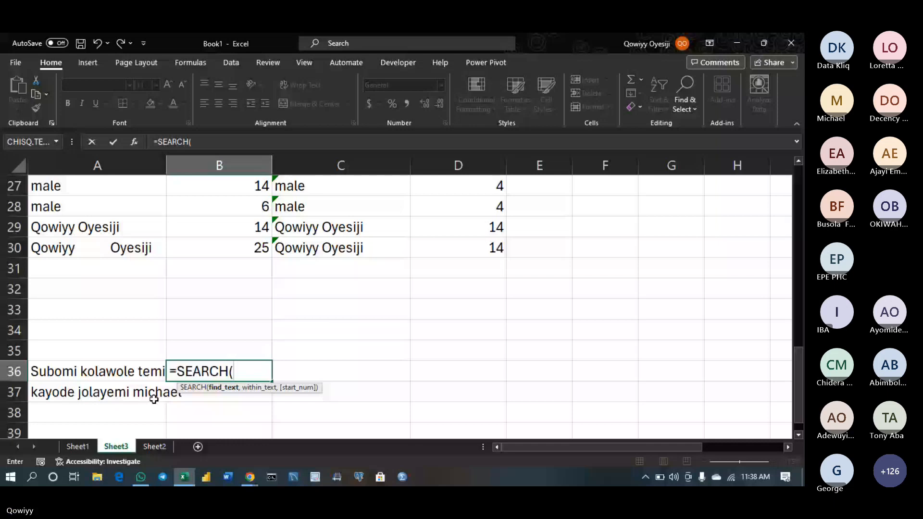
type("\"k\",")
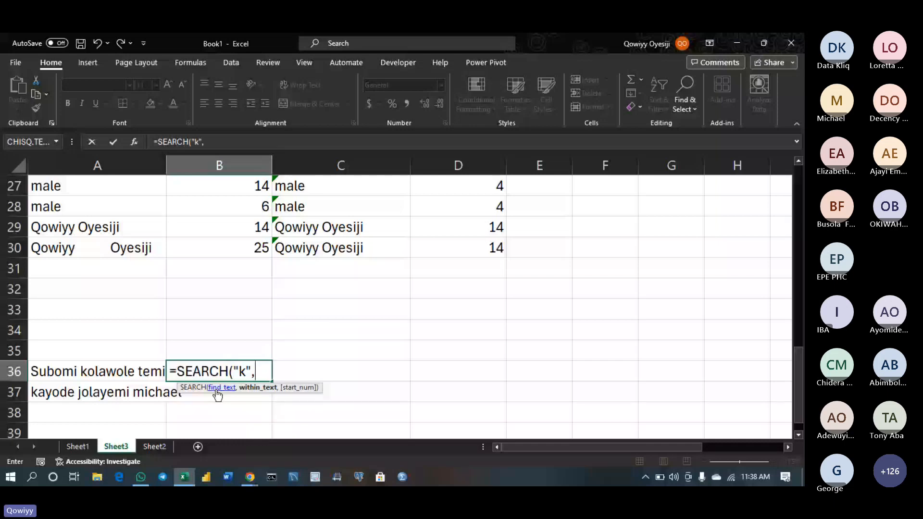
left_click(138, 370)
key("Return")
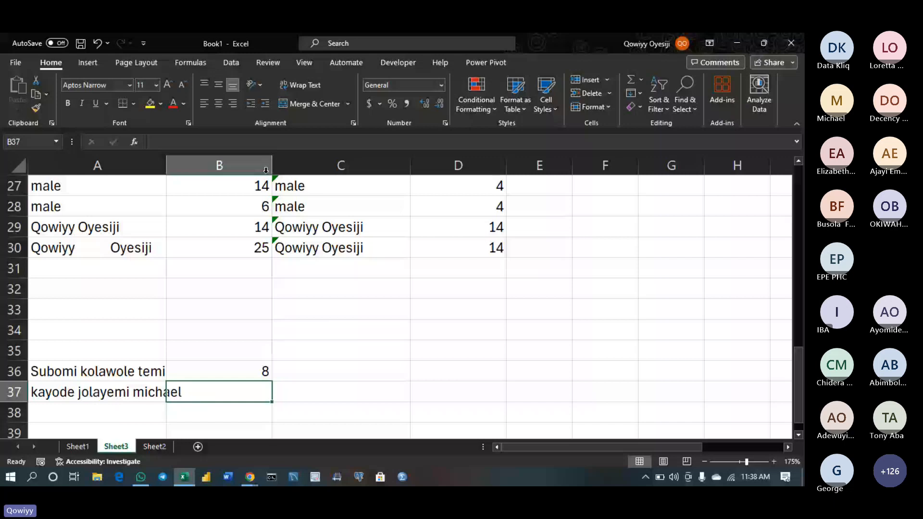
left_click_drag(166, 169, 183, 169)
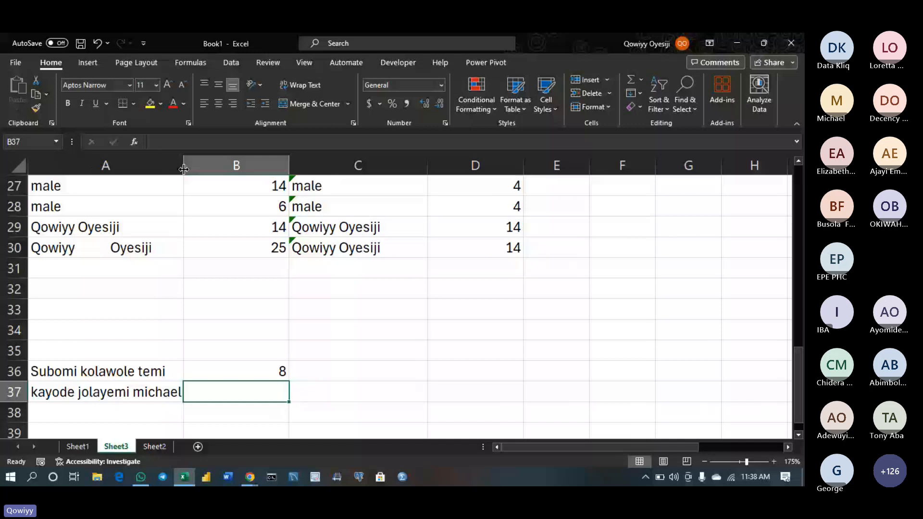
Change B36 to =MID(A36,SEARCH("k",A36),8) and fill it down to B37
double_click(196, 373)
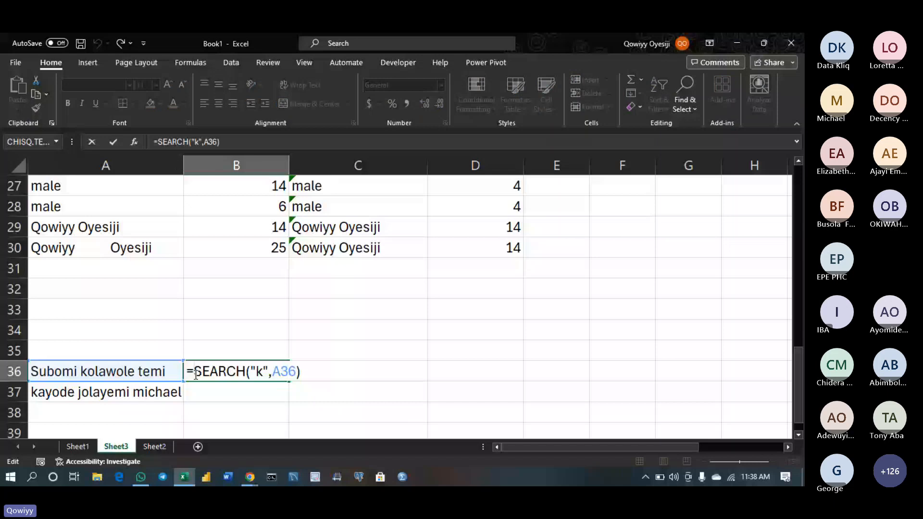
type("MID(")
left_click(150, 372)
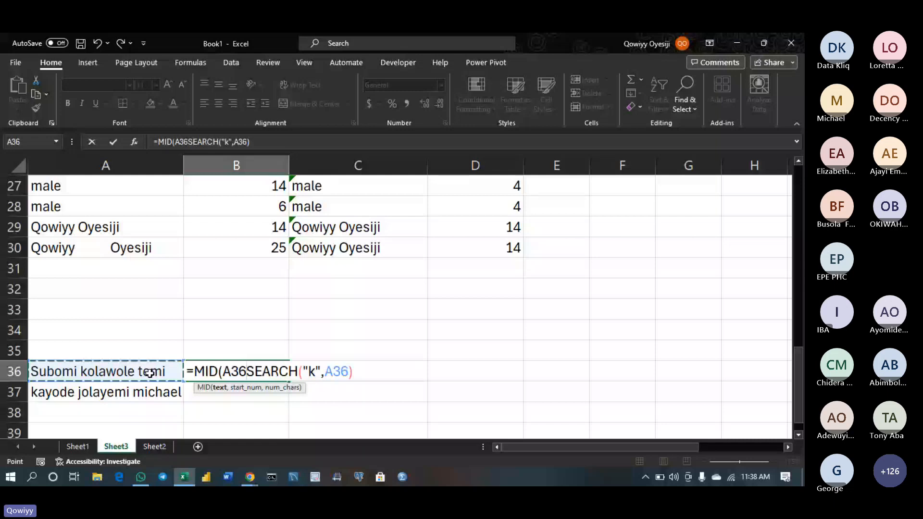
type(",")
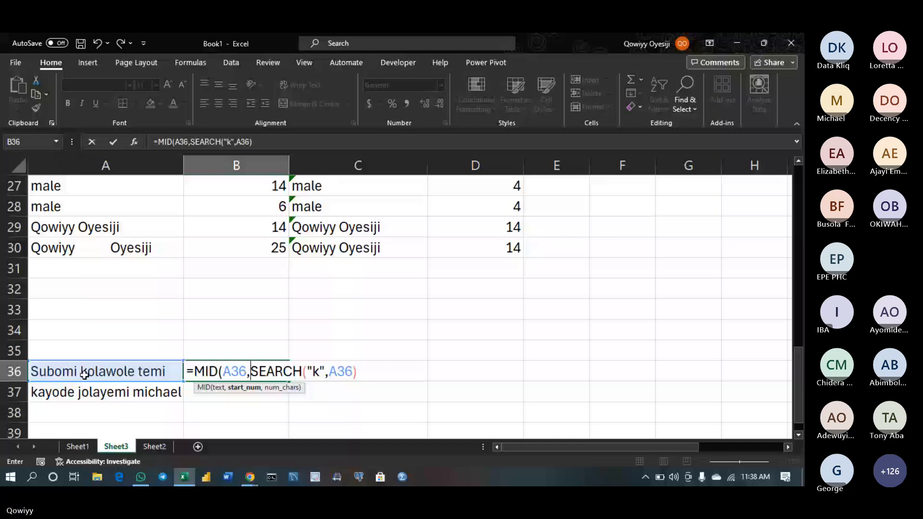
left_click(360, 373)
type(",")
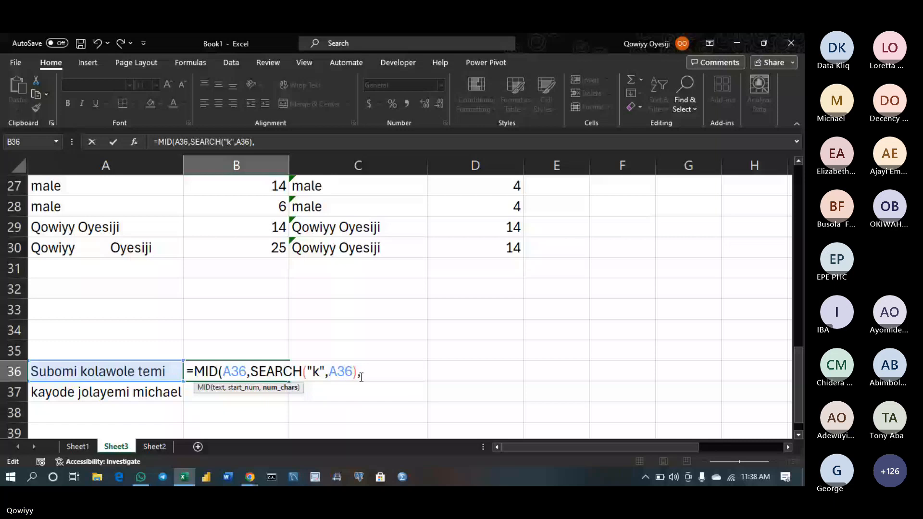
type("8")
key("Return")
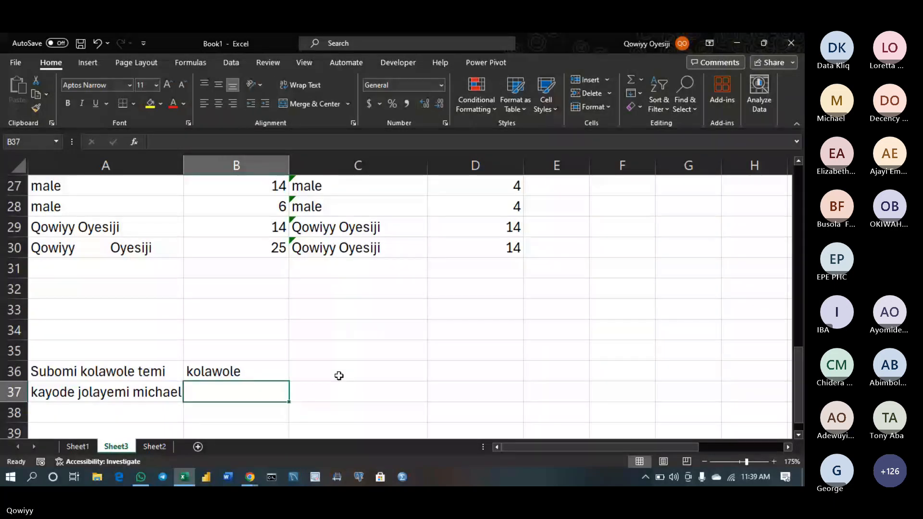
left_click(283, 376)
double_click(288, 381)
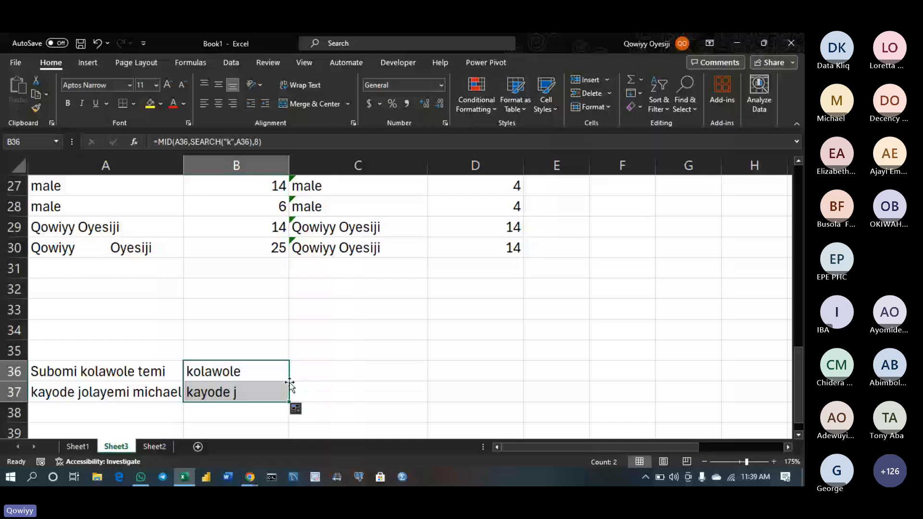
Review the MID formulas in B36 and B37, then insert a new worksheet, Sheet4
double_click(247, 392)
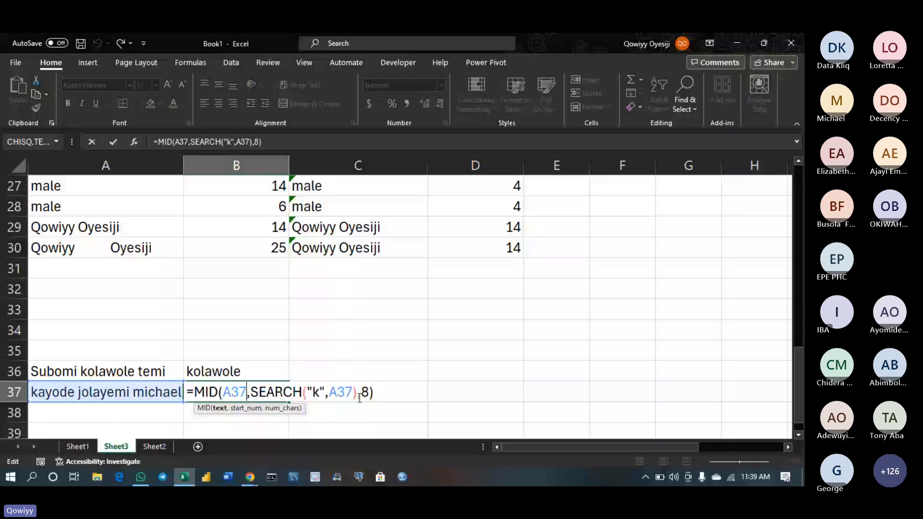
left_click(382, 396)
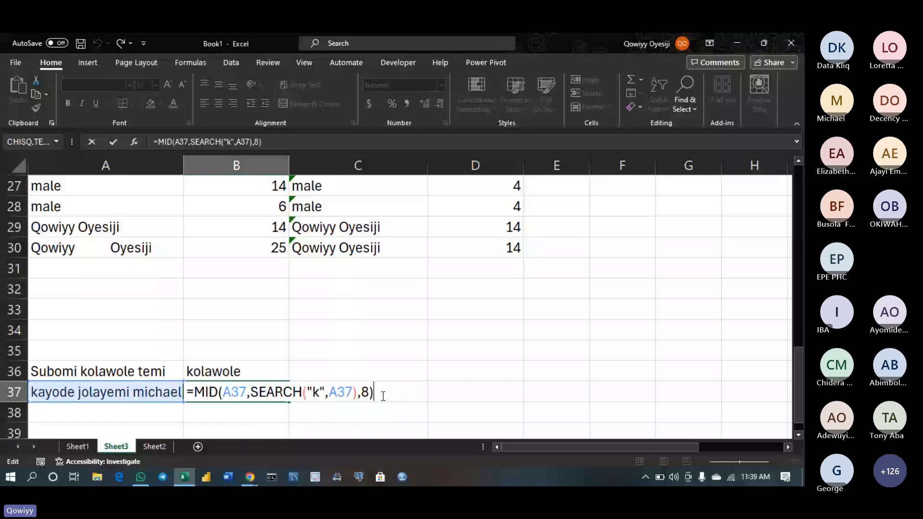
double_click(265, 374)
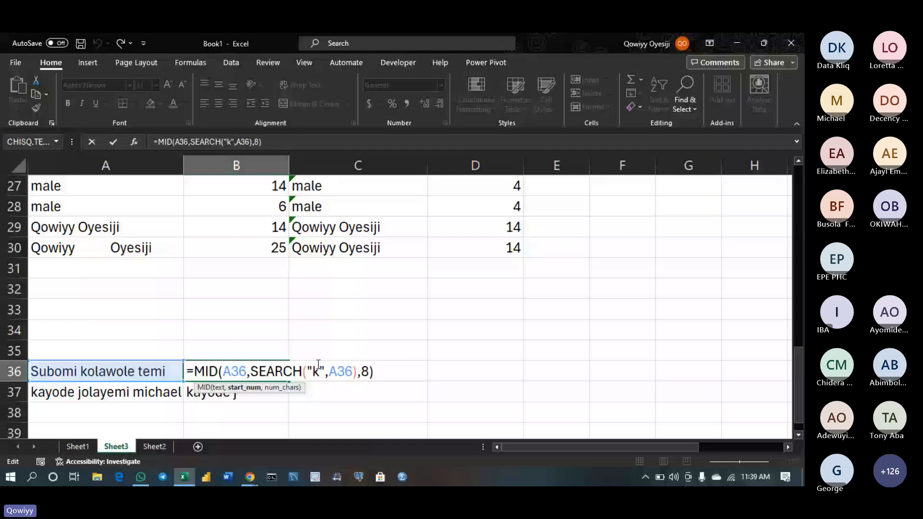
key("Return")
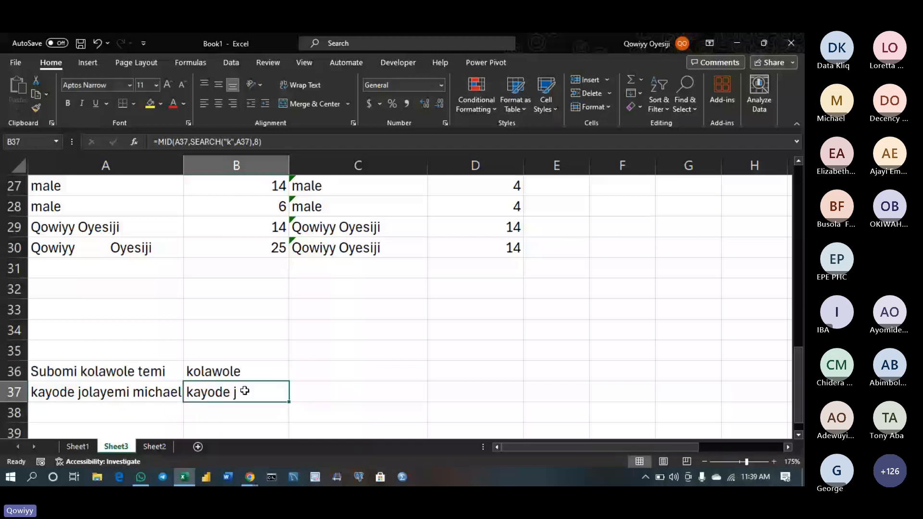
double_click(245, 391)
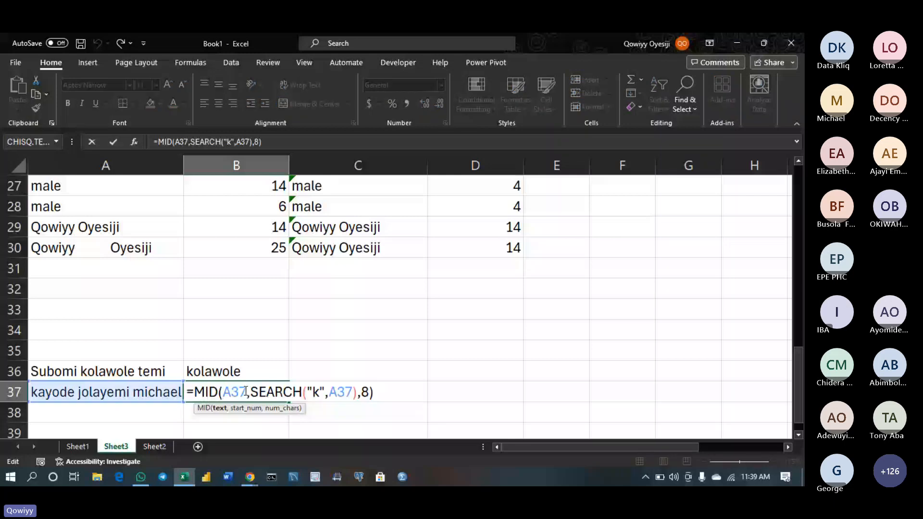
key("Escape")
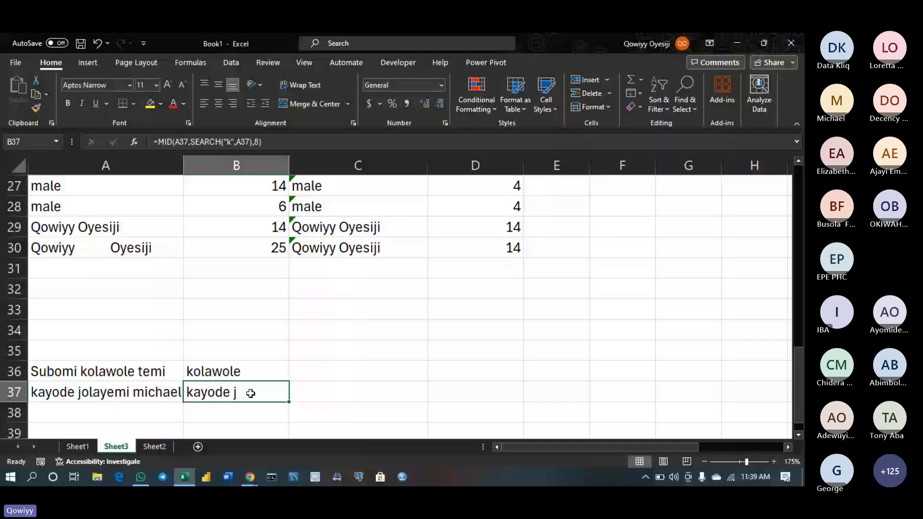
key("Up")
key("Right")
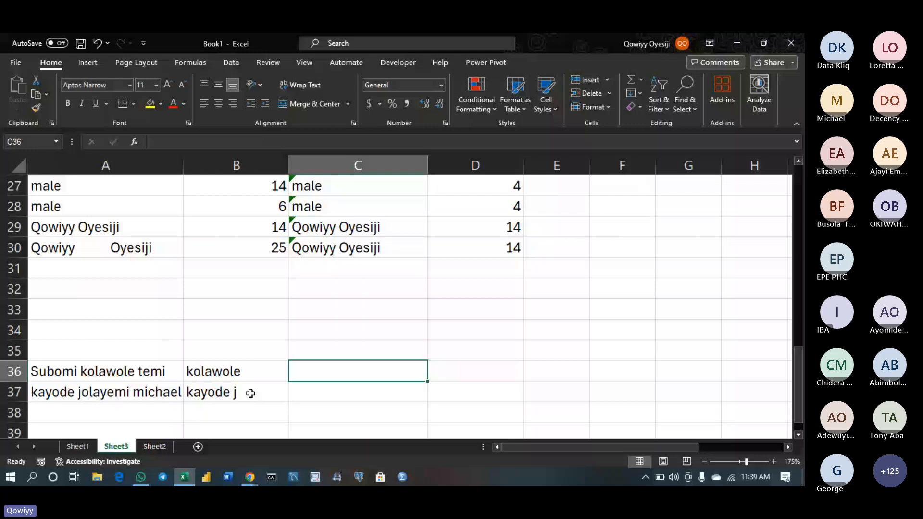
left_click(265, 391)
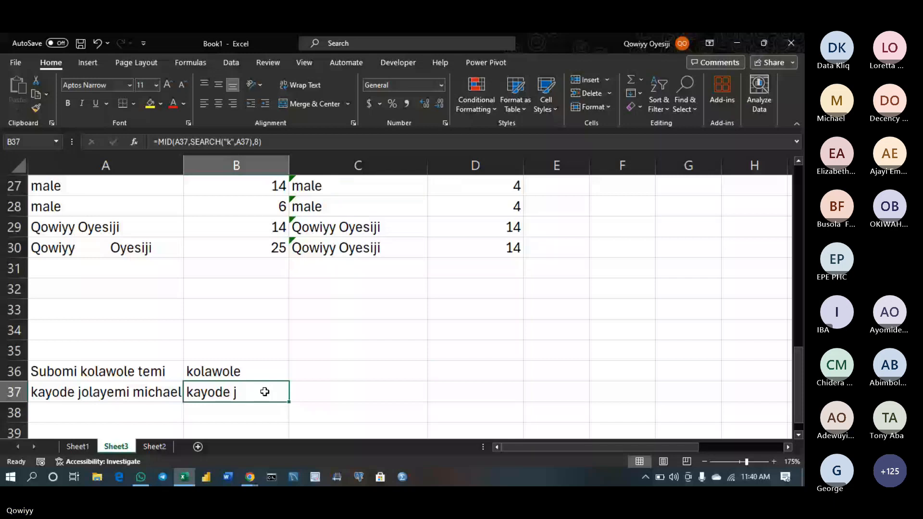
key("ctrl+Page_Down")
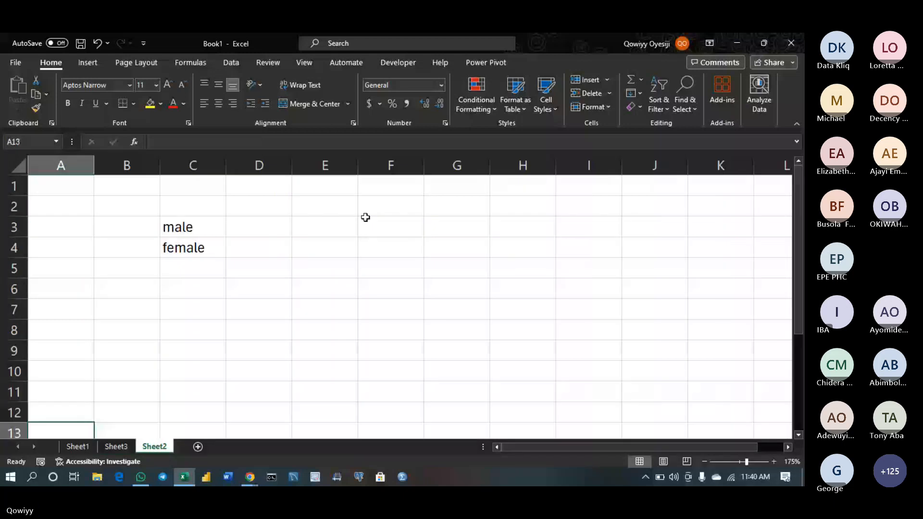
key("shift+F11")
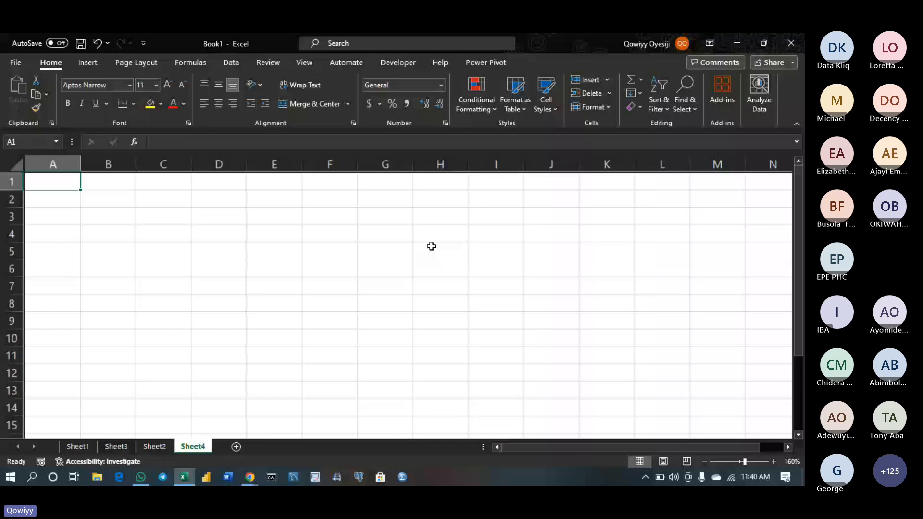
Draw an empty text box across columns J–M, rows 2–12 on Sheet4
left_click(88, 62)
left_click(630, 101)
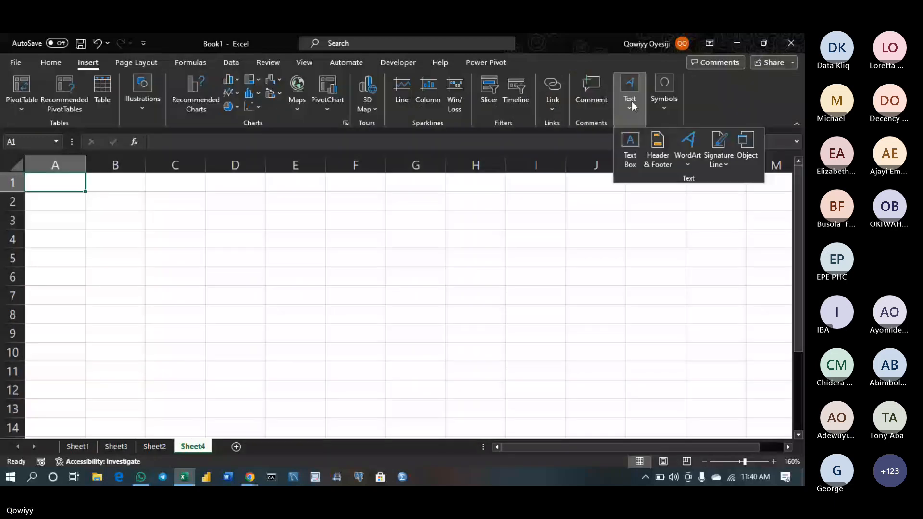
left_click(629, 144)
left_click_drag(574, 202, 790, 387)
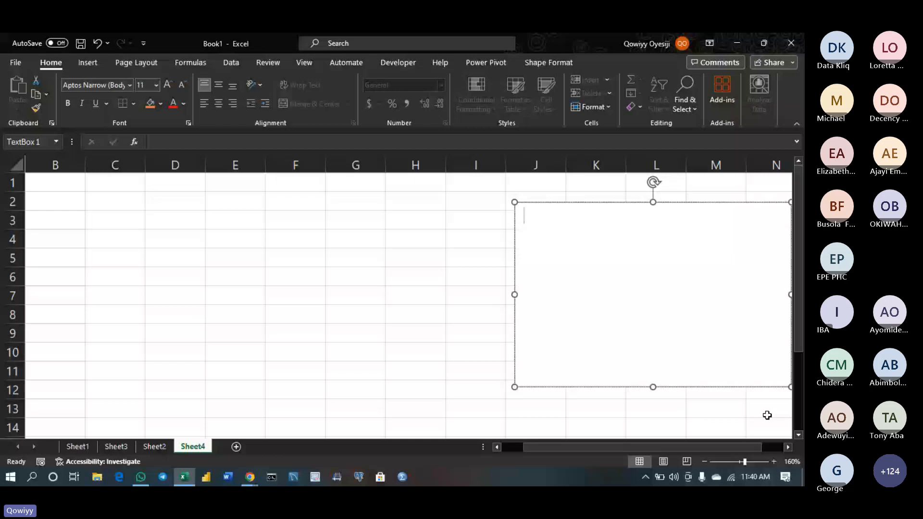
Type four text box lines: DATE, understanding Date, basic date fnctions, calculations with dates
type("DATE")
key("Return")
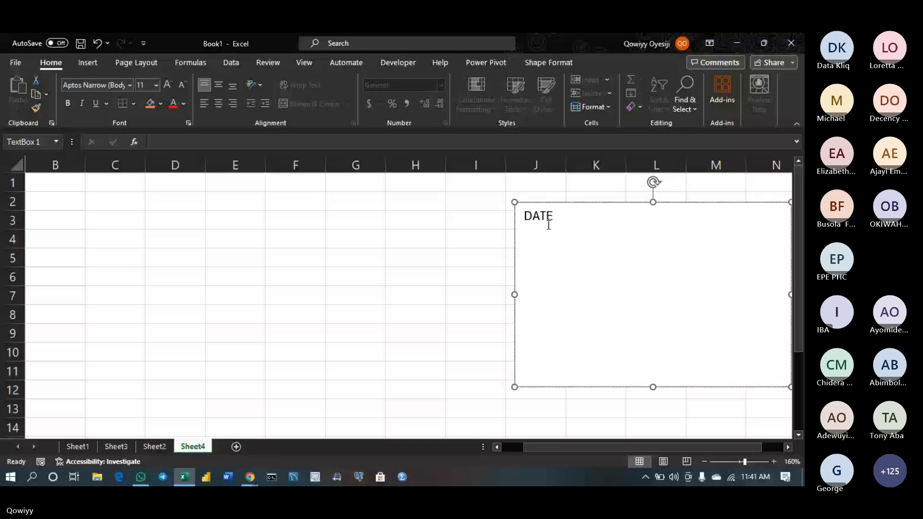
key("Return")
type("u")
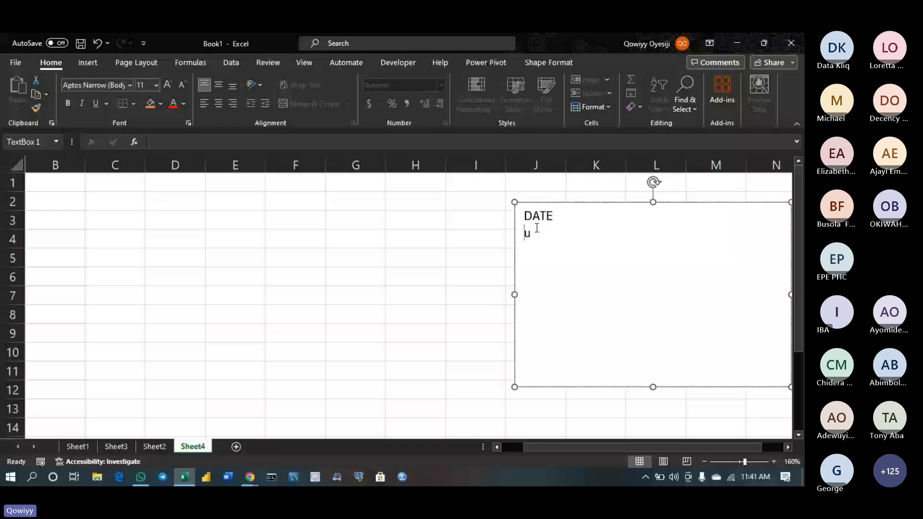
type("nder")
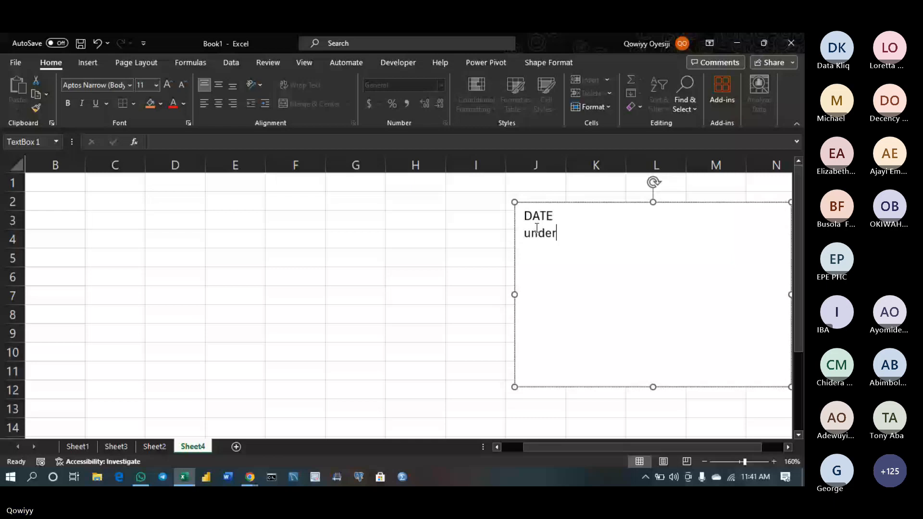
type("standing Date")
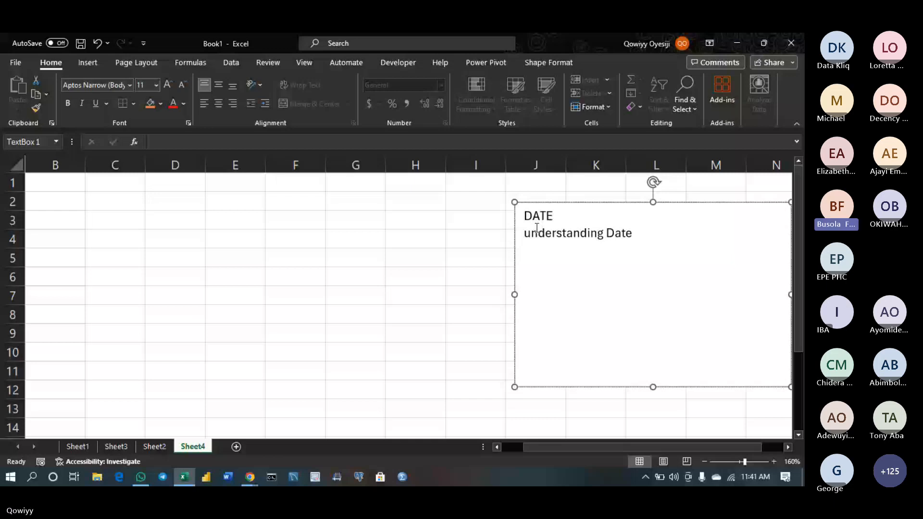
key("Return")
type("ba")
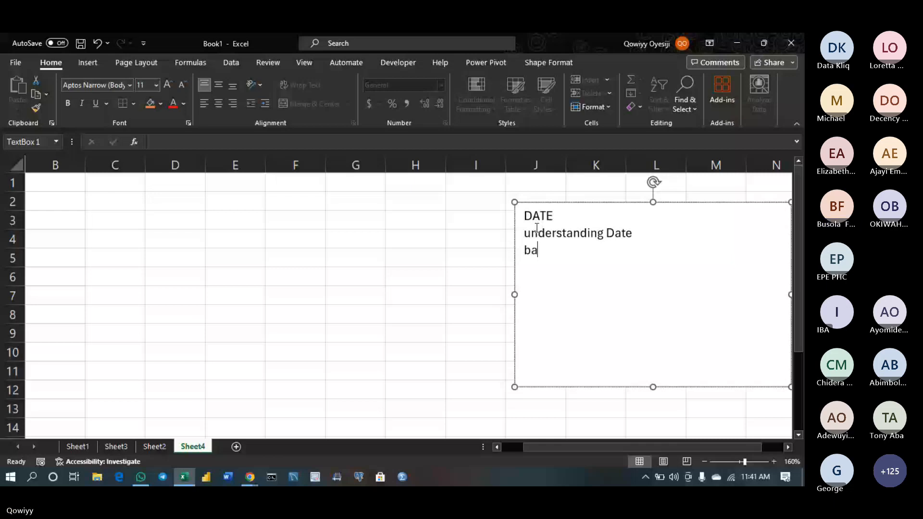
type("sic date fnctions")
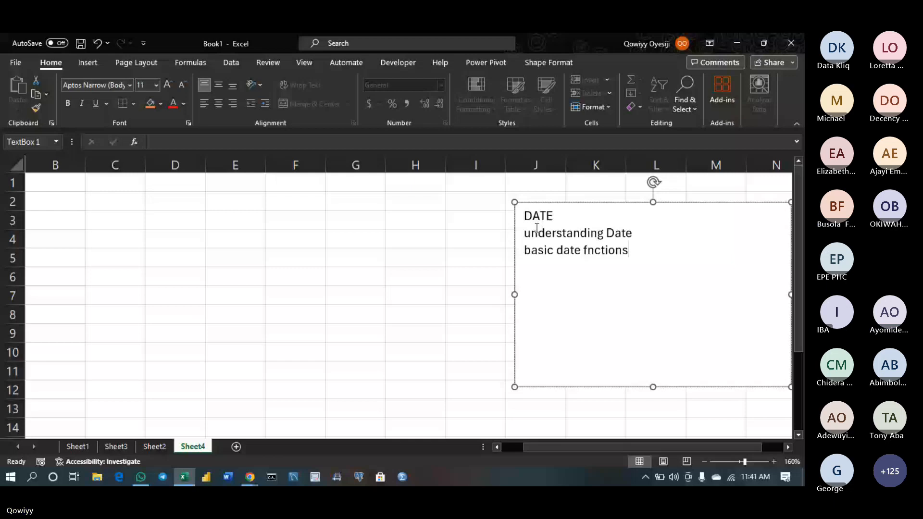
key("Return")
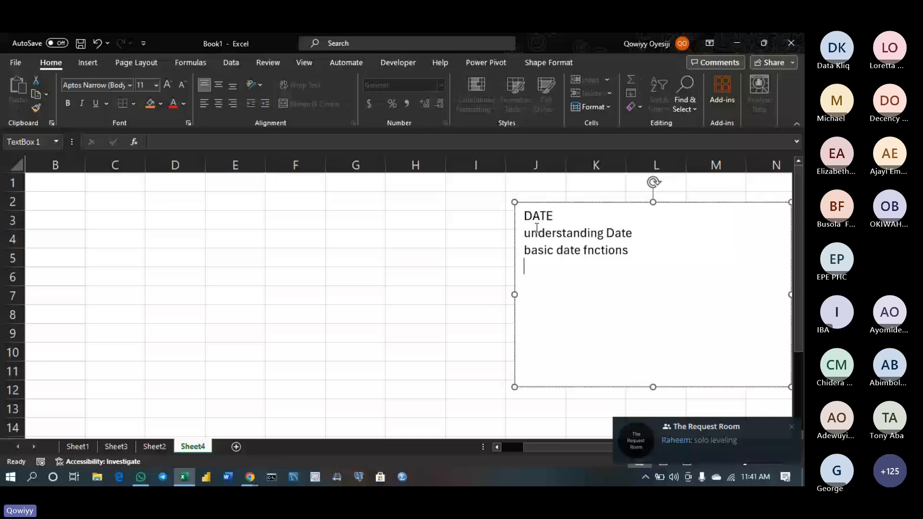
type("calcul")
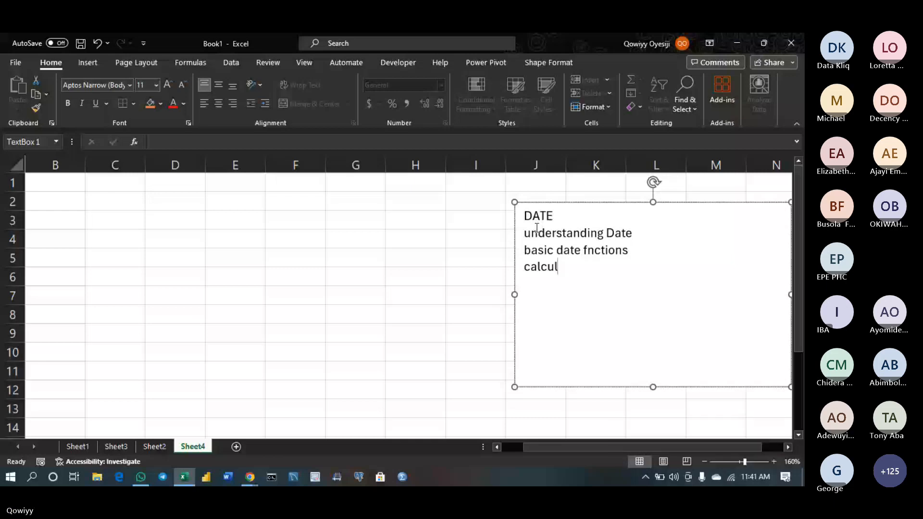
type("atio")
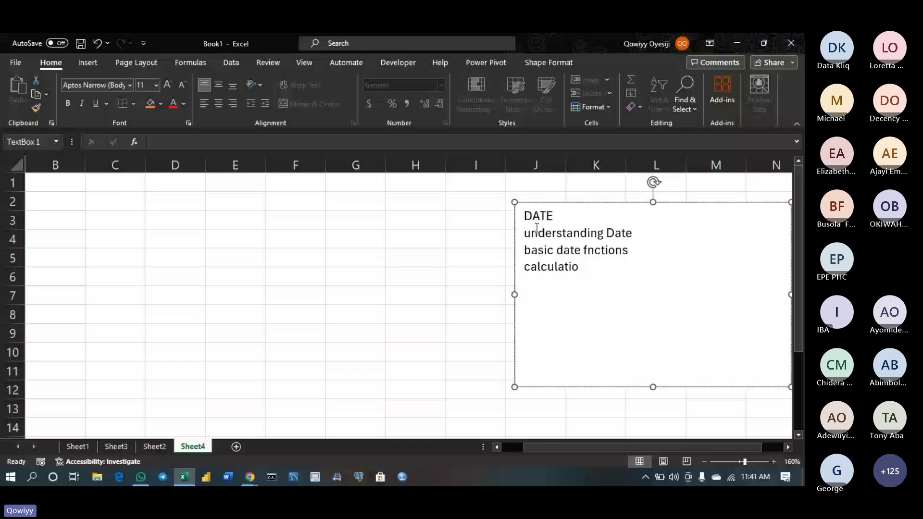
type("ns with dates")
key("Return")
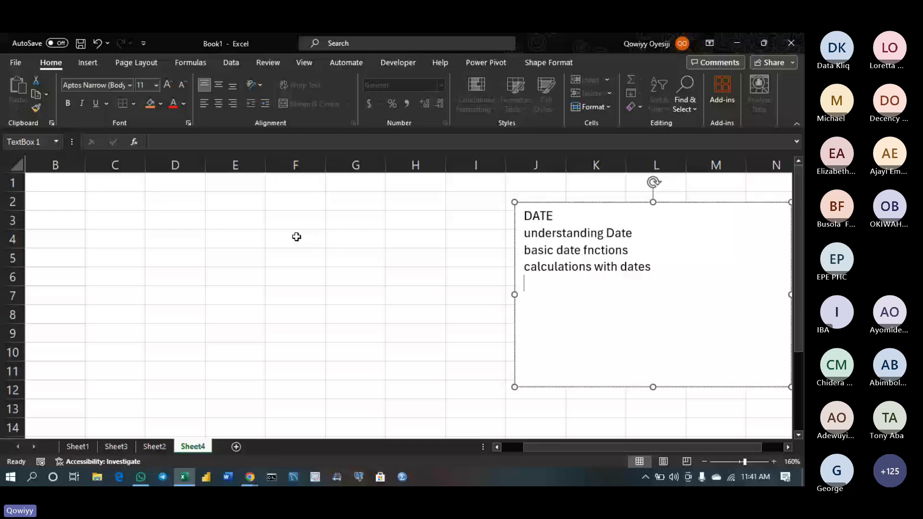
Add the lines 10/02/2024, dd/mm/yyyy and mm/dd/yyyy to the DATE notes text box
key("Return")
type("10/02/2024")
key("Return")
type("dd/mm/yyyy")
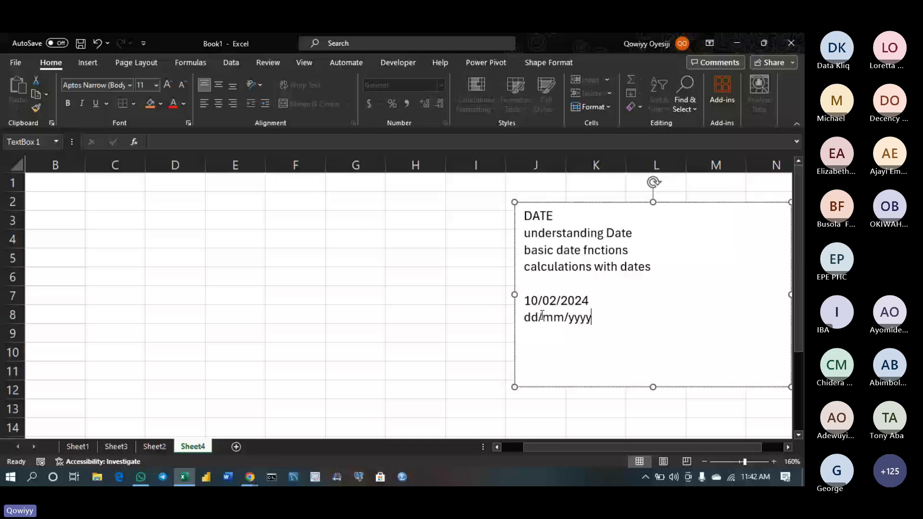
key("Return")
key("Return")
type("mm/dd")
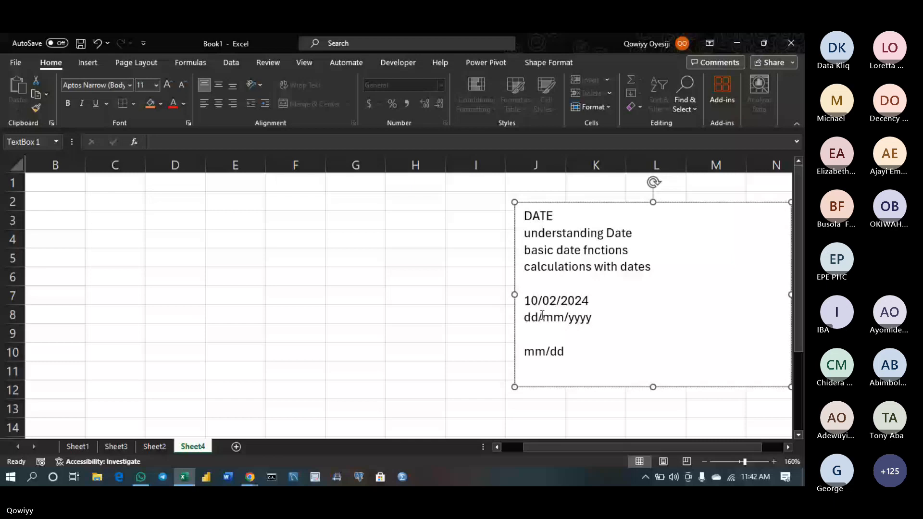
type("/yyyy")
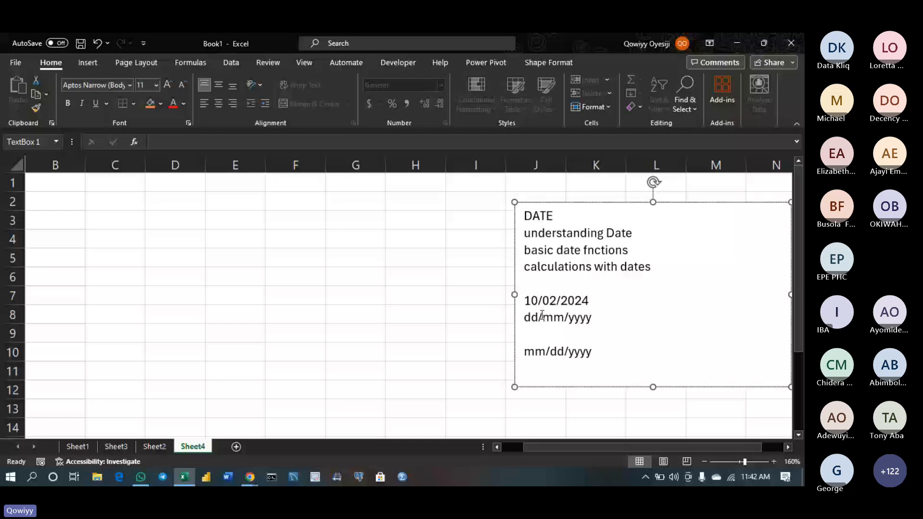
Type 02/10 into C6 and 10/2/2024 into C7 as sample dates
double_click(123, 278)
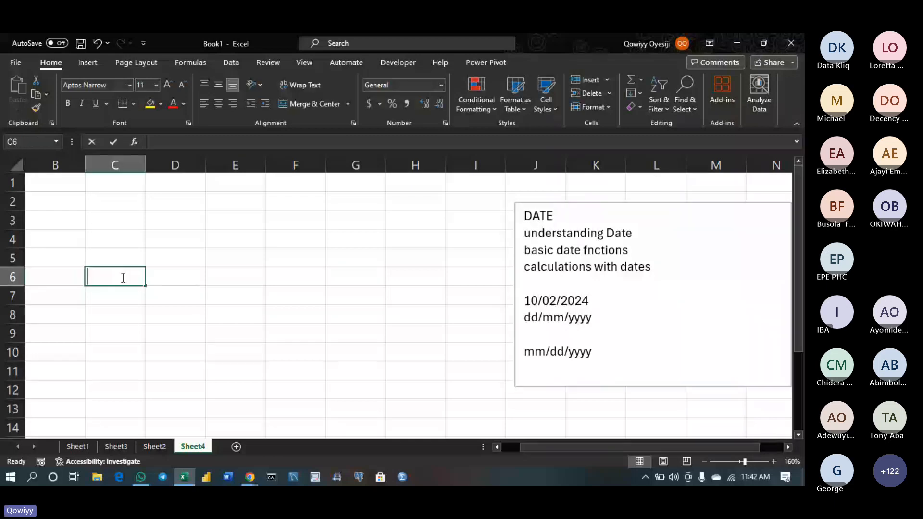
type("02/10")
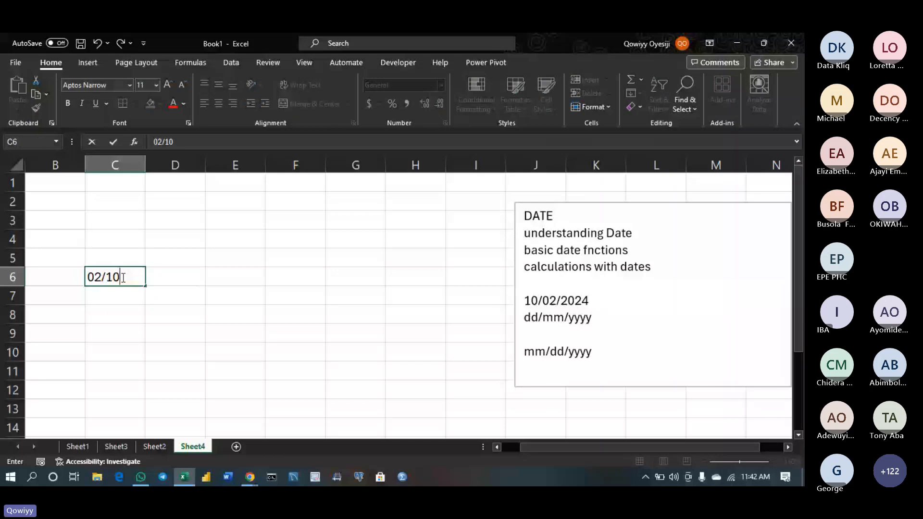
left_click(120, 294)
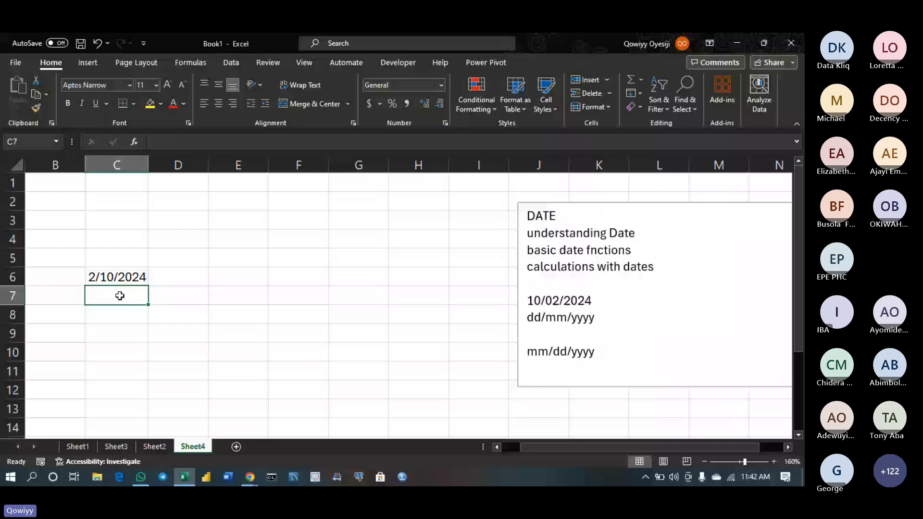
type("10")
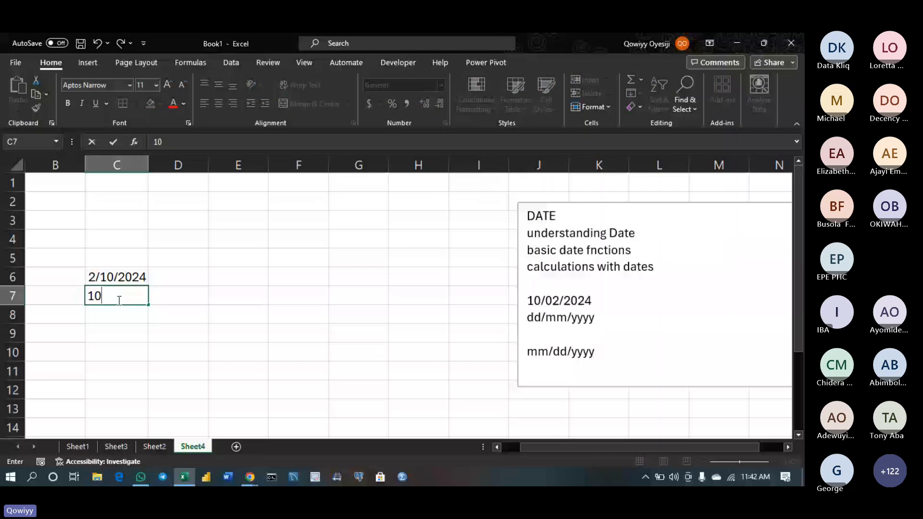
type("/2/2024")
left_click(170, 271)
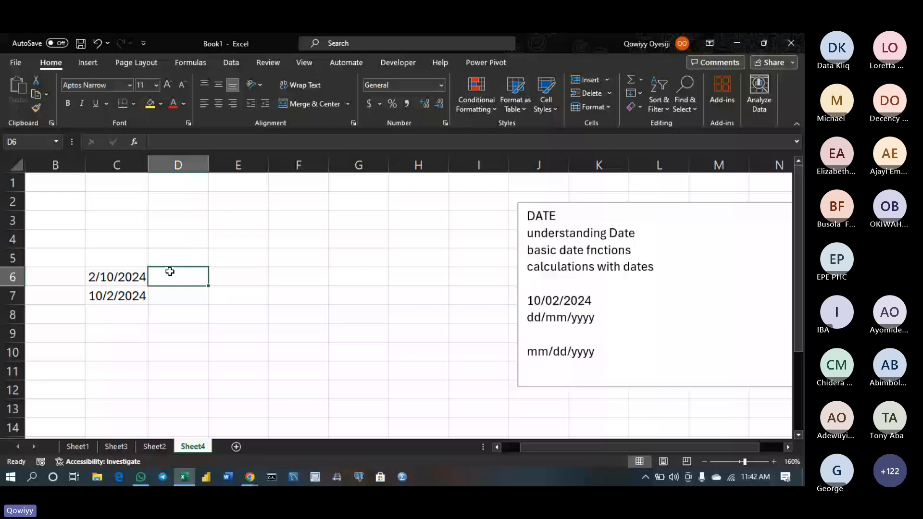
Fill D6 and D7 with references to the sample dates in C6 and C7
left_click(440, 85)
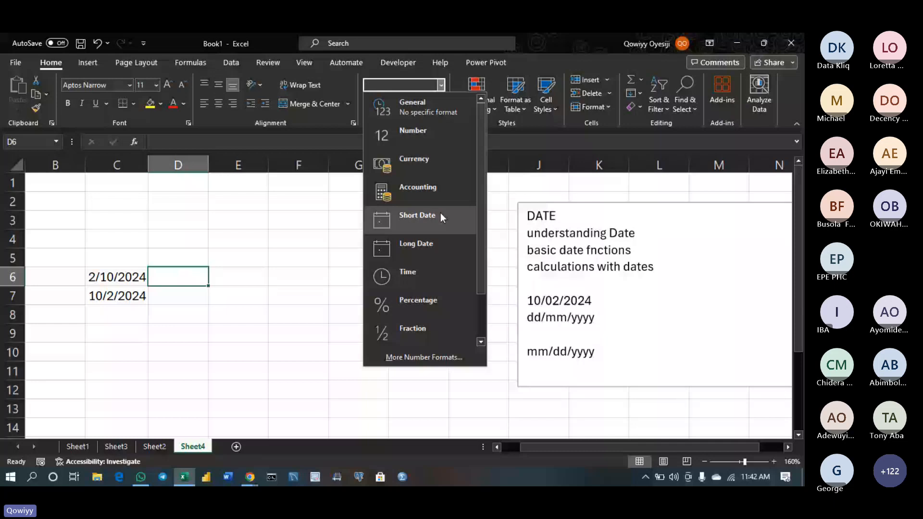
left_click(111, 278)
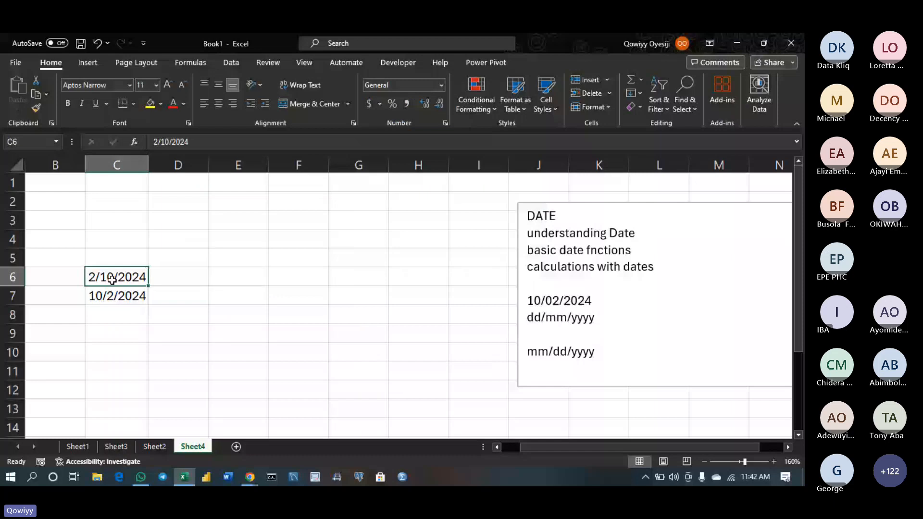
left_click(439, 85)
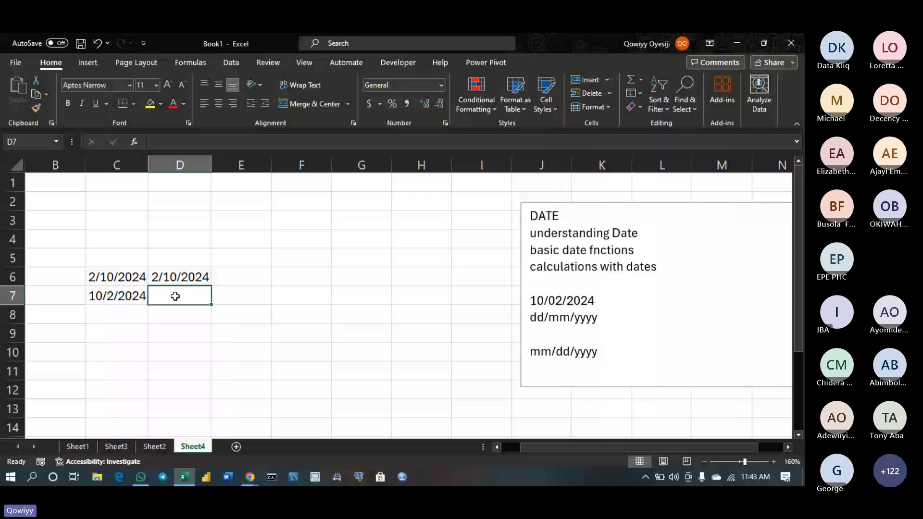
key("ctrl+r")
left_click(148, 278)
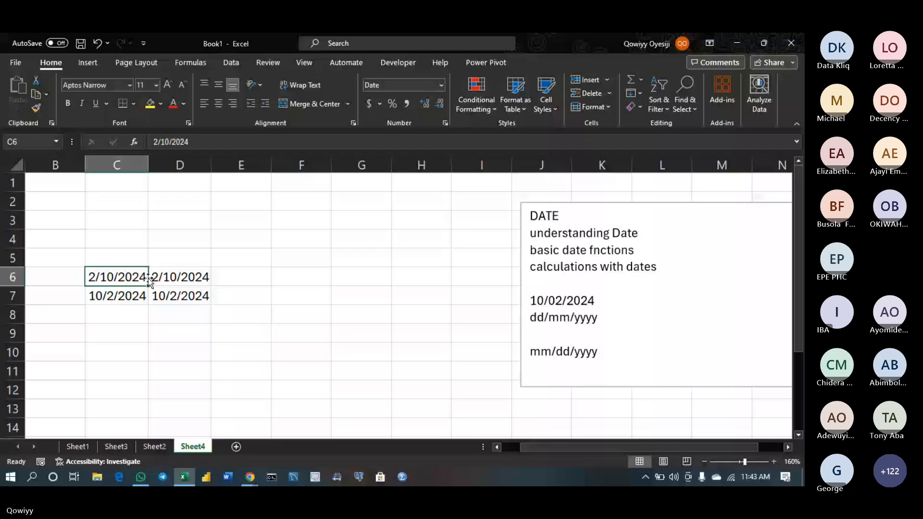
Apply the Long Date number format to D6 and D7
left_click(150, 279)
left_click(441, 85)
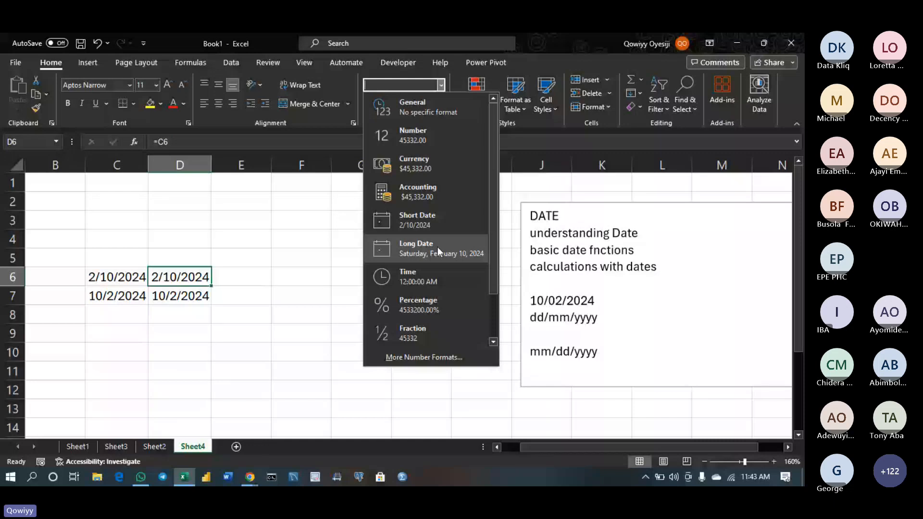
left_click(437, 248)
left_click(179, 296)
left_click(440, 86)
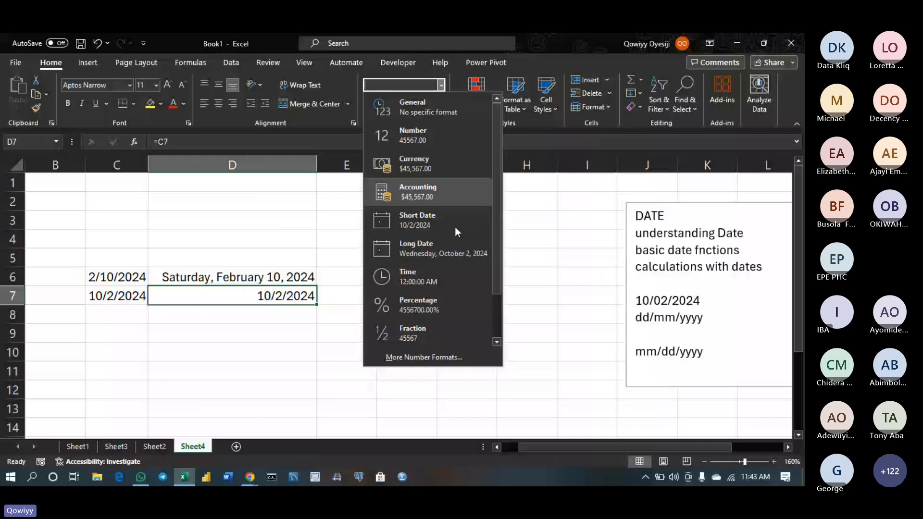
left_click(437, 248)
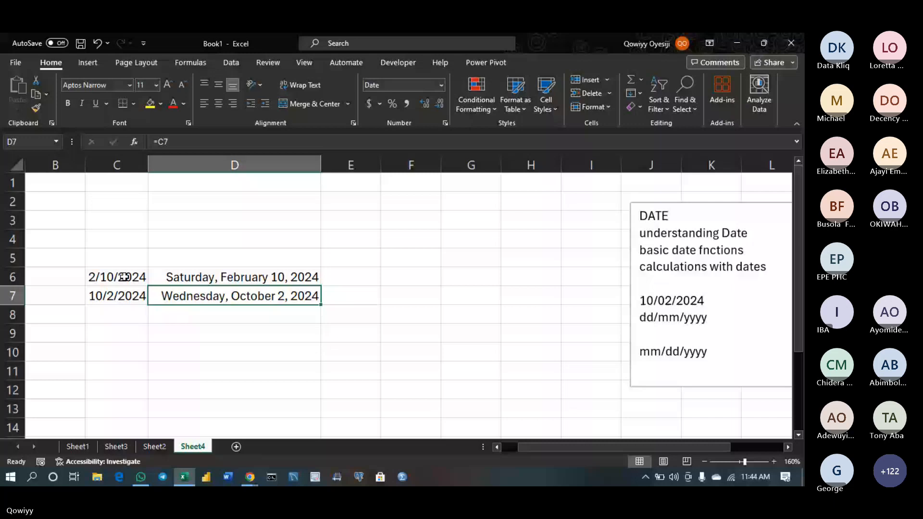
Clear the mirrored dates in column D and enter headers dd, mm, yyyy in D5:F5
left_click_drag(202, 278, 299, 300)
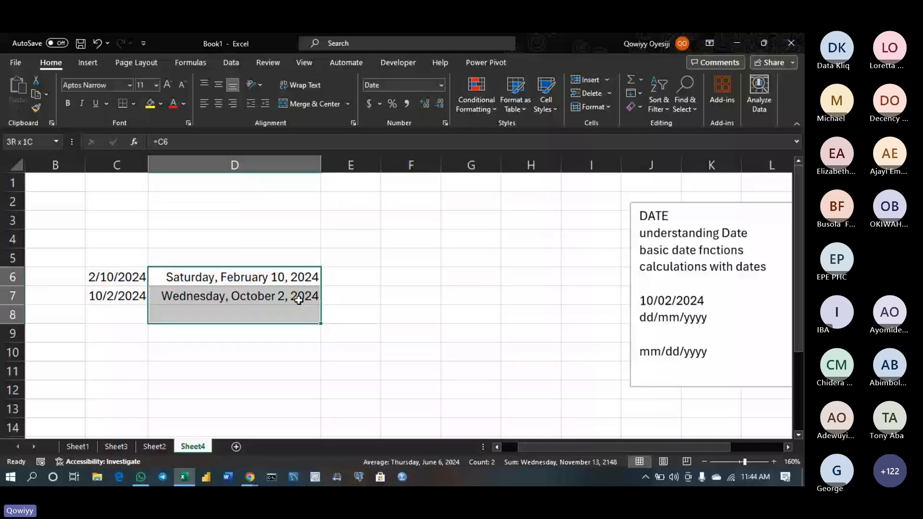
key("ctrl+z")
left_click(249, 257)
type("dd")
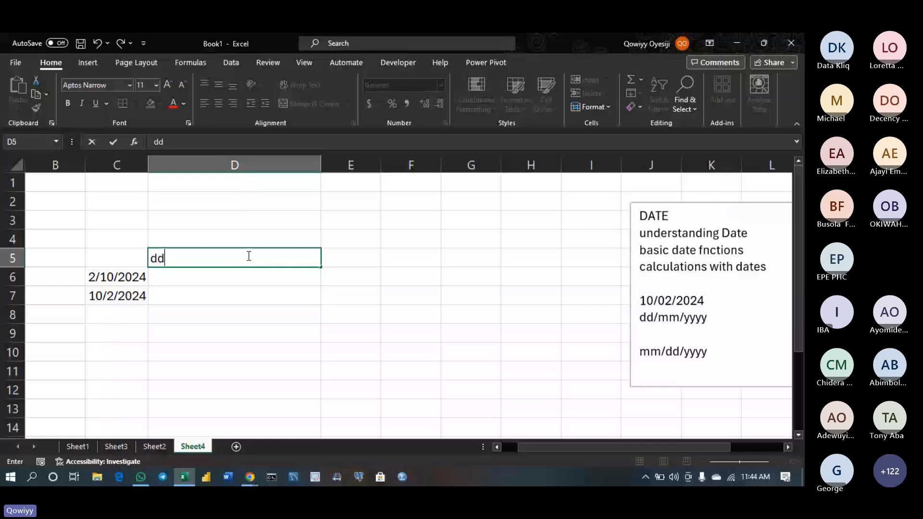
key("Tab")
type("mm")
key("Tab")
type("yy")
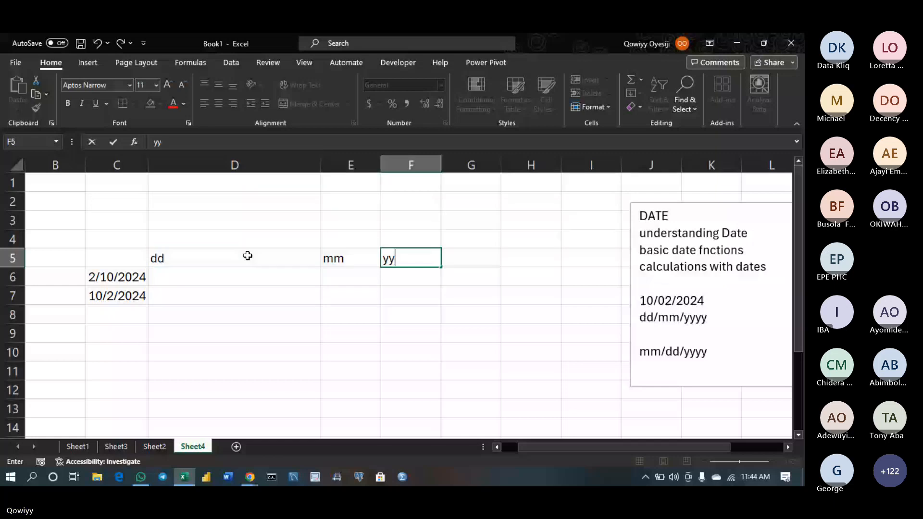
type("yy")
key("Return")
Enter the formula =DAY(C6) in D6
type("=")
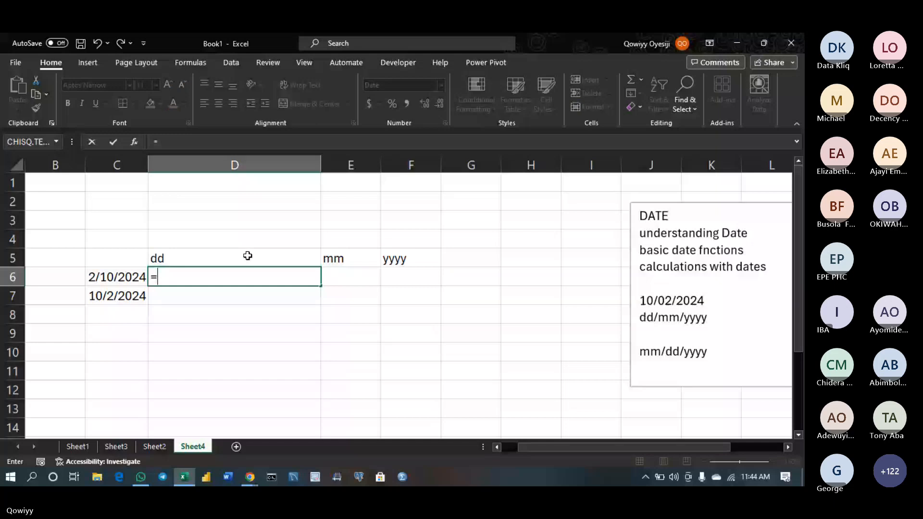
type("da")
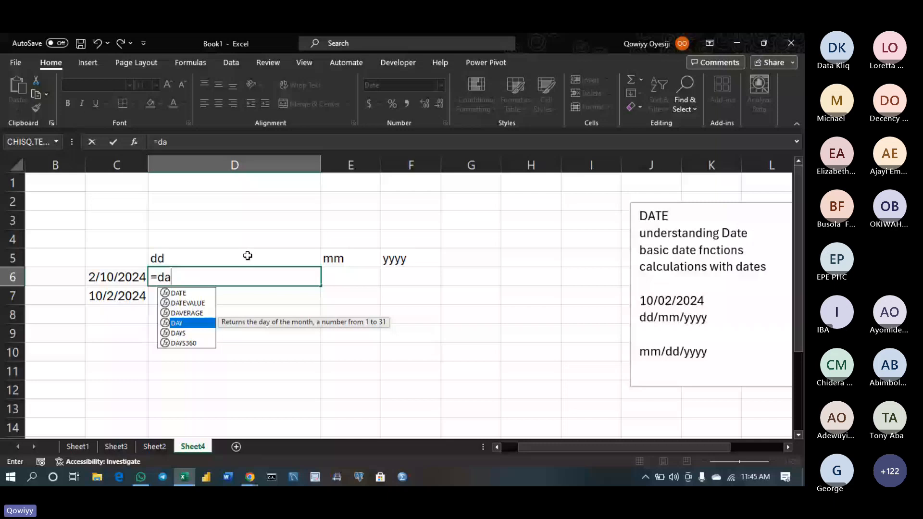
key("Tab")
key("Left")
key("Return")
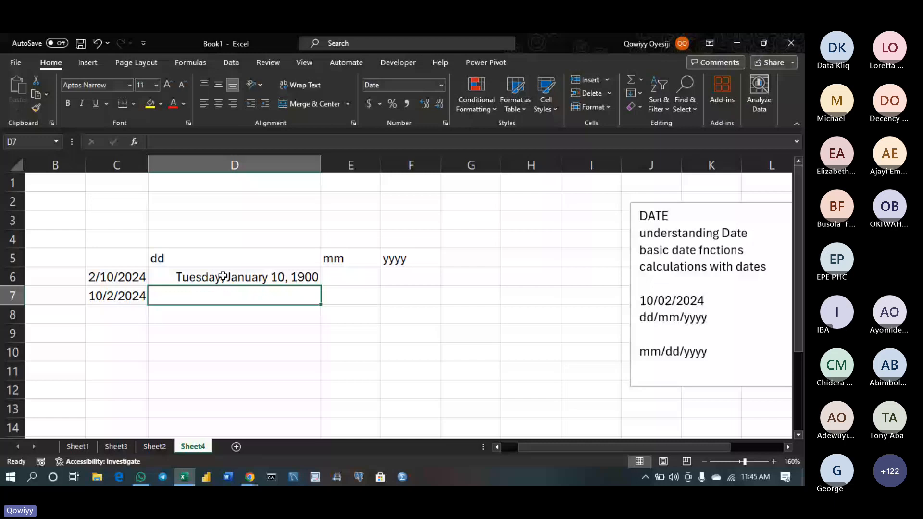
Show D6 as a whole number and fill the DAY, MONTH, YEAR formulas down to row 7
left_click(223, 277)
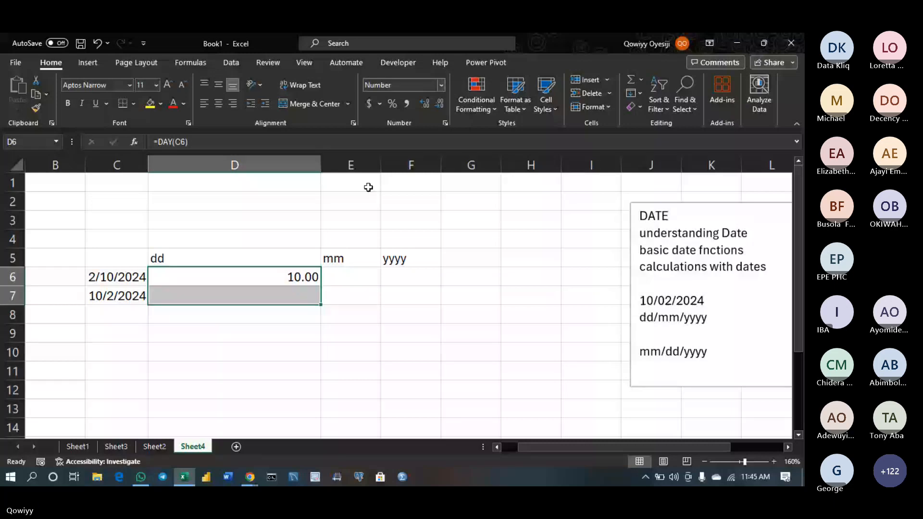
left_click(443, 104)
left_click(443, 104)
left_click(298, 261)
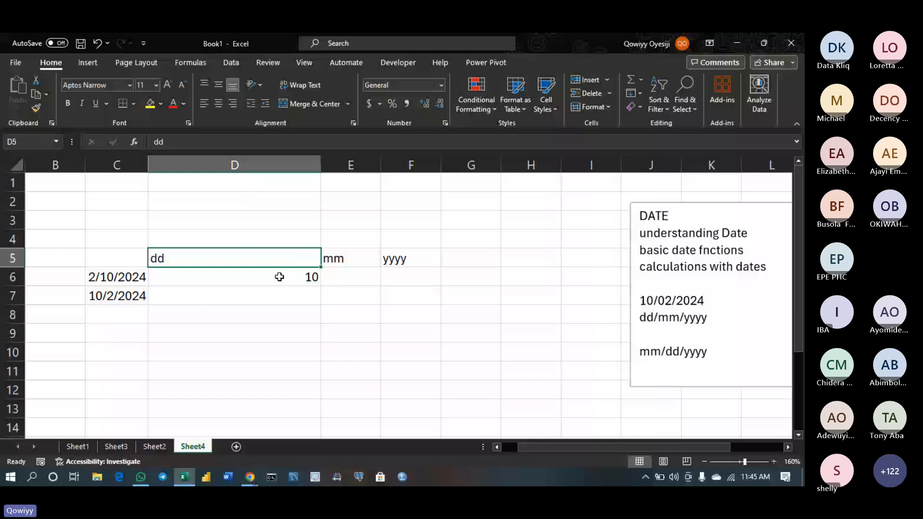
left_click(313, 282)
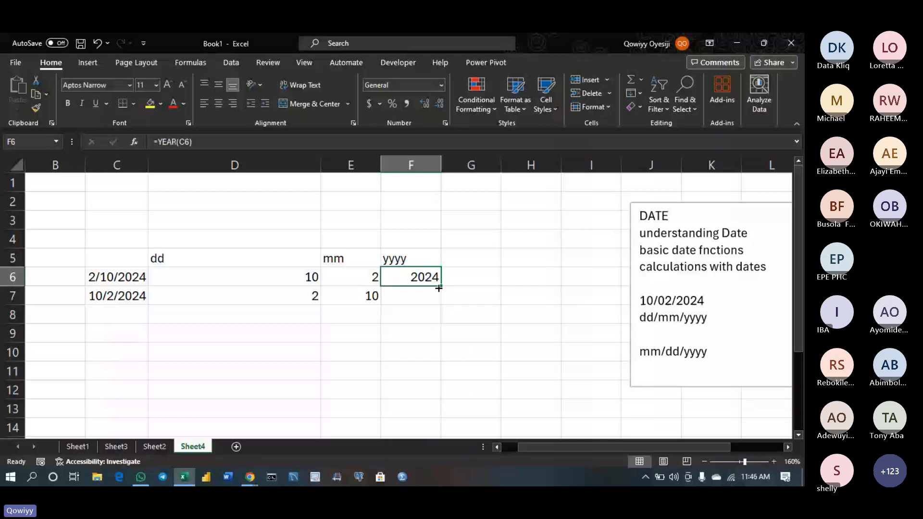
double_click(438, 288)
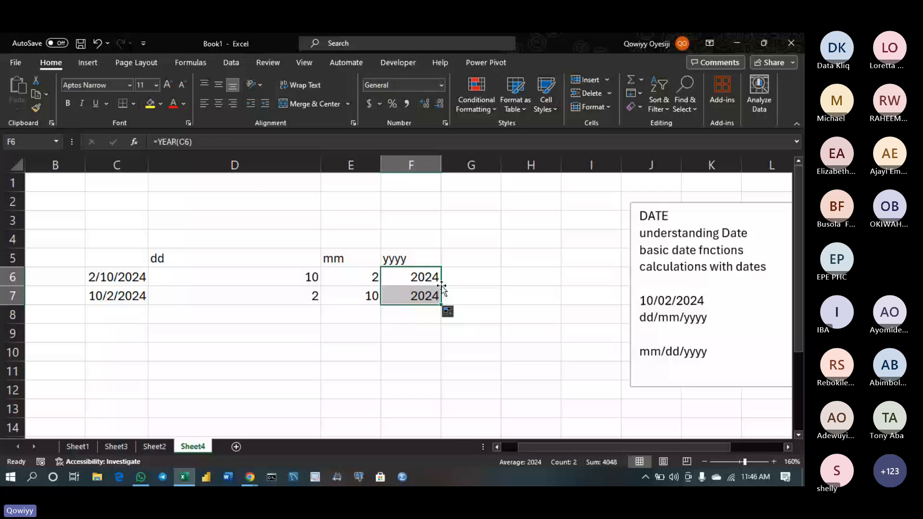
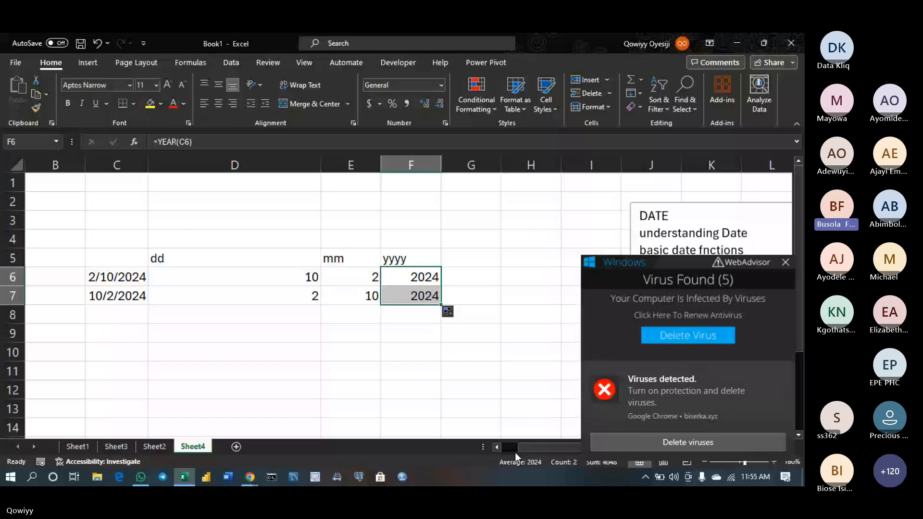
Deselect the finished YEAR results (2024) in column F by clicking an empty cell
left_click(497, 447)
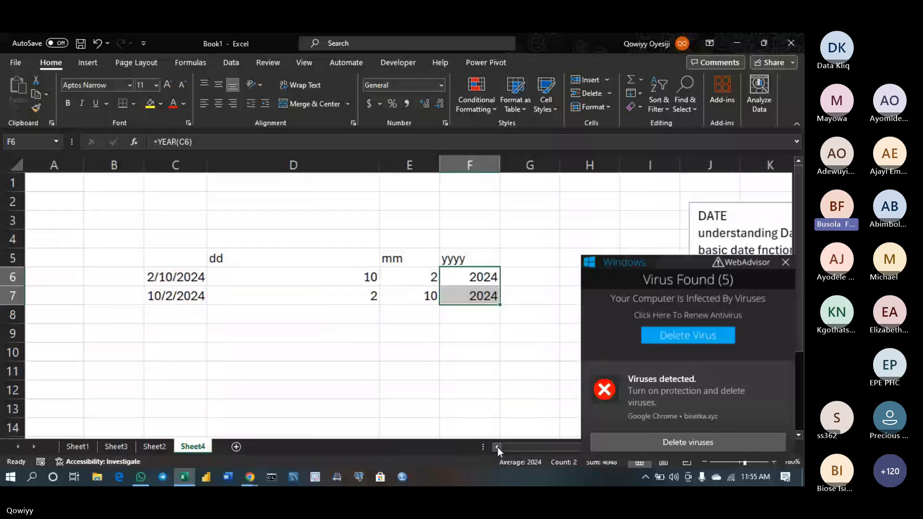
left_click(461, 398)
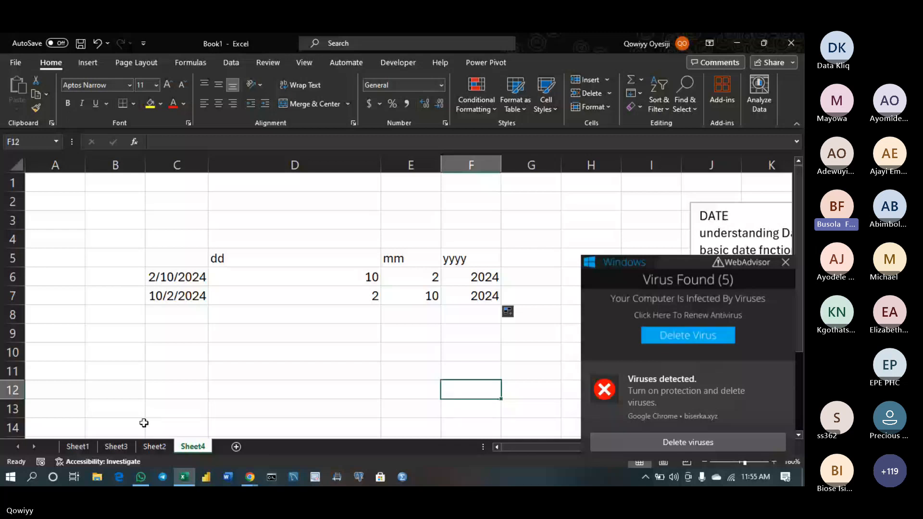
On Sheet3, review the LEN and TRIM examples and the CONCATENATE full-name formula
left_click(116, 446)
left_click(267, 294)
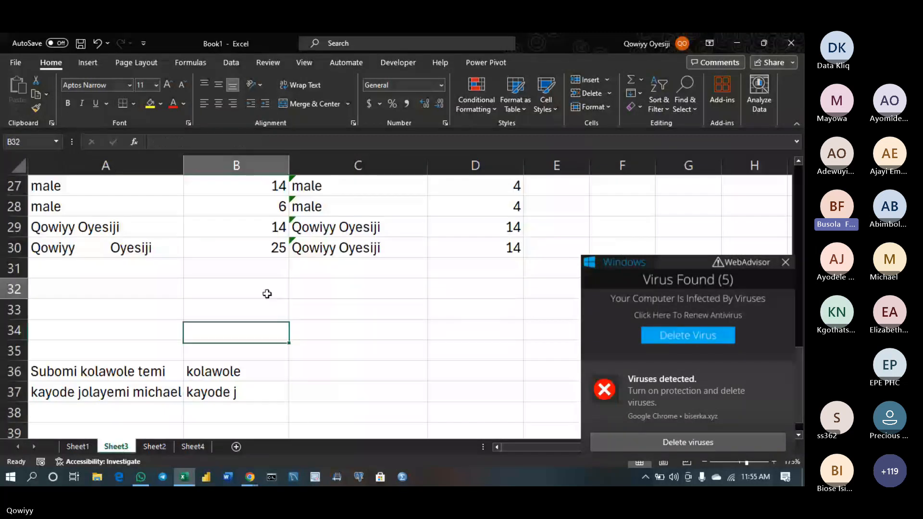
key("Up")
key("Up")
key("Up")
key("Up")
key("Up")
key("Up")
key("Up")
key("Up")
key("Up")
key("Up")
key("Up")
key("Up")
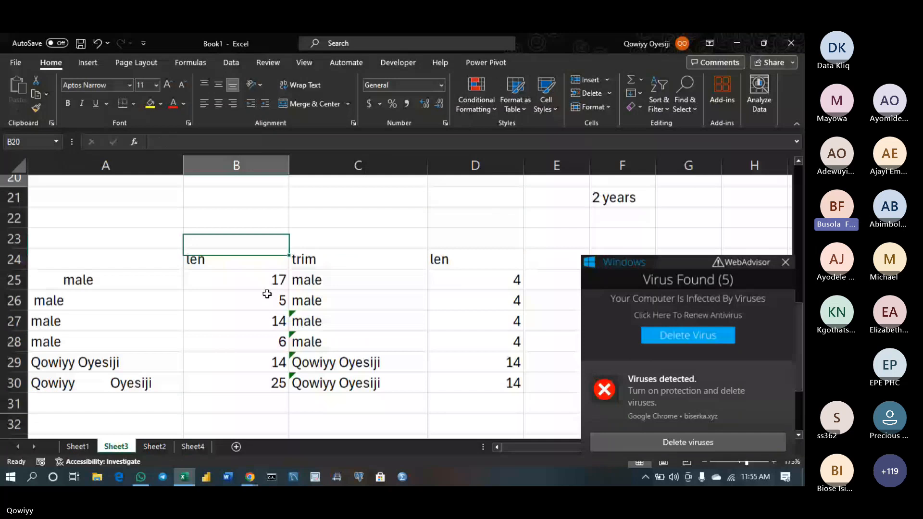
key("Up")
key("Up")
key("Up")
key("Up")
key("Up")
key("Up")
key("Up")
key("Up")
key("Up")
key("Up")
key("Up")
key("Up")
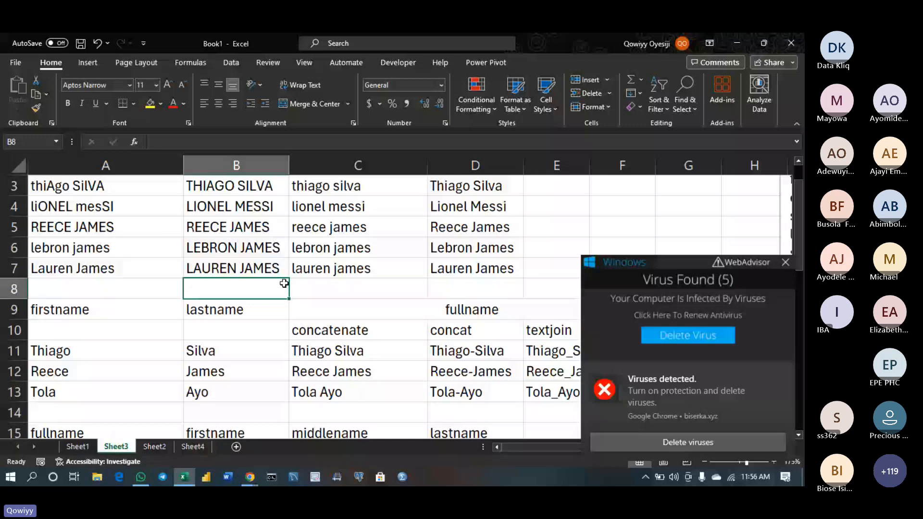
left_click(333, 391)
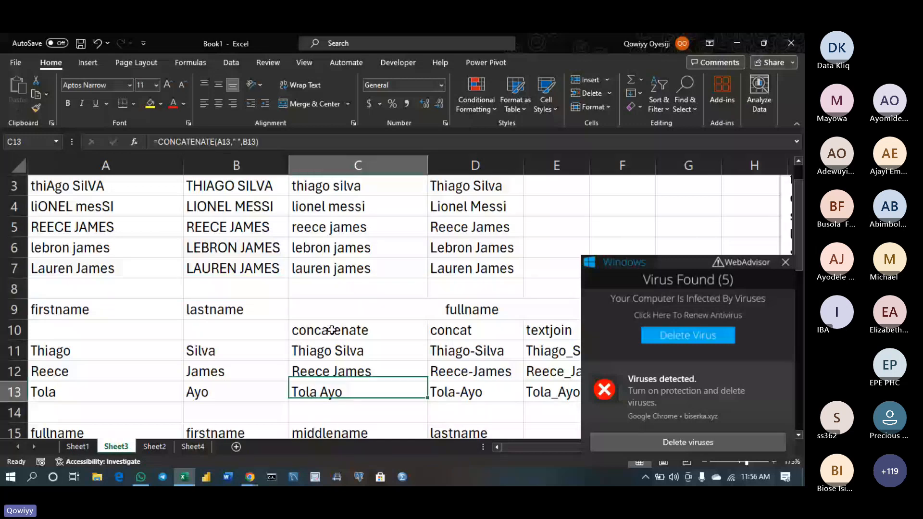
Review the MID middle-name formulas under the mid heading in C16, then return to the sheet's top
key("Down")
key("Down")
key("Down")
key("Down")
key("Down")
key("Down")
key("Down")
key("Down")
key("Down")
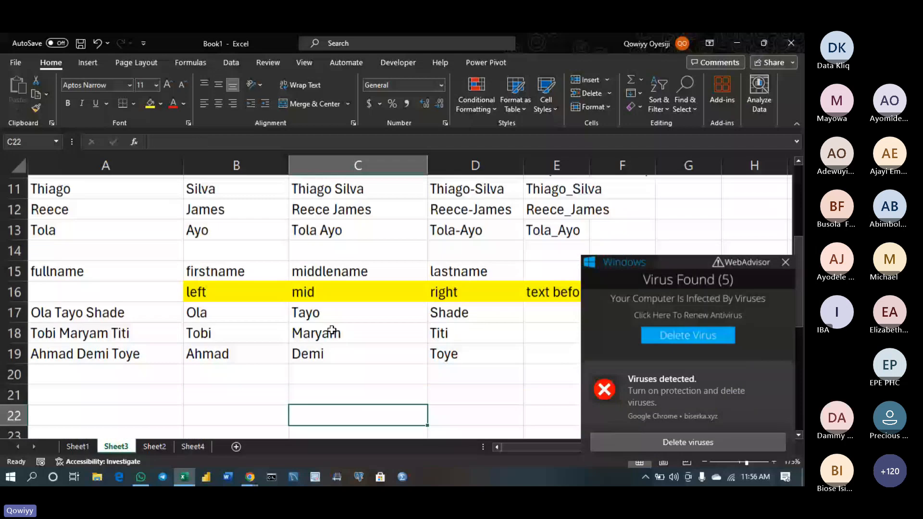
key("Down")
key("Down")
key("Down")
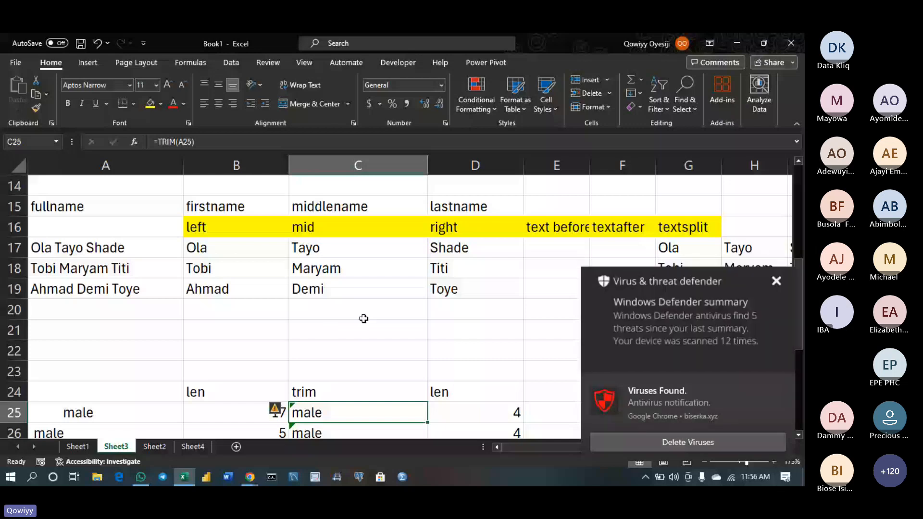
left_click(394, 220)
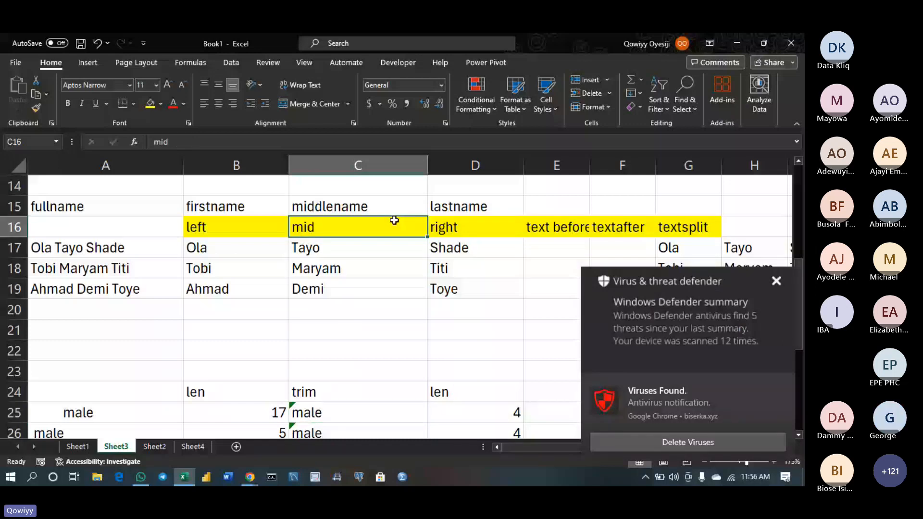
left_click(339, 284)
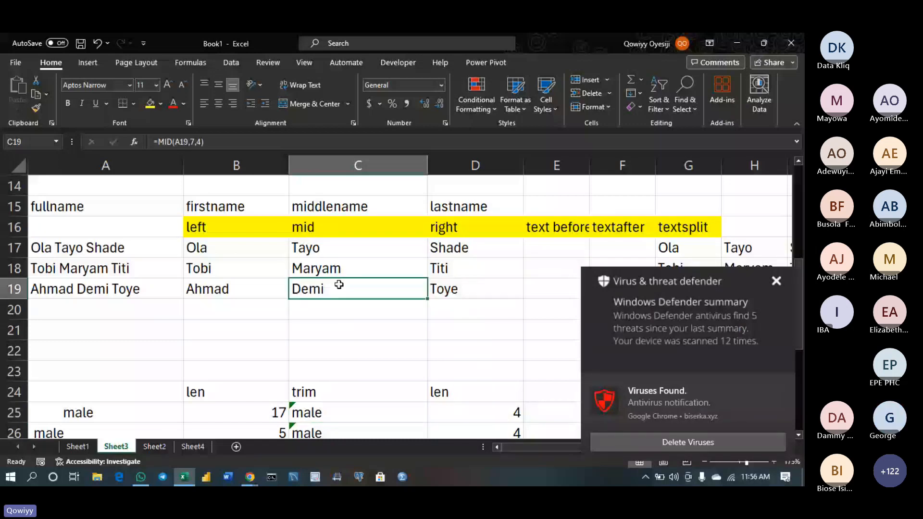
key("Page_Up")
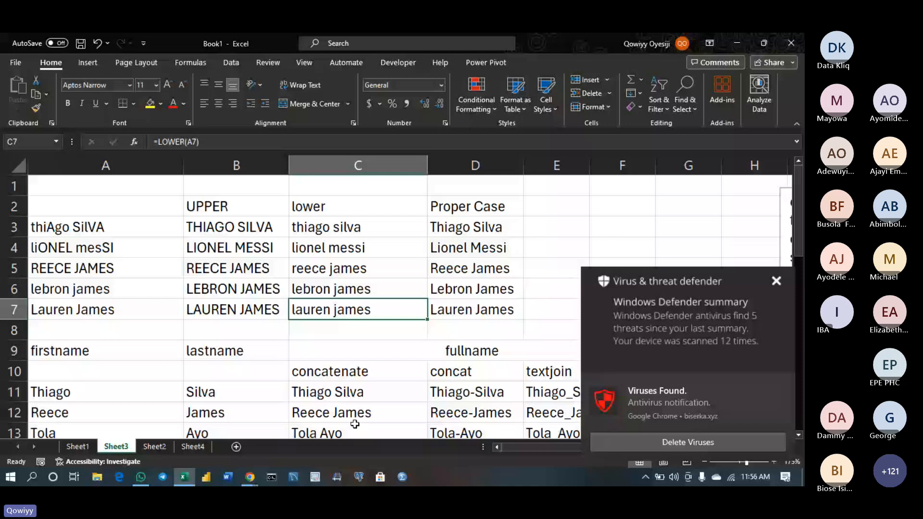
Edit =CONCAT(A11,"-",B11) in D11 at its A11 argument, then minimise Excel to the Teams meeting
left_click(477, 395)
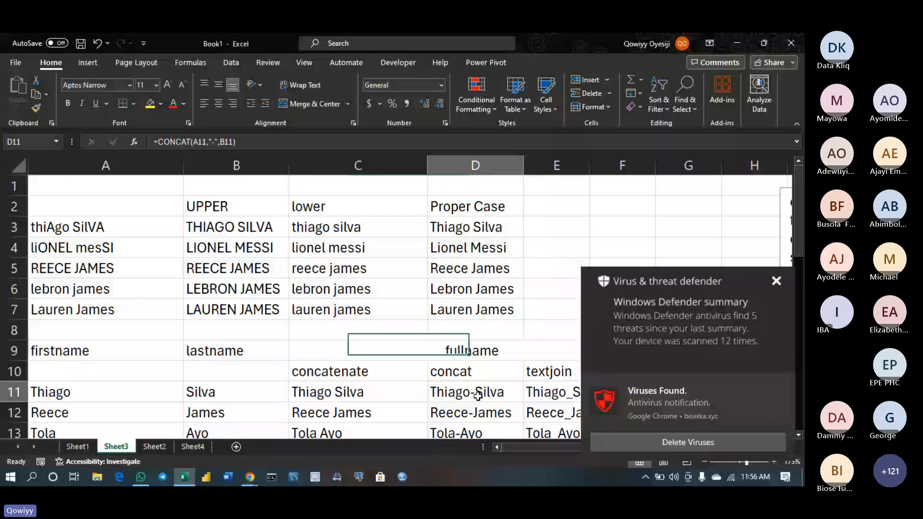
double_click(477, 395)
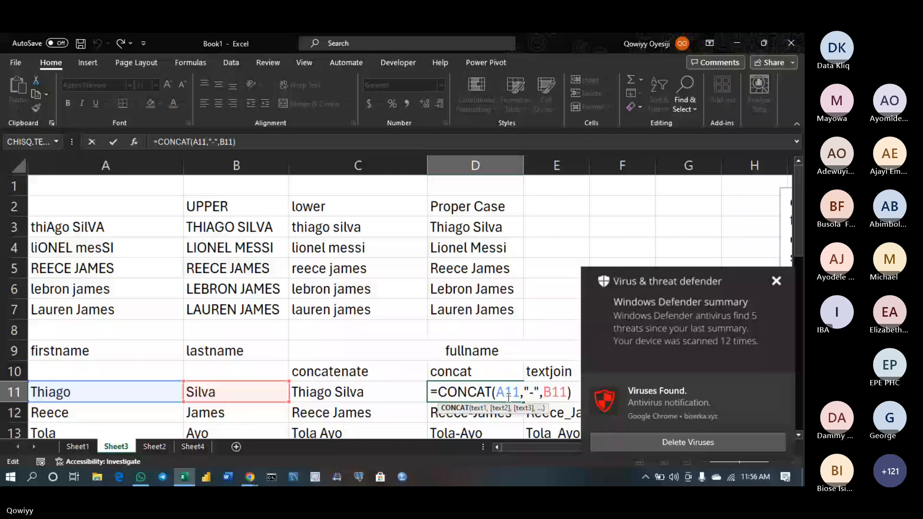
left_click(527, 399)
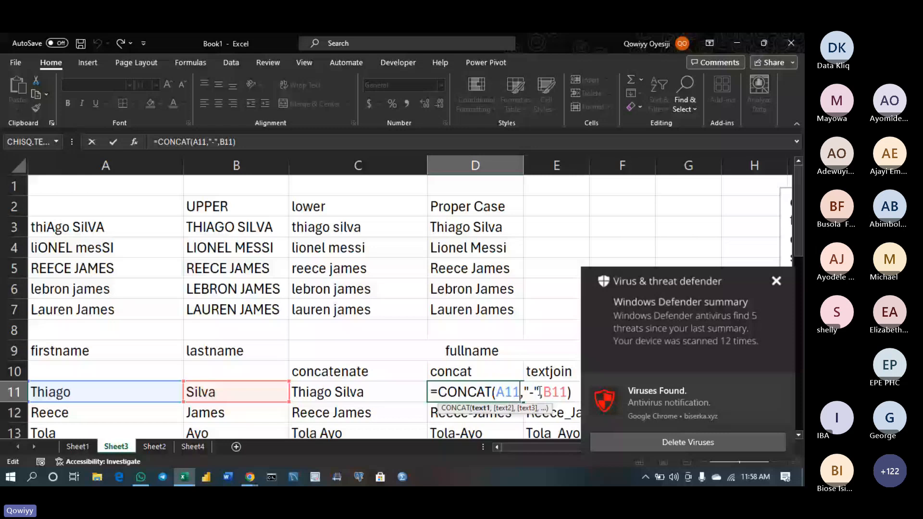
left_click(189, 468)
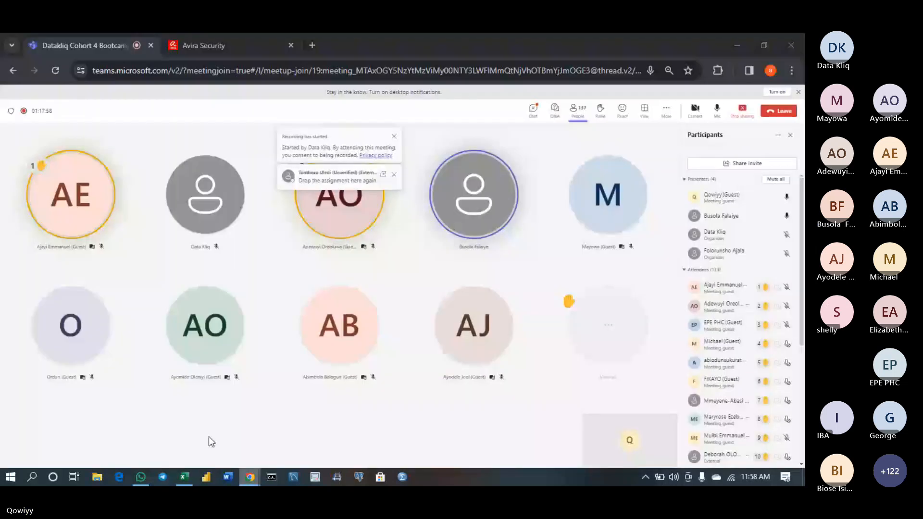